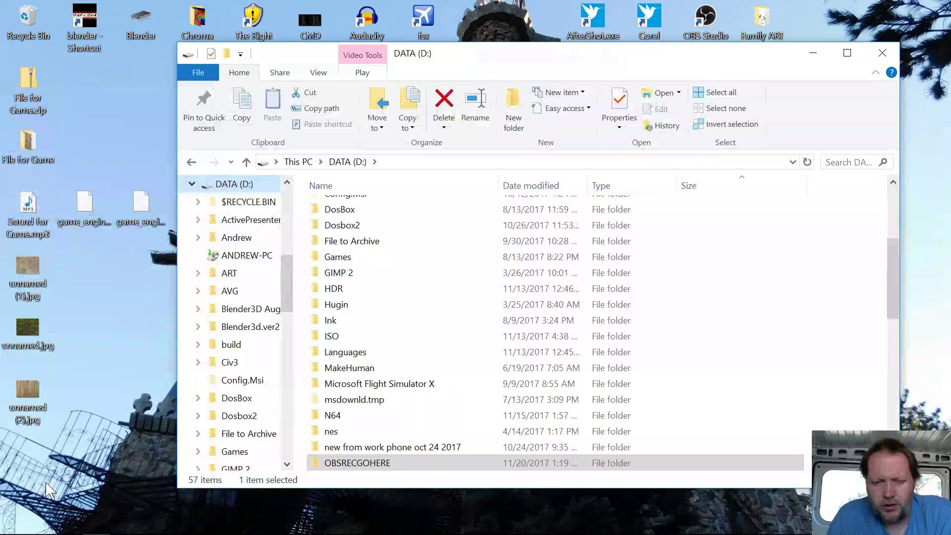
Step: Open the Blender3d.ver2.79 folder on the DATA (D:) drive and go into 2.79, scripts, addons
scroll(351, 275, up, 4)
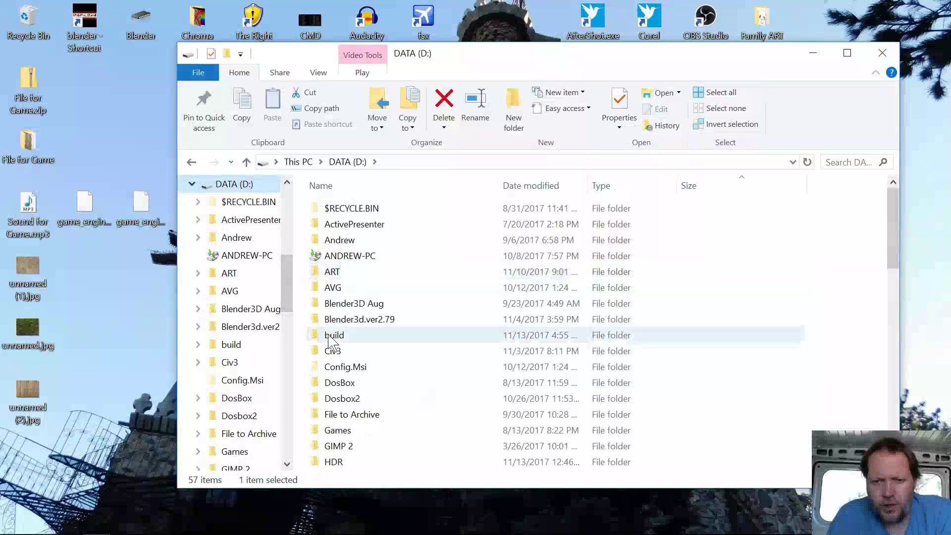
double_click(341, 319)
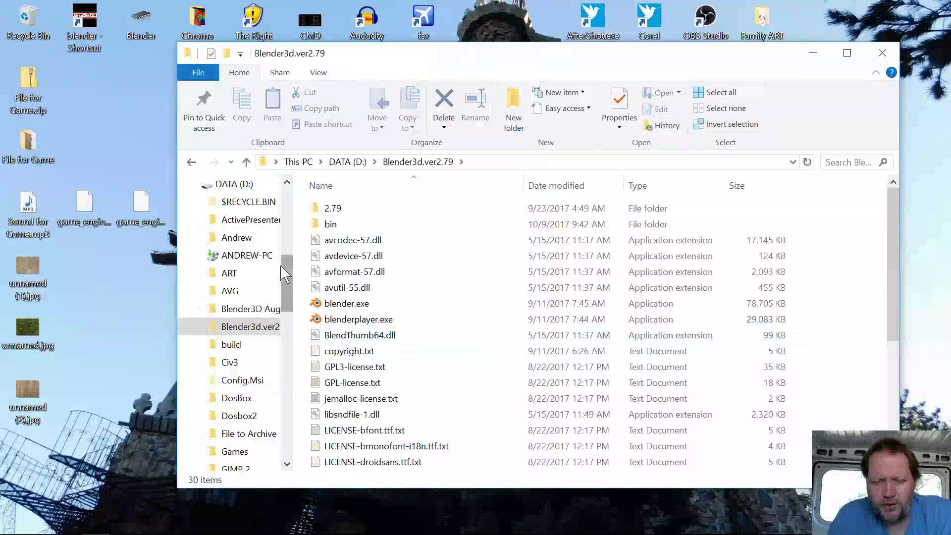
double_click(332, 211)
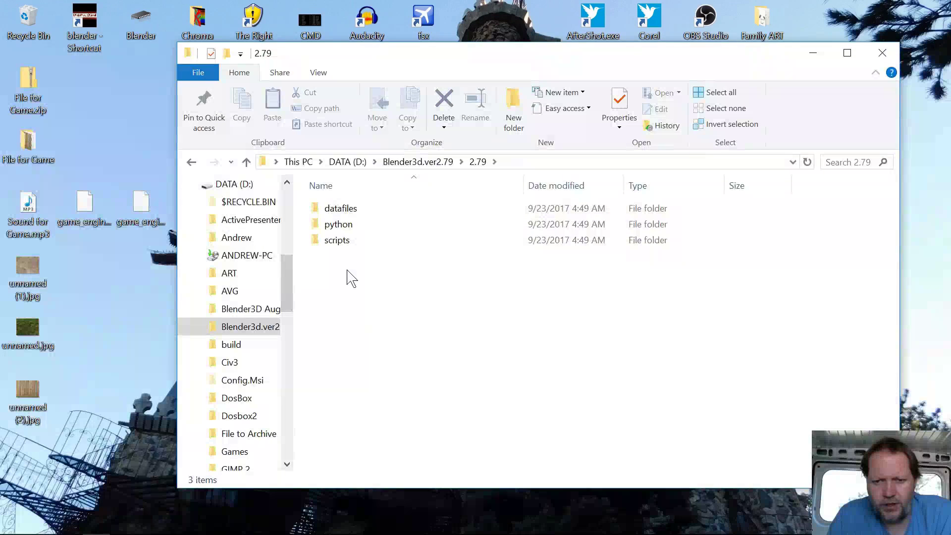
double_click(338, 240)
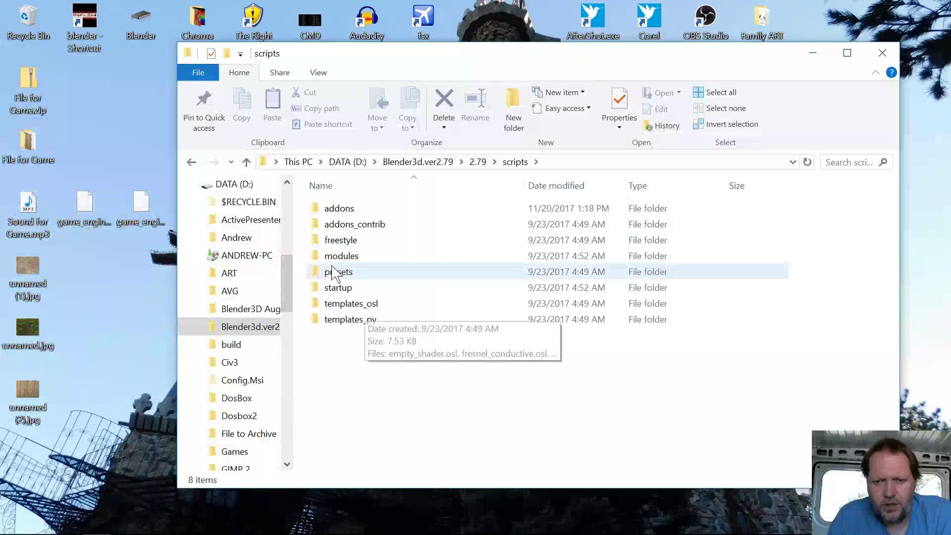
double_click(339, 210)
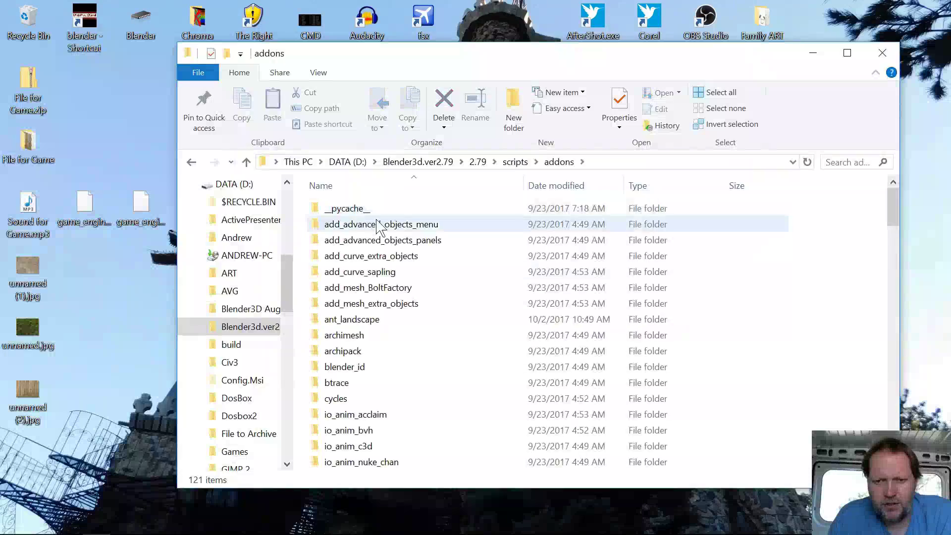
Step: Move game_engine_publishing.py and game_engine_save_as_runtime.py from the desktop into the addons folder, and close the folder window
scroll(403, 287, down, 20)
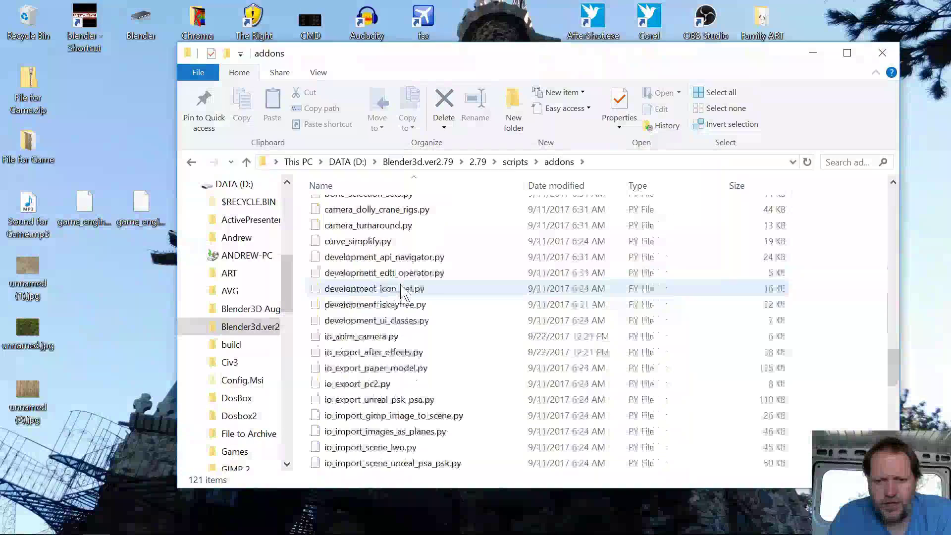
scroll(391, 295, down, 2)
scroll(421, 396, down, 5)
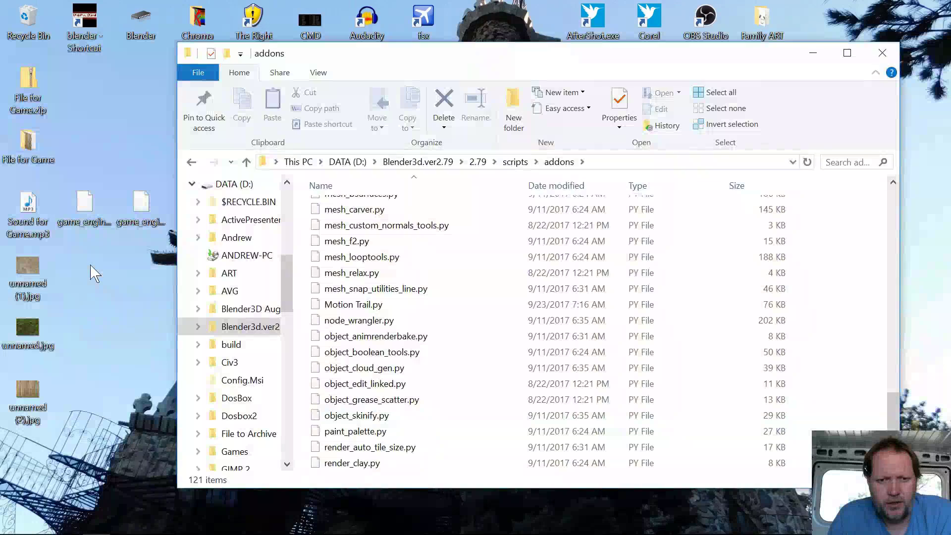
right_click(141, 218)
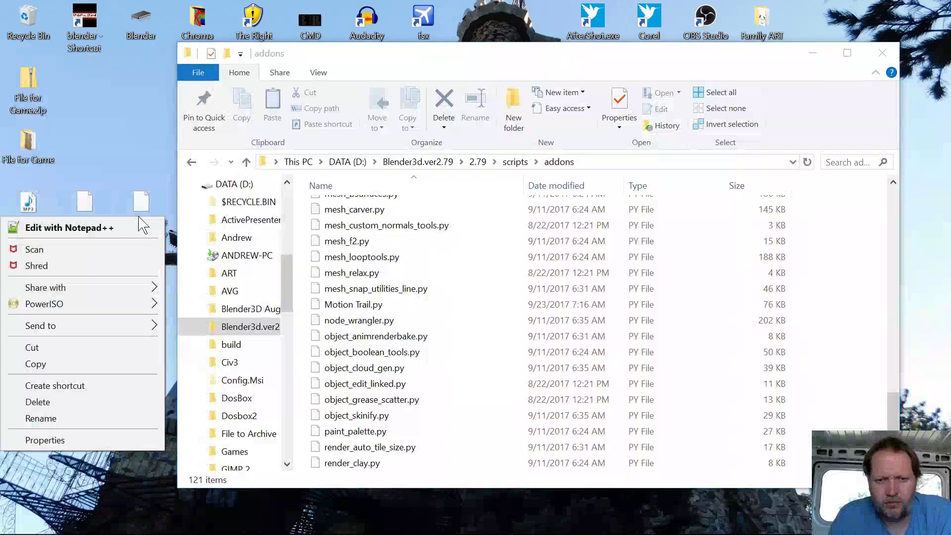
click(89, 361)
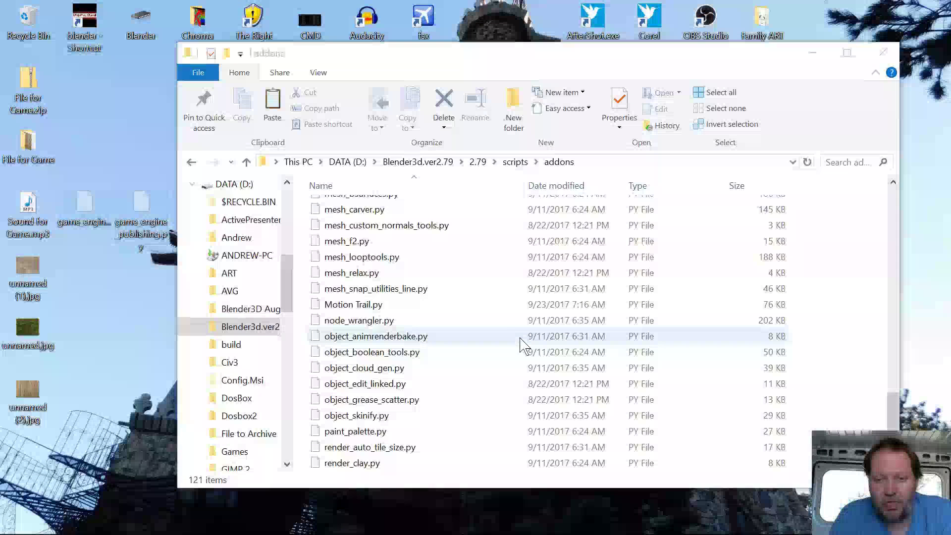
click(494, 337)
right_click(492, 335)
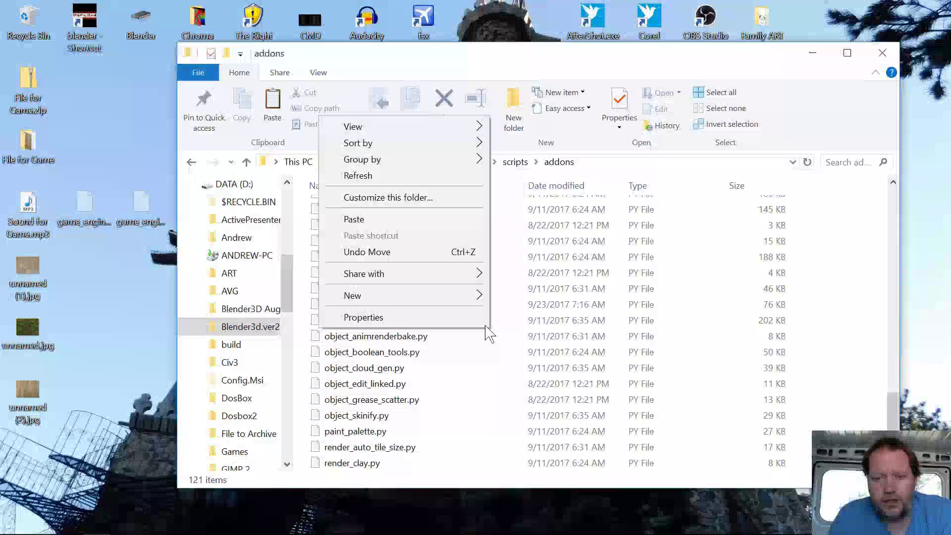
key(p)
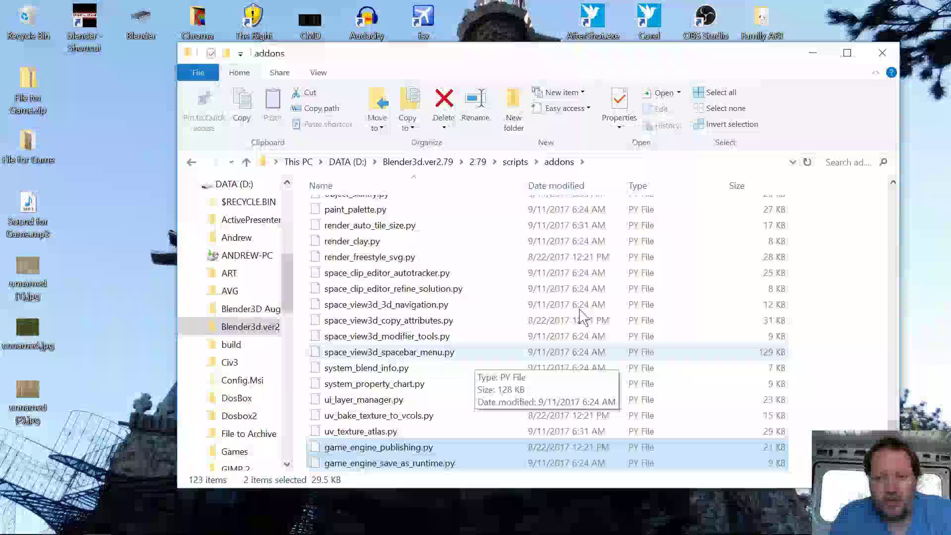
click(882, 53)
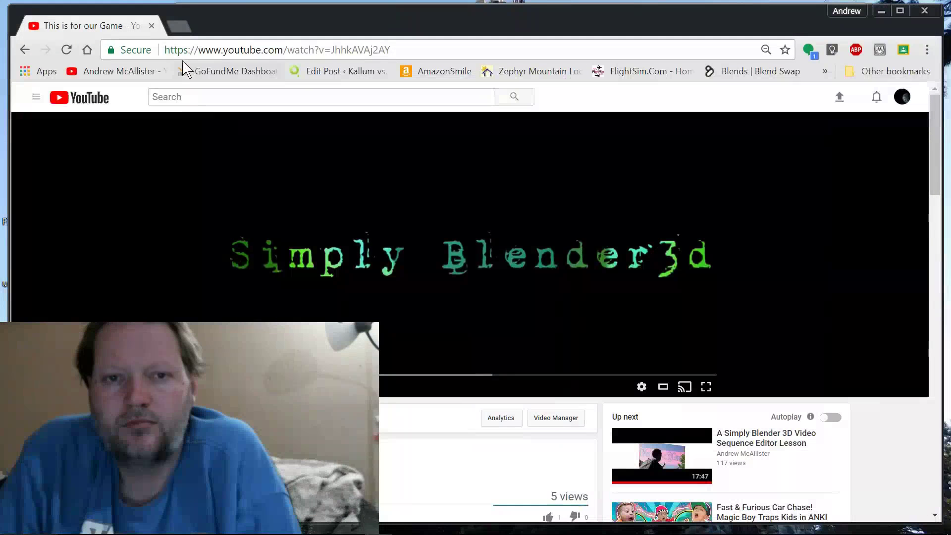
Step: In the browser, insert "SS" before youtube.com in the address of the "This is for our Game" video and load it
drag(174, 50, 392, 49)
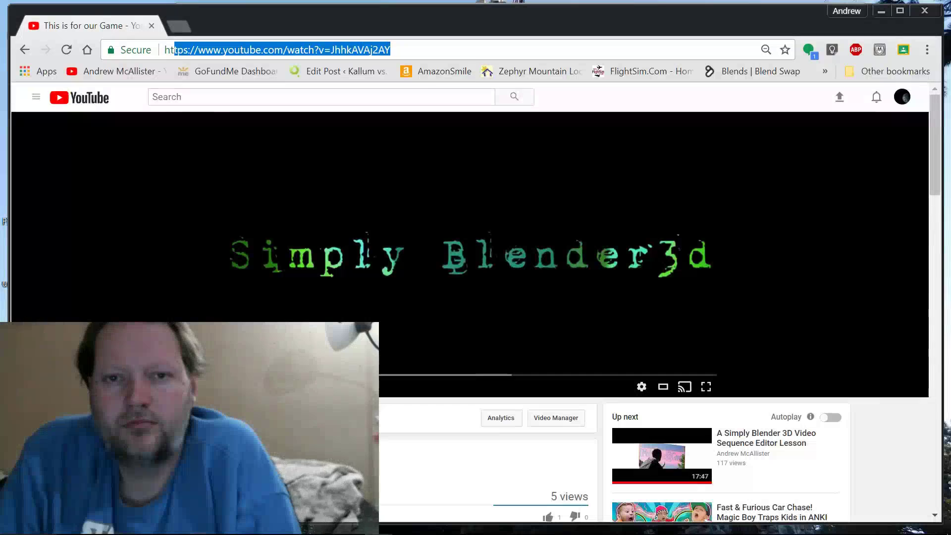
click(222, 49)
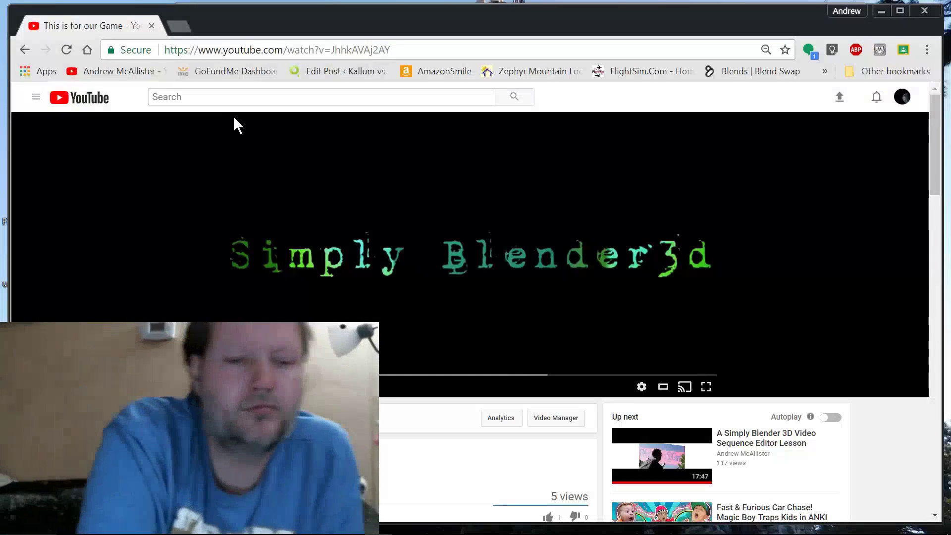
text(SS)
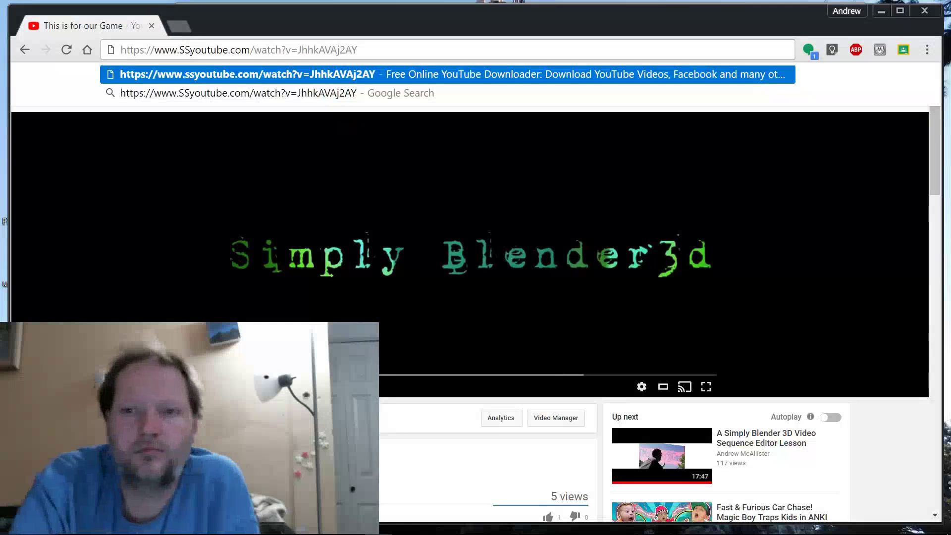
key(Return)
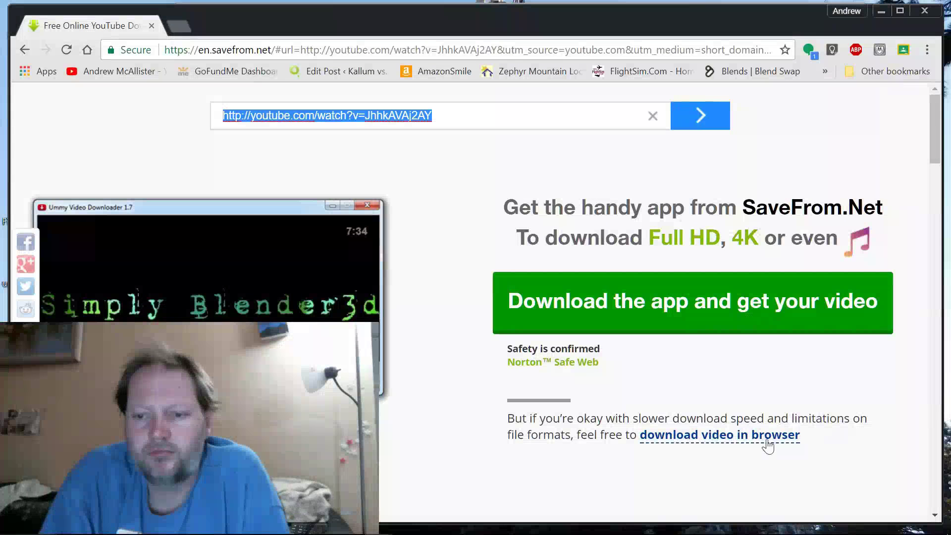
Step: Choose to download the video in the browser and download "This is for our Game" as MP4 360
drag(802, 438, 662, 460)
click(738, 446)
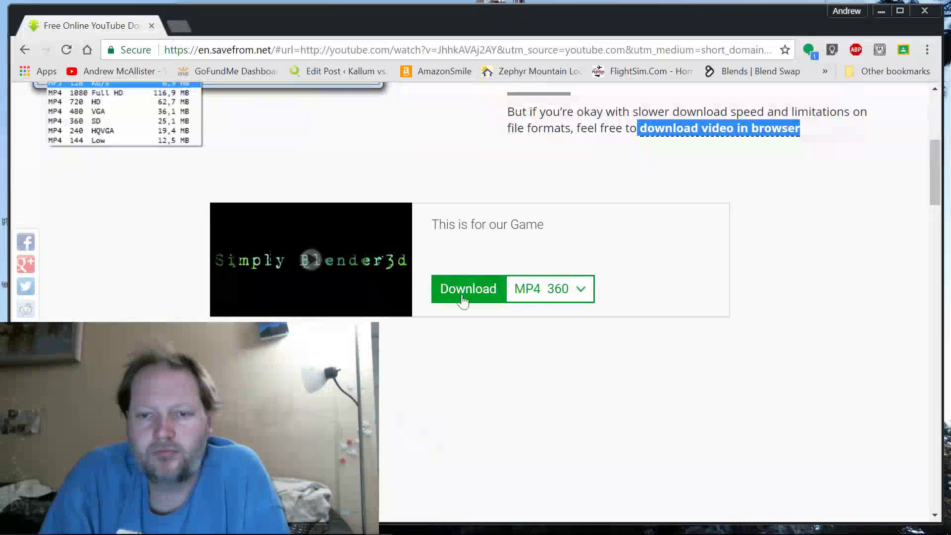
click(581, 292)
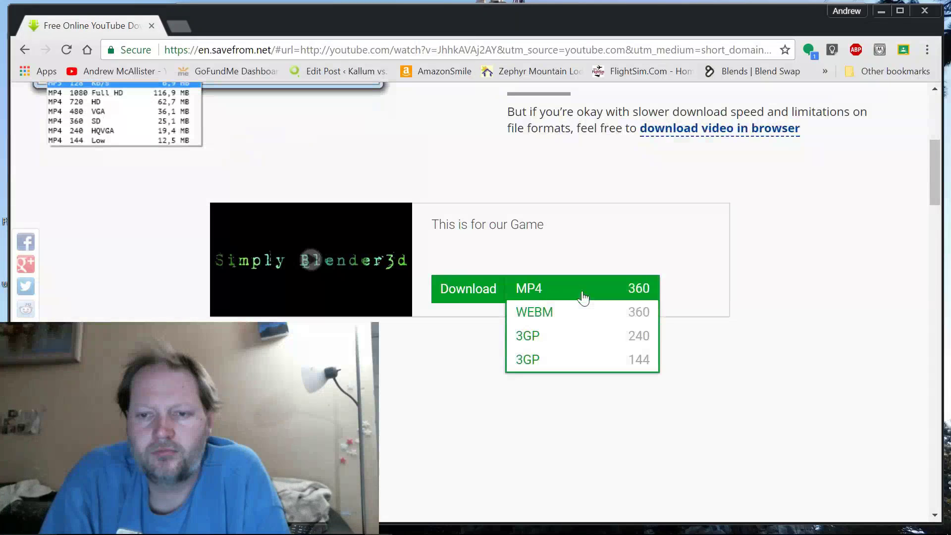
click(528, 292)
click(460, 292)
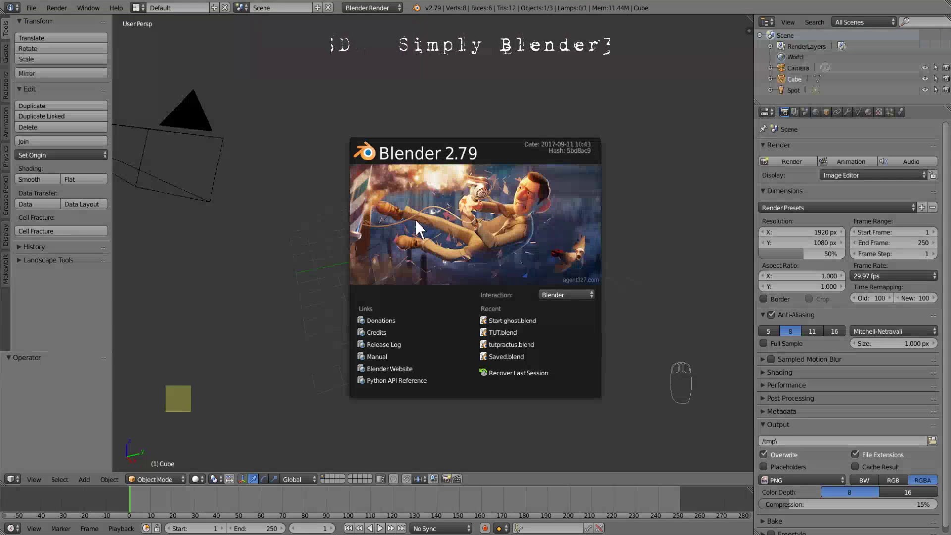
Step: In Blender, dismiss the splash screen and switch the screen layout to Video Editing
click(488, 147)
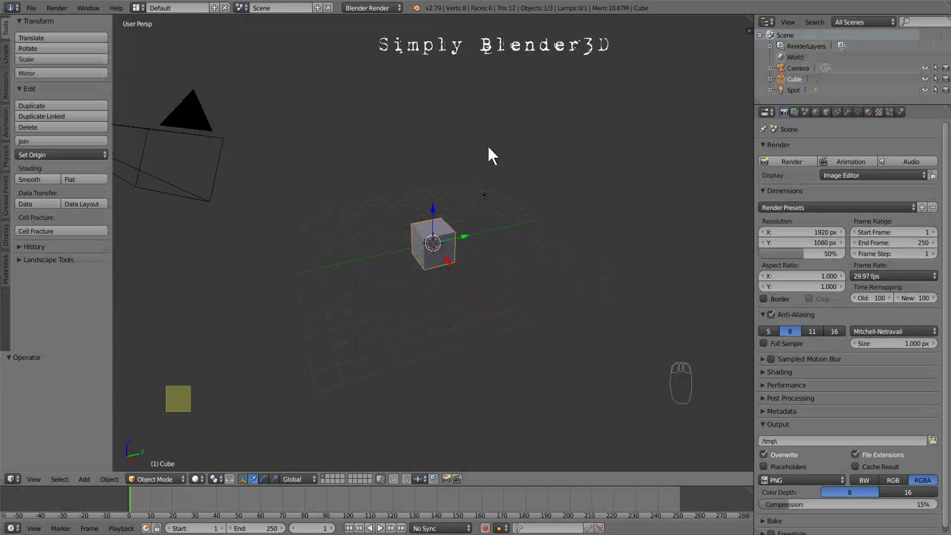
click(136, 7)
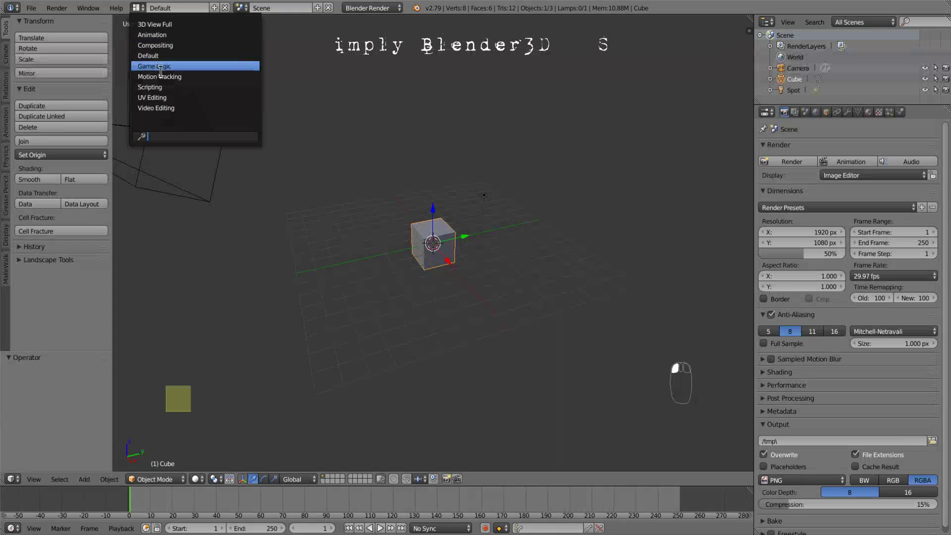
click(163, 109)
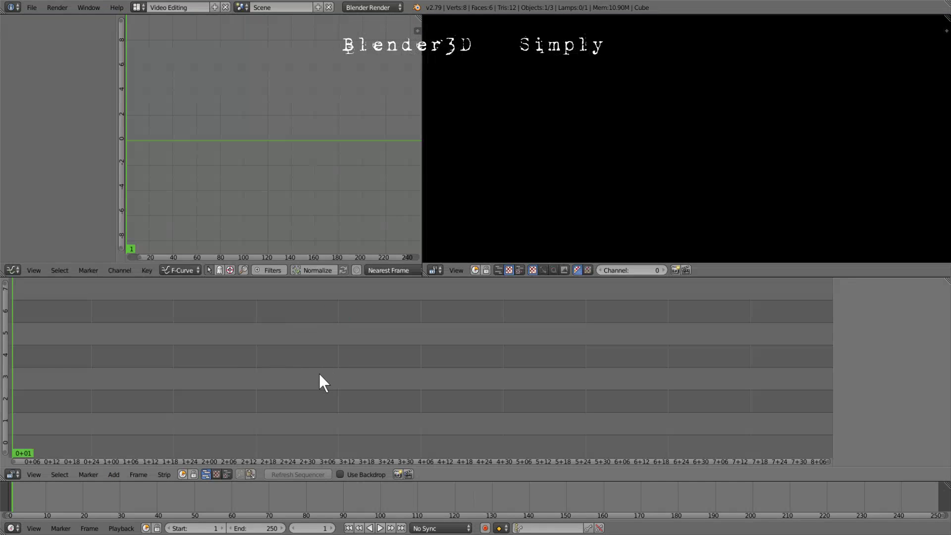
Step: Add "This is for our Game.mp4" from the File for Game folder on the desktop as a movie strip in the sequencer
key(shift+a)
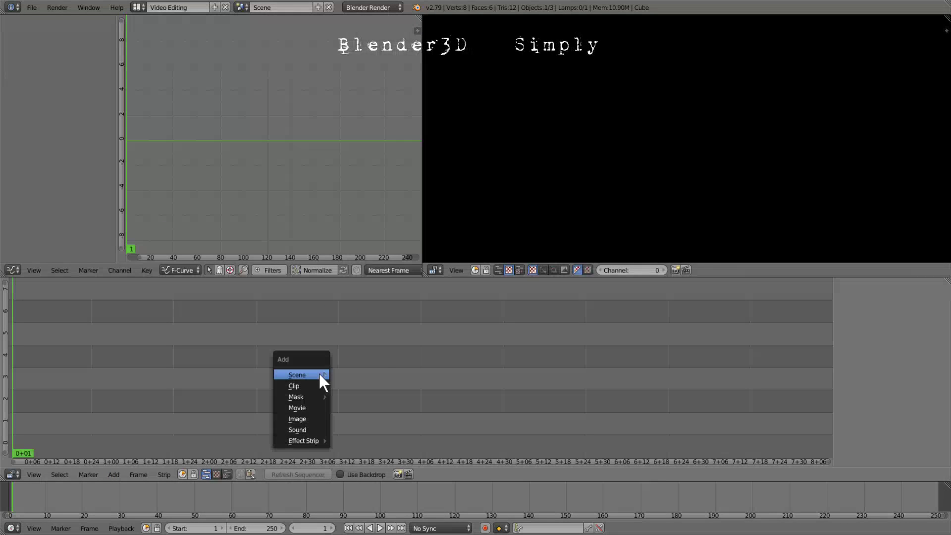
click(320, 407)
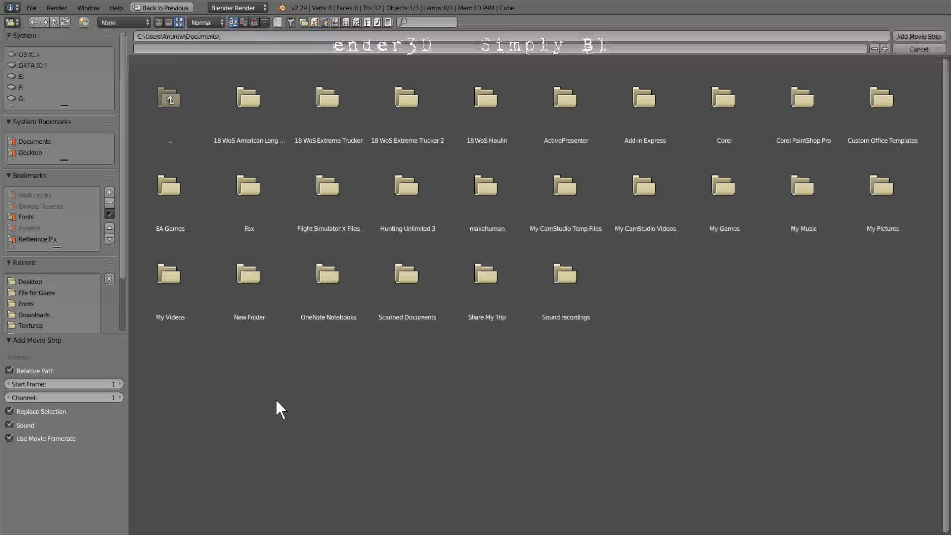
click(31, 151)
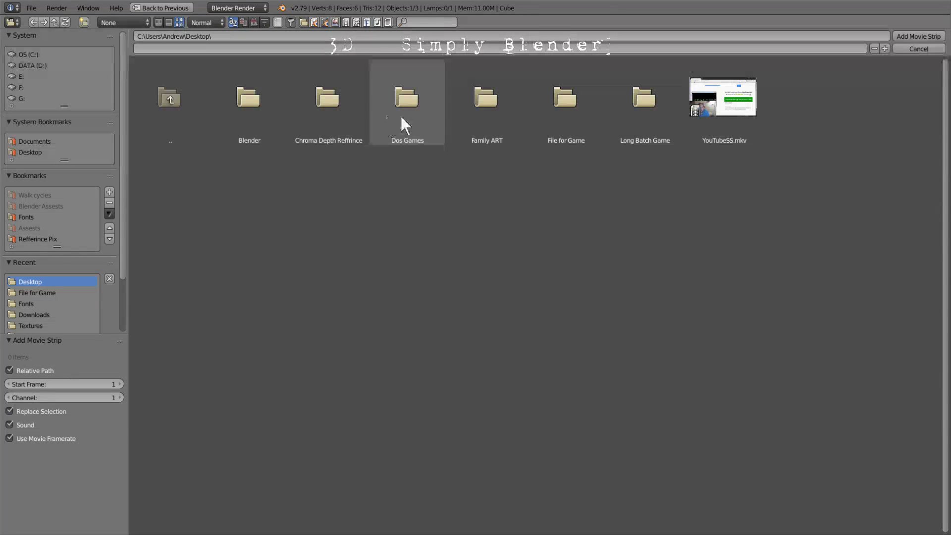
click(568, 128)
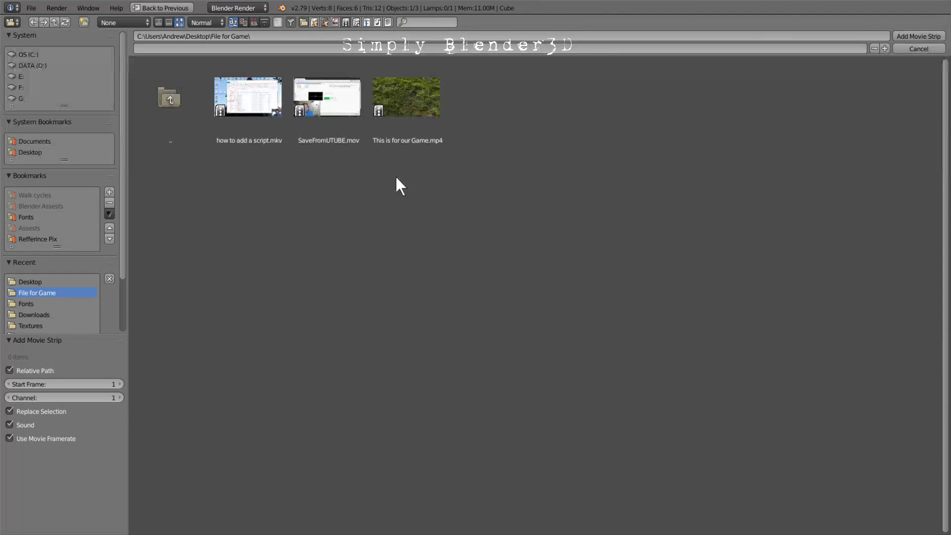
click(415, 107)
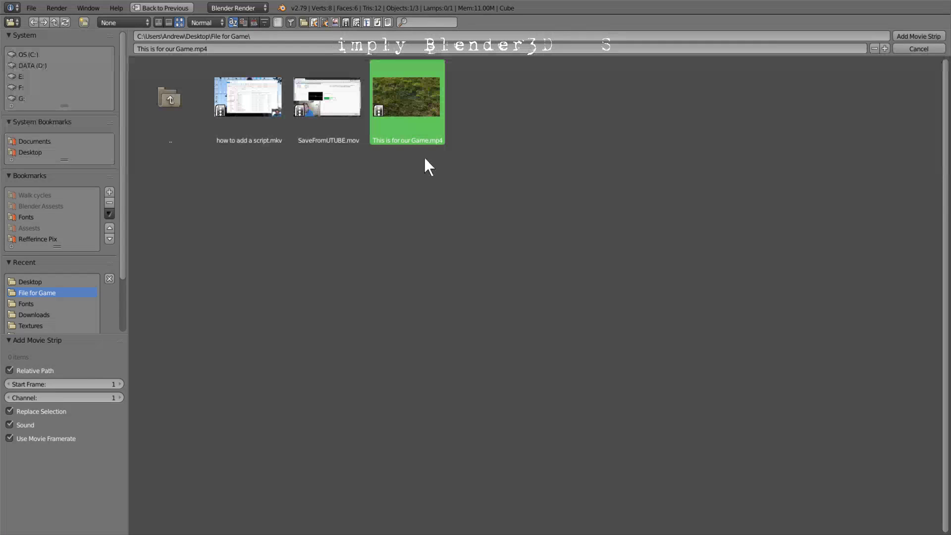
click(933, 43)
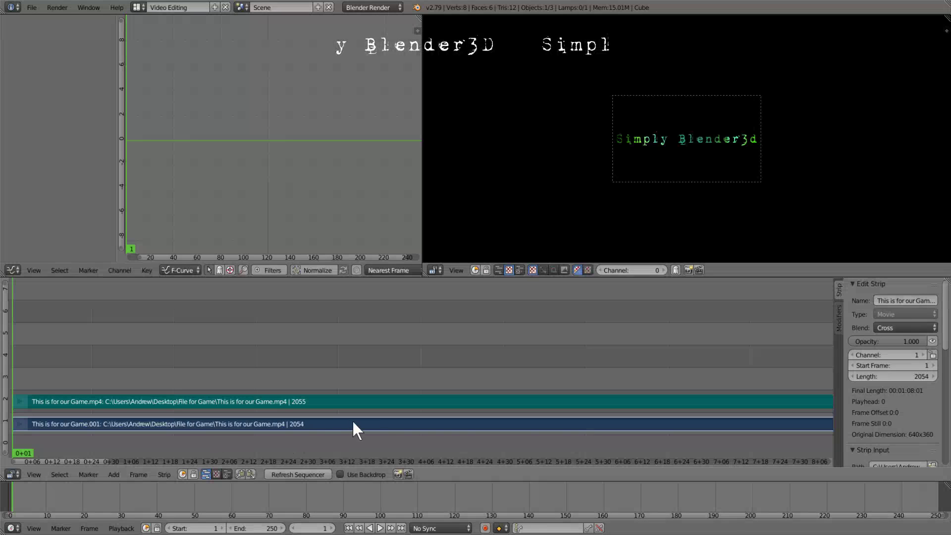
Step: Move the playhead to frame 68 and enable Draw Waveform on the sound strip
drag(296, 424, 234, 402)
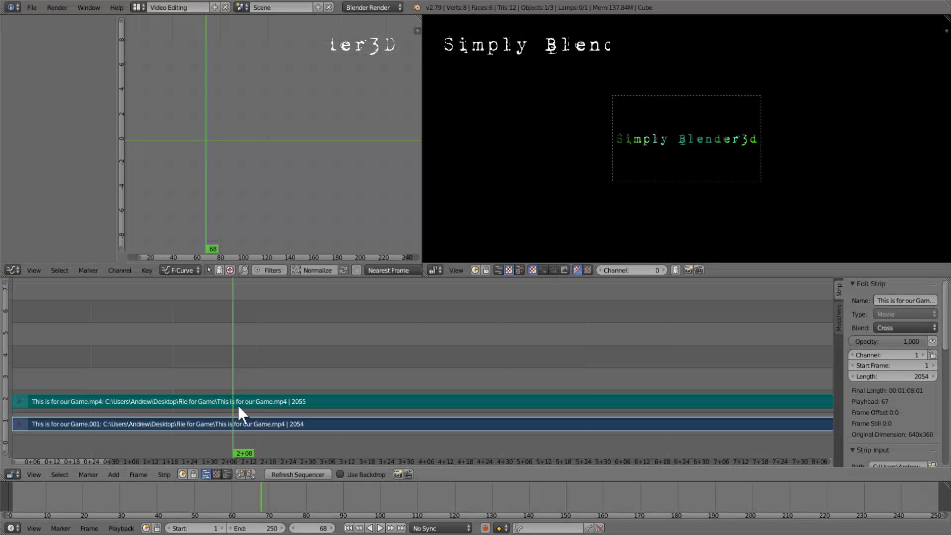
right_click(153, 402)
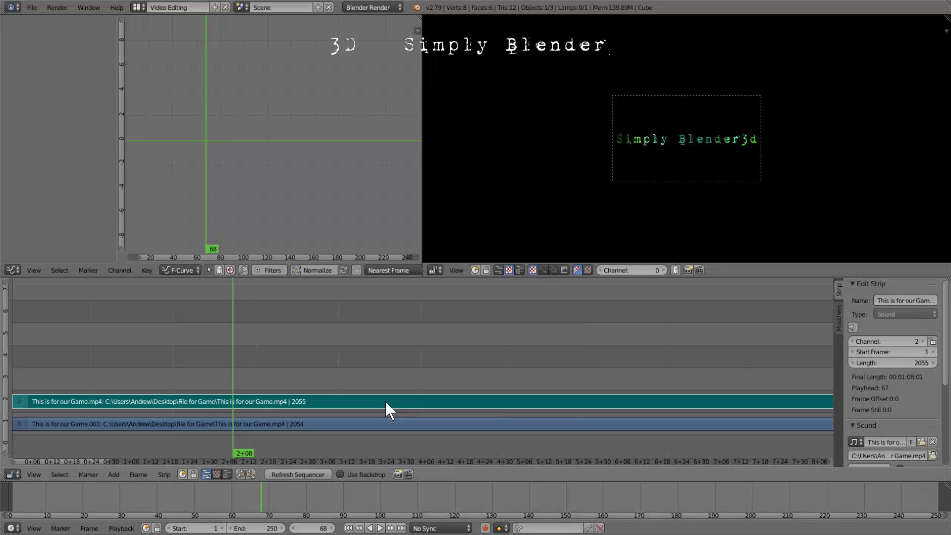
scroll(908, 391, down, 3)
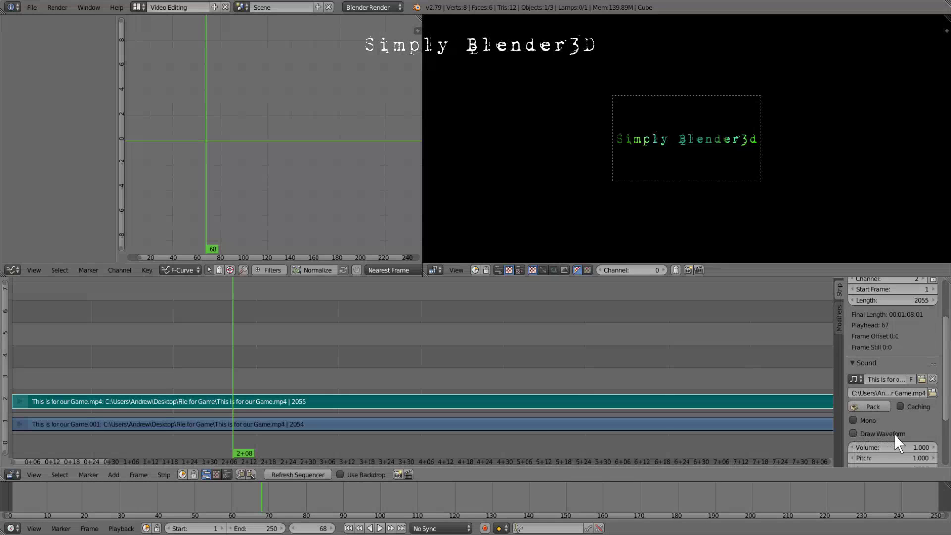
click(854, 434)
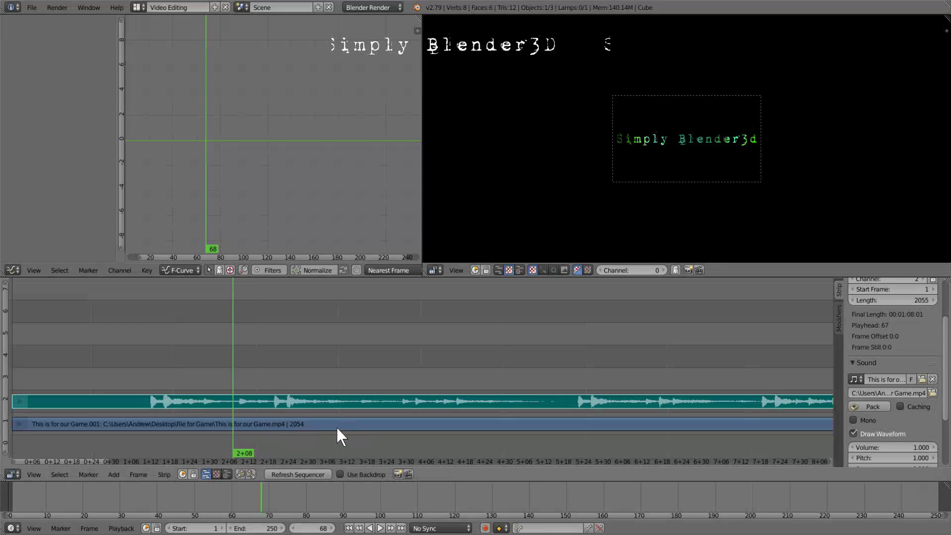
Step: Erase the movie strip in channel 1 from the sequencer, keeping only the sound strip
click(203, 422)
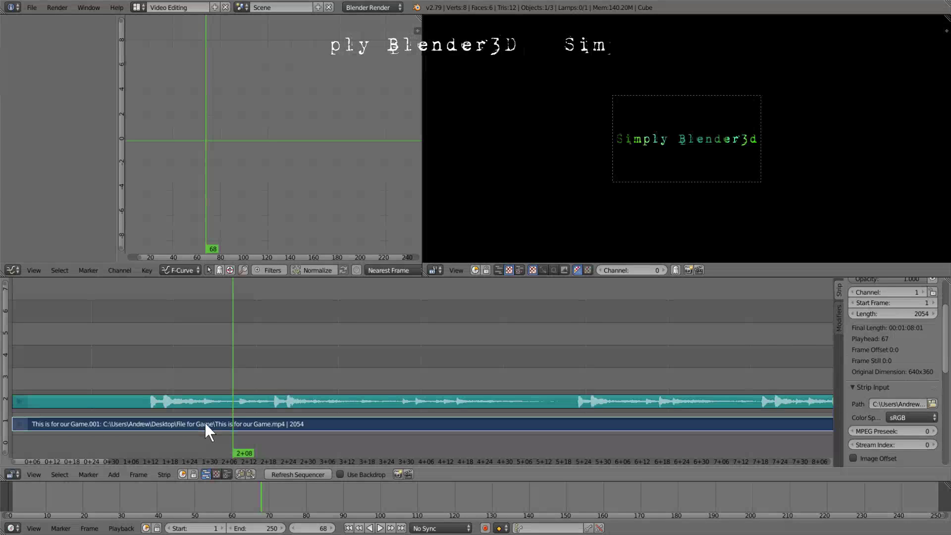
key(x)
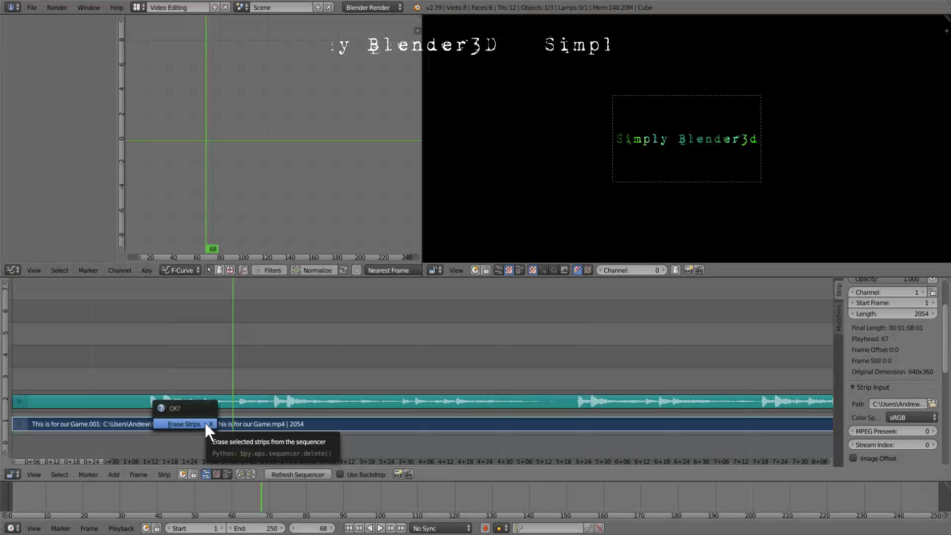
click(204, 422)
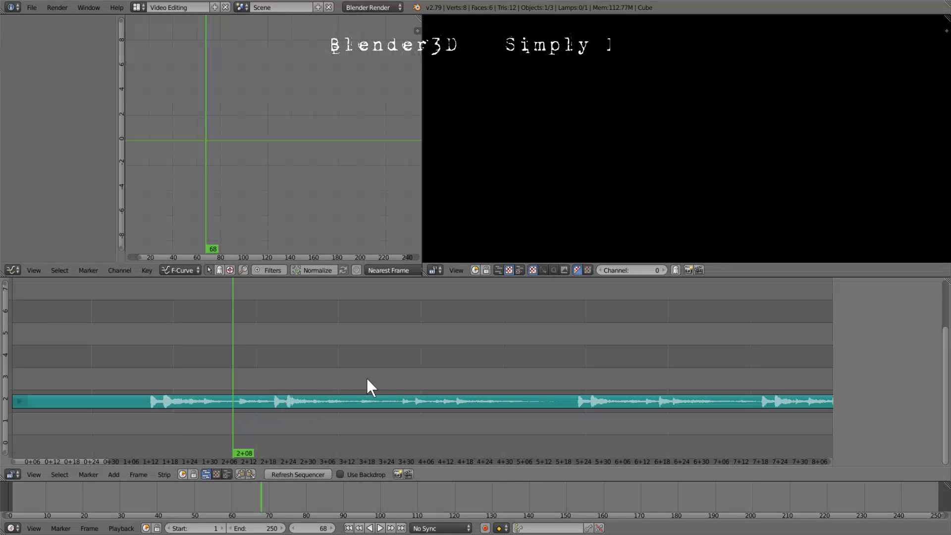
Step: Move the playhead to frame 40, just before the first sound burst in the strip's waveform
scroll(408, 373, down, 6)
scroll(409, 376, down, 1)
middle_drag(428, 380, 349, 347)
scroll(336, 388, up, 2)
middle_drag(225, 389, 442, 345)
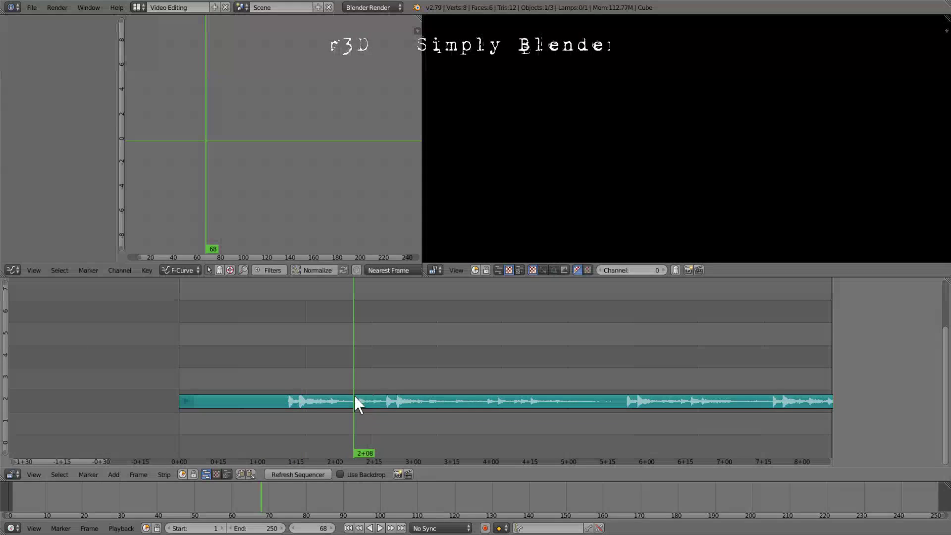
click(283, 404)
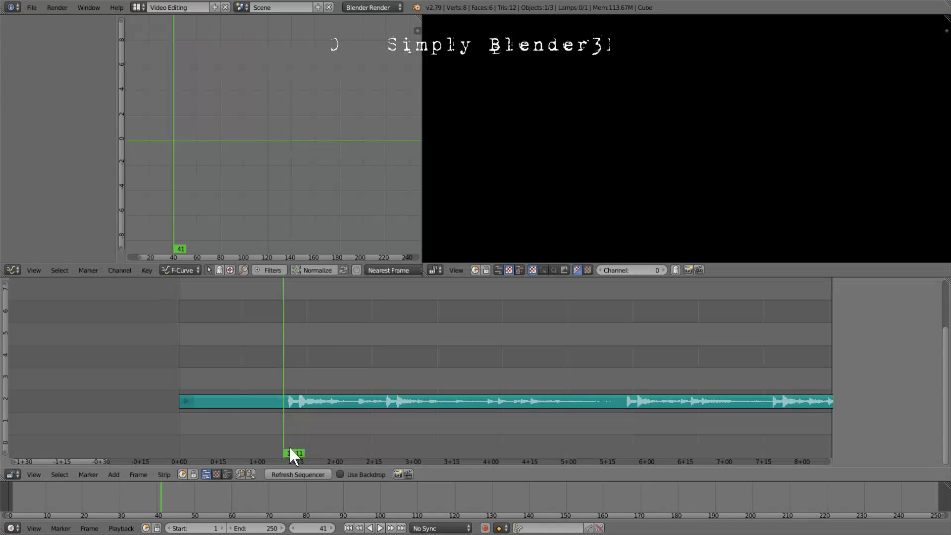
key(Left)
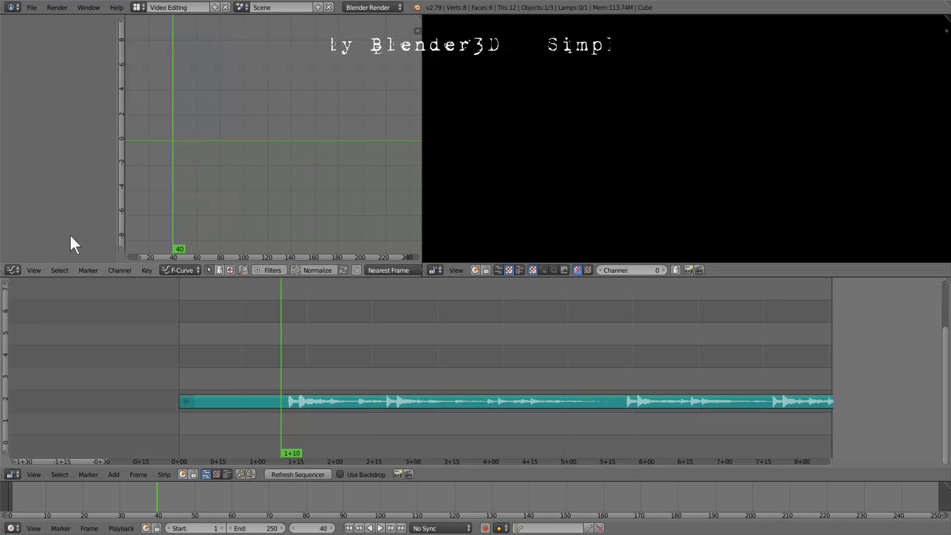
Step: Change the Graph Editor area to the Properties editor and set the render start frame to 40
click(10, 269)
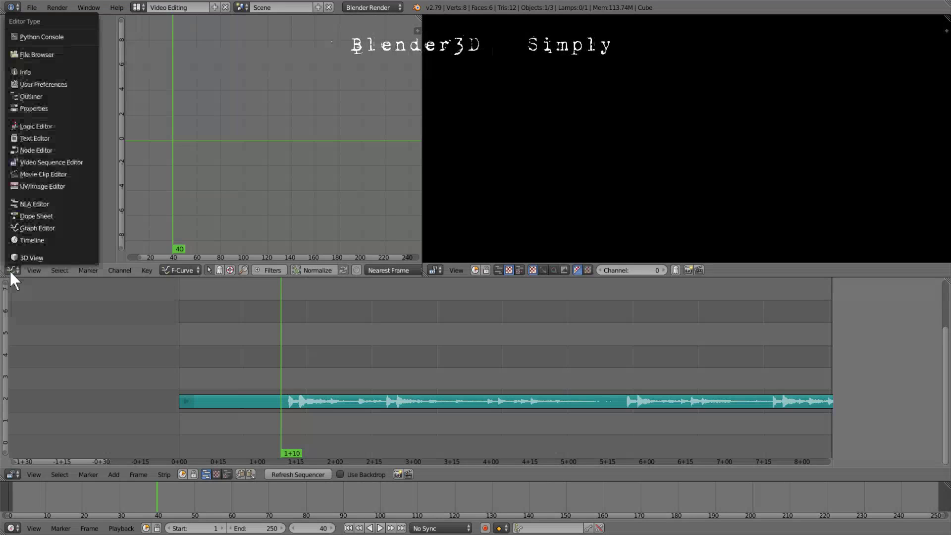
click(45, 106)
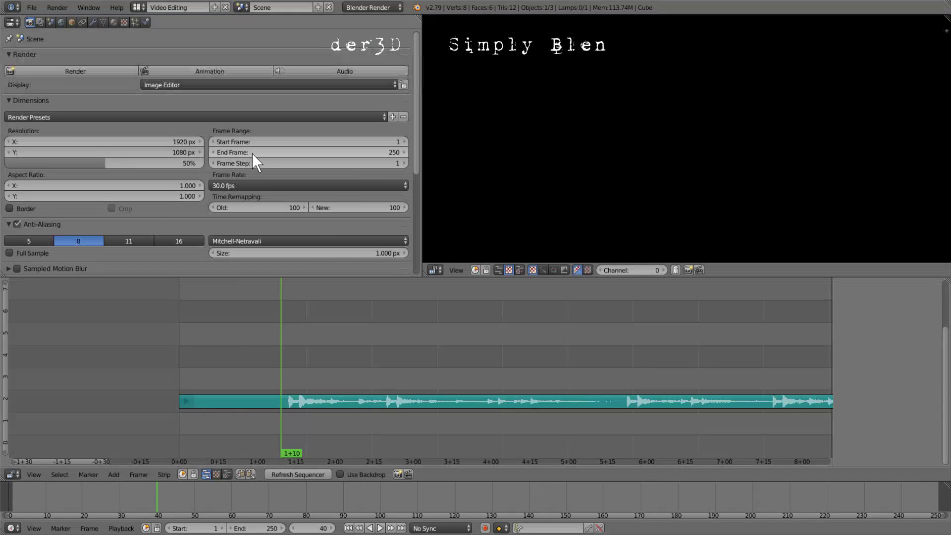
click(300, 142)
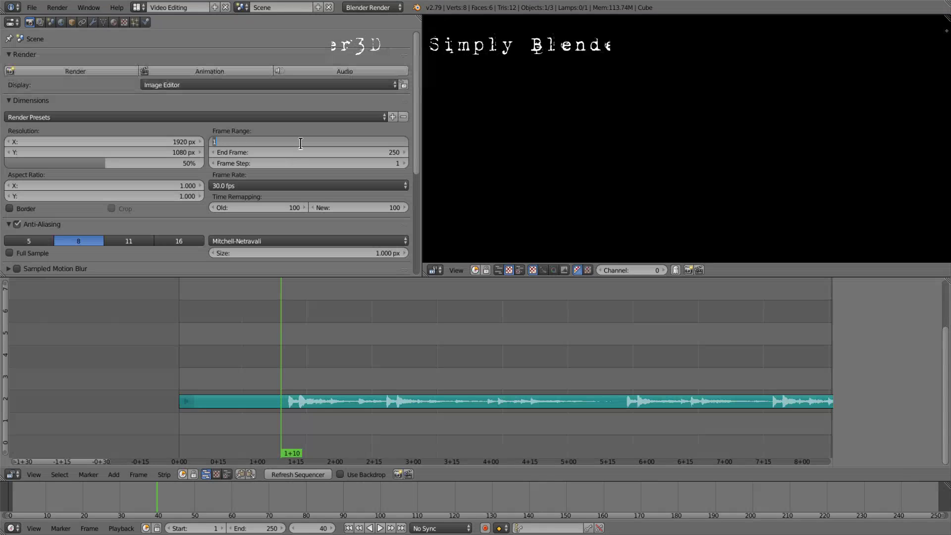
text(40)
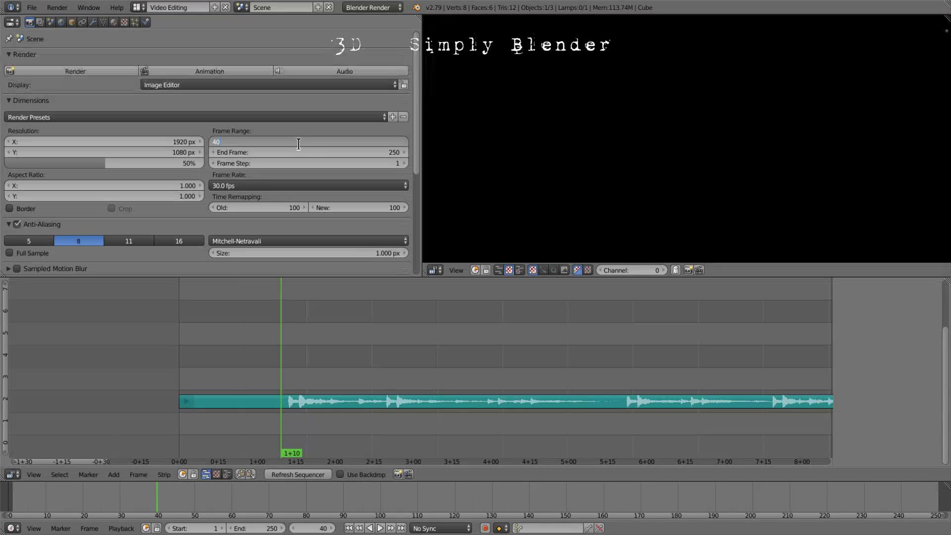
key(Return)
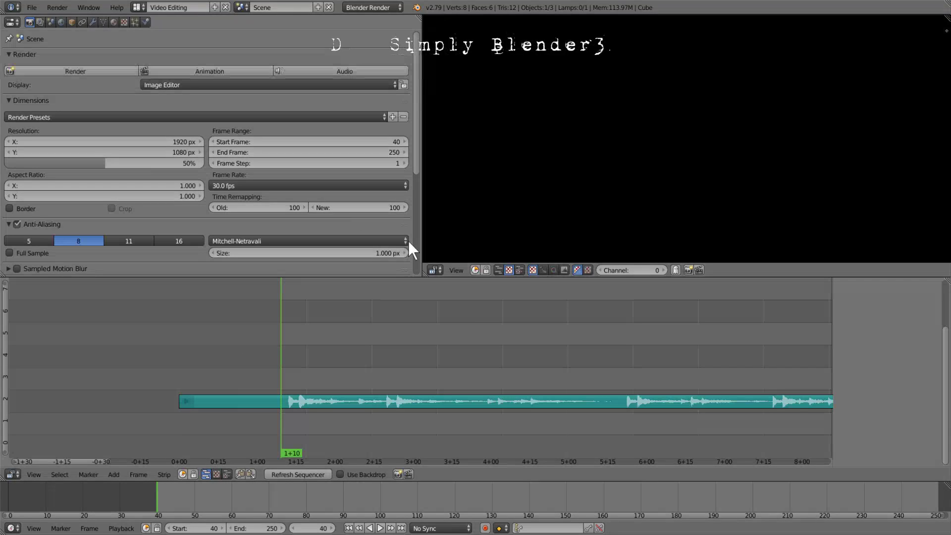
Step: Place the playhead at frame 170, just before the third main sound burst, and set the render end frame to 170
click(615, 399)
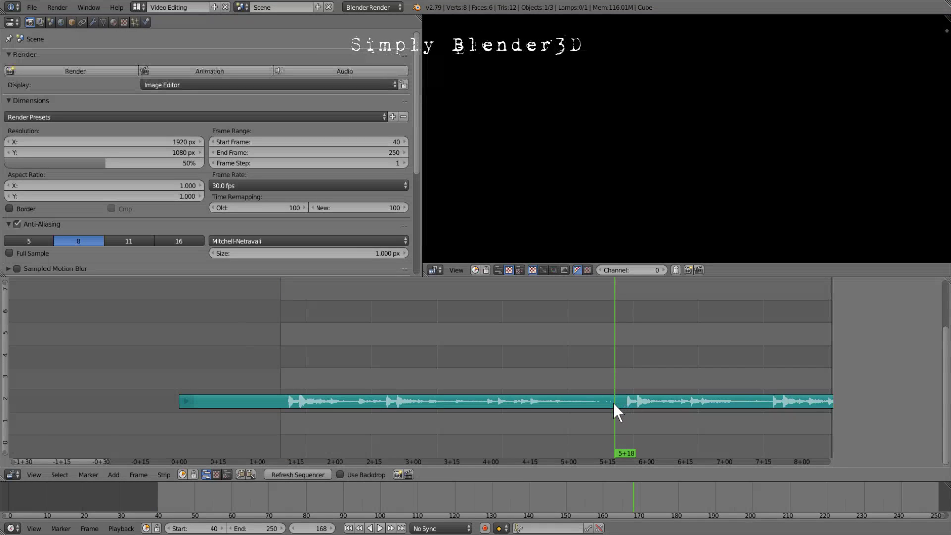
click(640, 486)
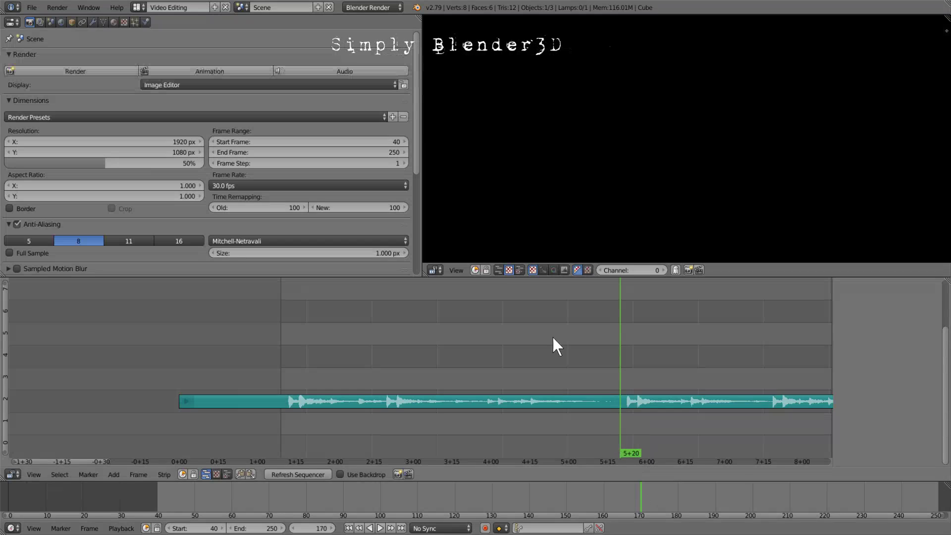
click(327, 152)
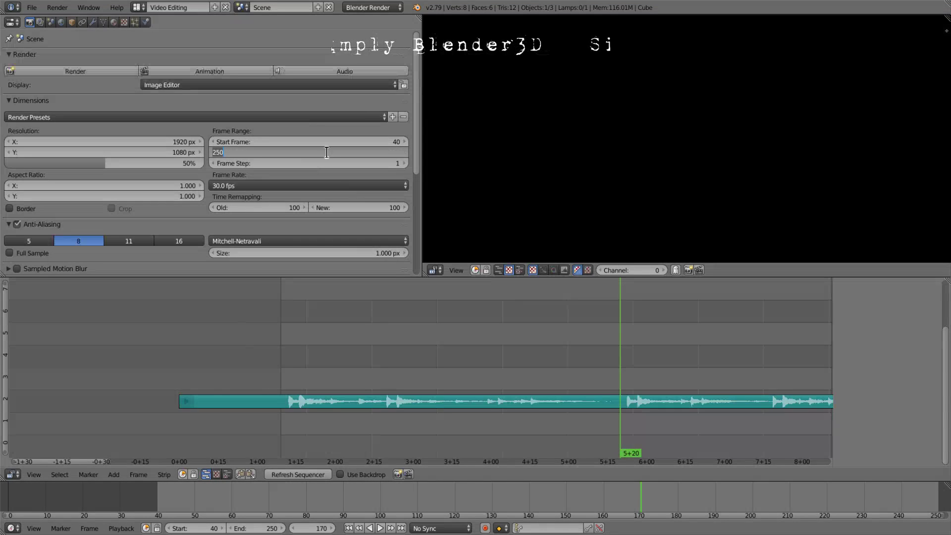
text(170)
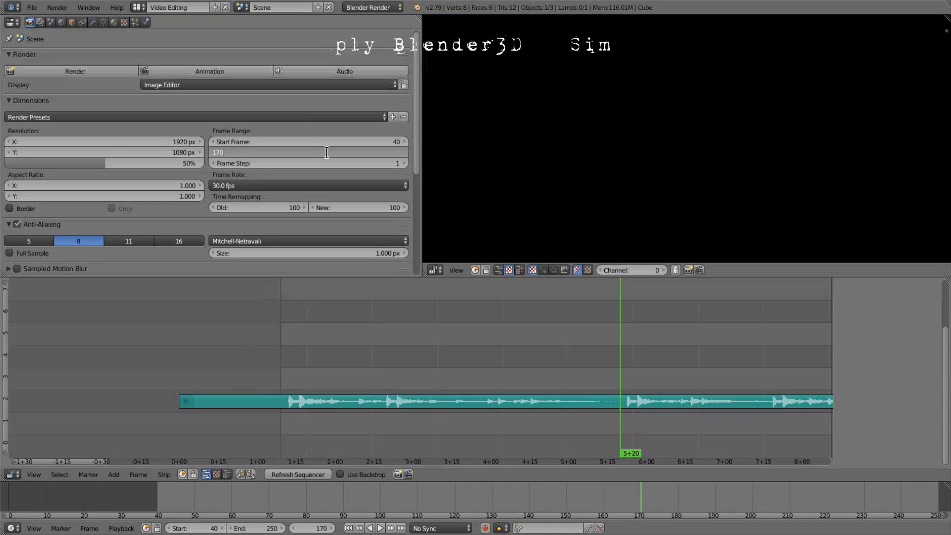
key(Return)
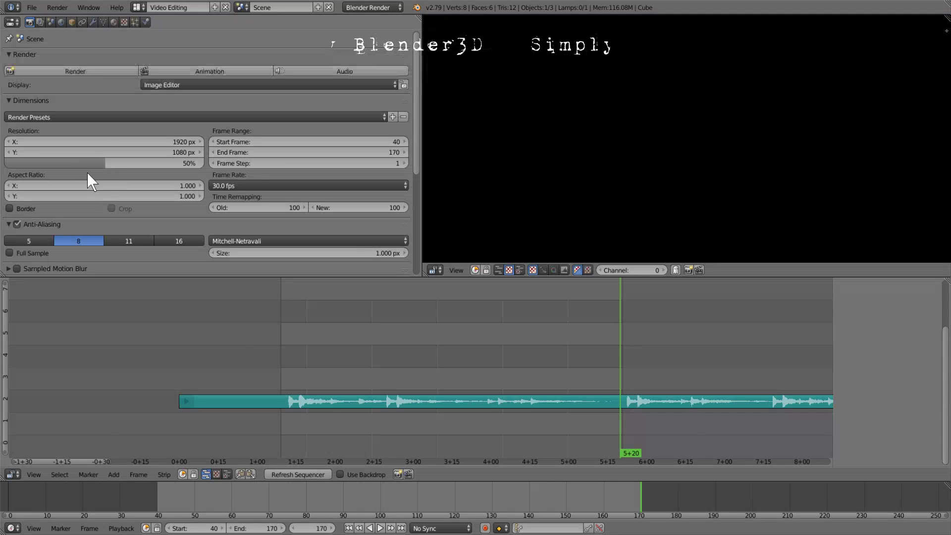
Step: Raise the render resolution scale to 100% and set the output file format to FFmpeg video
drag(86, 164, 204, 162)
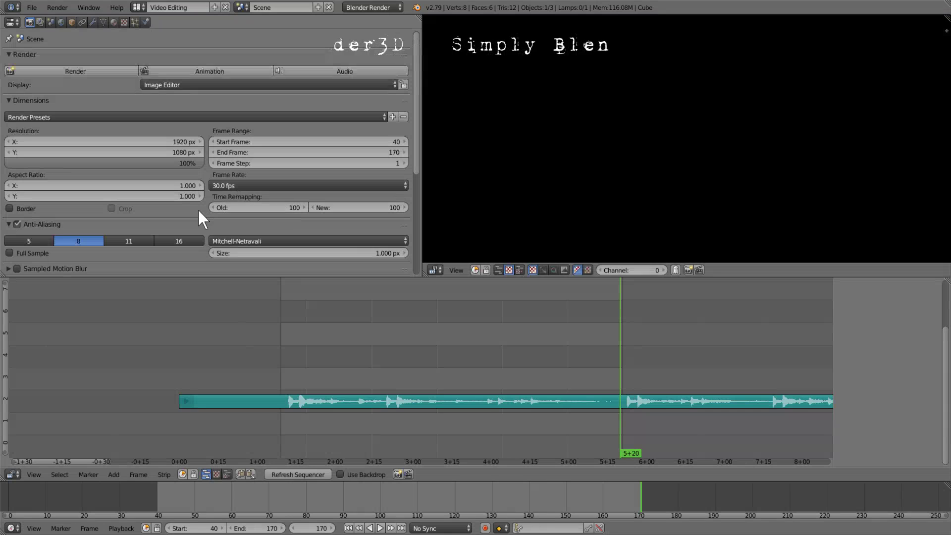
scroll(196, 209, down, 8)
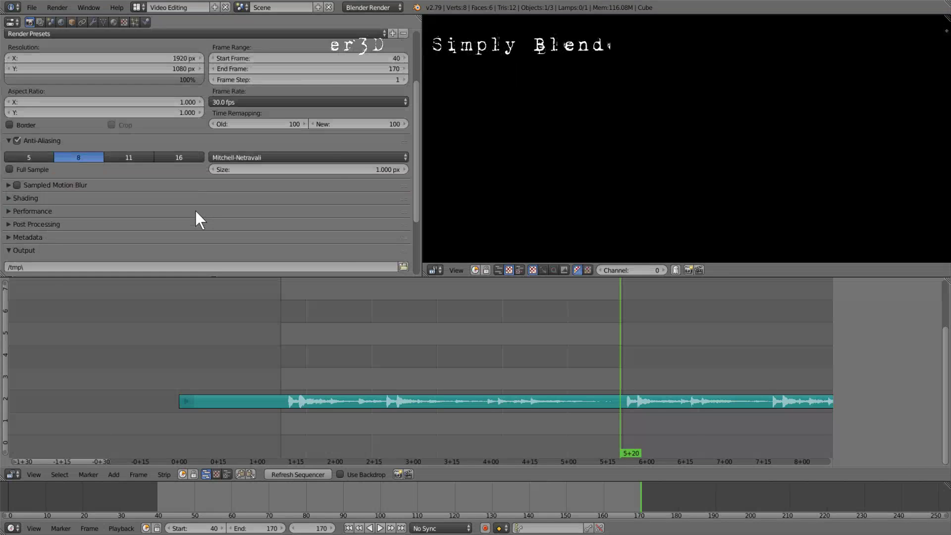
scroll(197, 212, down, 2)
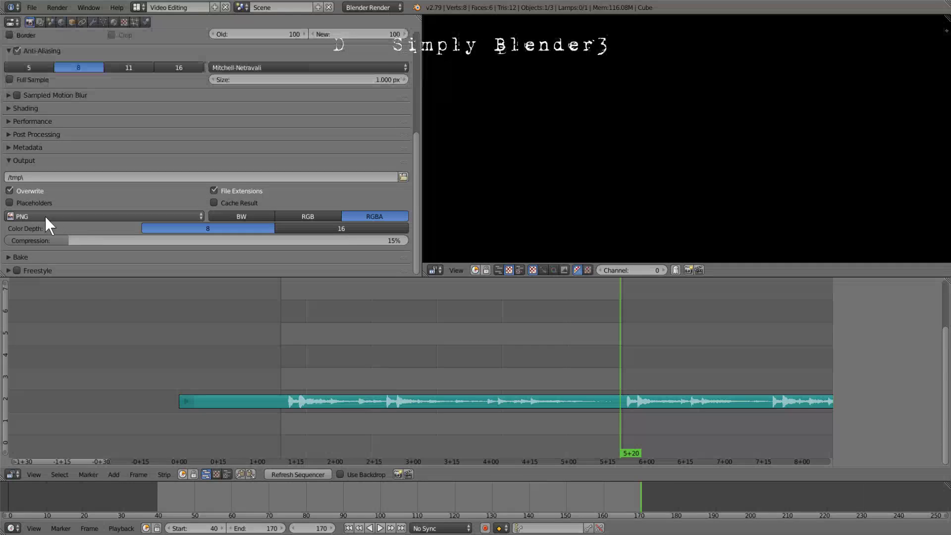
click(127, 217)
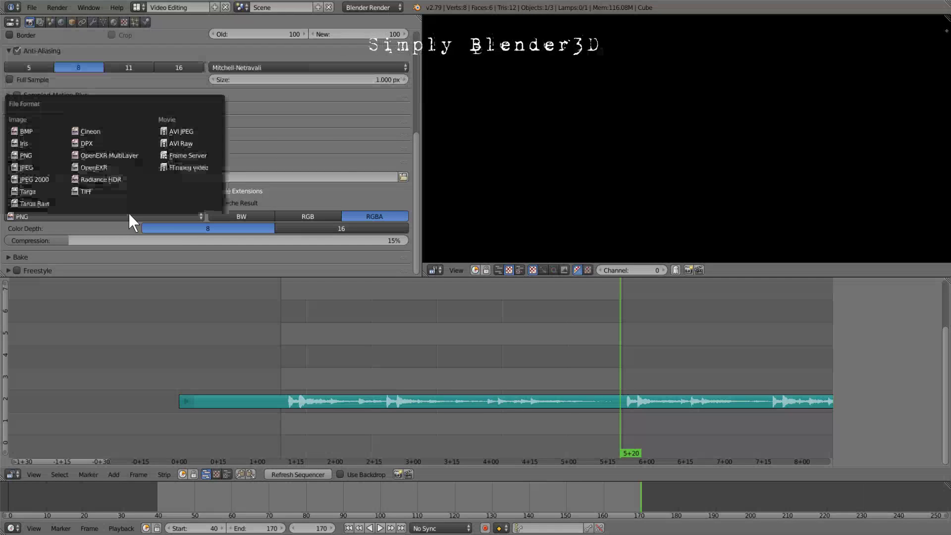
click(192, 167)
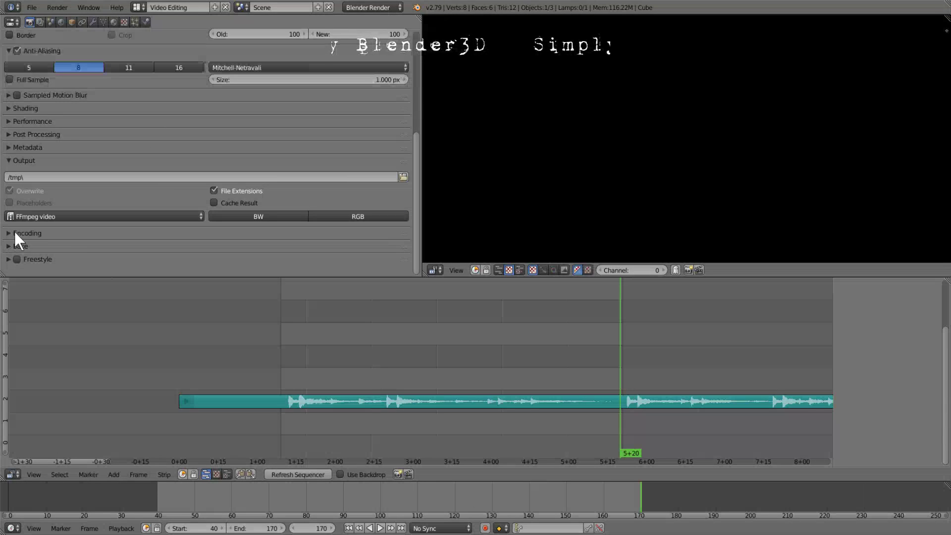
Step: Expand the Encoding settings and set the audio codec to MP3
click(27, 233)
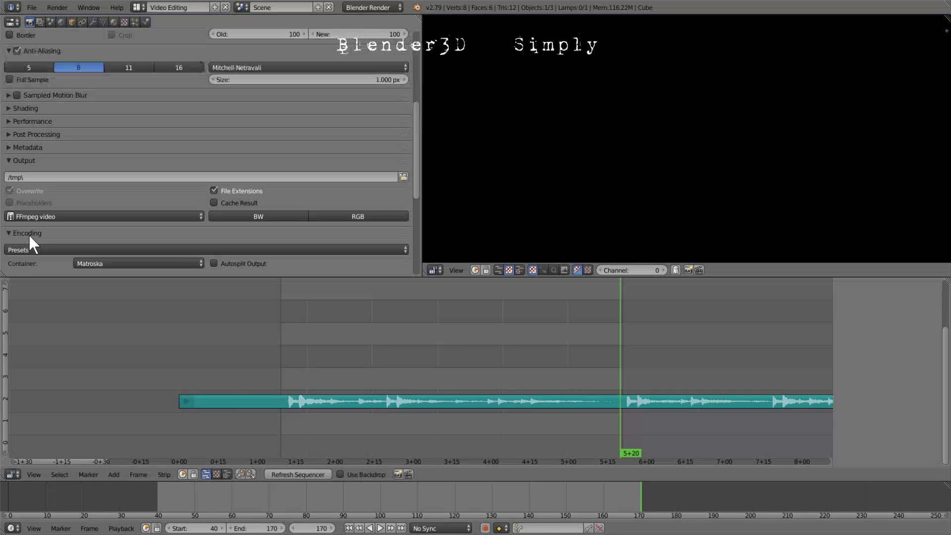
scroll(124, 226, down, 5)
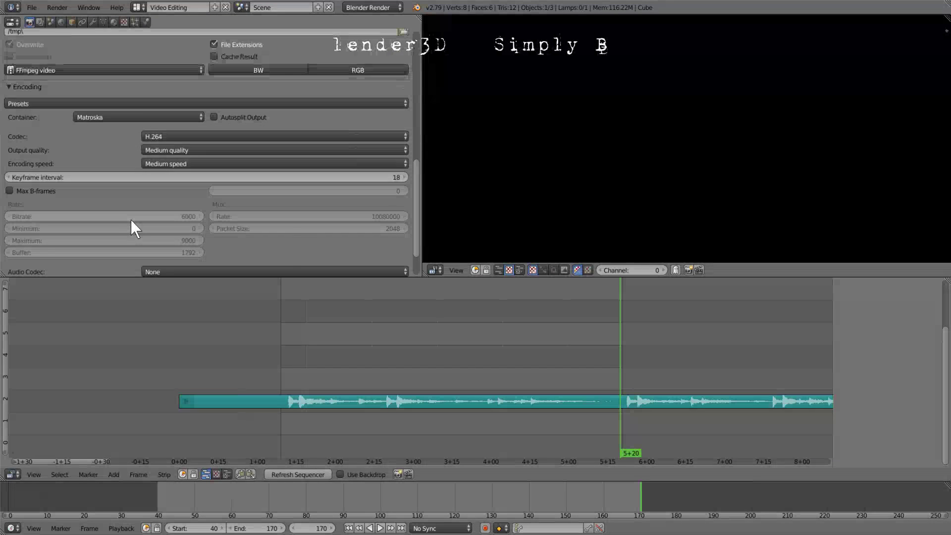
scroll(131, 220, down, 3)
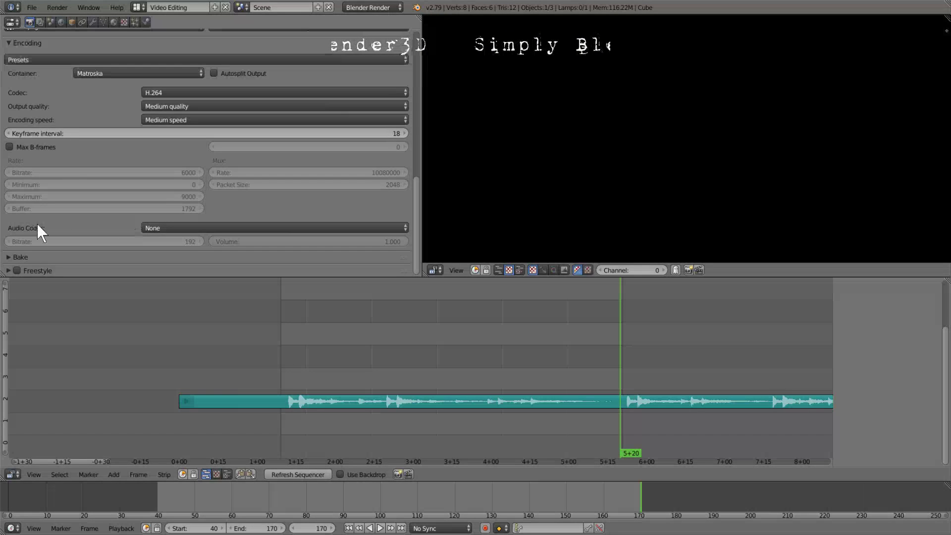
click(210, 229)
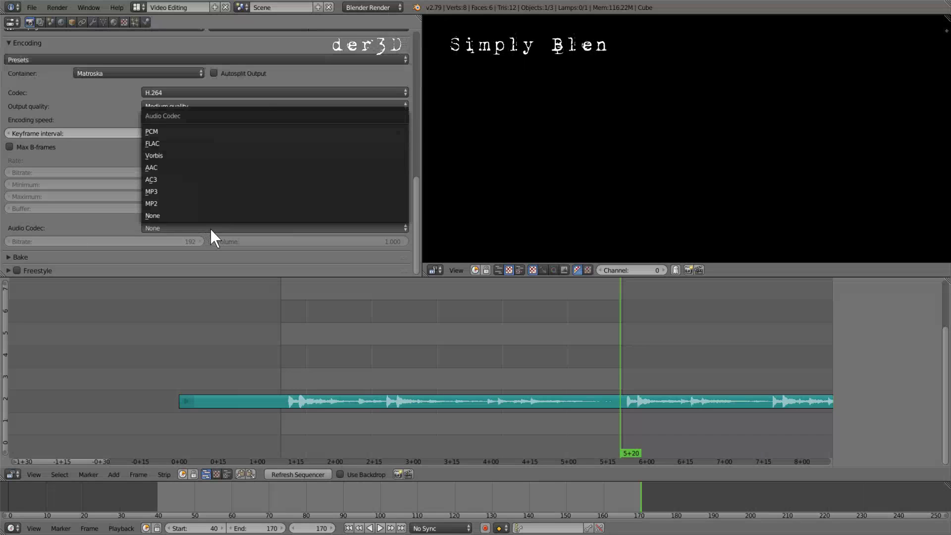
click(165, 189)
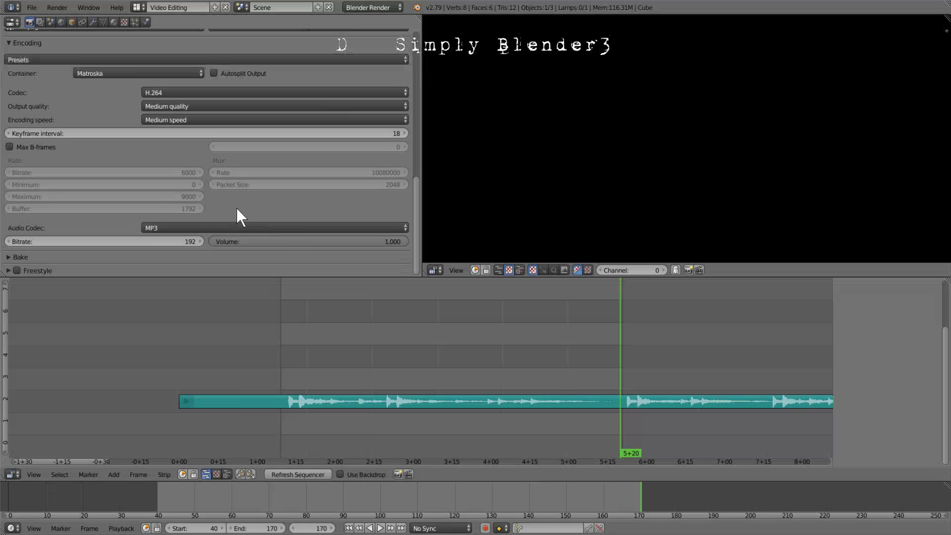
Step: Start an audio mixdown with the mp3 container and the S32 format
scroll(237, 209, up, 15)
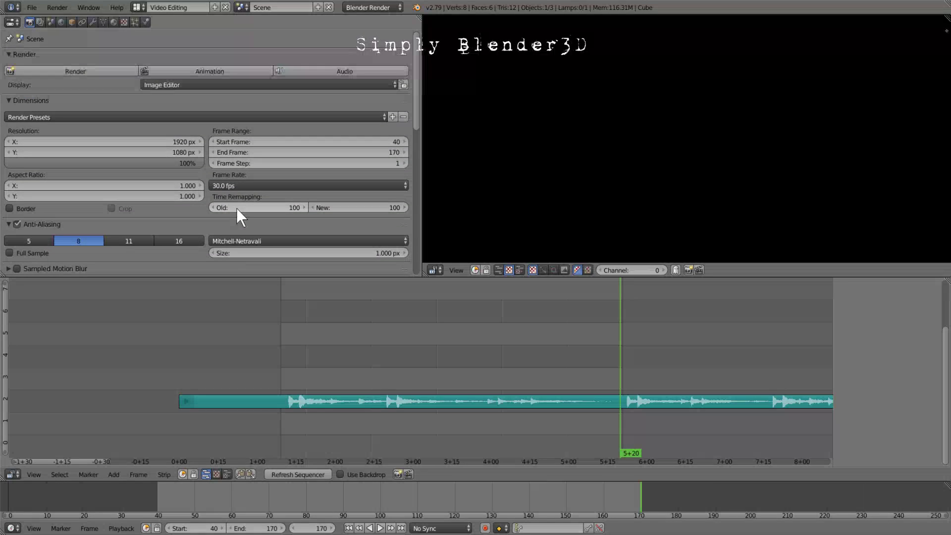
click(343, 71)
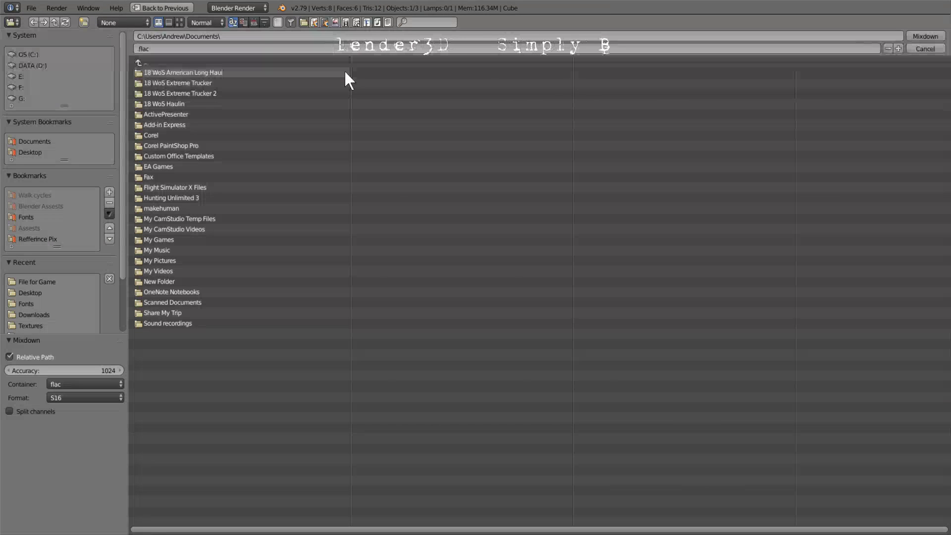
click(65, 383)
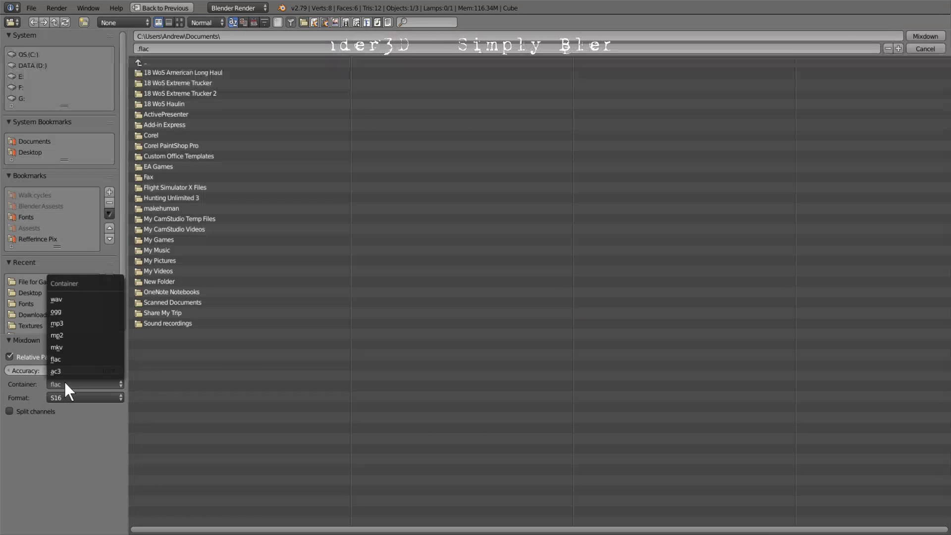
click(58, 322)
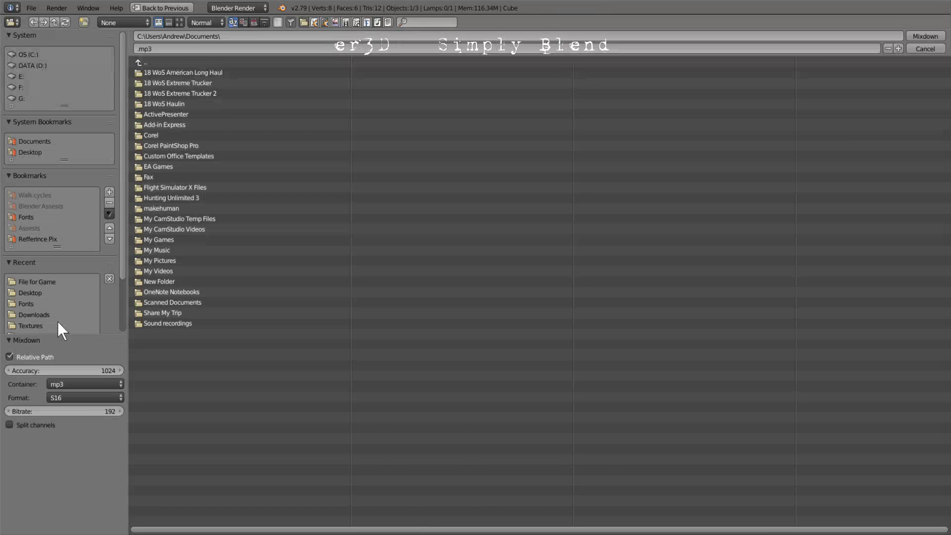
click(76, 396)
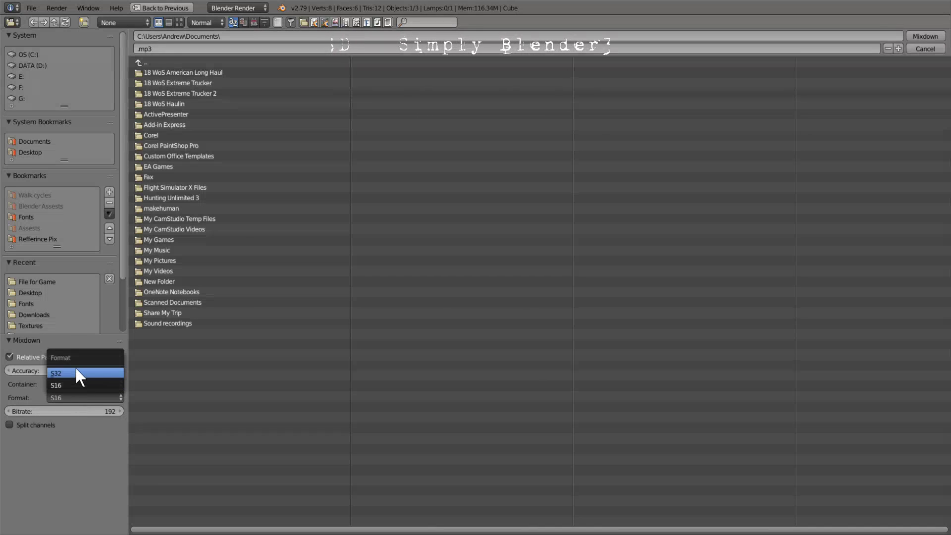
click(75, 373)
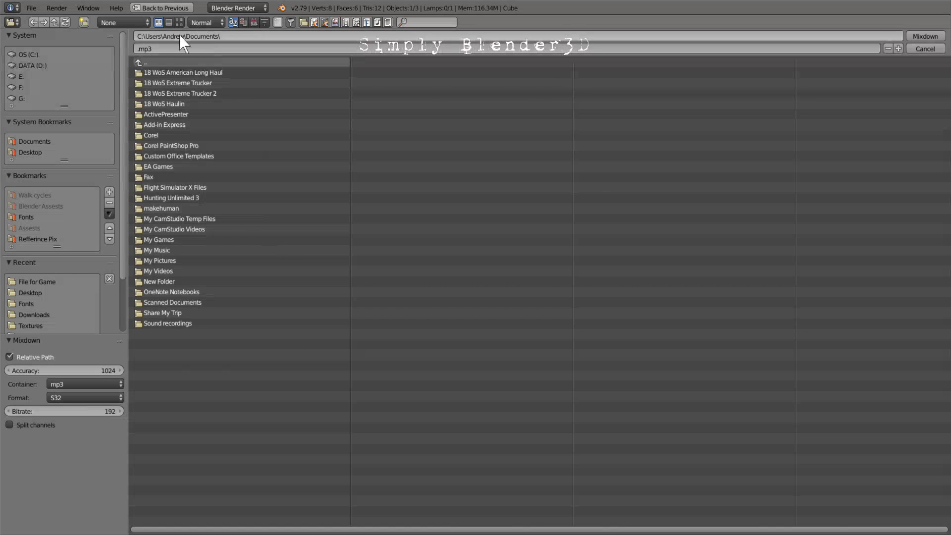
Step: Name the mixdown file game.mp3 and export it to the Desktop folder
click(173, 48)
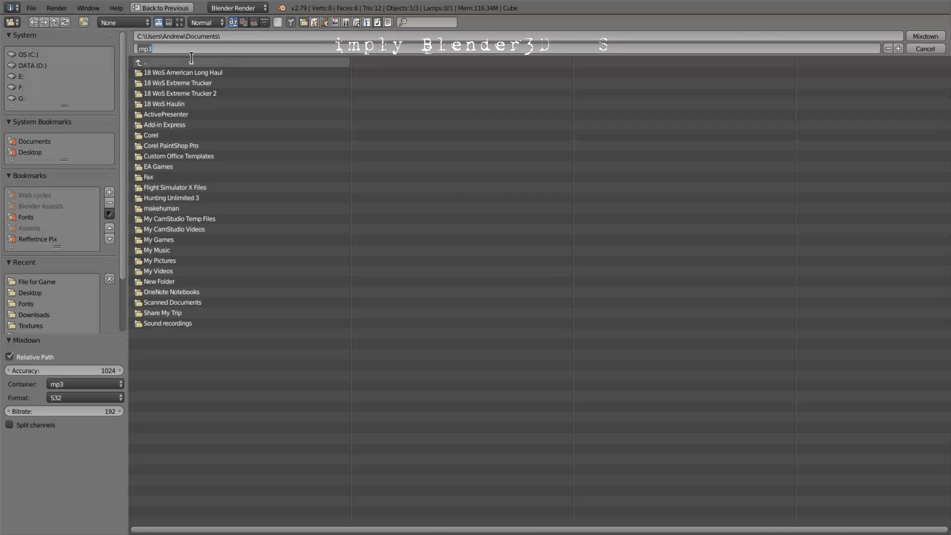
text(game)
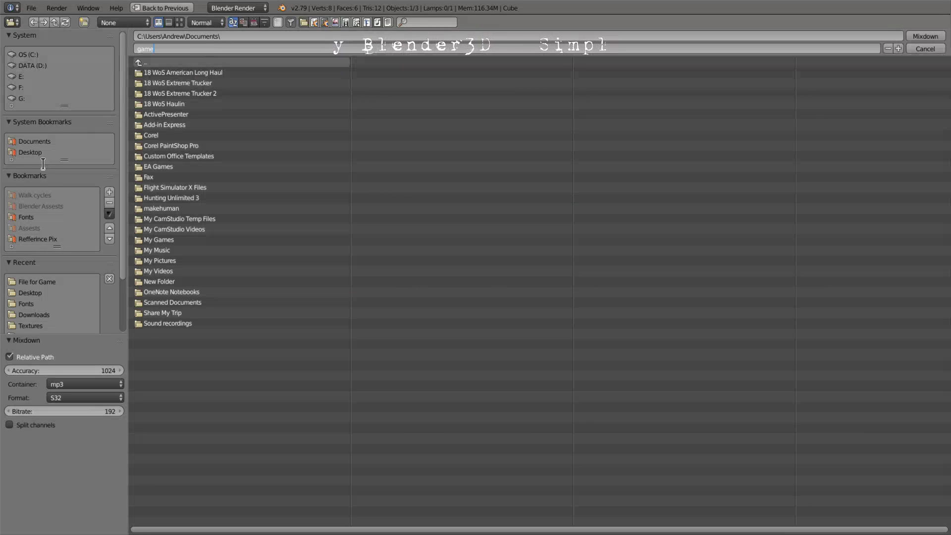
key(Return)
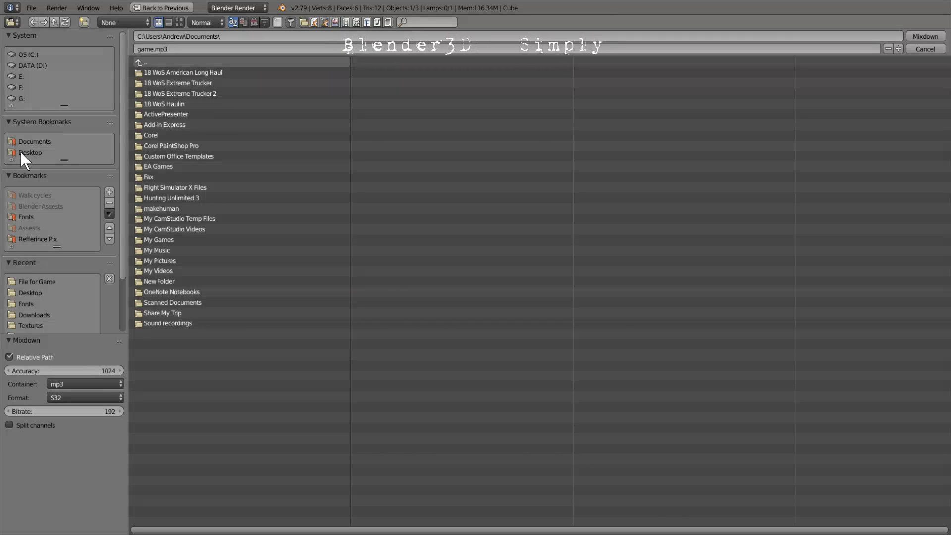
click(23, 151)
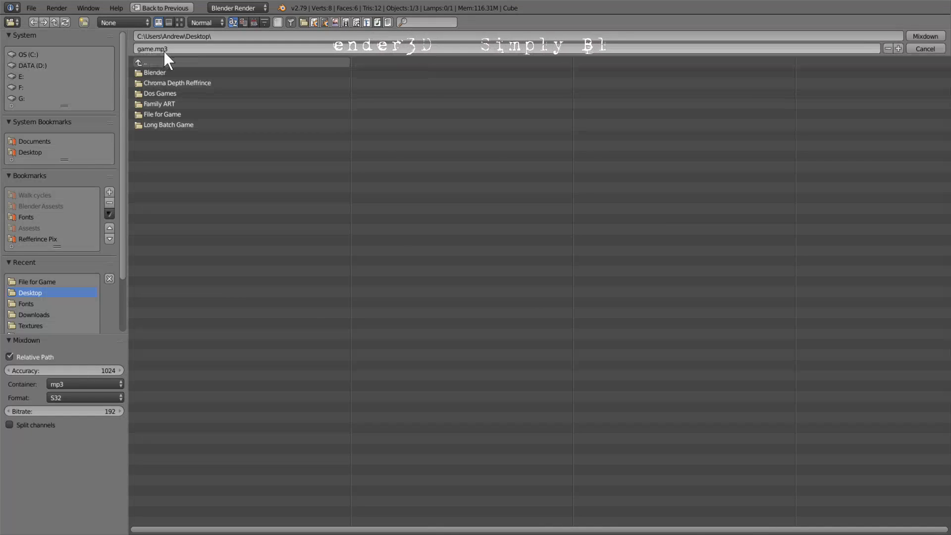
click(925, 37)
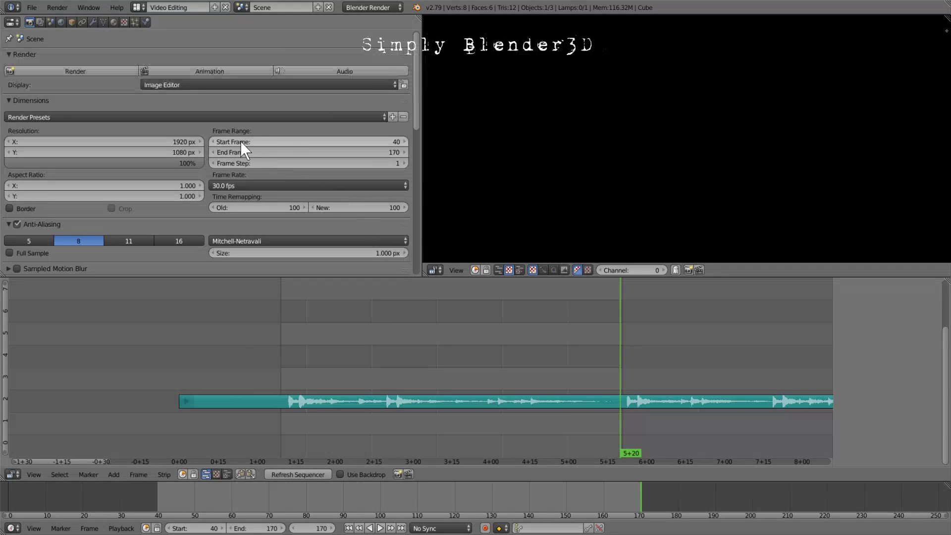
Step: Set the render start frame to 1 and switch to the Default screen layout
click(285, 142)
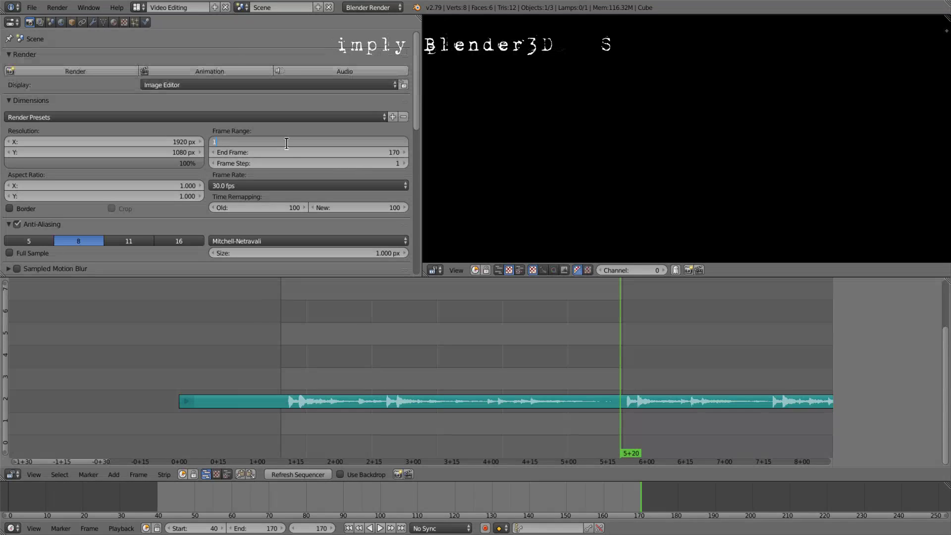
key(Return)
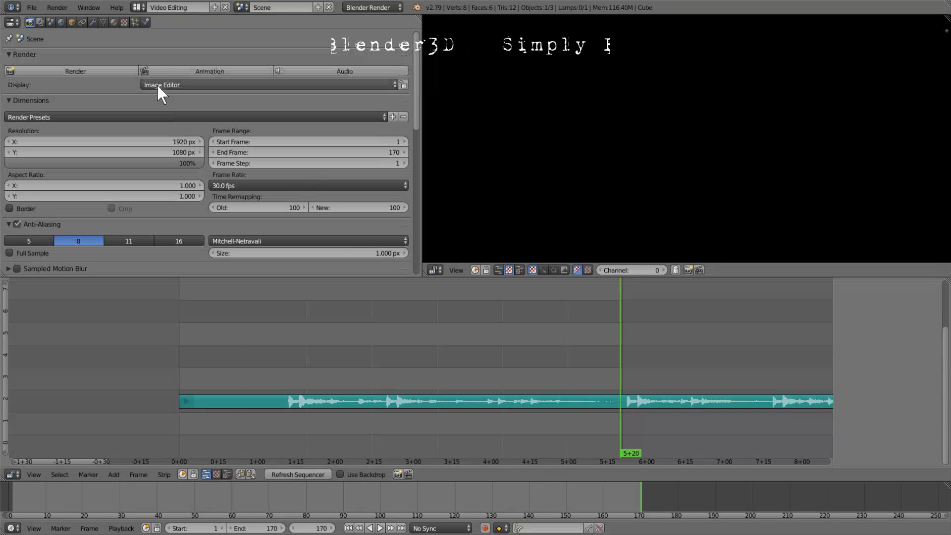
click(138, 6)
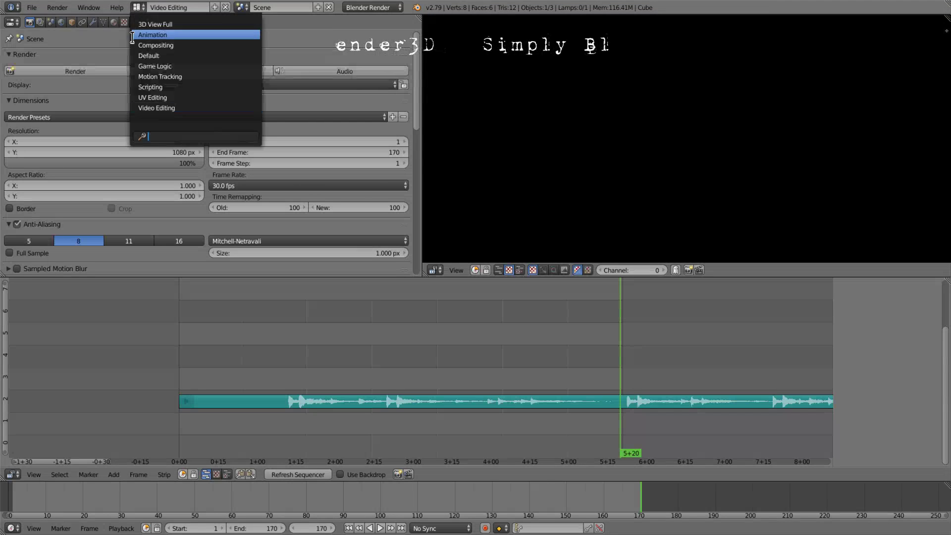
click(154, 55)
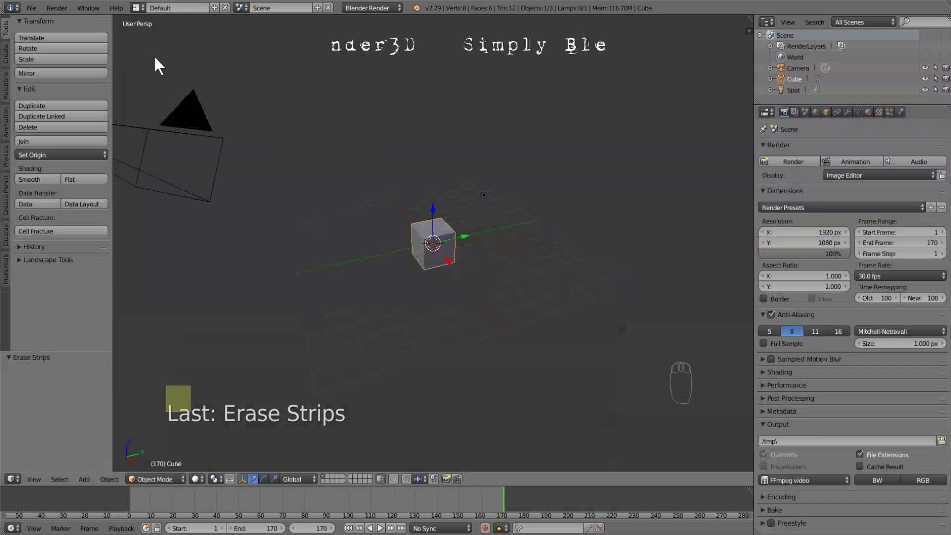
Step: Replace the default cube with a plane scaled by 15
key(x)
click(227, 122)
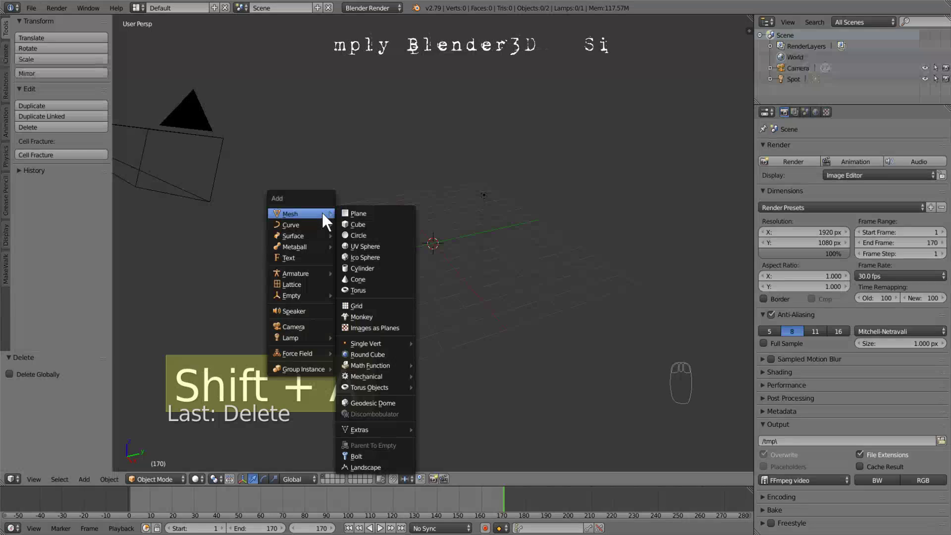
click(348, 214)
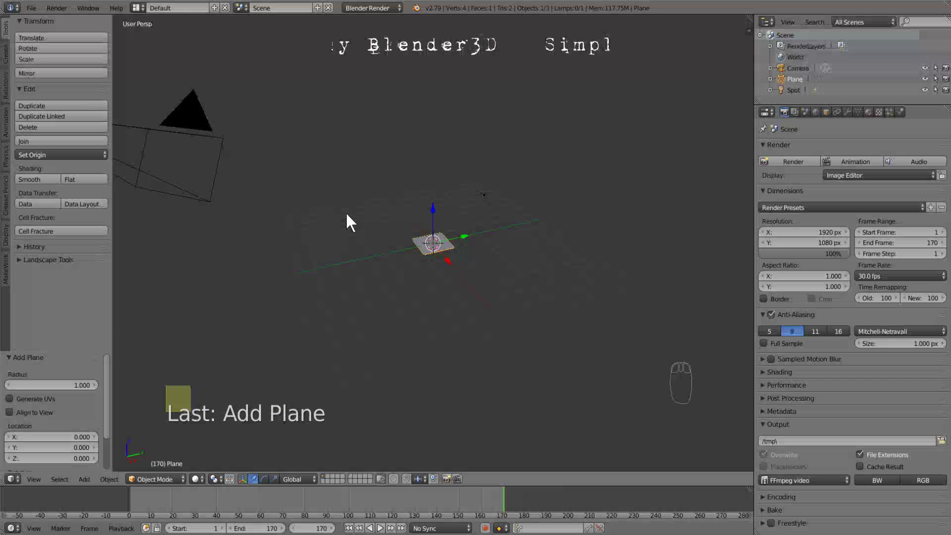
key(s)
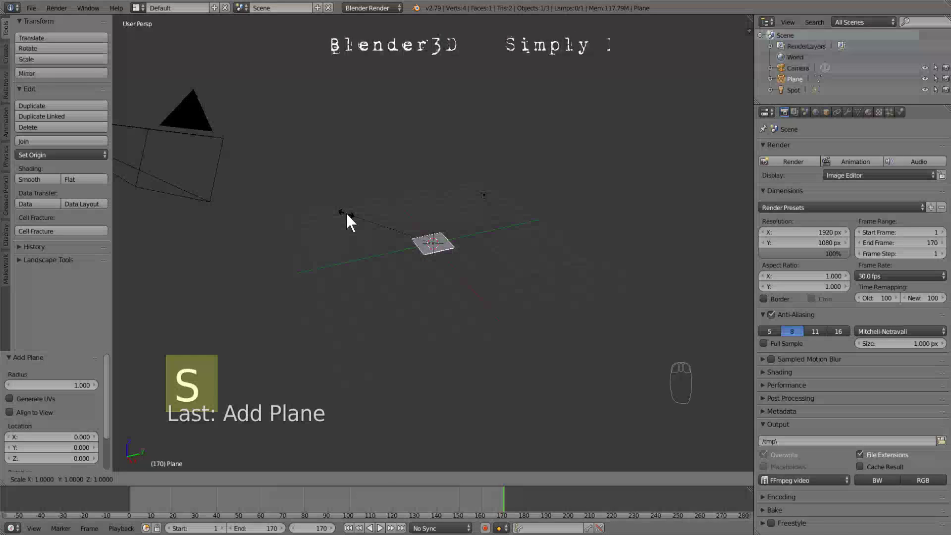
text(15)
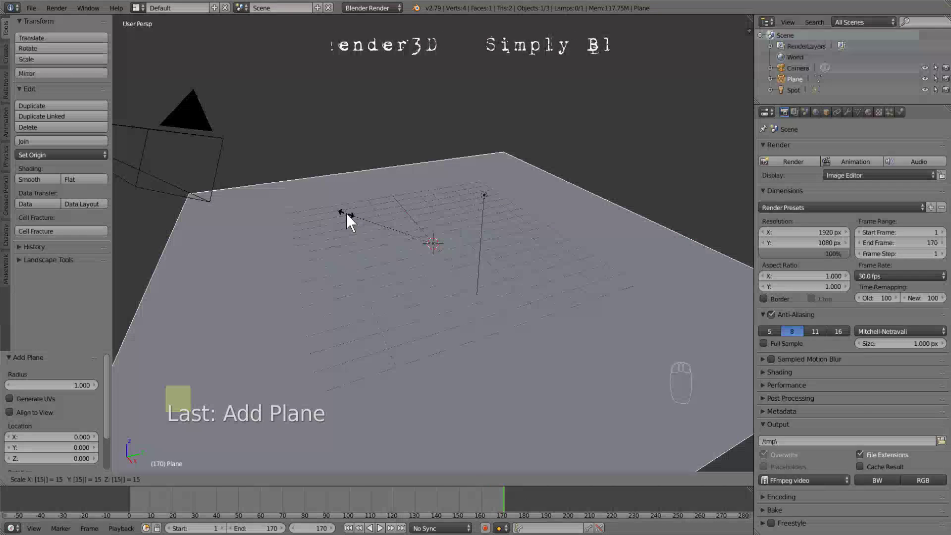
key(Return)
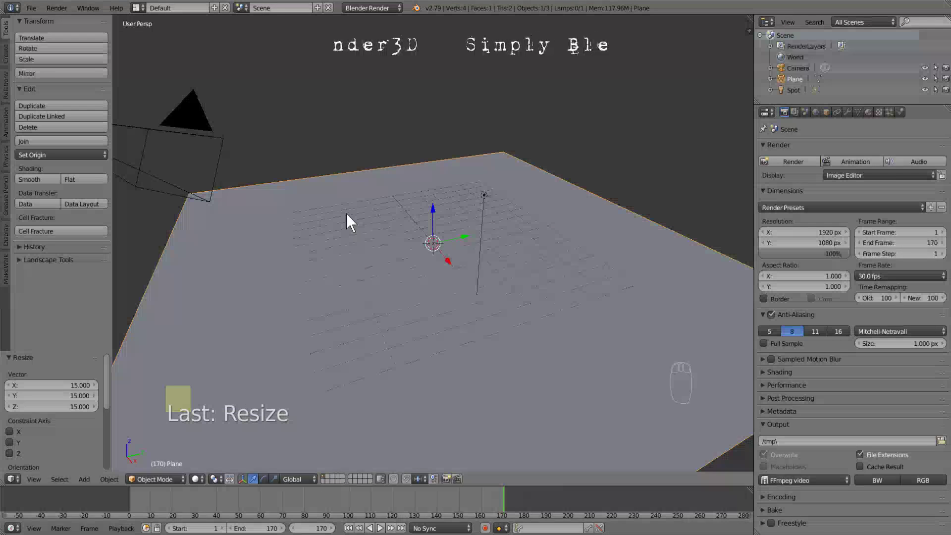
Step: Add a cube at the centre of the plane while in the front orthographic view
key(KP_1)
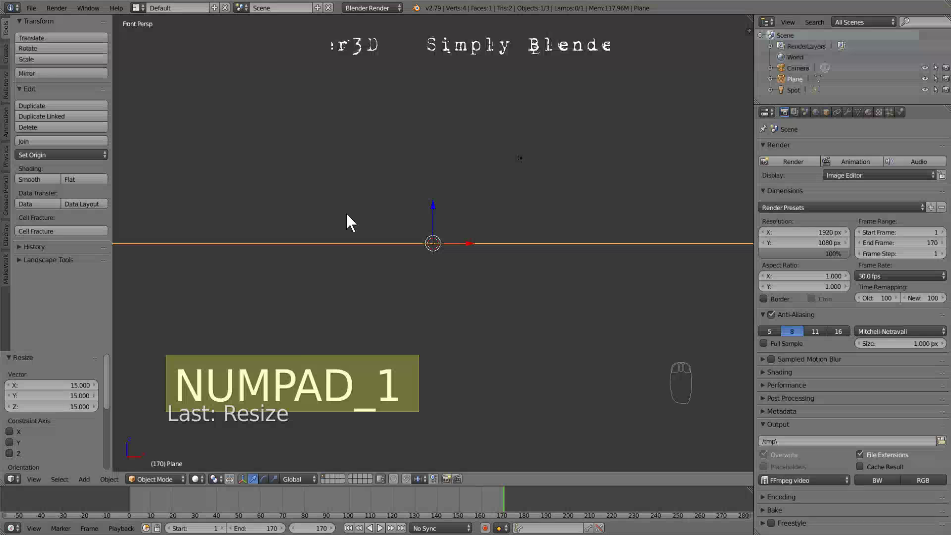
key(KP_5)
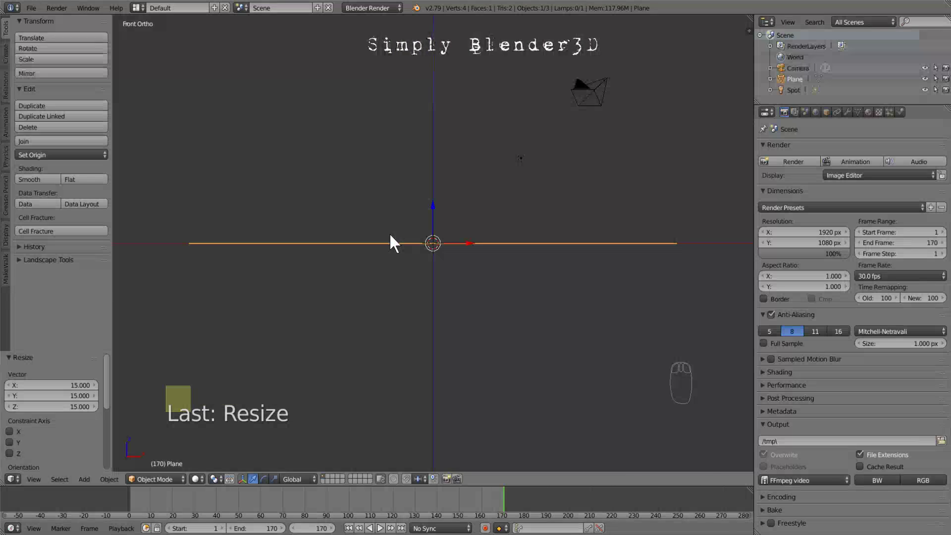
key(shift+a)
mouse_move(389, 234)
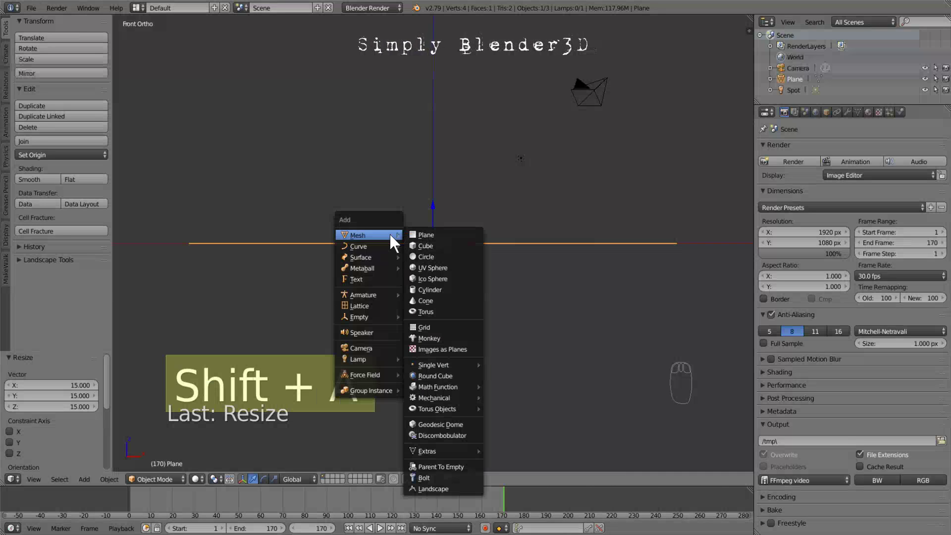
click(425, 243)
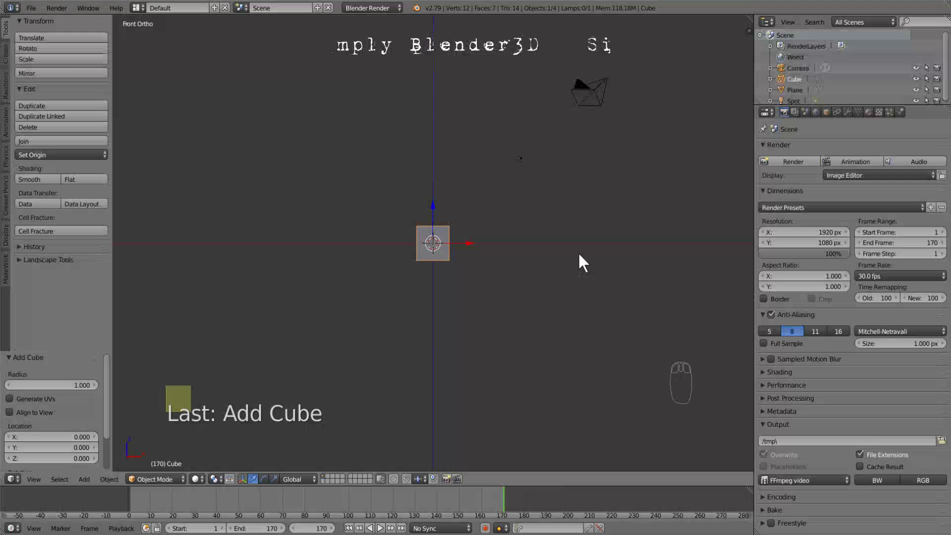
Step: Scale the new cube by 6 along Y and by 0.2 along X to form a thin wall
key(s)
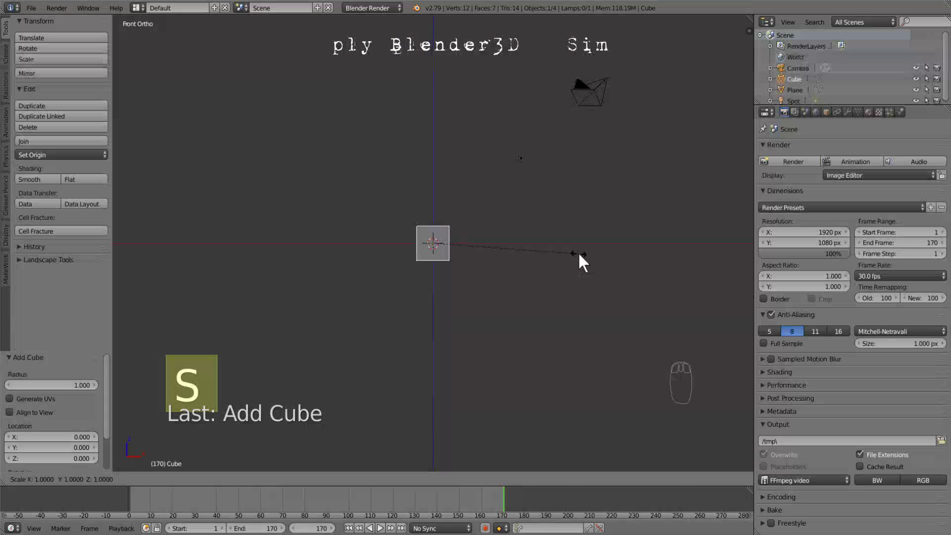
key(y)
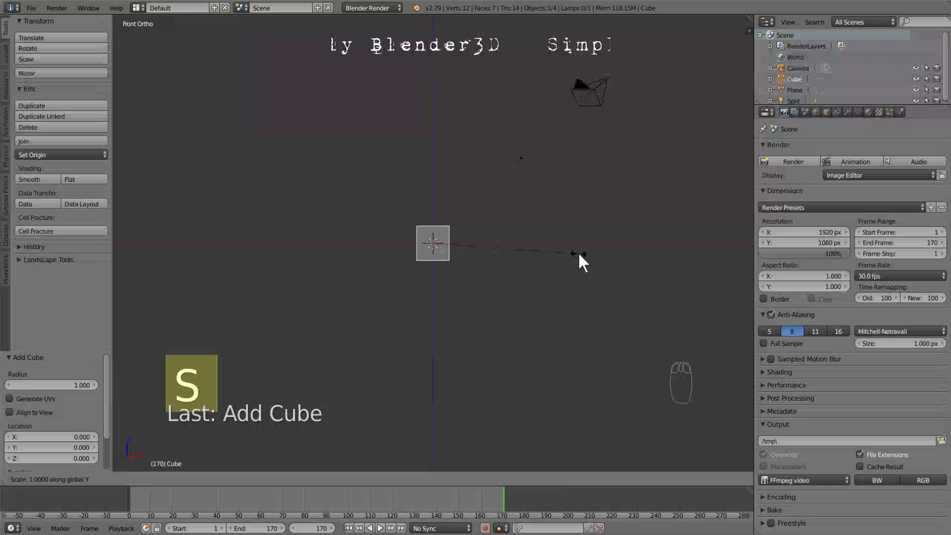
text(6)
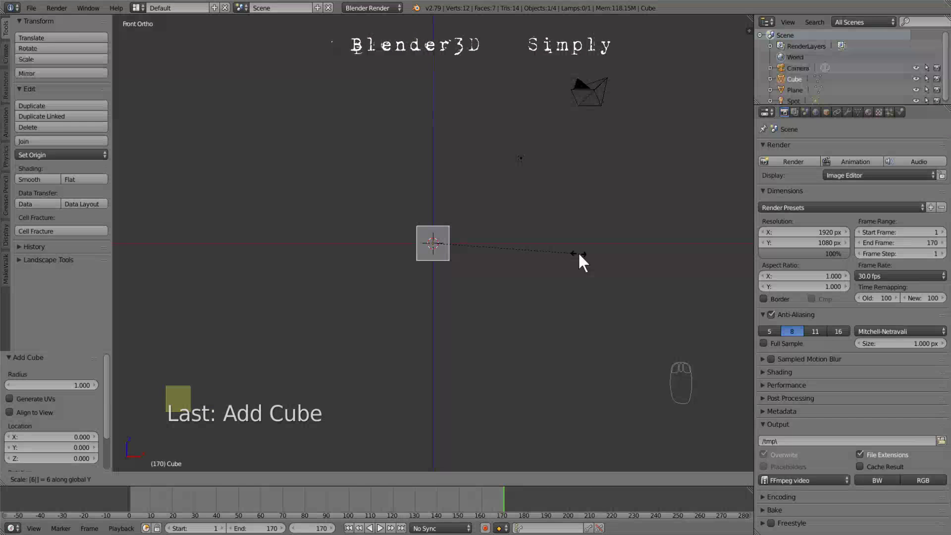
key(Return)
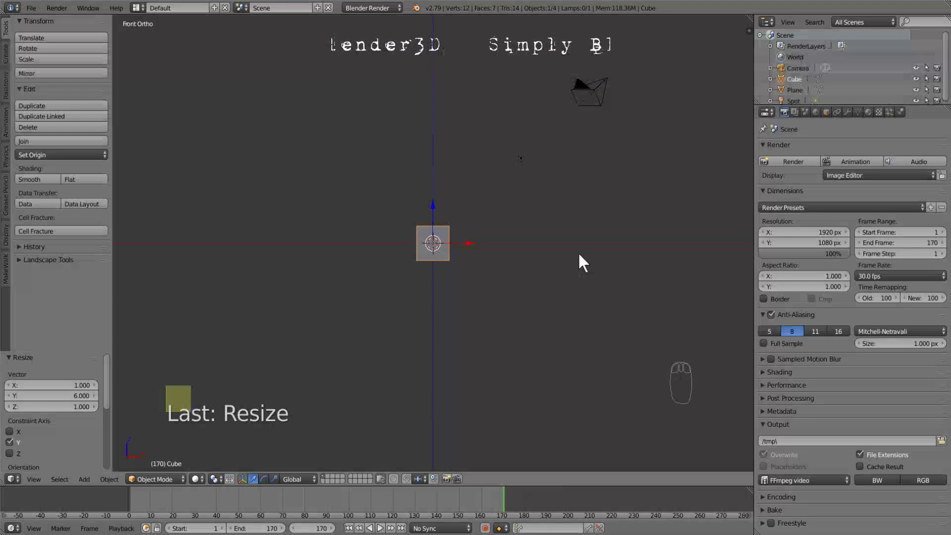
key(s)
key(x)
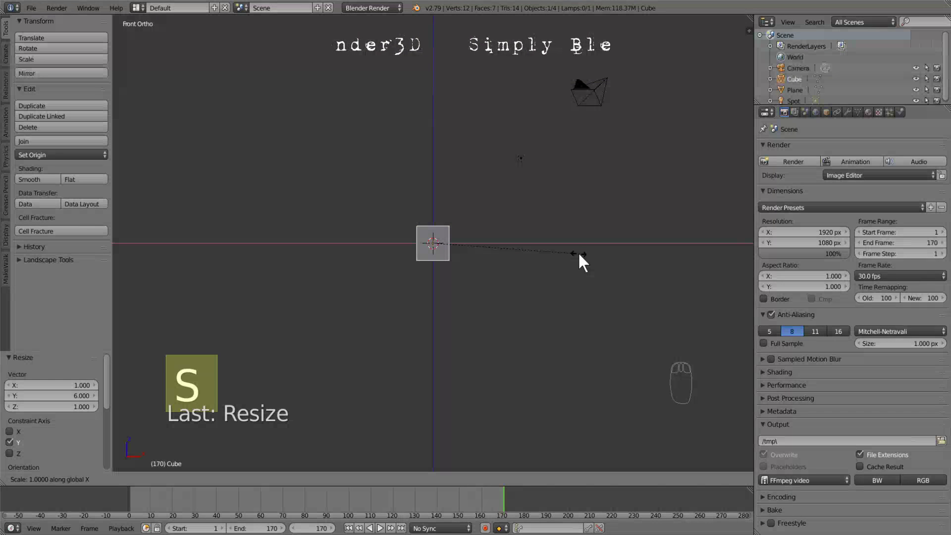
text(.2)
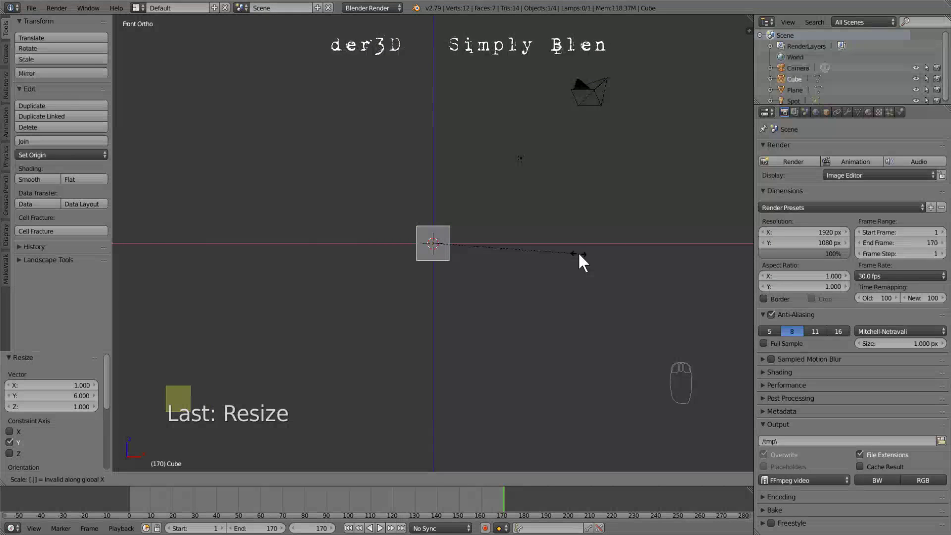
key(Return)
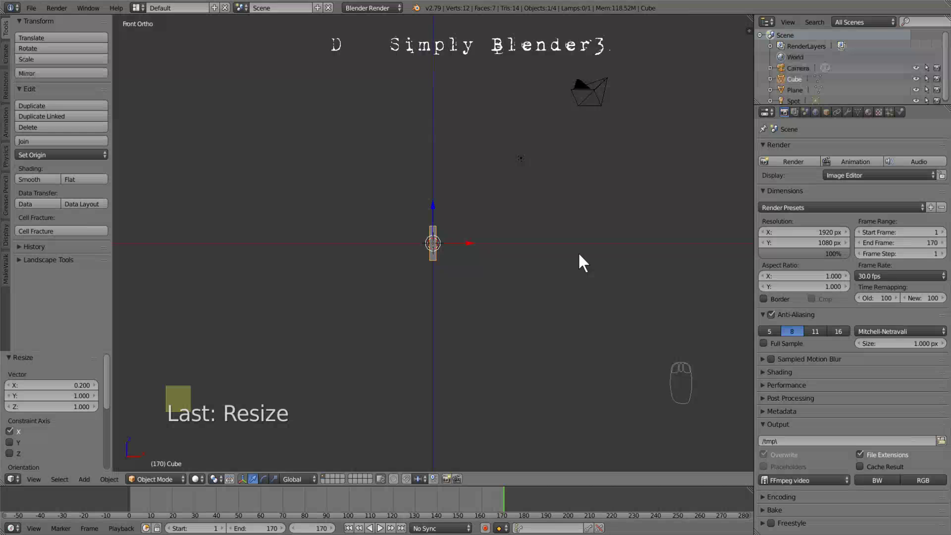
Step: In top view, duplicate the thin wall and offset the copy by -15 along X
key(KP_7)
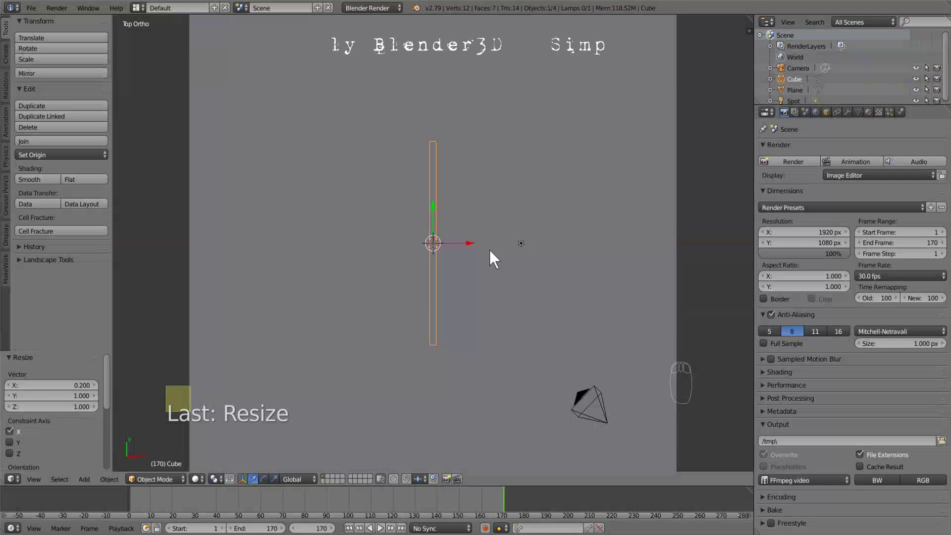
key(shift+d)
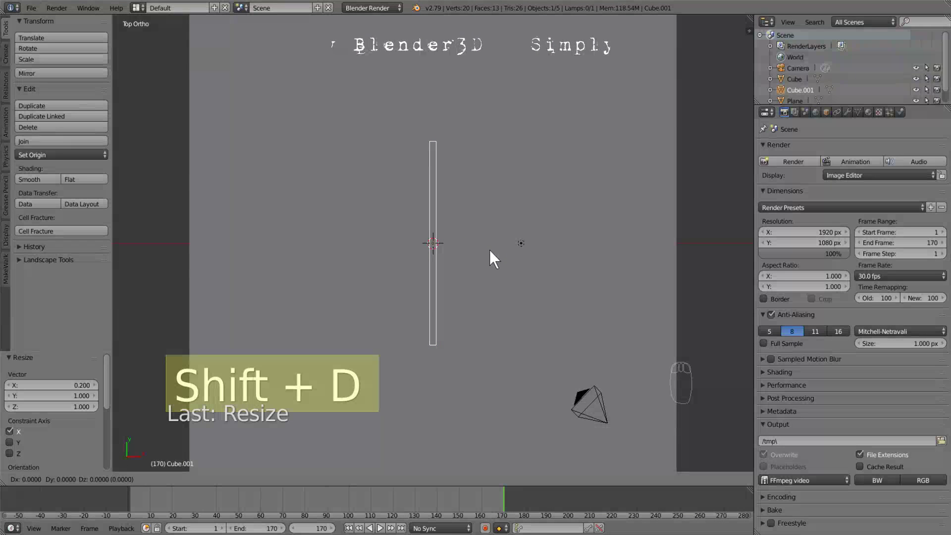
key(x)
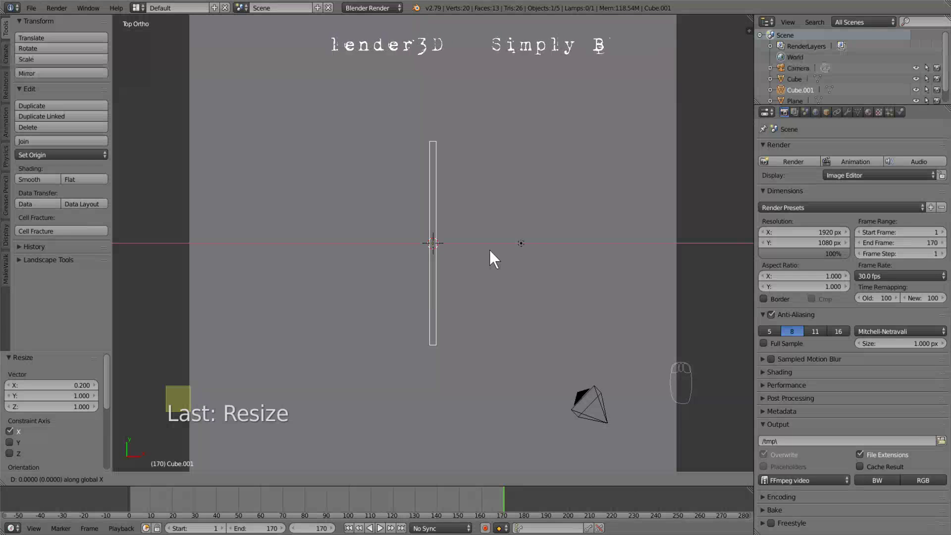
text(-15)
key(Return)
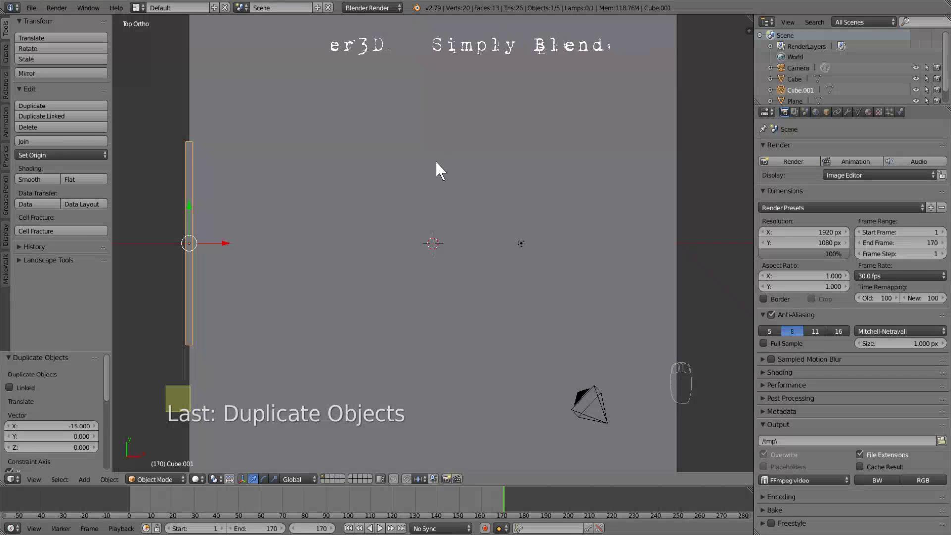
Step: Duplicate the central wall again and offset the copy by 15 along X
right_click(432, 266)
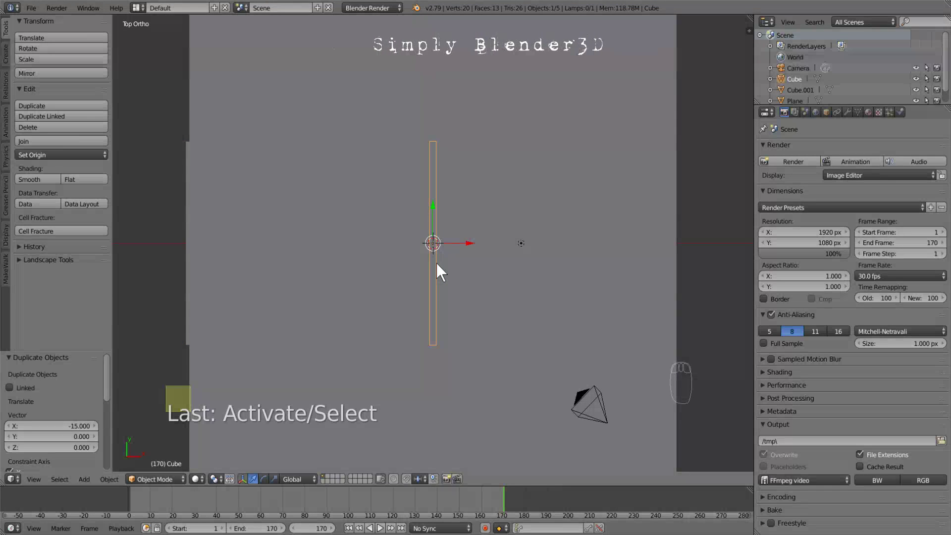
key(shift+d)
key(x)
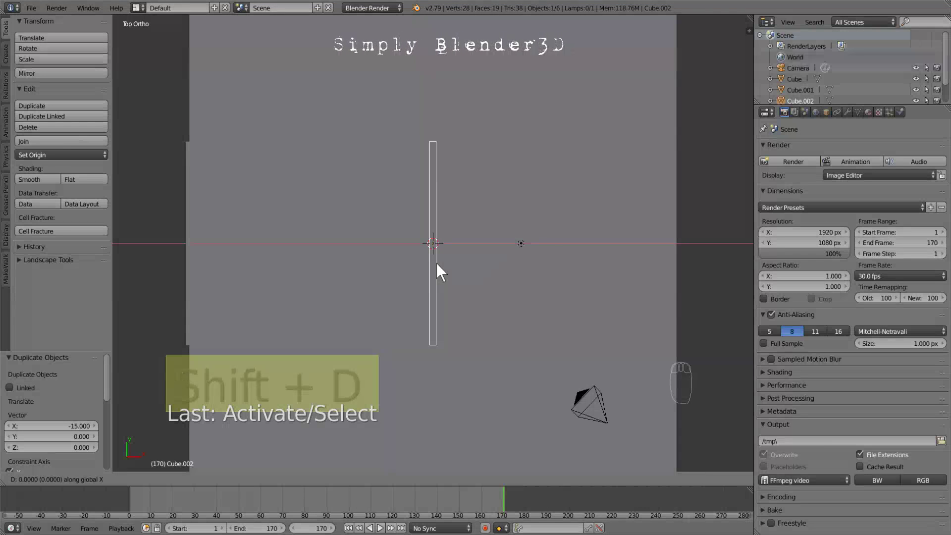
text(15)
key(Return)
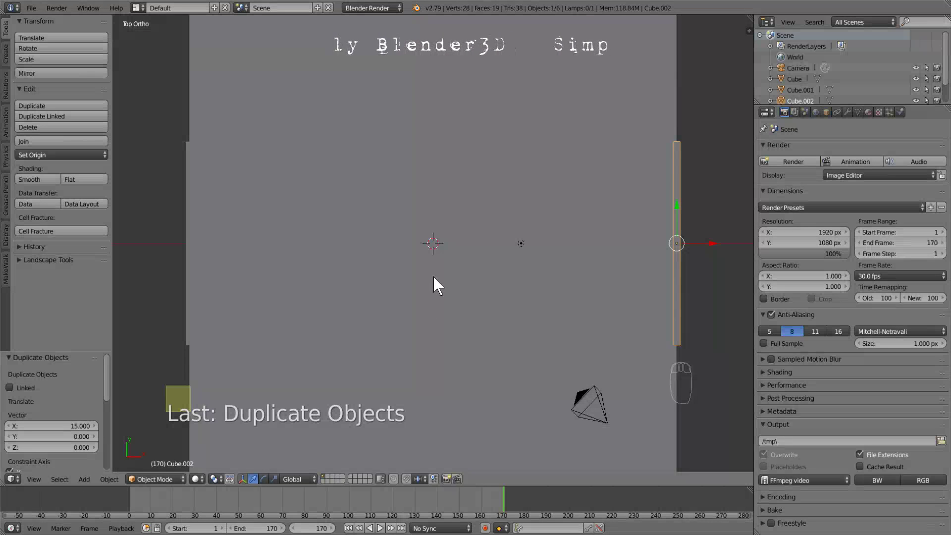
Step: Rotate the central wall 90° about the Z axis
right_click(434, 278)
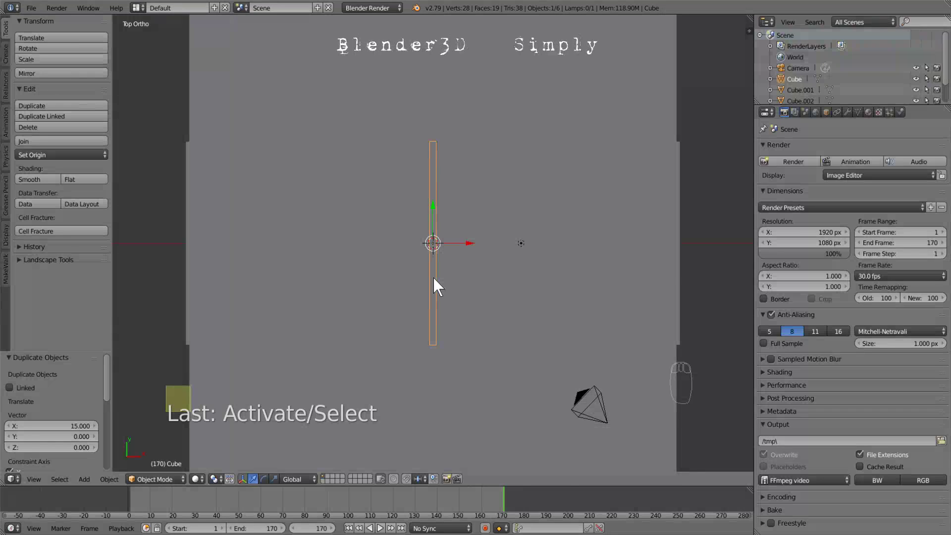
key(r)
key(z)
text(90)
key(Return)
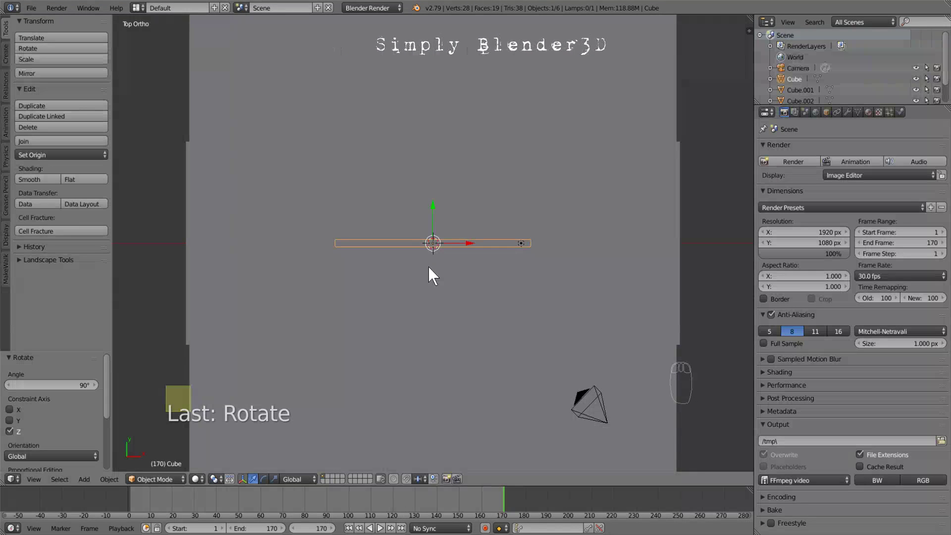
Step: Duplicate the rotated central wall and offset the copy by 15 along Y
key(shift+d)
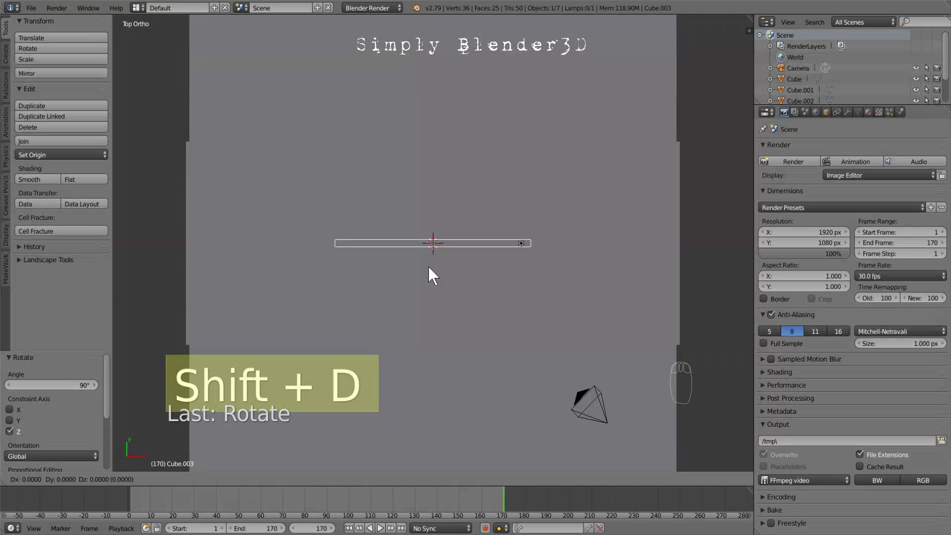
key(y)
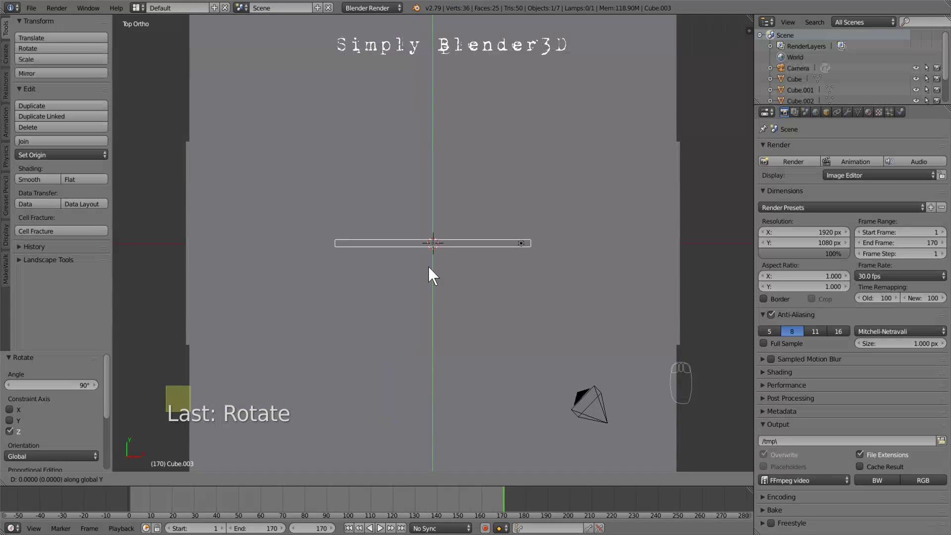
text(15)
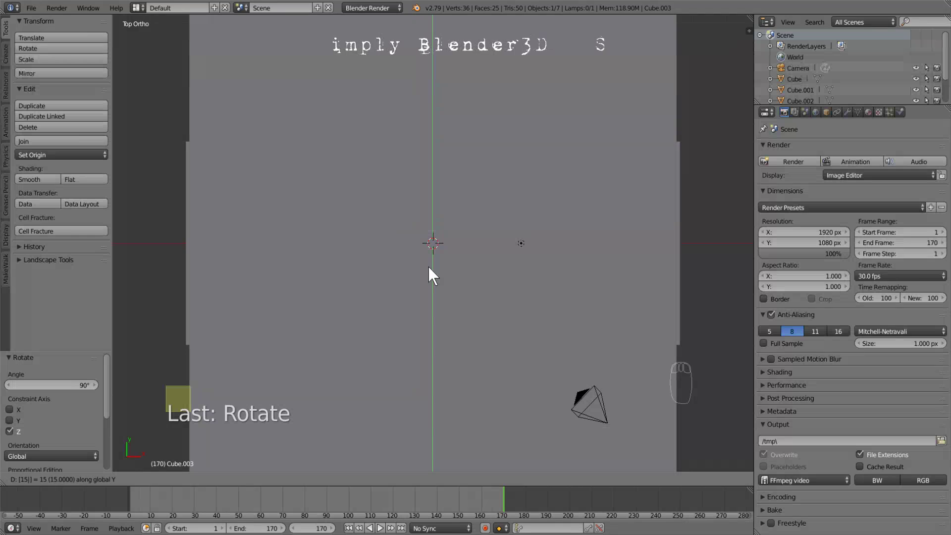
key(Return)
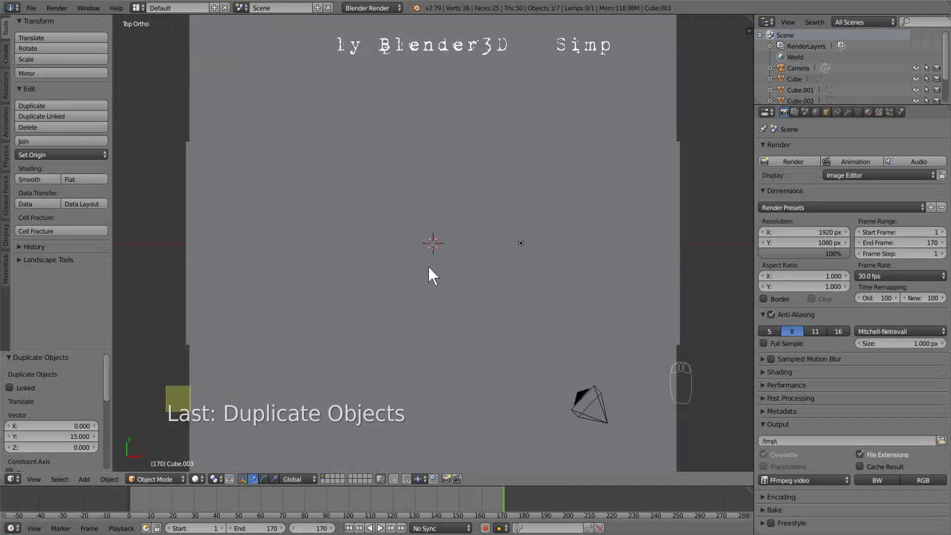
right_click(429, 281)
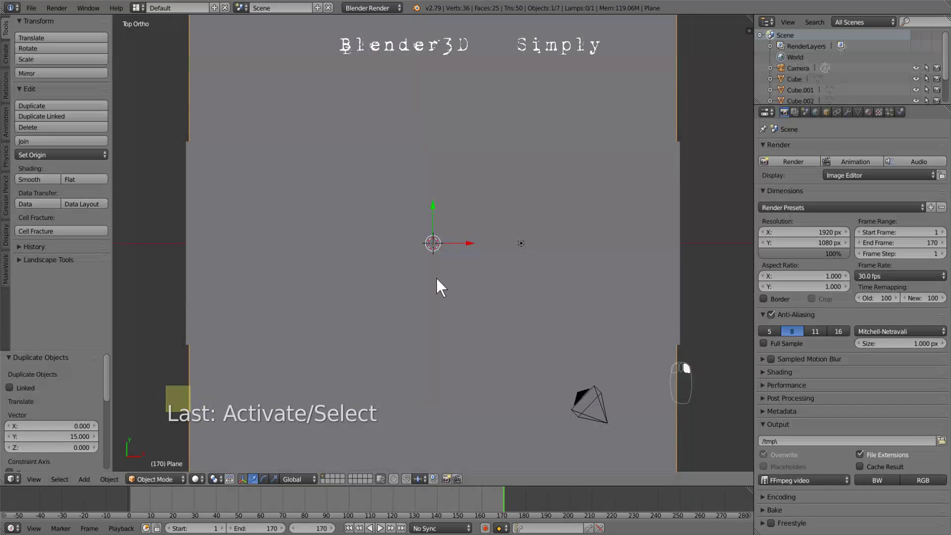
scroll(436, 279, down, 1)
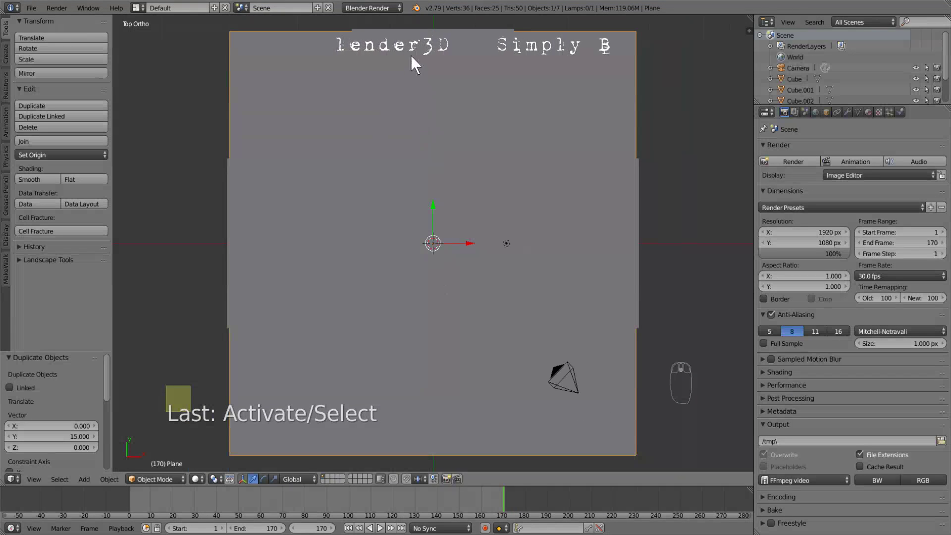
Step: Duplicate the wall on the floor's +Y edge and offset the copy by -15 along Y
right_click(435, 30)
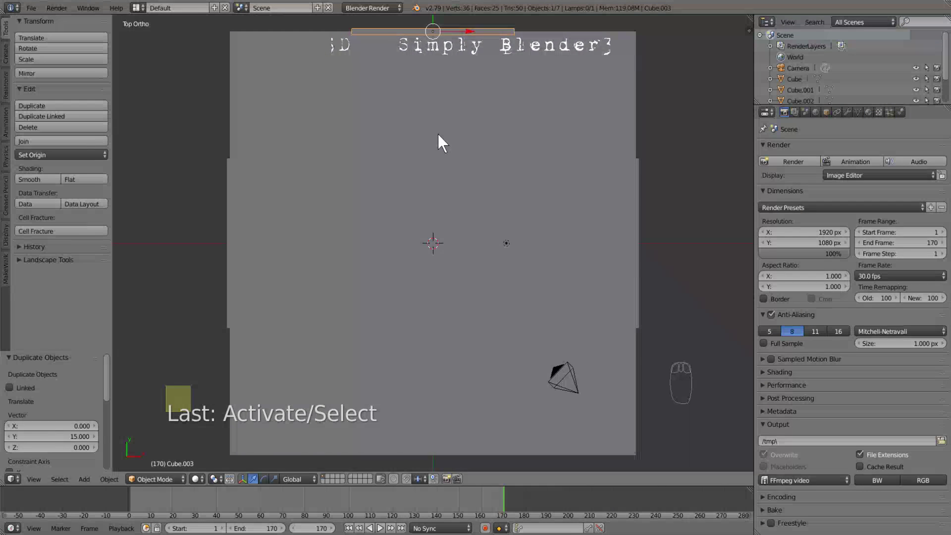
key(shift+d)
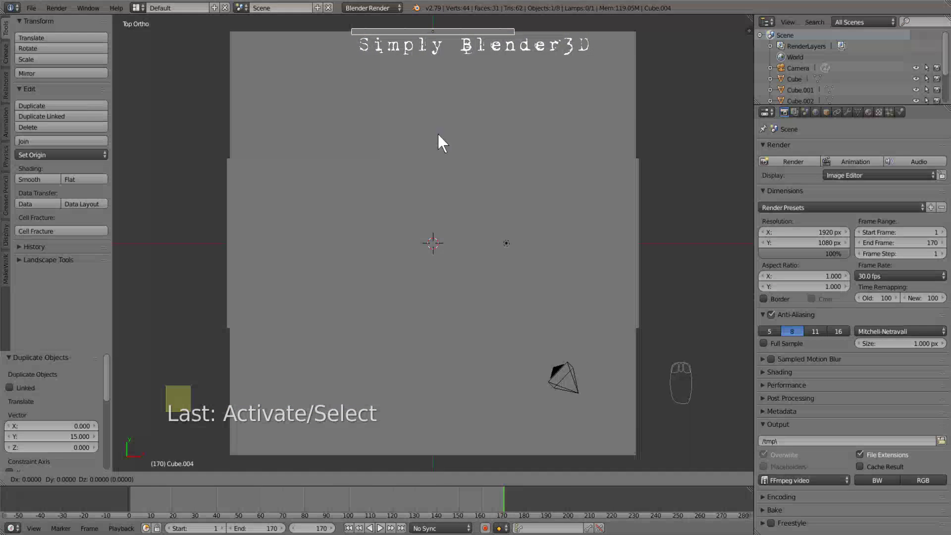
key(y)
text(-15)
key(Return)
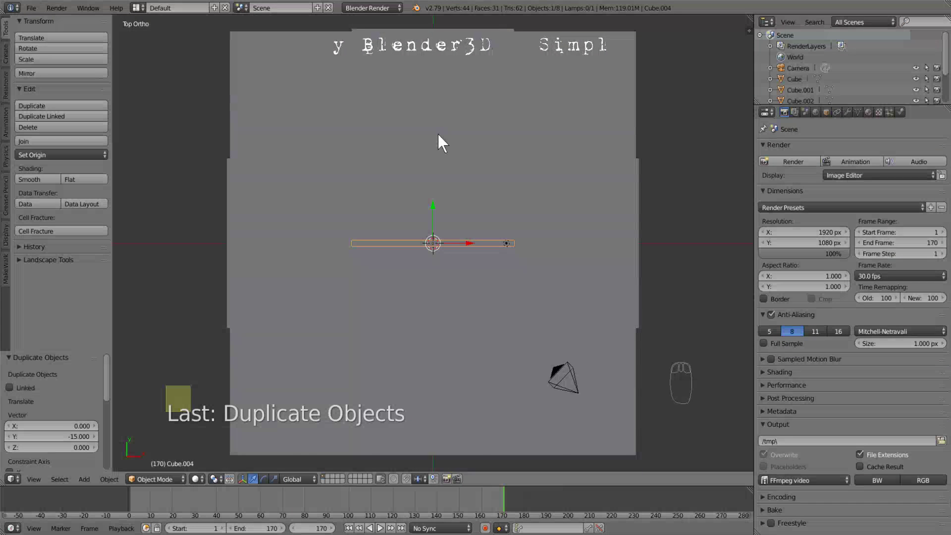
Step: Move the new wall copy another -15 along Y to the floor's -Y edge
key(g)
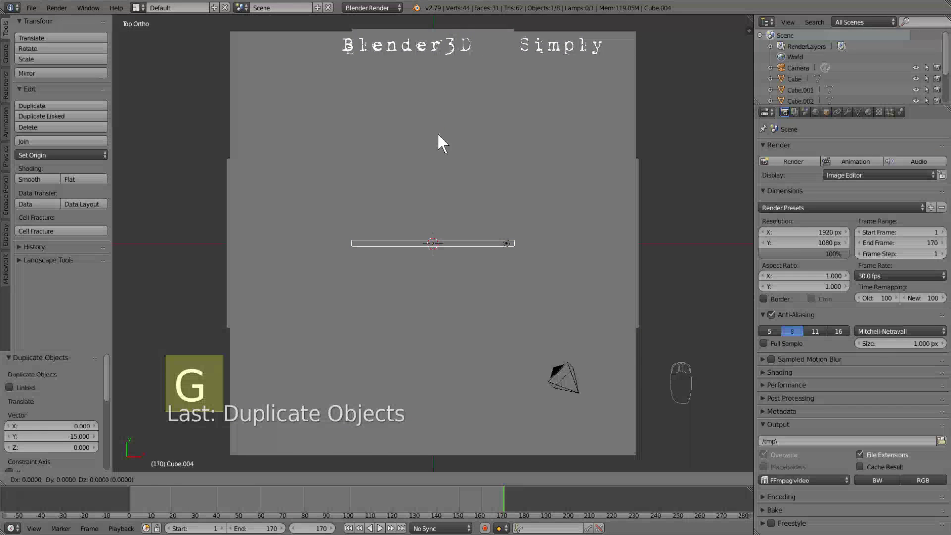
key(y)
text(-15)
key(Return)
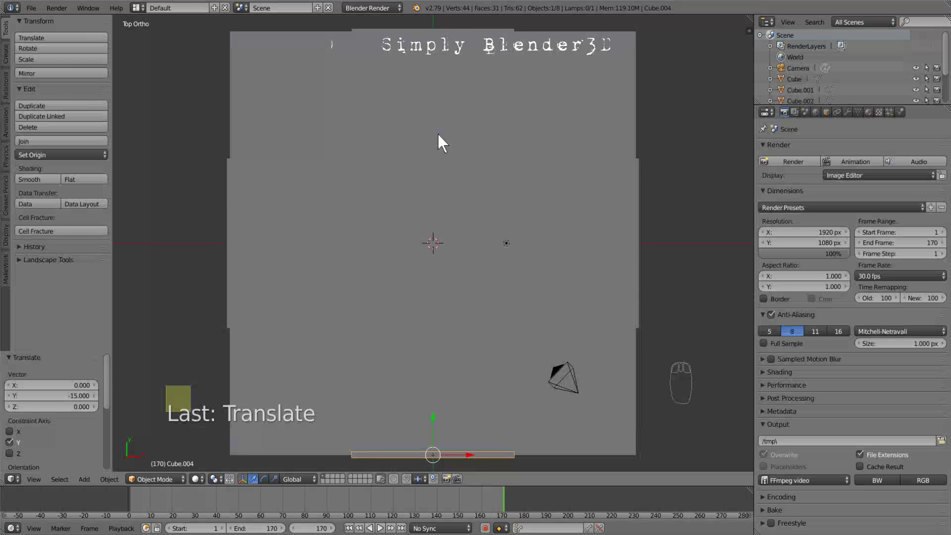
Step: Scale the wall on the floor's -Y edge by 2.5 along X
key(s)
key(x)
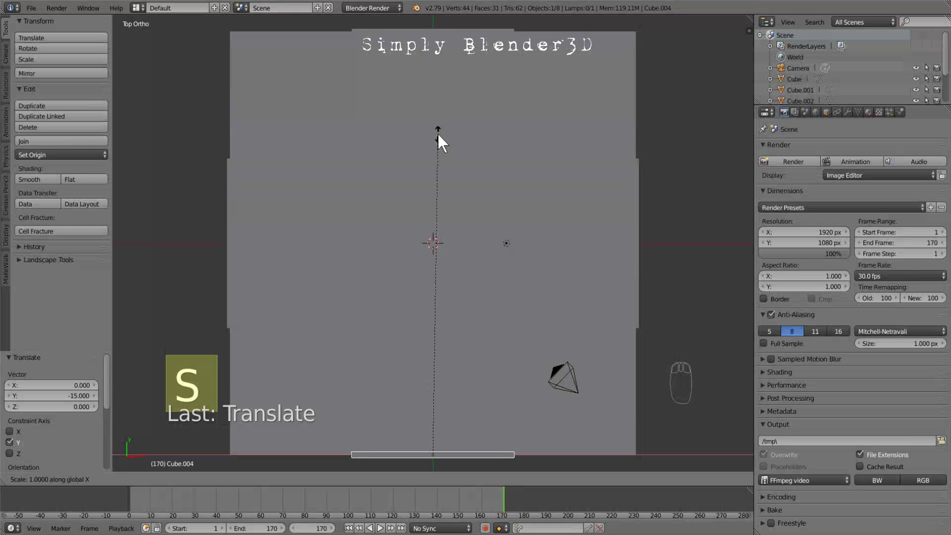
text(2.5)
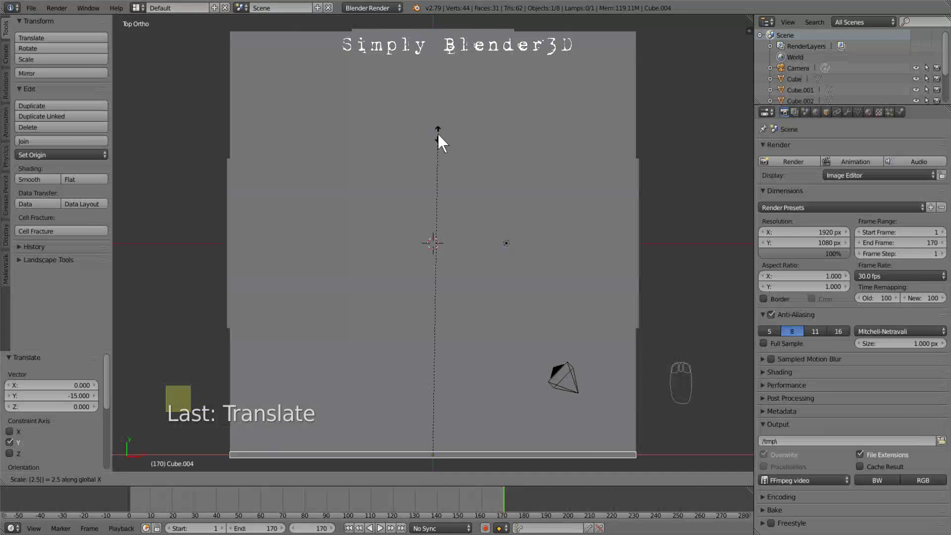
key(Return)
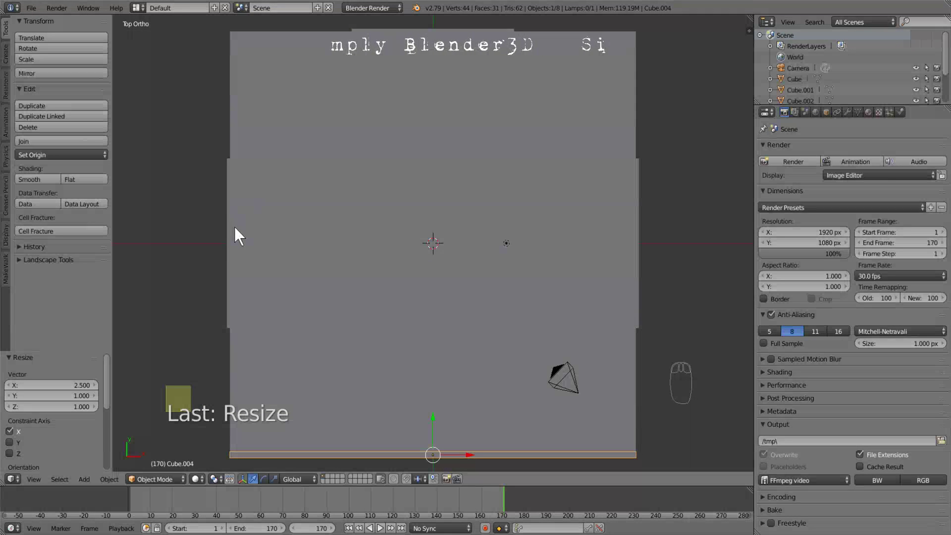
Step: Scale the wall on the floor's -X edge by 2.5 along Y
right_click(231, 240)
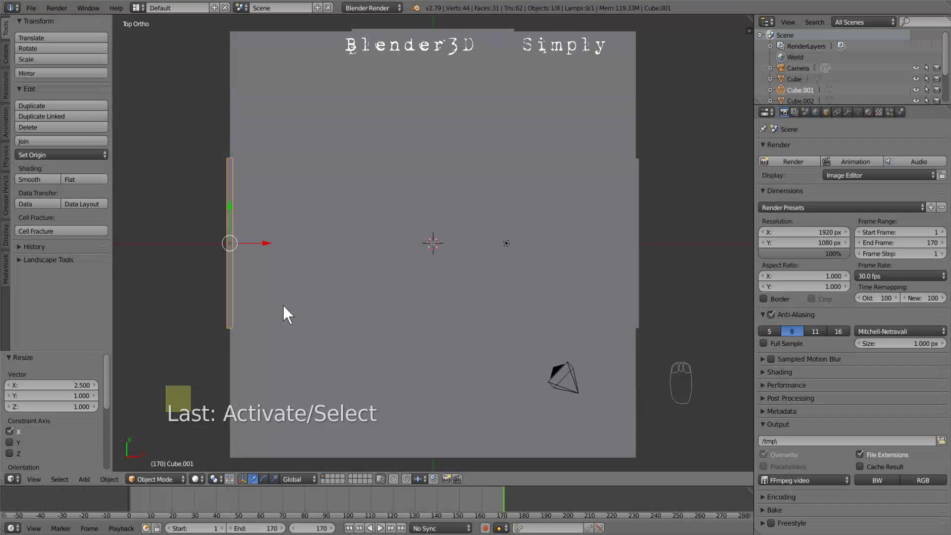
key(s)
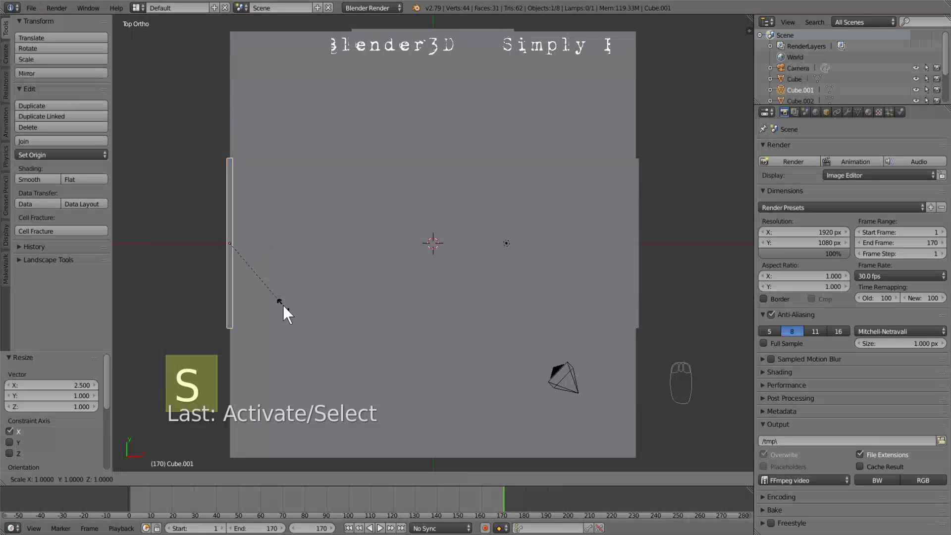
key(y)
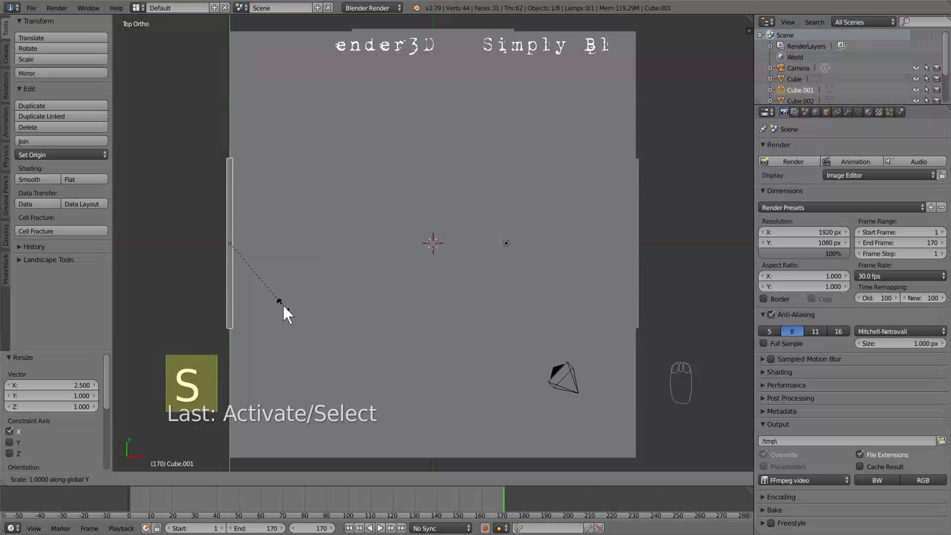
text(2.5)
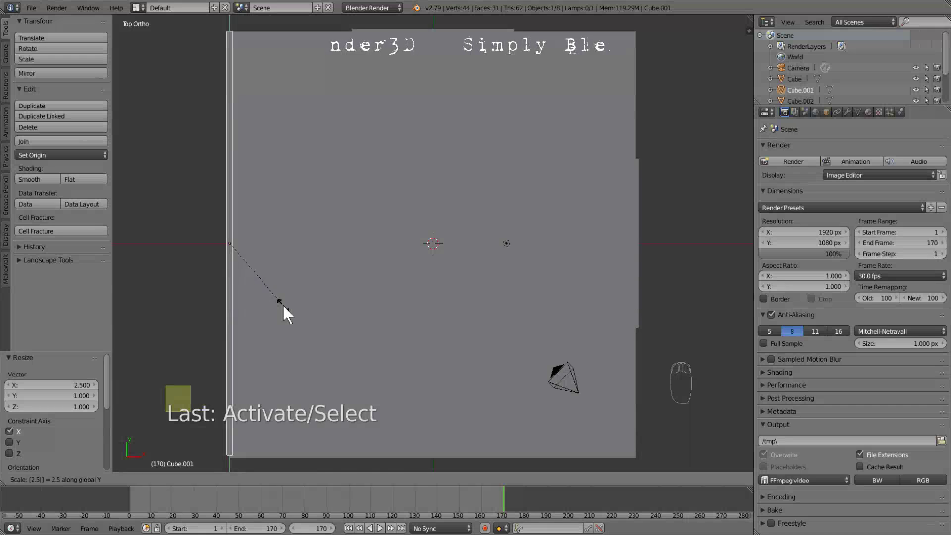
key(Return)
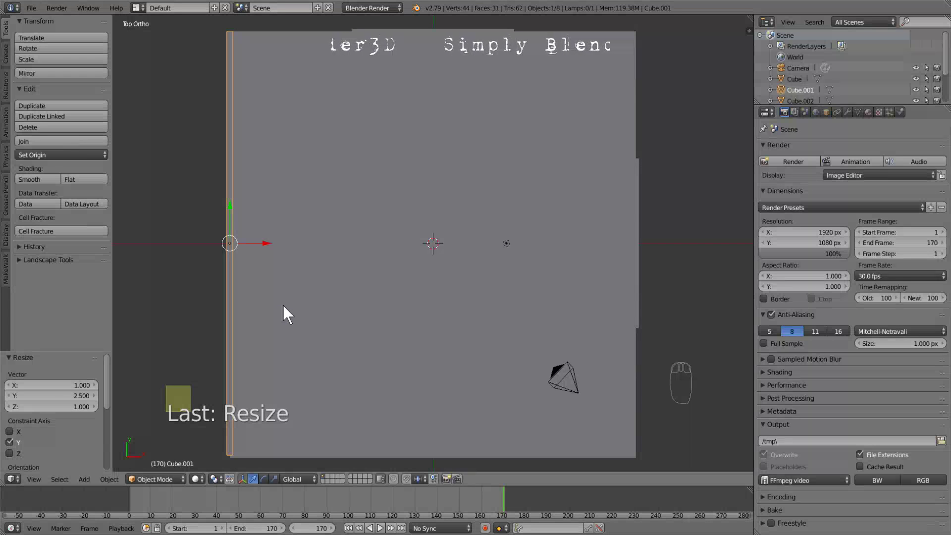
Step: Scale the wall on the floor's +X edge by 2.5 along Y
right_click(635, 230)
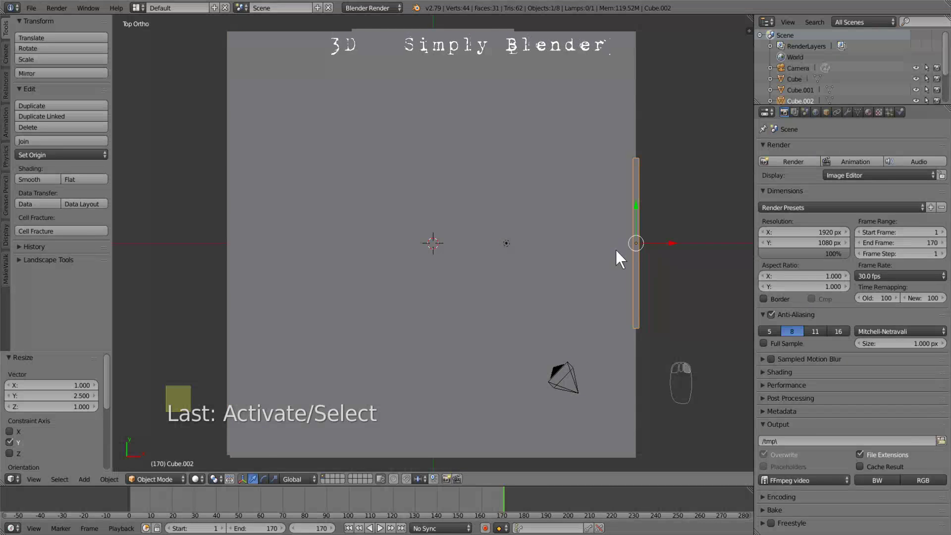
key(s)
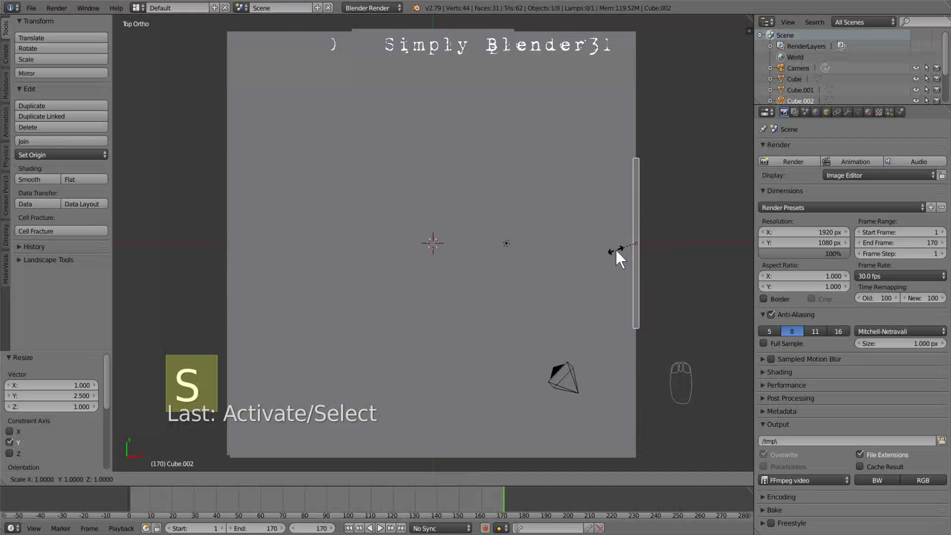
key(y)
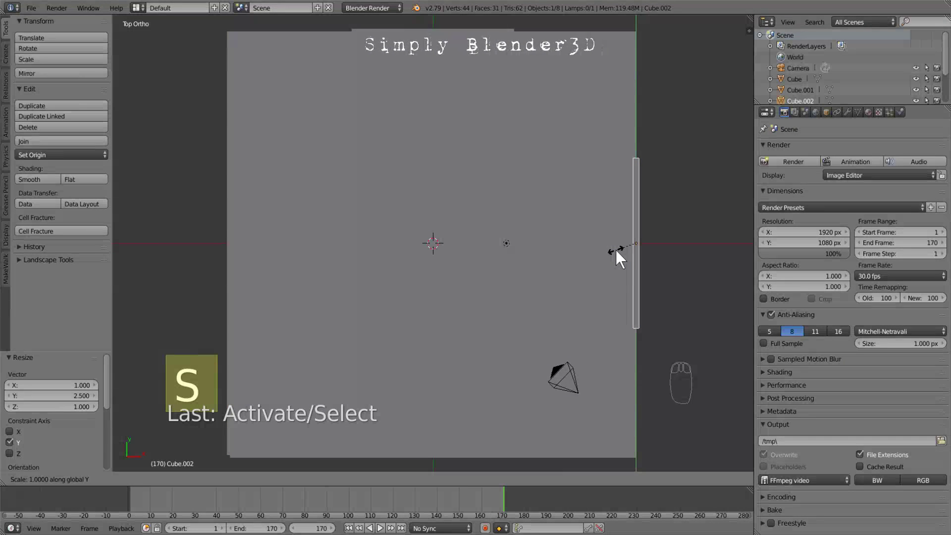
text(2.5)
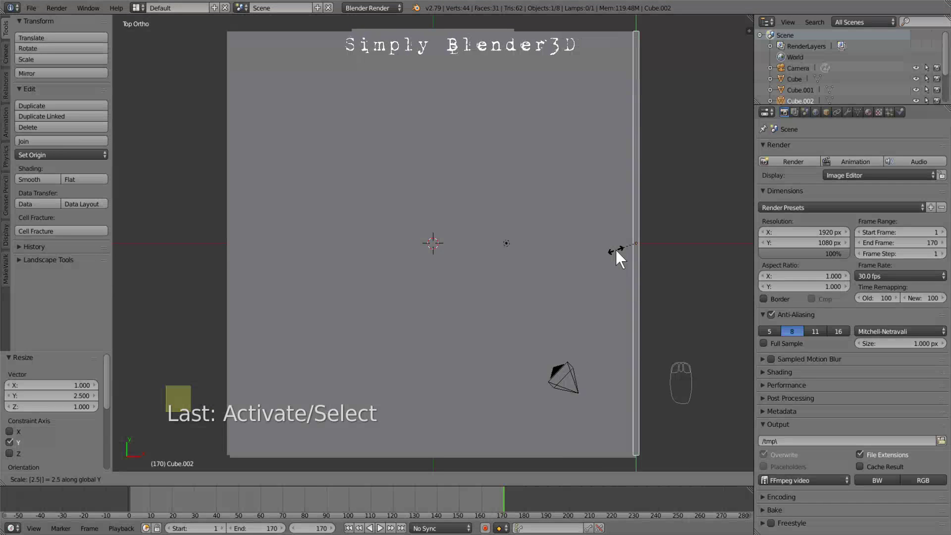
key(Return)
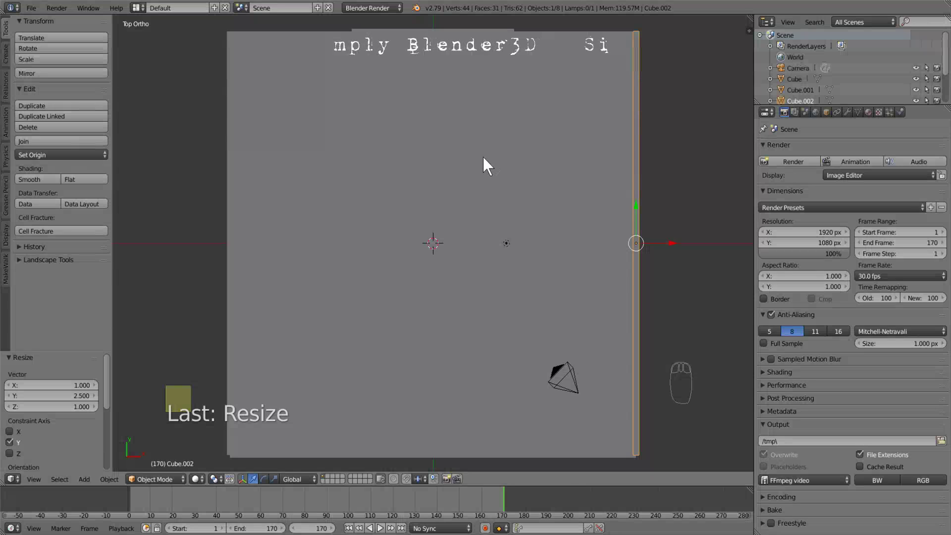
Step: Move the short wall on the floor's +Y edge by -9.2 along X
right_click(435, 33)
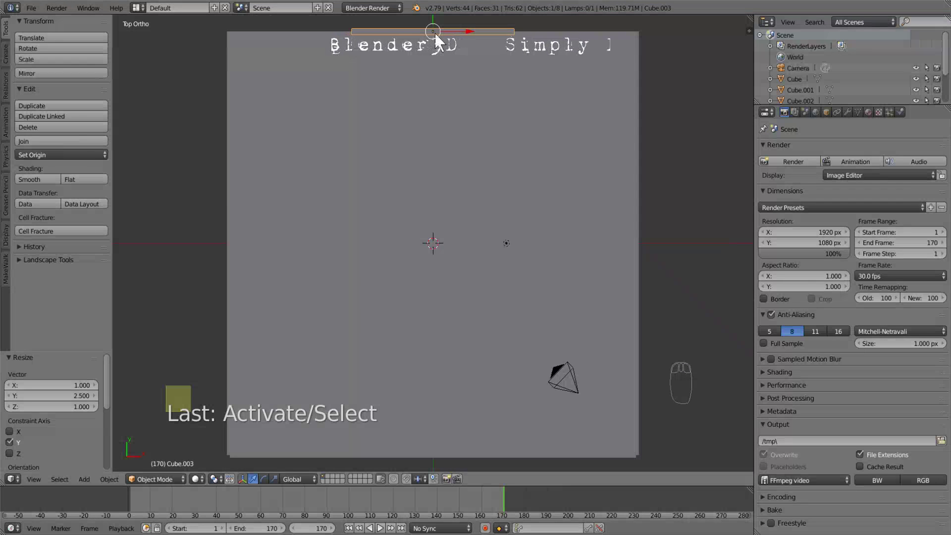
key(g)
key(x)
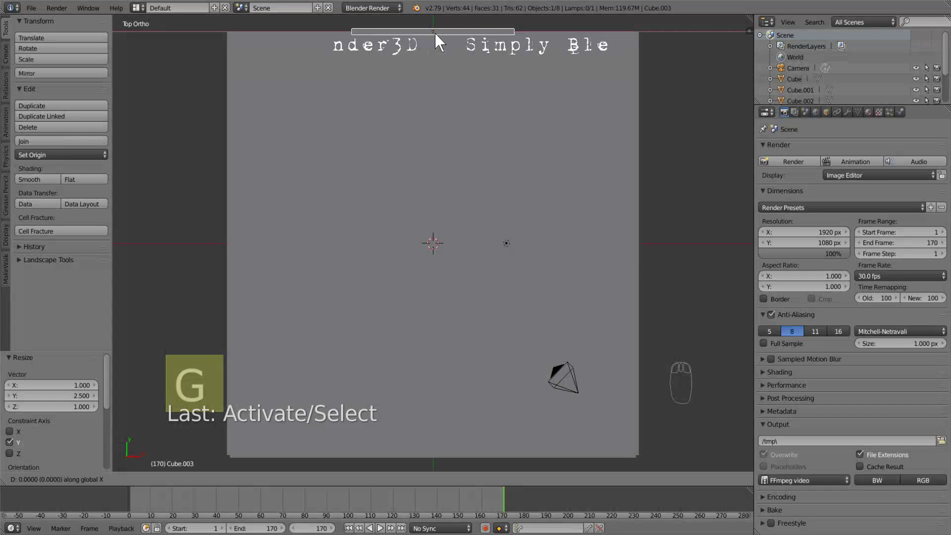
text(-9.)
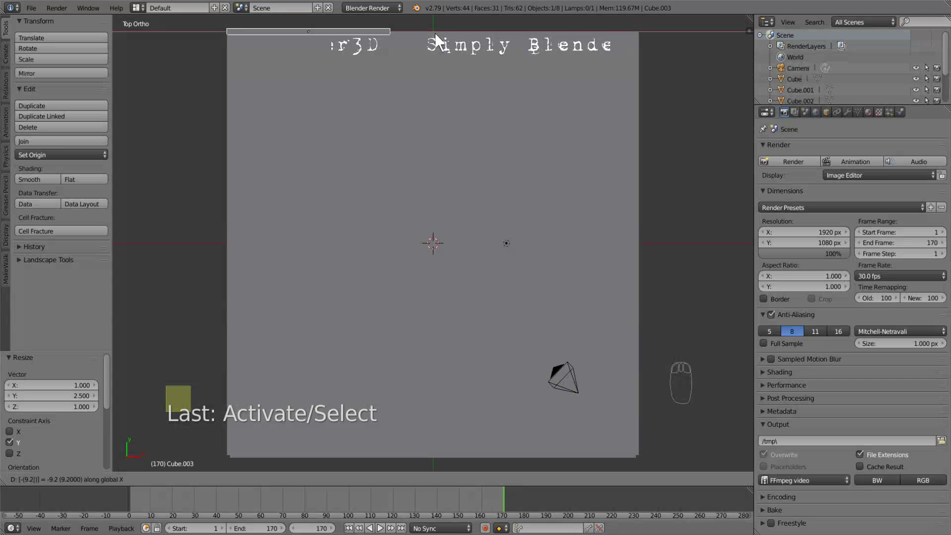
text(2)
key(Return)
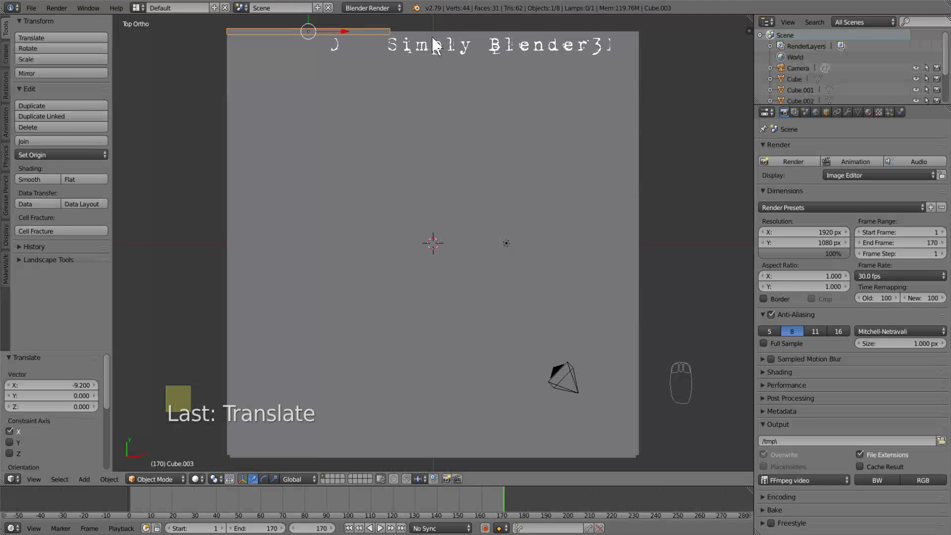
Step: Duplicate the short +Y edge wall and offset the copy by 18.35 along X, leaving an opening between them
key(shift+d)
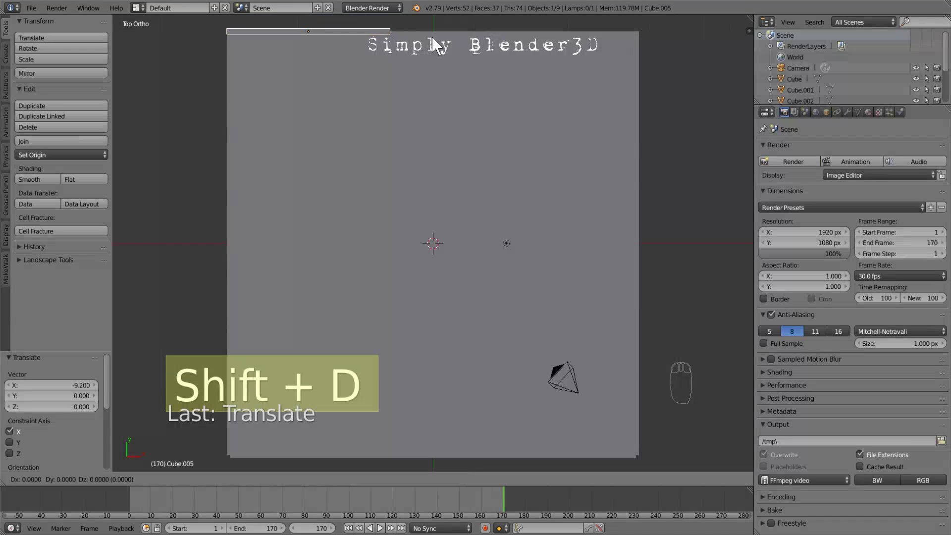
key(x)
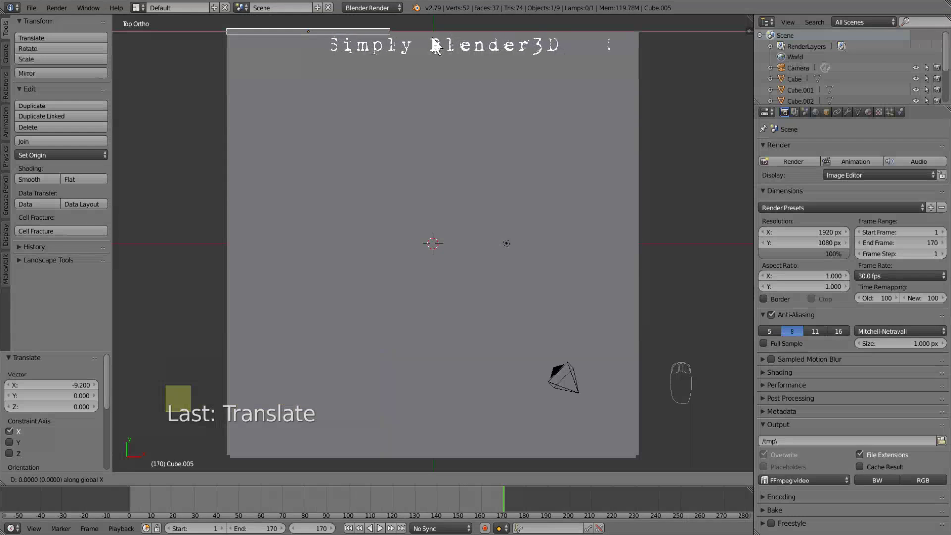
text(18)
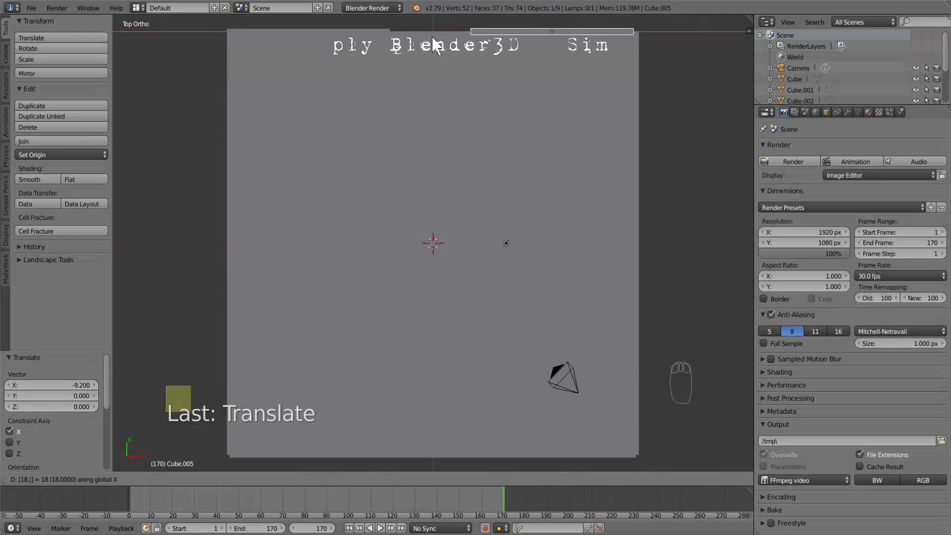
key(Return)
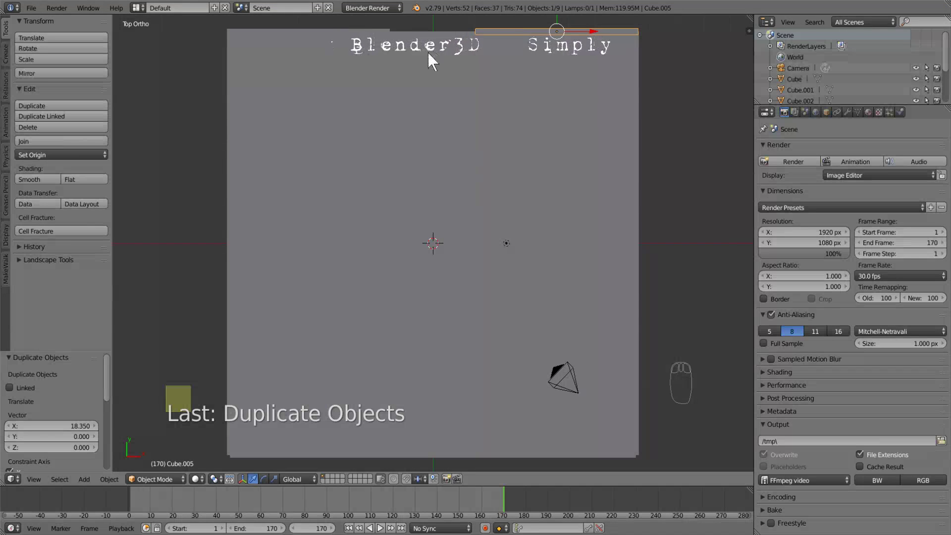
Step: Join the five perimeter wall pieces into one object, leaving out the central wall and the floor
middle_drag(507, 249, 512, 172)
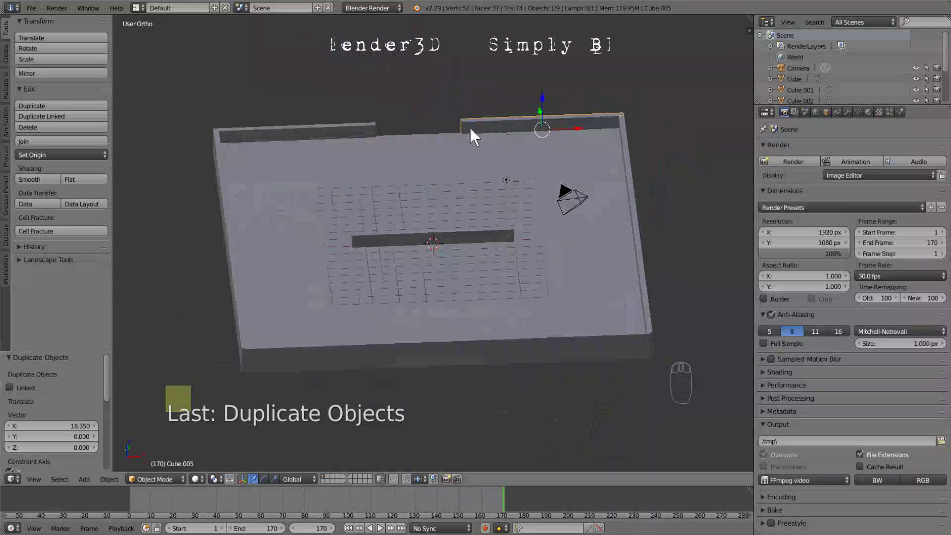
mouse_move(450, 168)
middle_down()
mouse_move(402, 200)
mouse_move(385, 179)
mouse_move(434, 174)
middle_up()
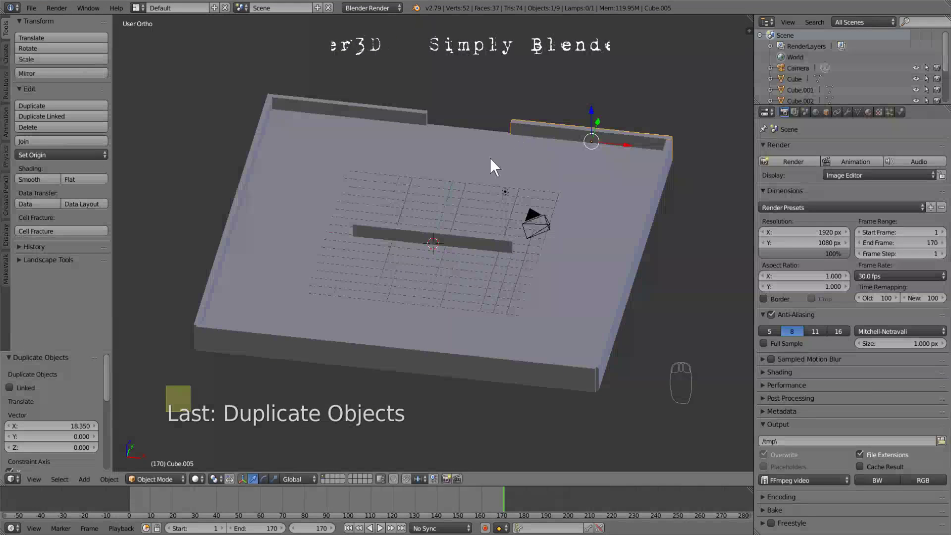
middle_drag(420, 186, 432, 194)
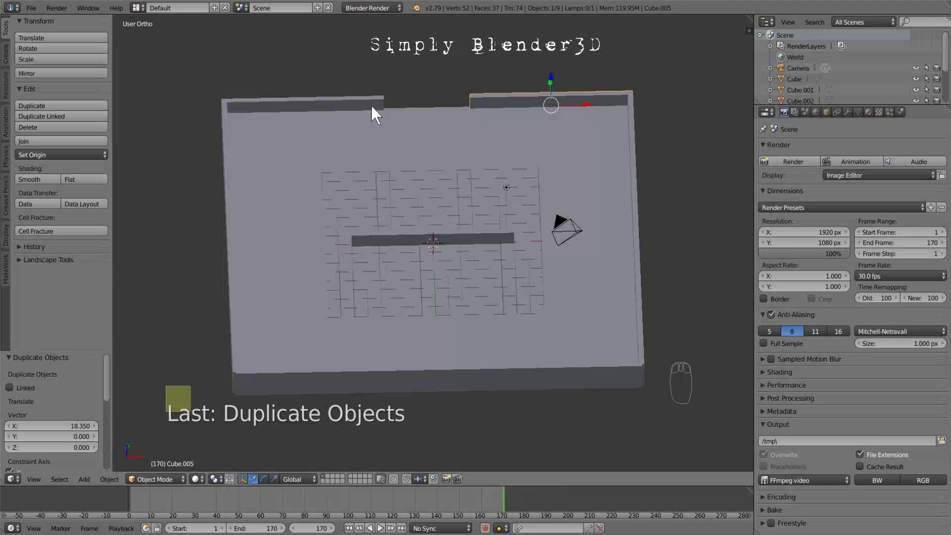
shift+right_click(316, 101)
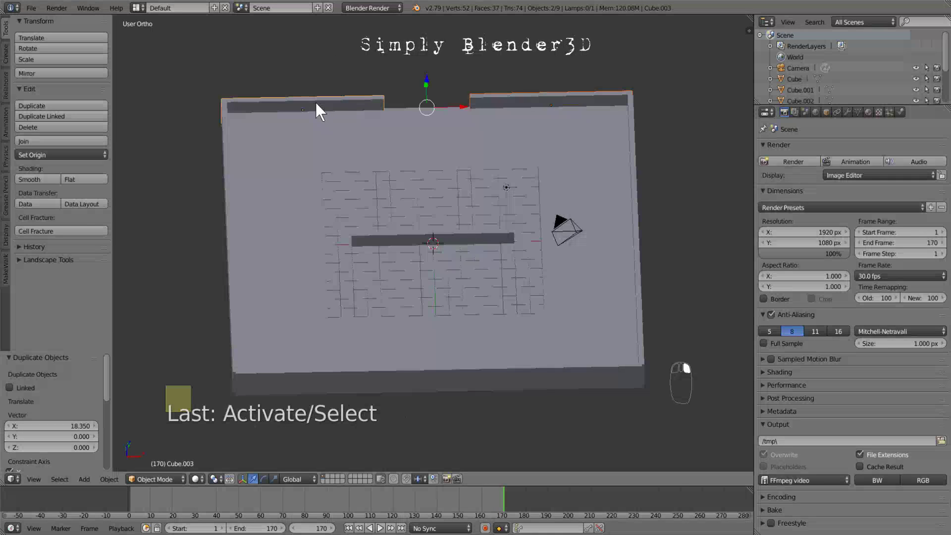
shift+right_click(229, 207)
shift+right_click(327, 380)
shift+right_click(634, 195)
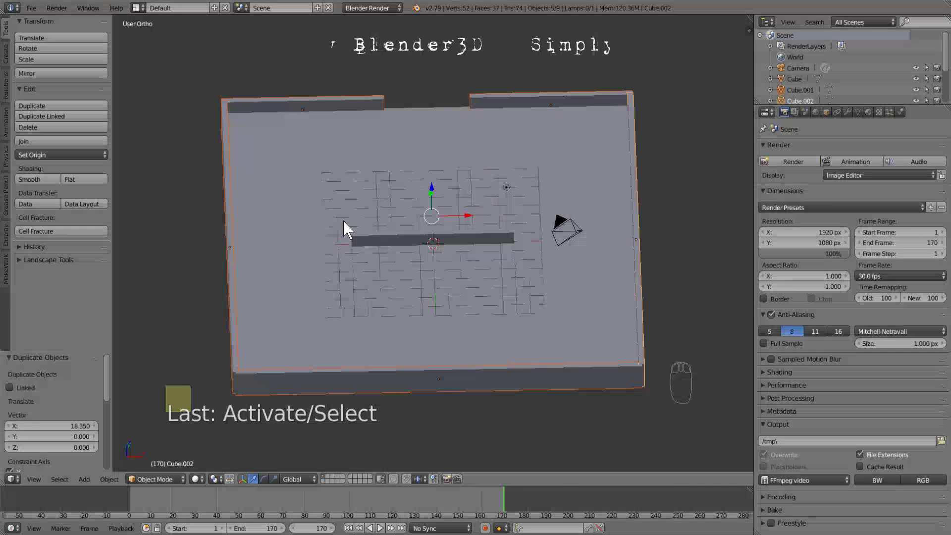
key(ctrl+j)
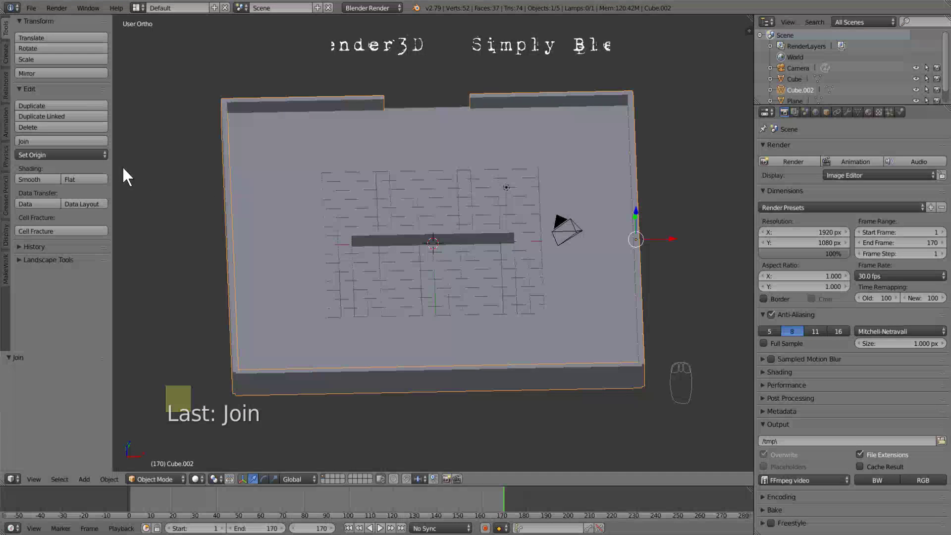
Step: Set the joined walls' origin to their geometry and apply the object's scale
click(47, 154)
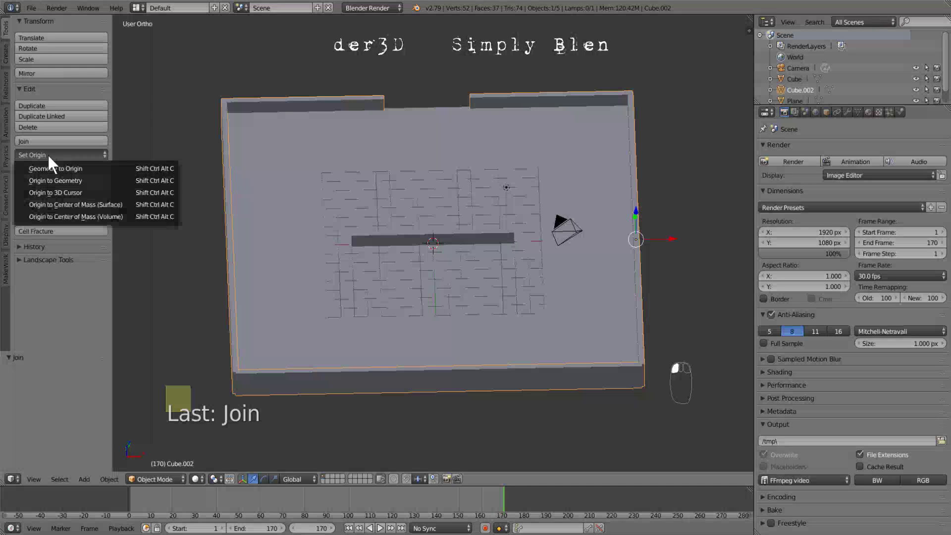
click(64, 183)
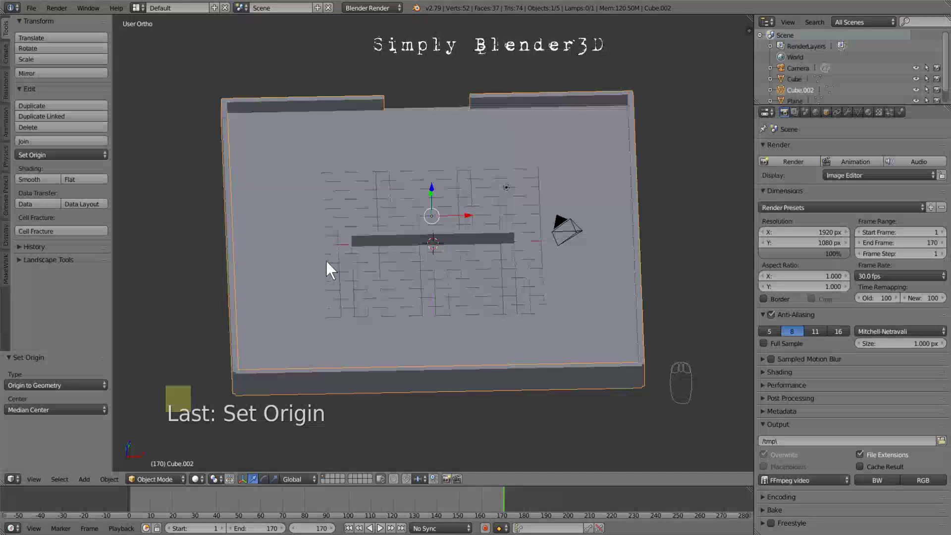
key(ctrl+a)
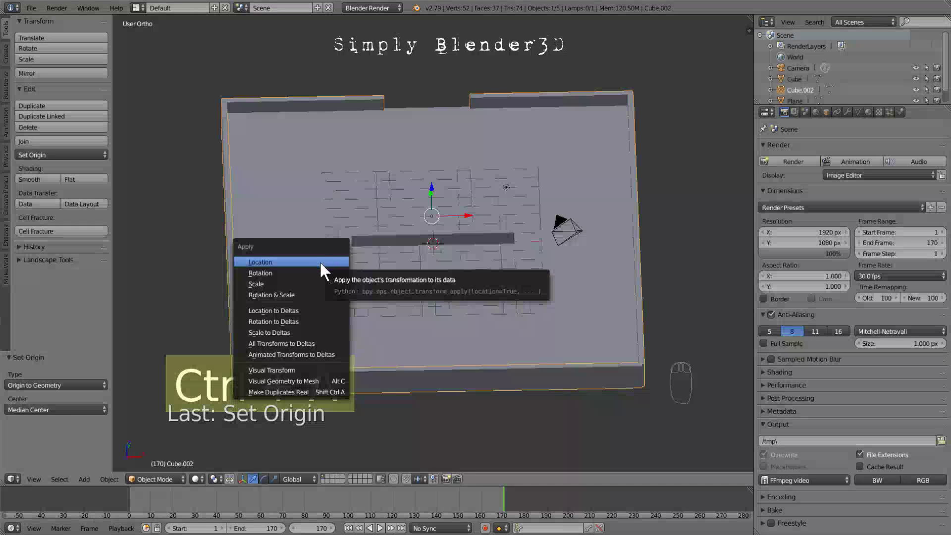
click(298, 282)
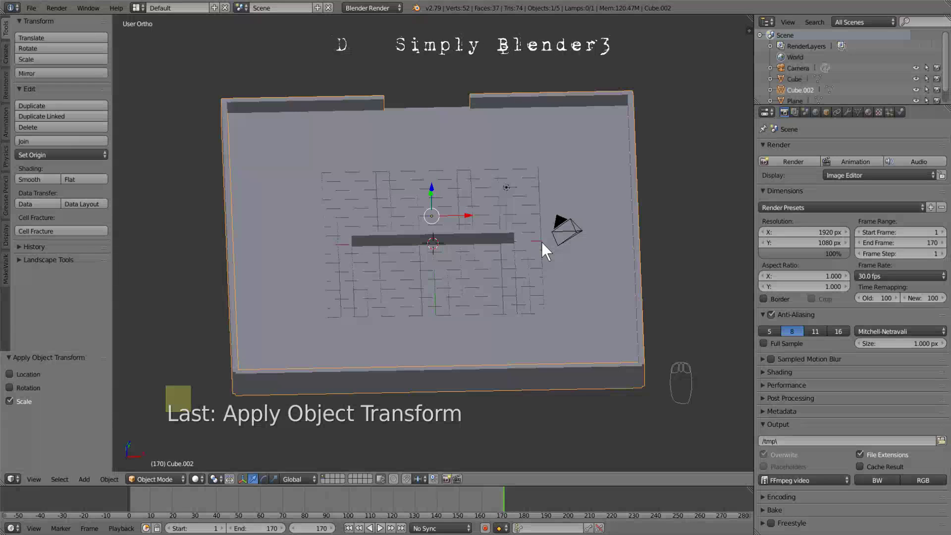
Step: Split the 3D viewport vertically into two halves and make one half a UV/Image Editor
key(t)
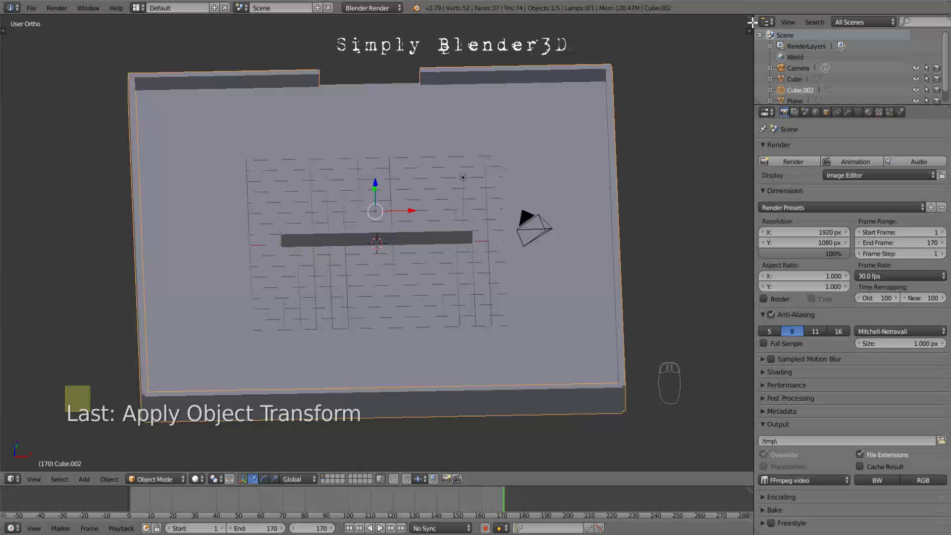
drag(755, 20, 375, 58)
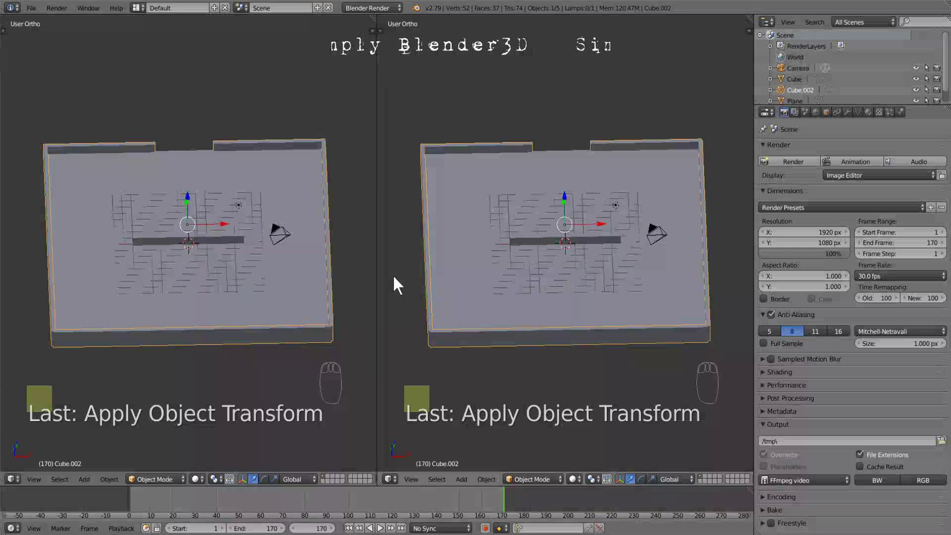
click(389, 479)
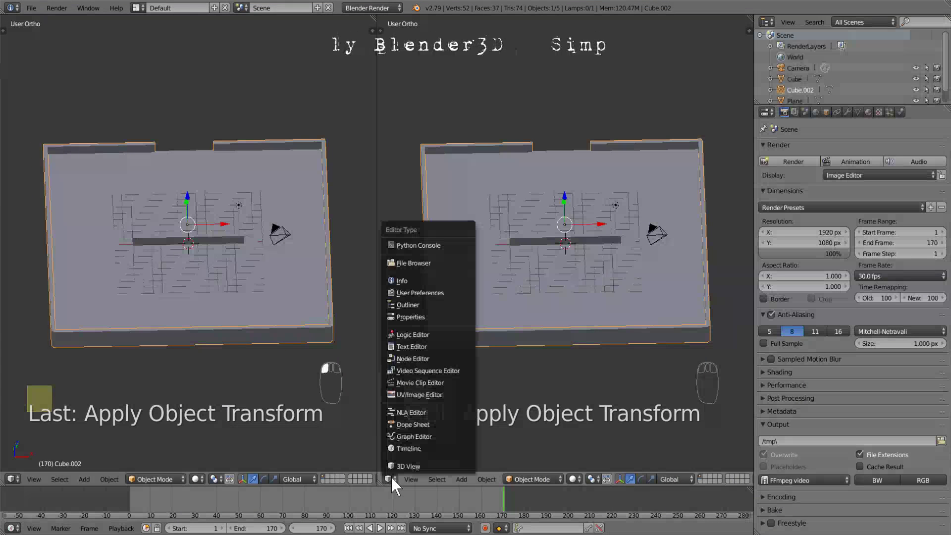
click(405, 391)
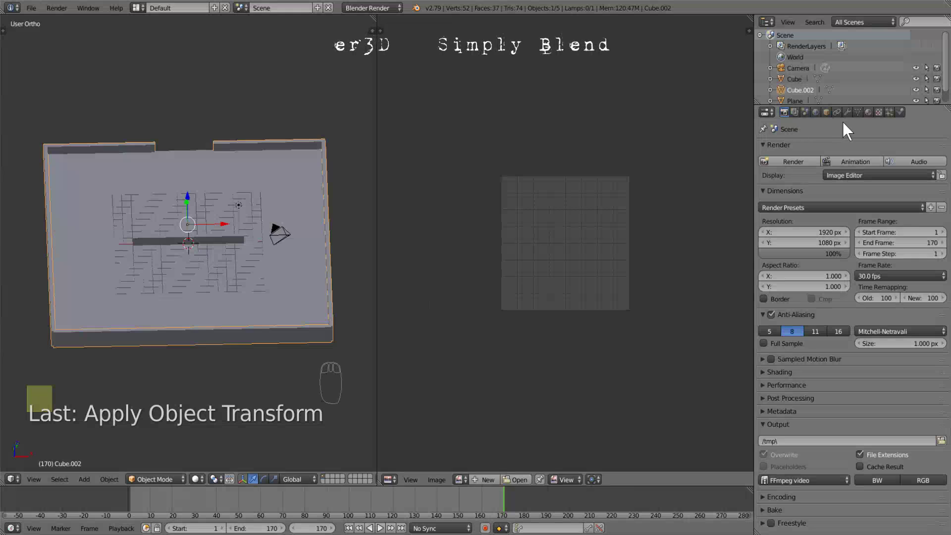
Step: Give the joined walls a new shadeless material
click(867, 112)
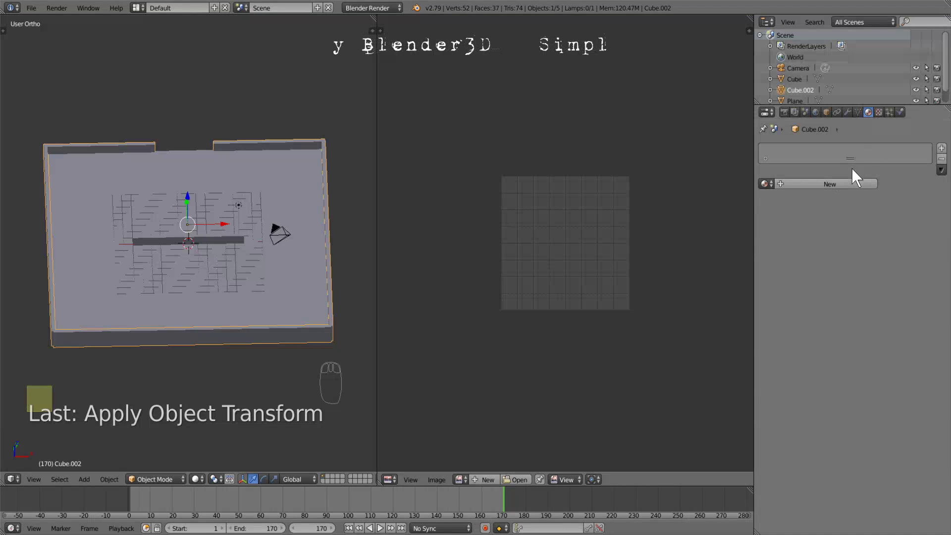
click(836, 182)
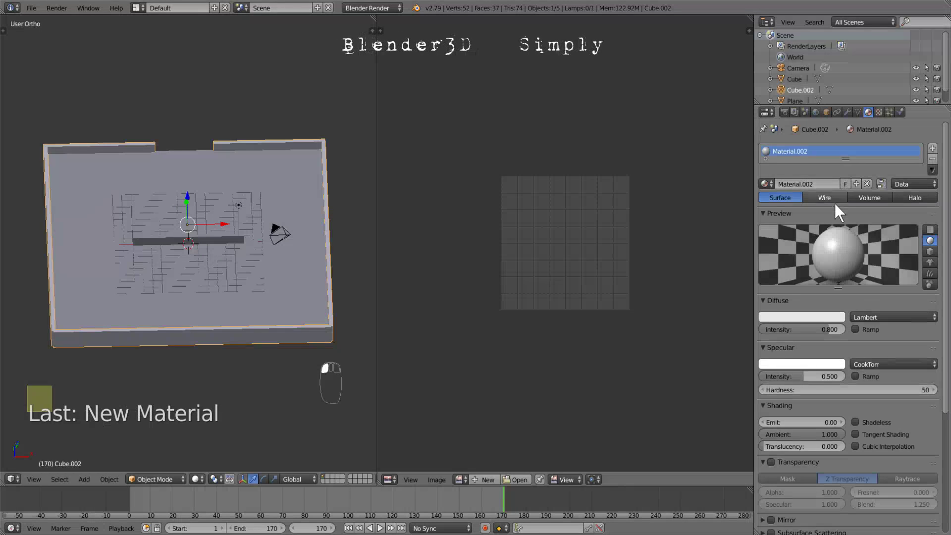
click(855, 423)
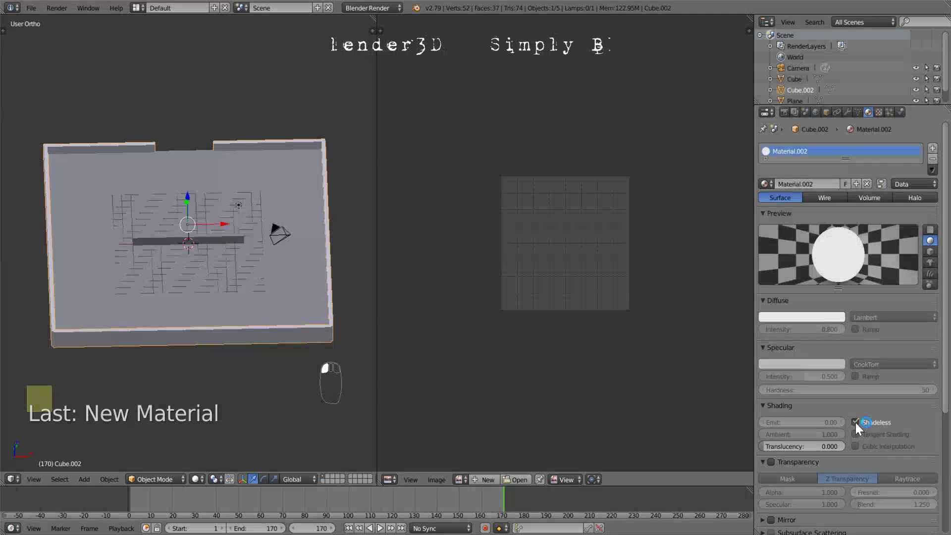
Step: Add a new texture to the walls' material and browse for its image in the Desktop folder File for Game
click(878, 111)
click(845, 230)
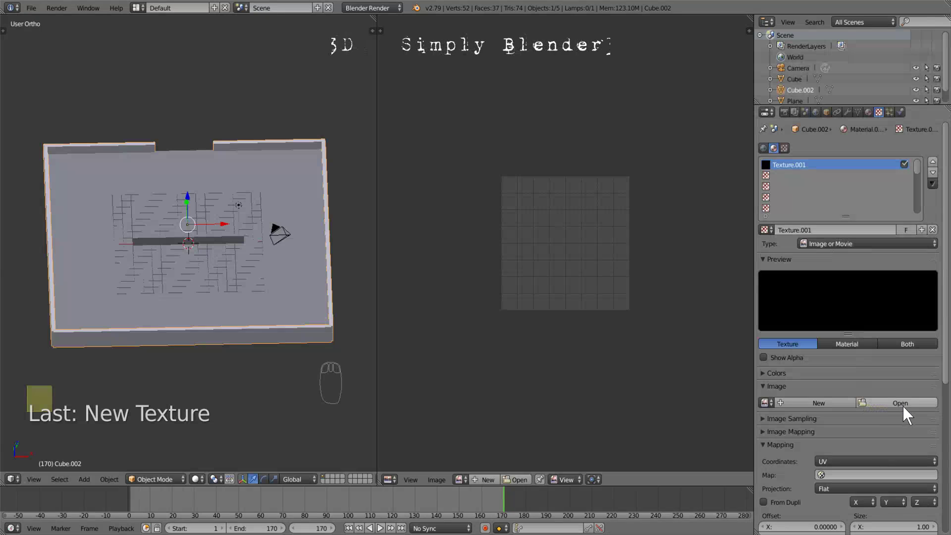
click(895, 402)
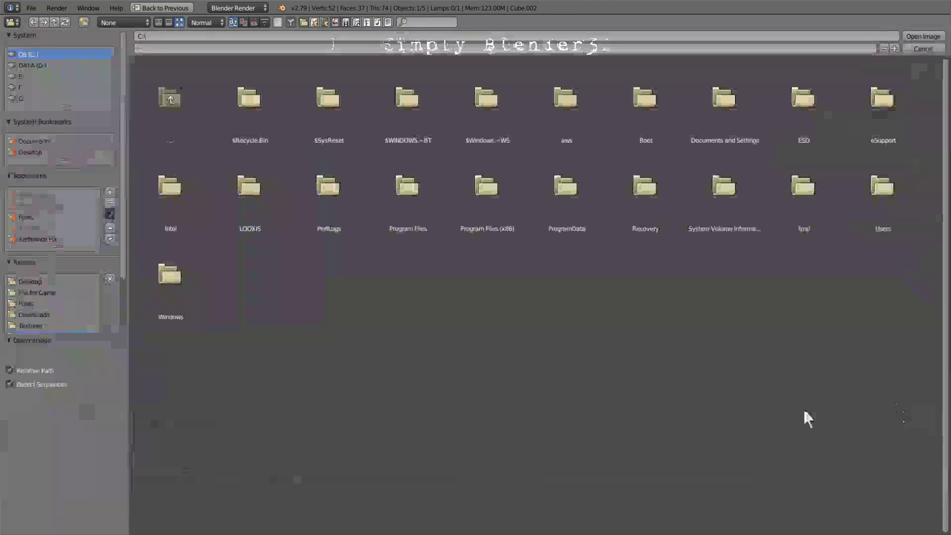
click(29, 152)
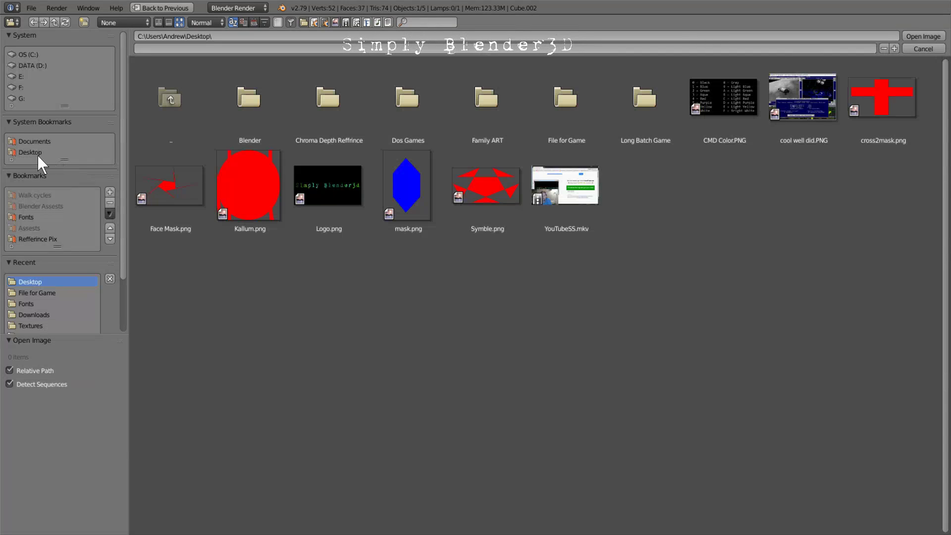
click(576, 112)
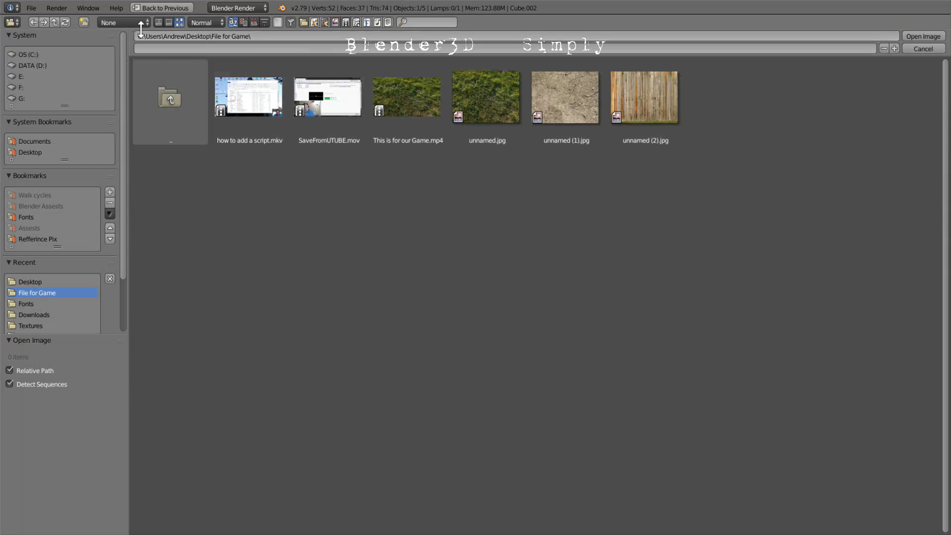
click(158, 22)
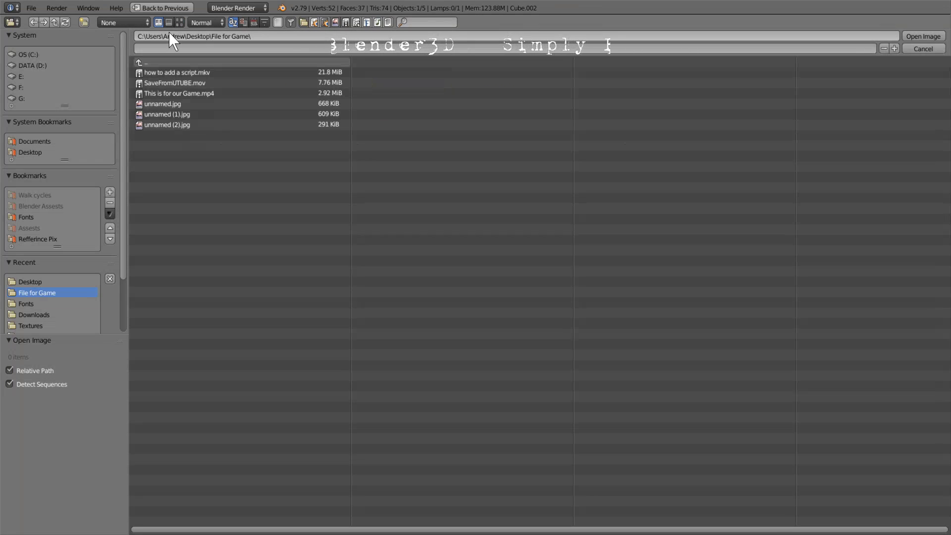
click(171, 22)
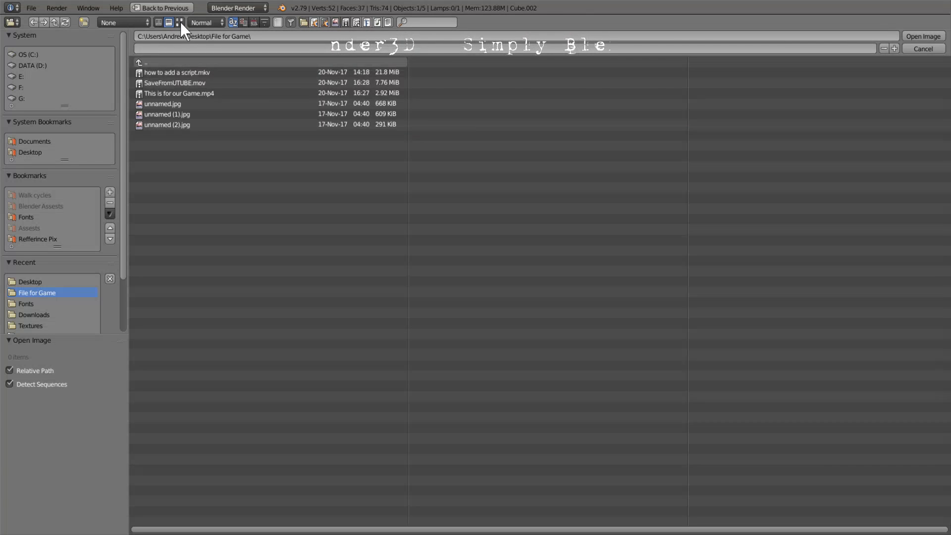
click(179, 22)
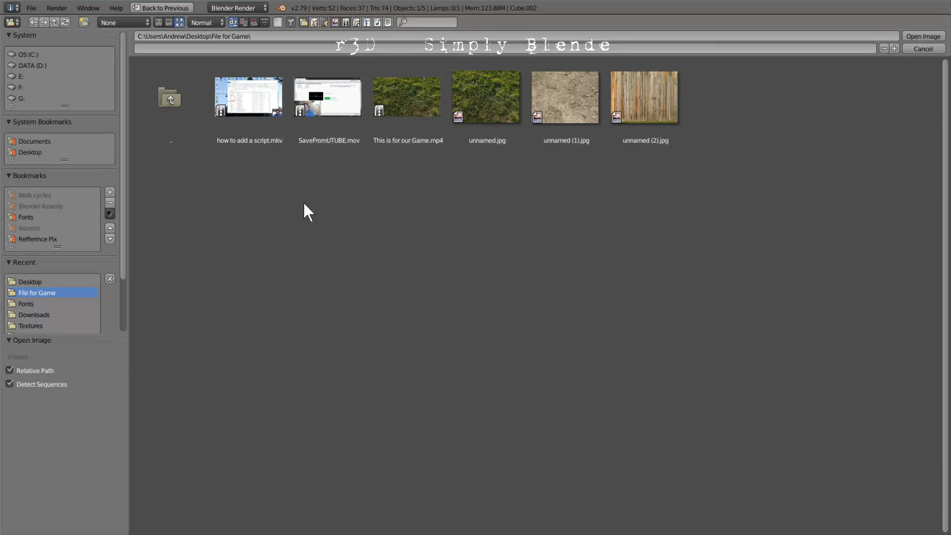
Step: Load the wooden fence image unnamed (2).jpg into the texture and display it in the UV/Image Editor
click(655, 97)
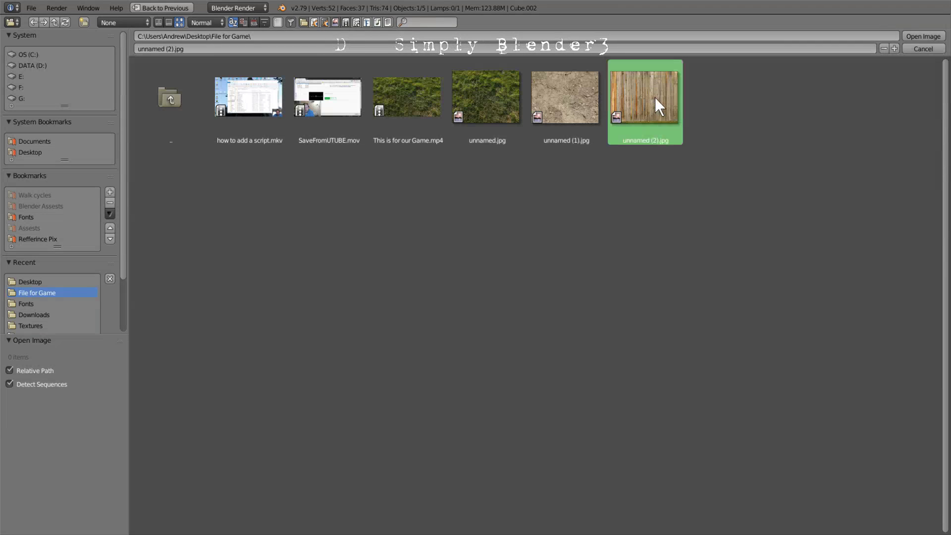
click(923, 35)
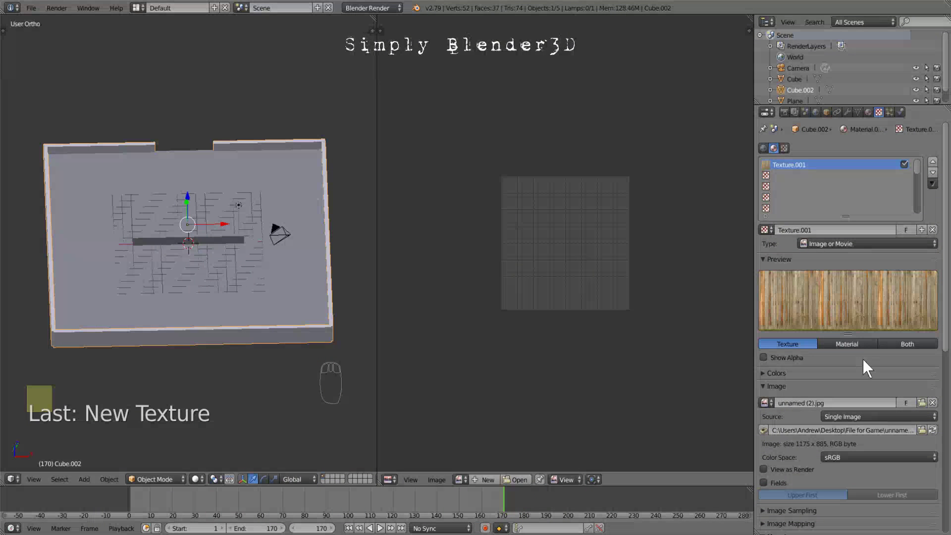
click(459, 480)
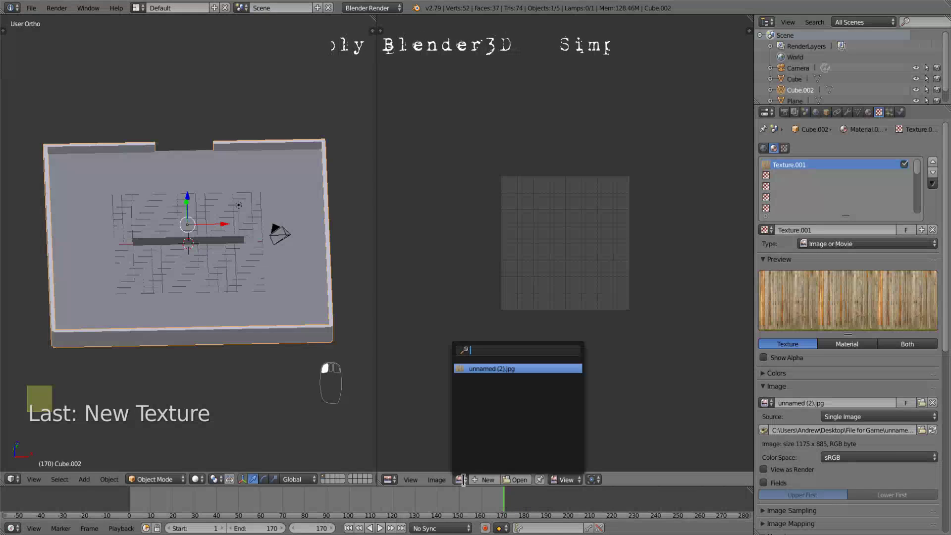
click(481, 369)
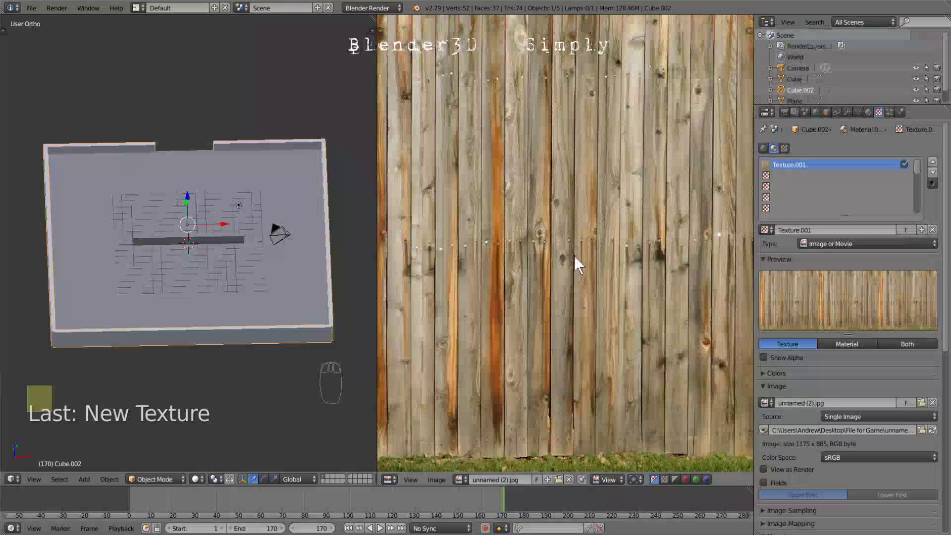
scroll(574, 255, down, 3)
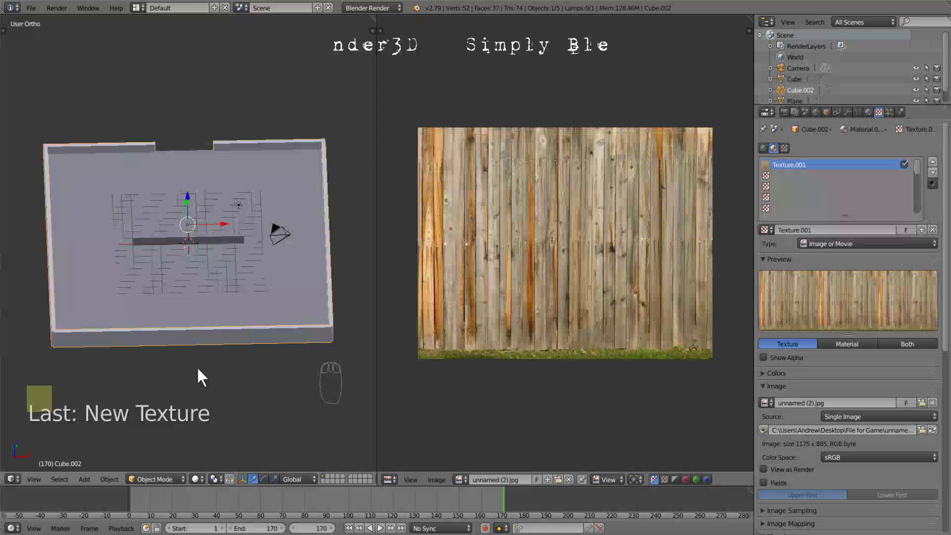
Step: Enter Edit Mode on the joined walls and unwrap the whole mesh over the fence image
click(147, 479)
key(Tab)
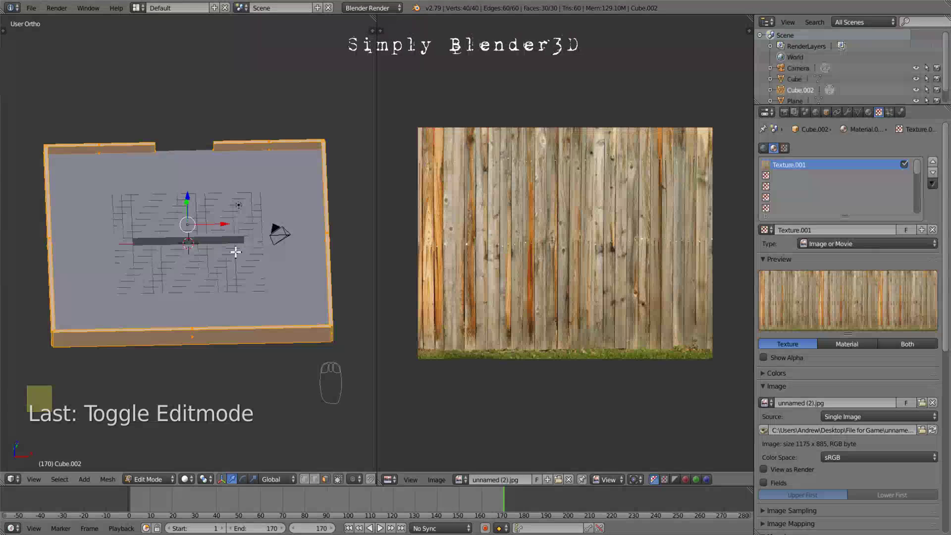
key(u)
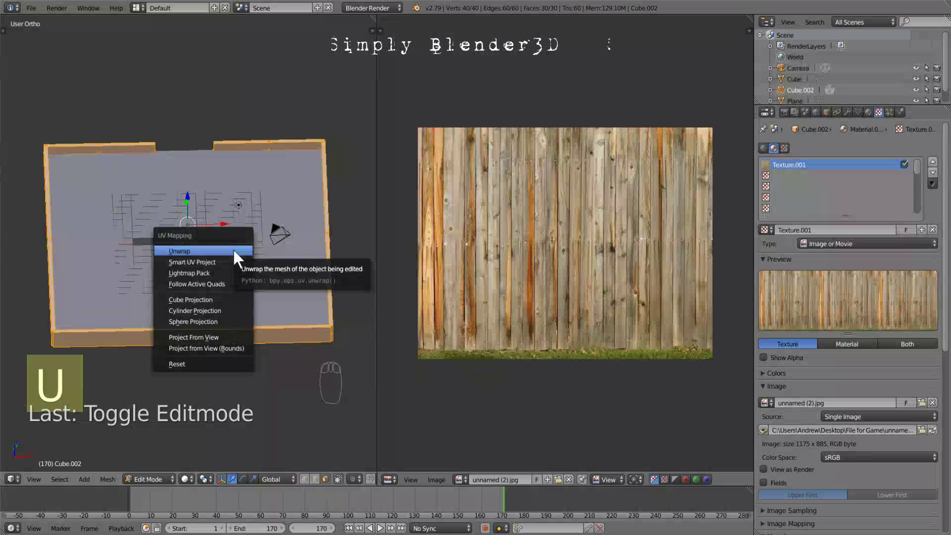
click(233, 250)
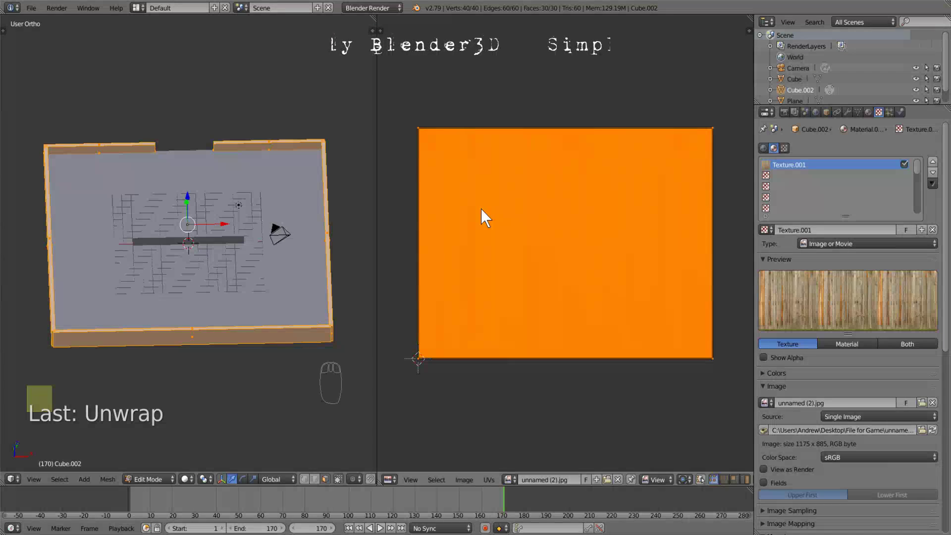
Step: Rotate the walls' UV layout by 90° and shrink it along Y to fit within the fence image's height
text(r)
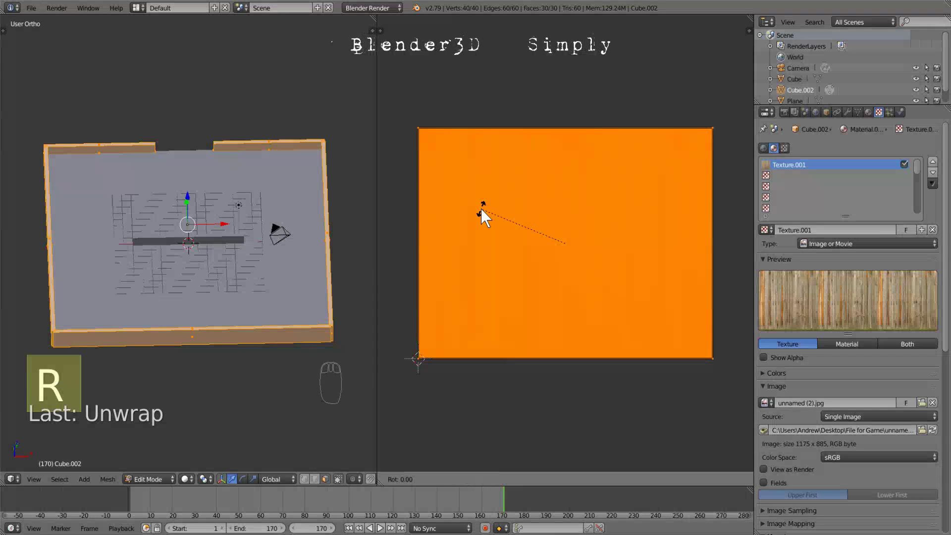
text(90)
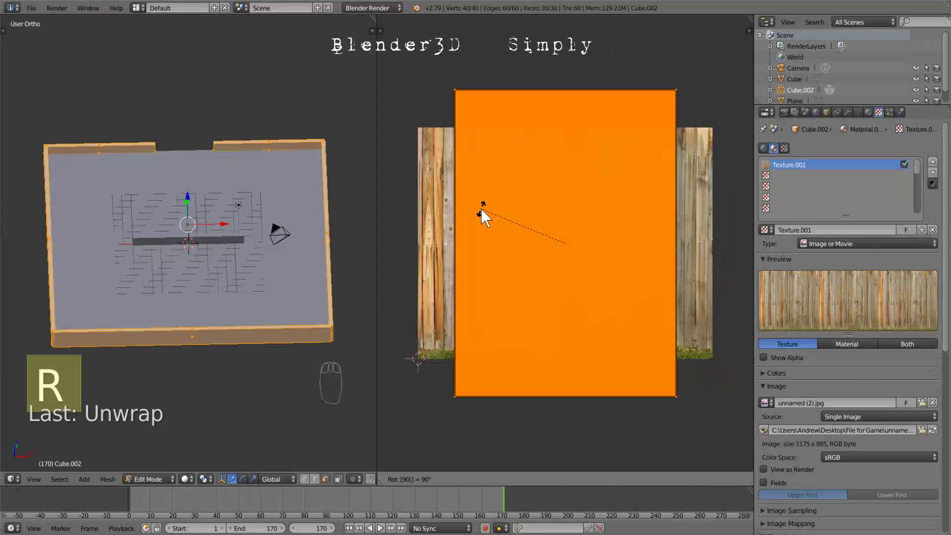
key(Return)
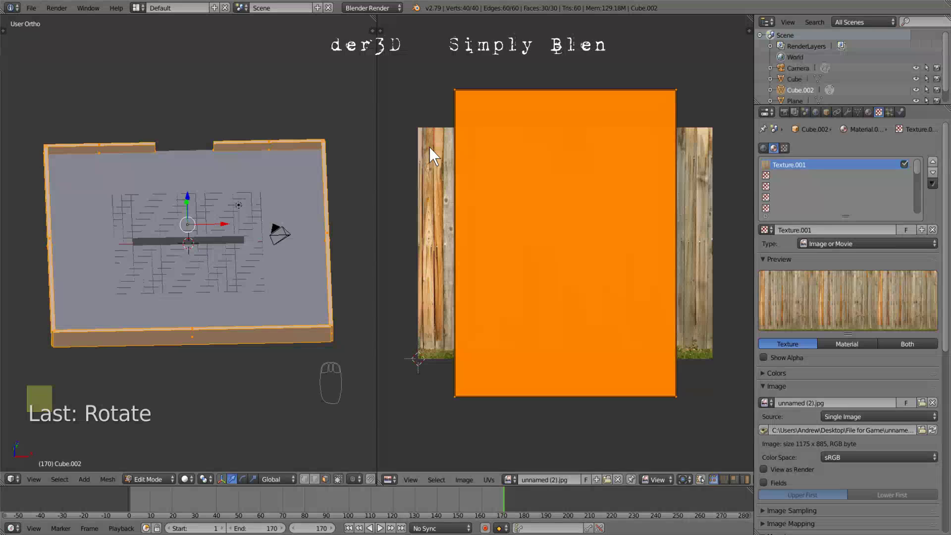
key(s)
key(y)
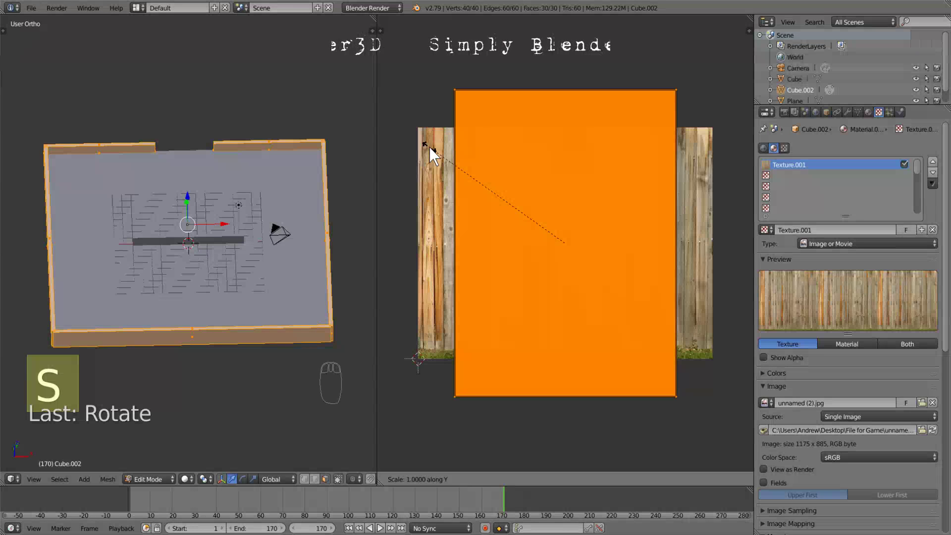
click(459, 174)
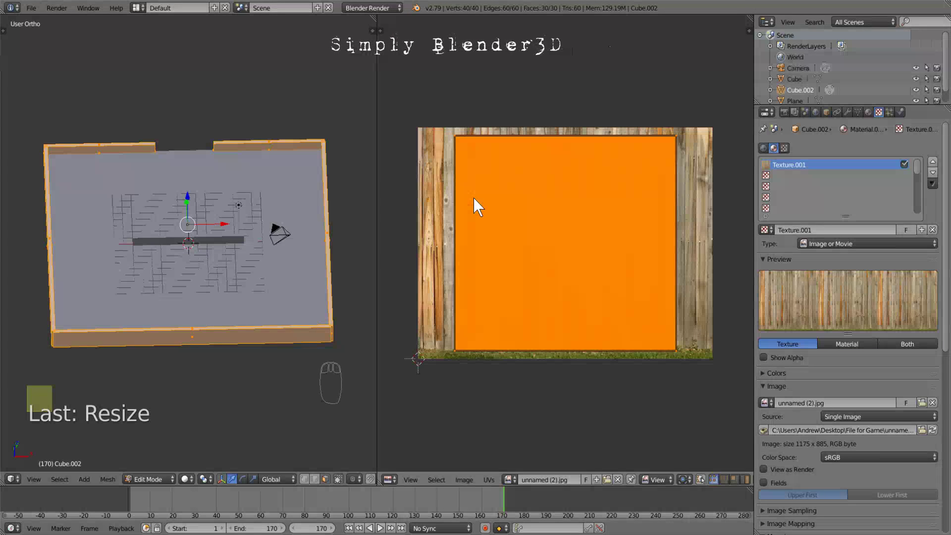
Step: Scale the walls' UV layout by 8 along X so the fence image repeats
key(s)
key(x)
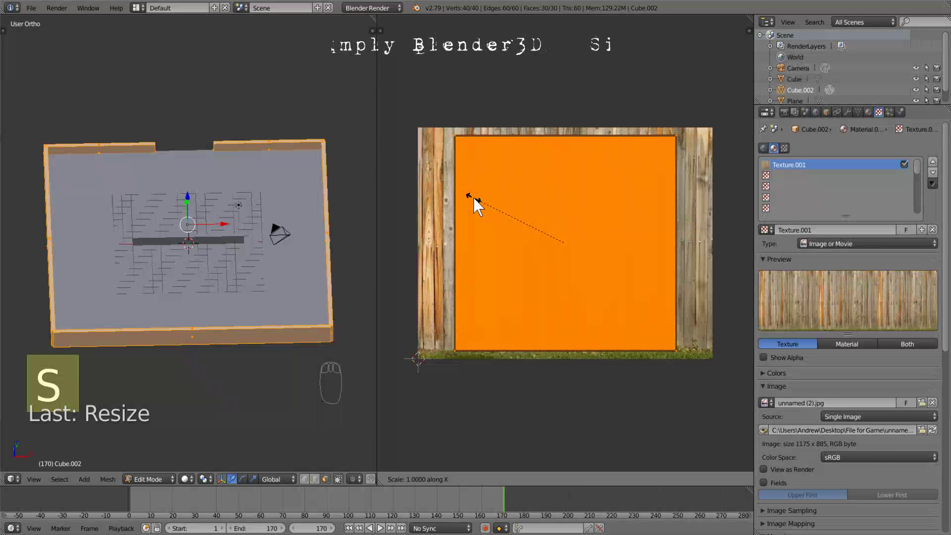
text(8)
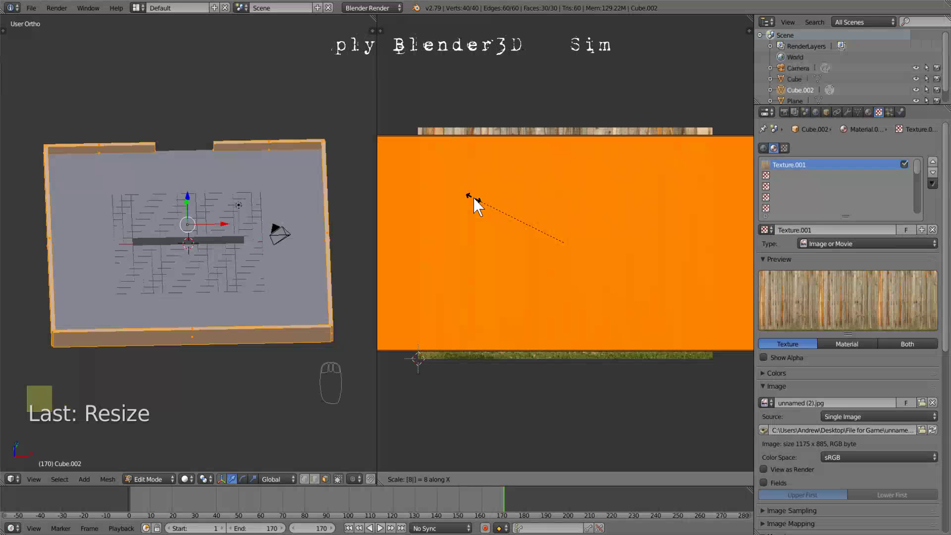
key(Return)
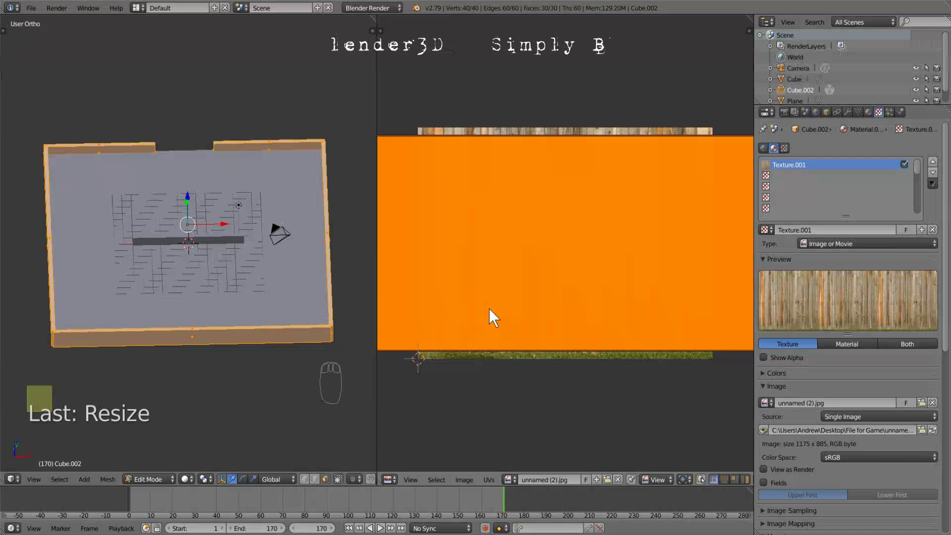
Step: Scale the walls' UV layout by 1.06 to cover the fence image's height and leave Edit Mode
key(s)
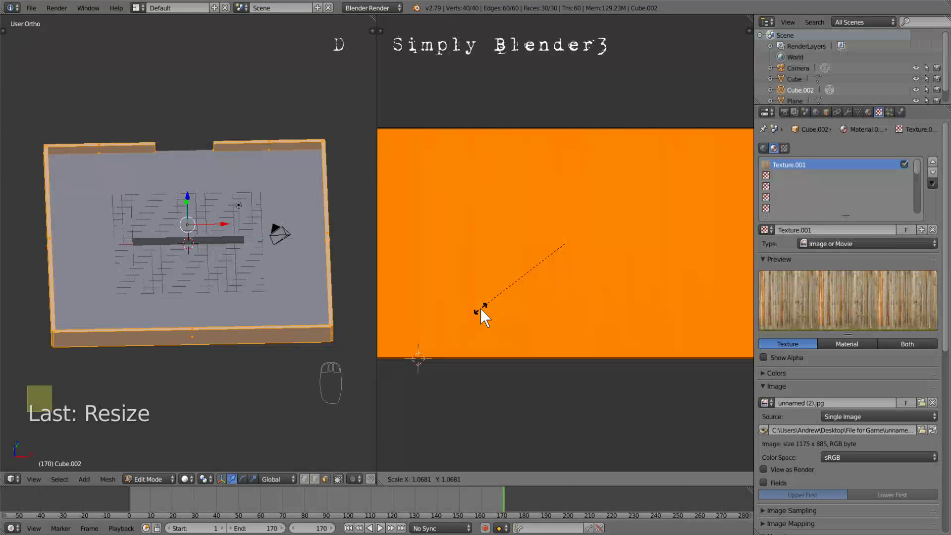
text(1)
key(BackSpace)
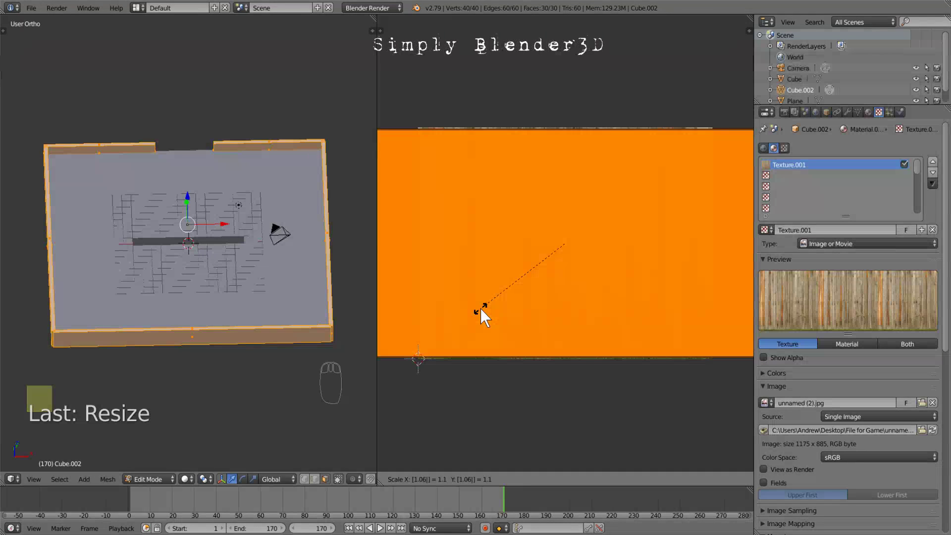
key(Return)
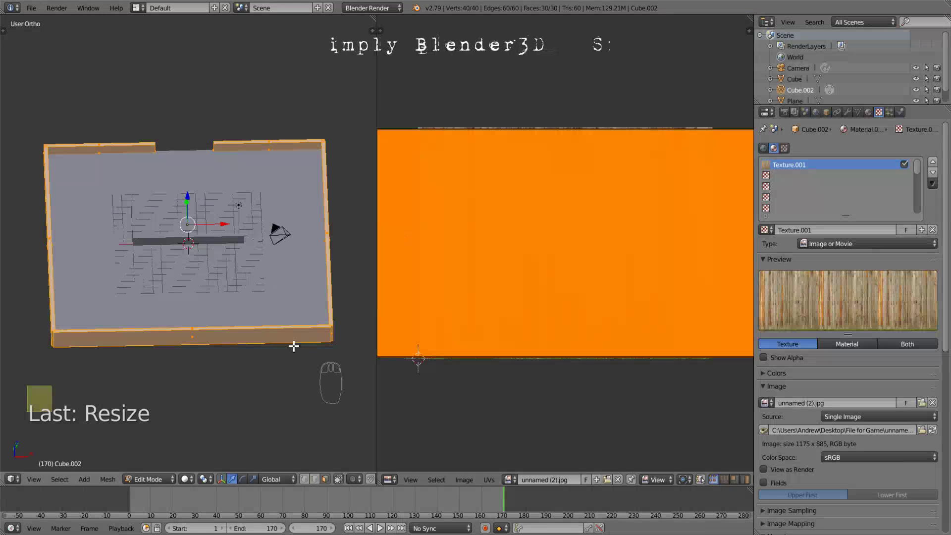
key(Tab)
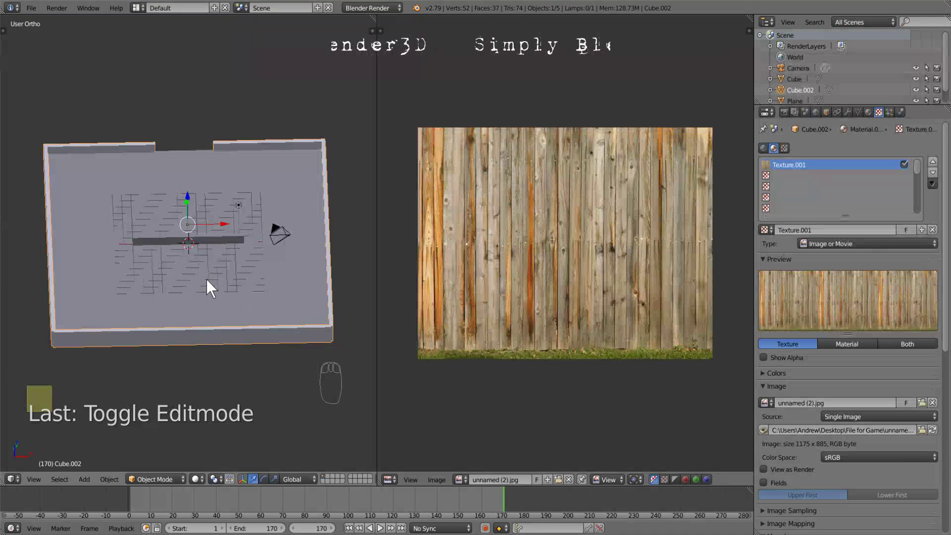
Step: Delete the long cube bar in the middle of the floor
scroll(206, 279, up, 4)
right_click(221, 230)
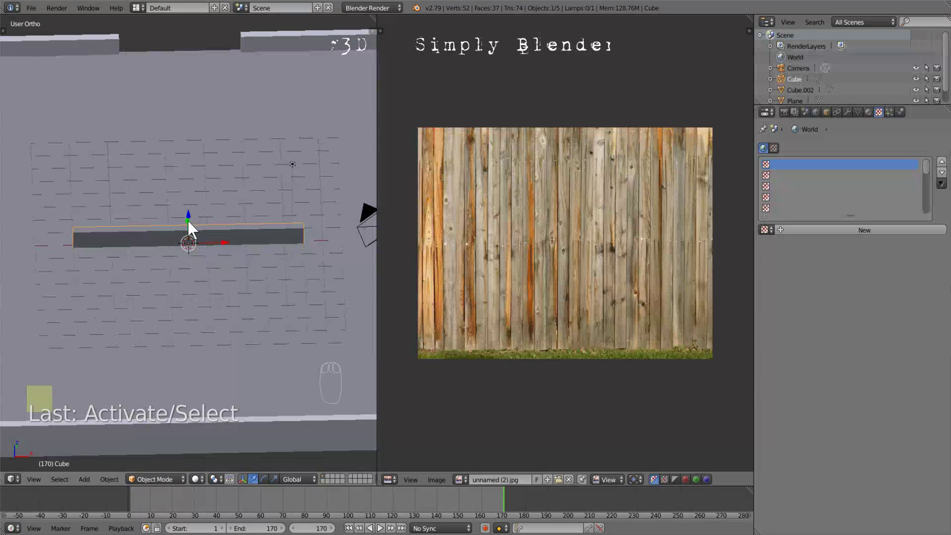
drag(188, 212, 206, 177)
right_click(206, 176)
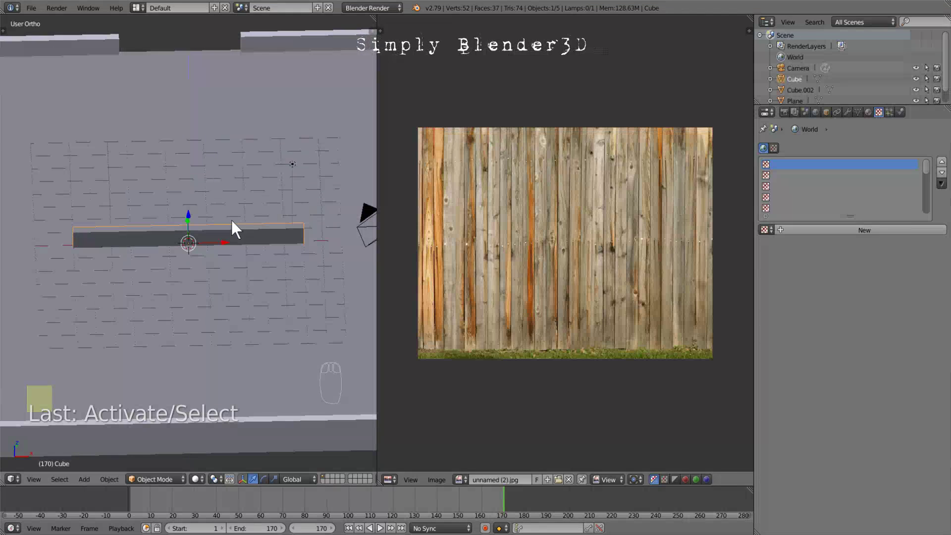
key(x)
click(199, 229)
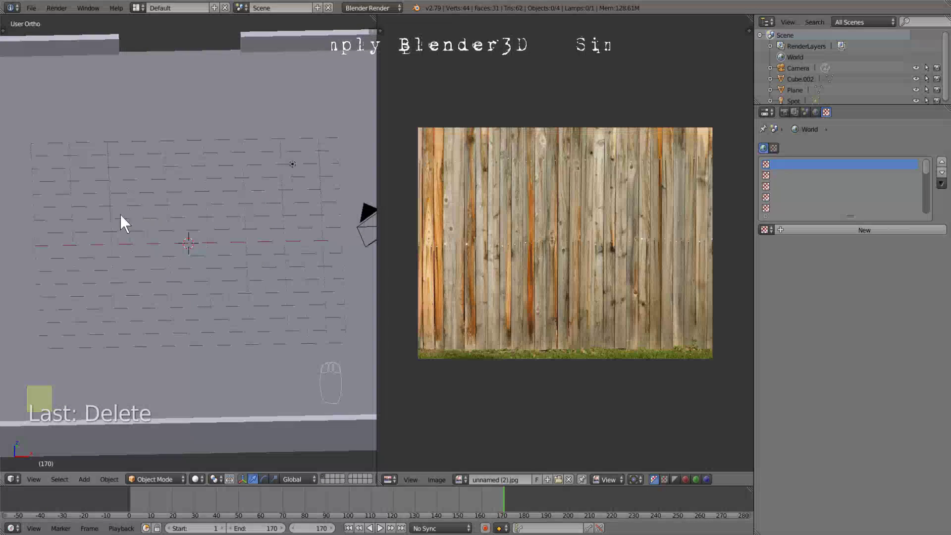
Step: Give the floor plane a new material and make it shadeless
right_click(163, 236)
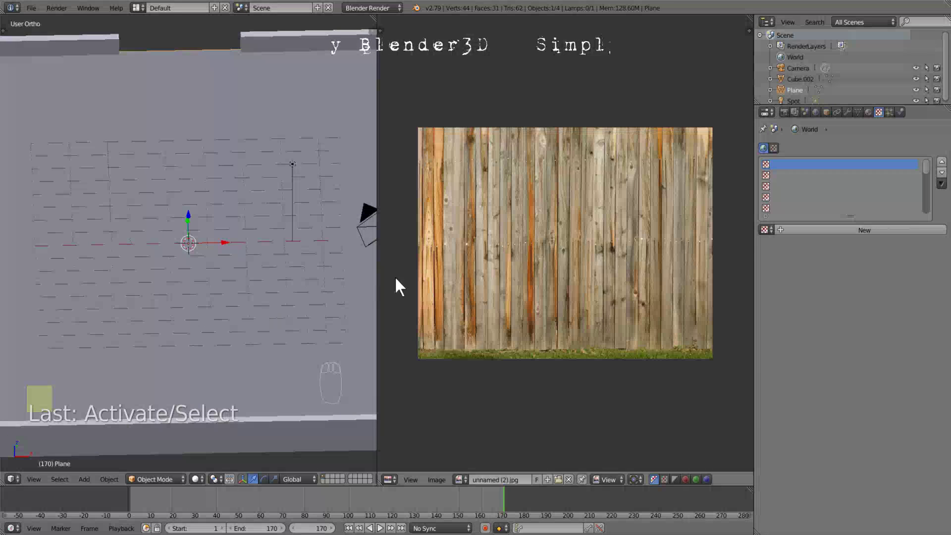
click(869, 112)
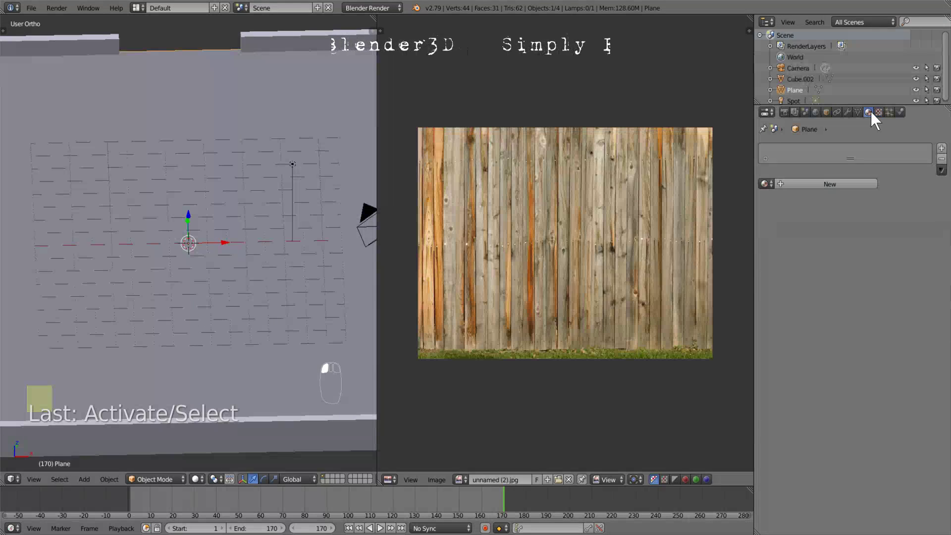
click(833, 185)
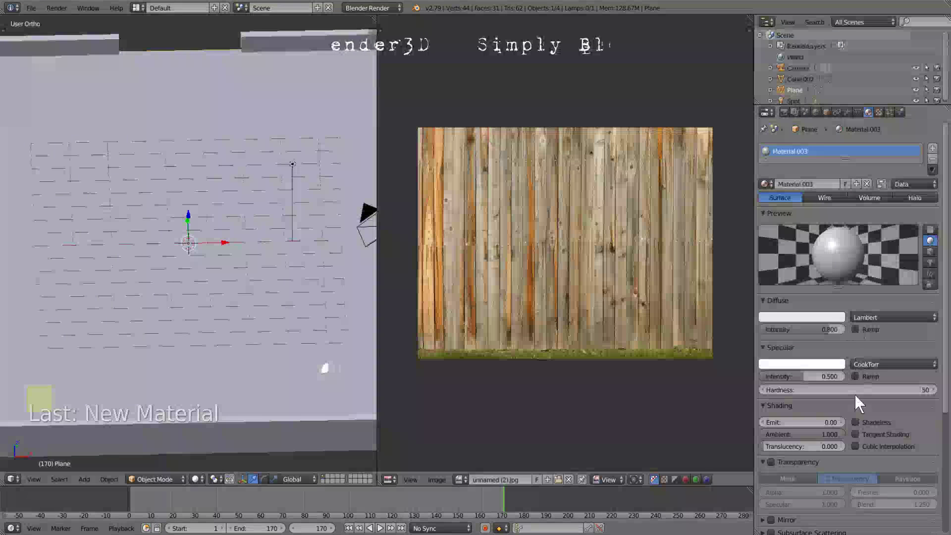
click(855, 423)
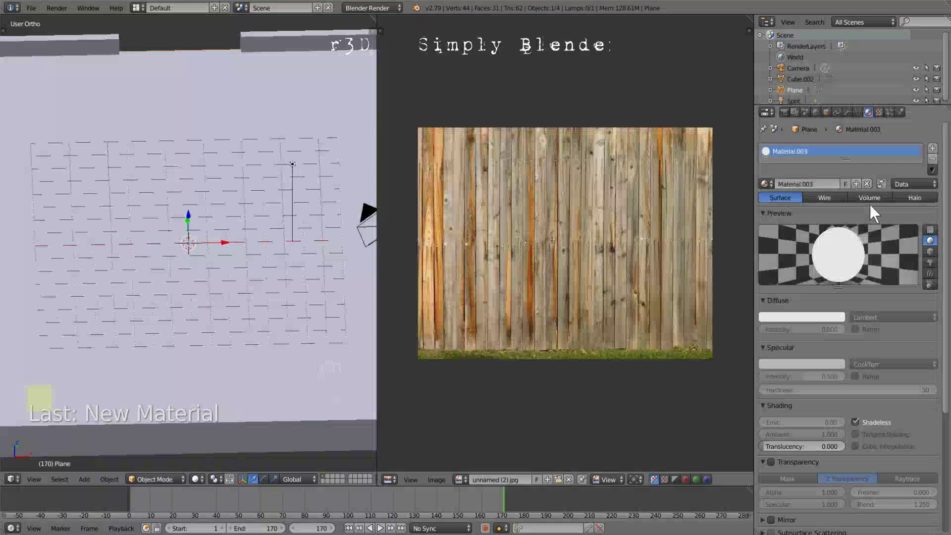
Step: Add a texture to the floor's material and load the grass image unnamed.jpg from the File for Game folder on the desktop
click(879, 112)
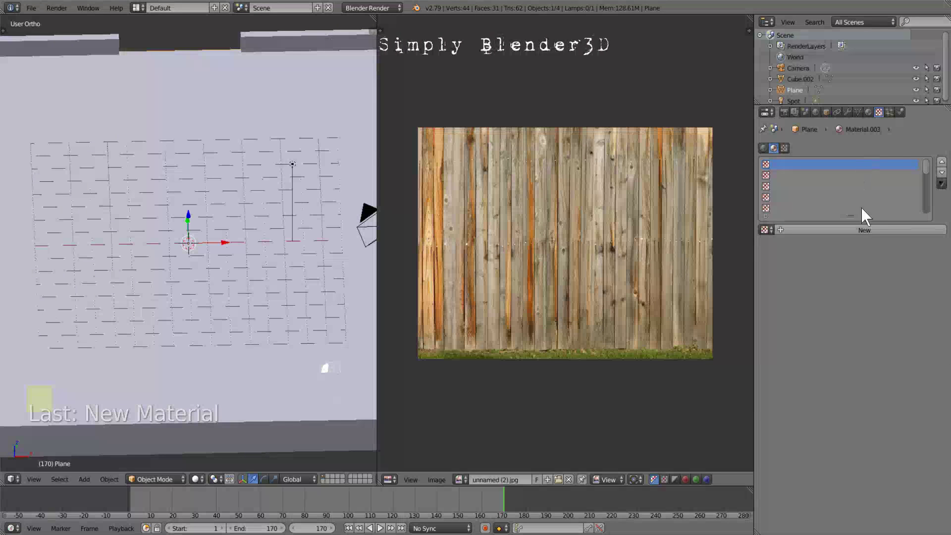
click(861, 228)
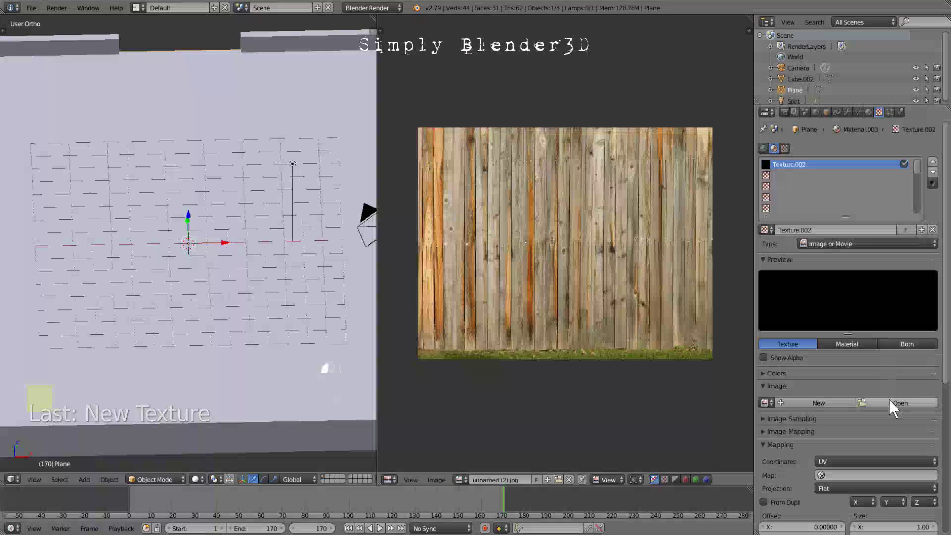
click(888, 401)
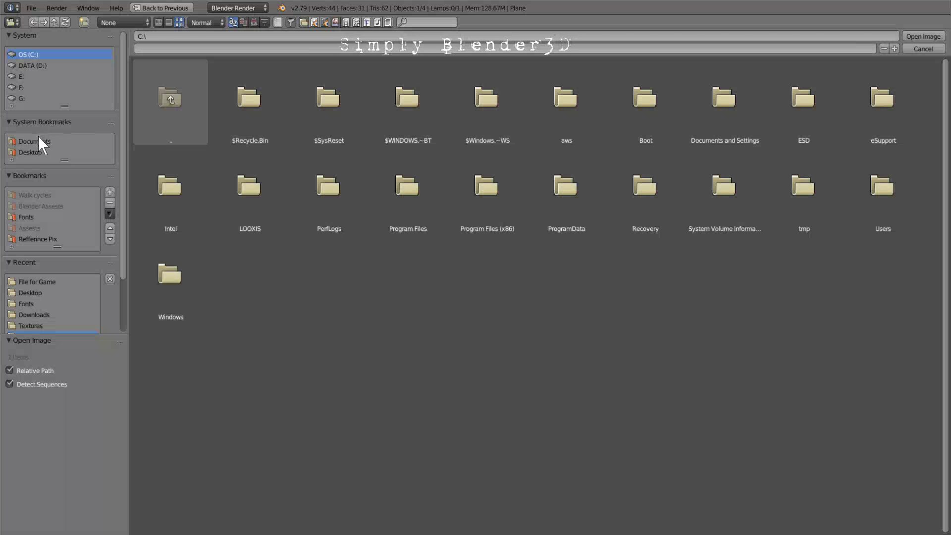
click(30, 152)
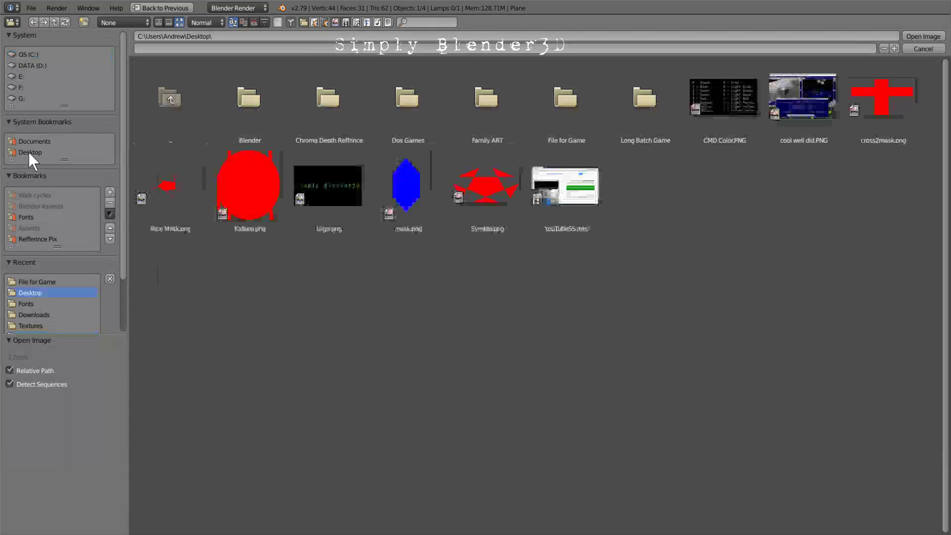
click(577, 102)
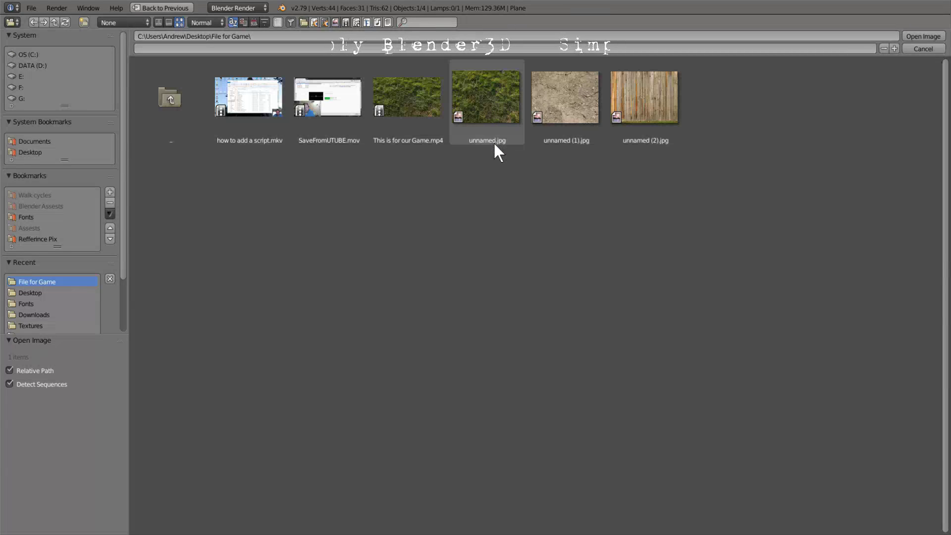
click(496, 103)
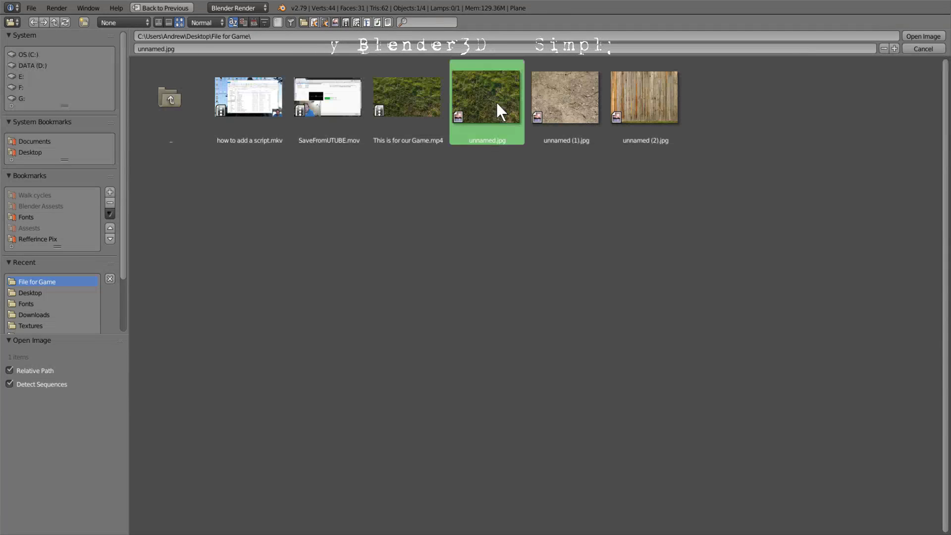
click(934, 37)
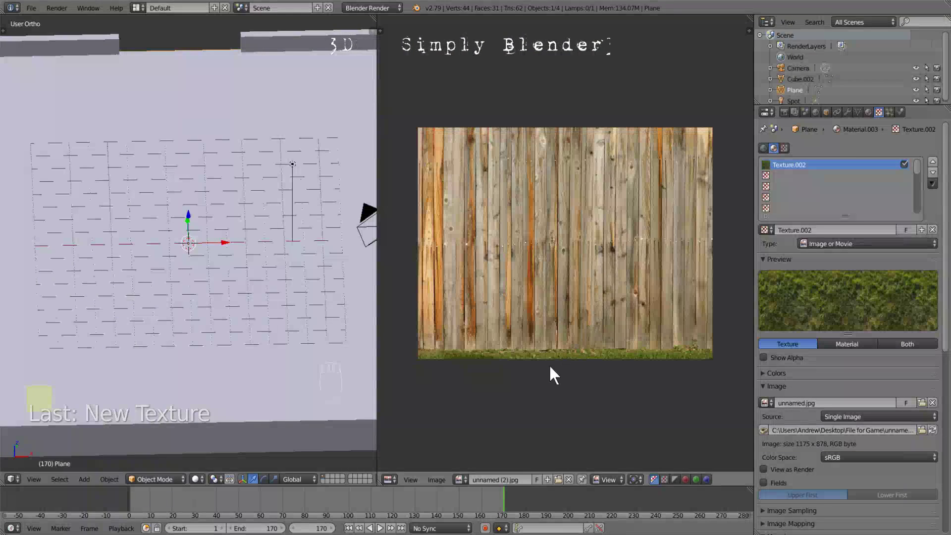
Step: Display unnamed.jpg in the UV/Image Editor and unwrap the floor plane over it in Edit Mode
click(460, 478)
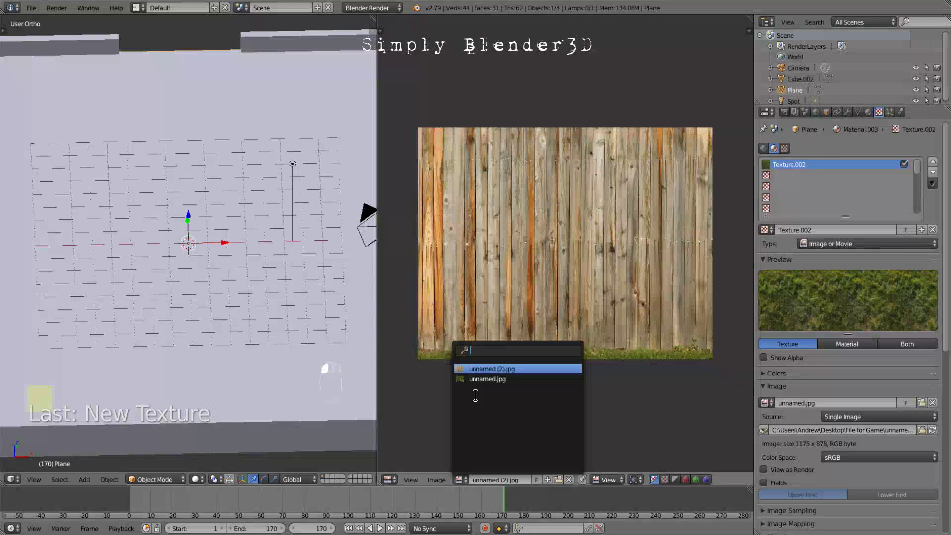
click(497, 379)
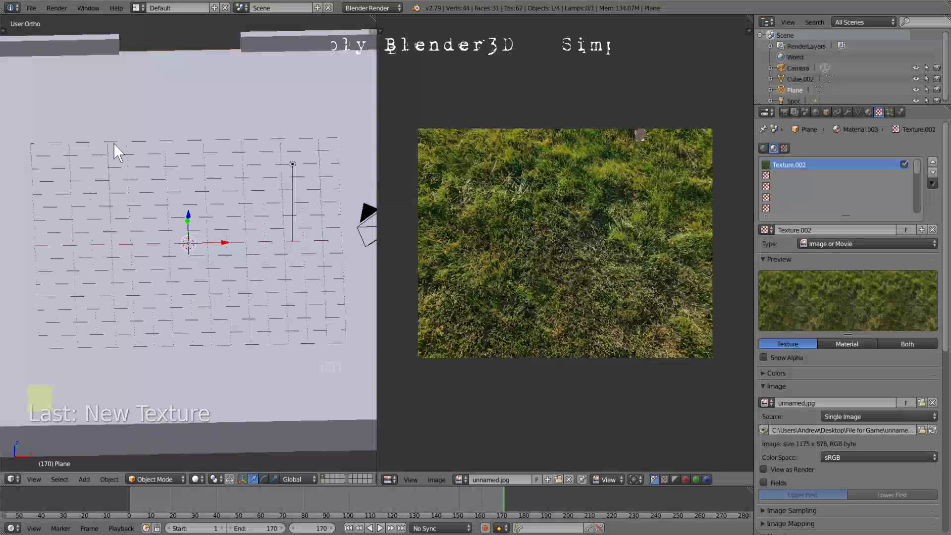
middle_drag(101, 169, 110, 167)
scroll(110, 168, down, 3)
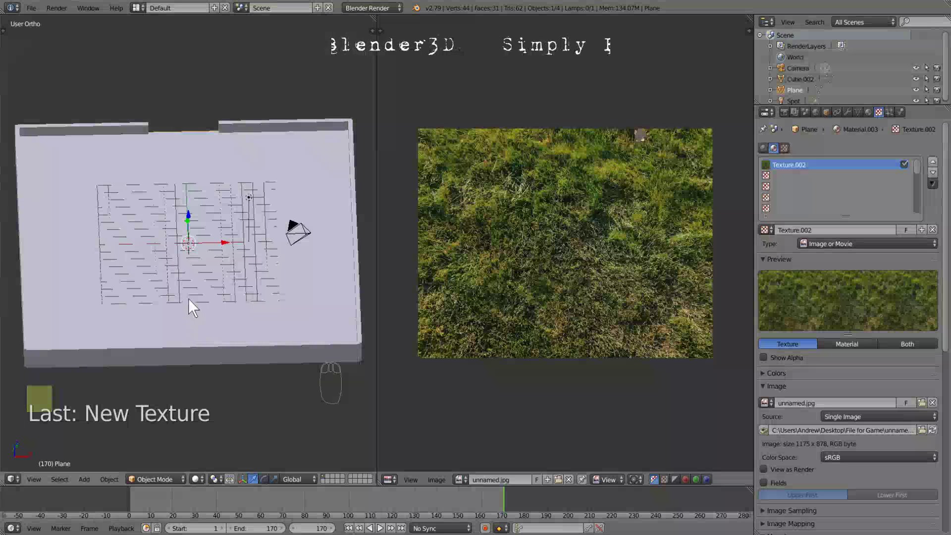
key(Tab)
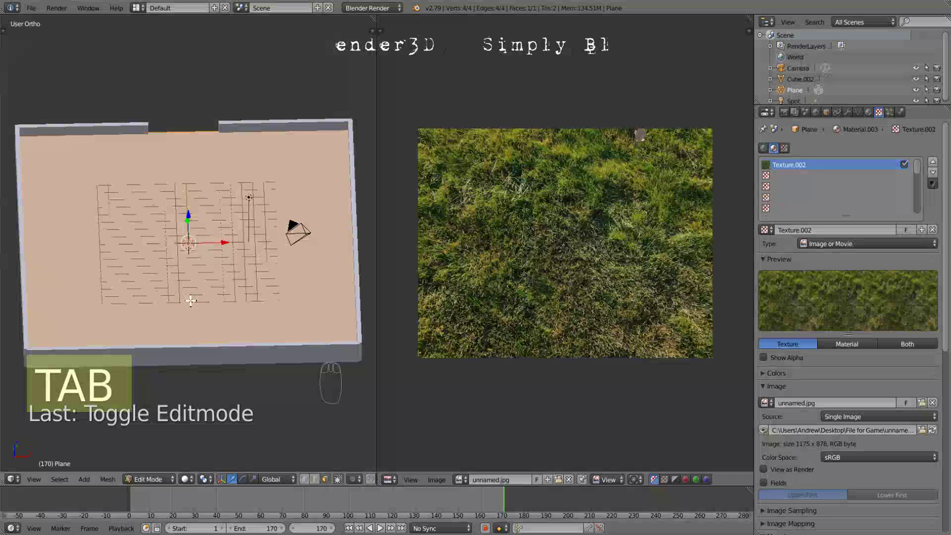
key(u)
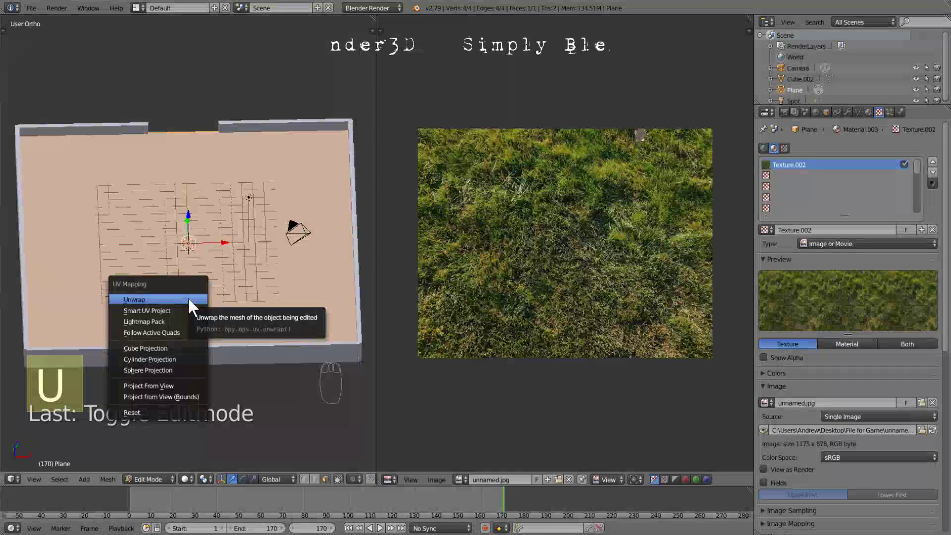
click(188, 299)
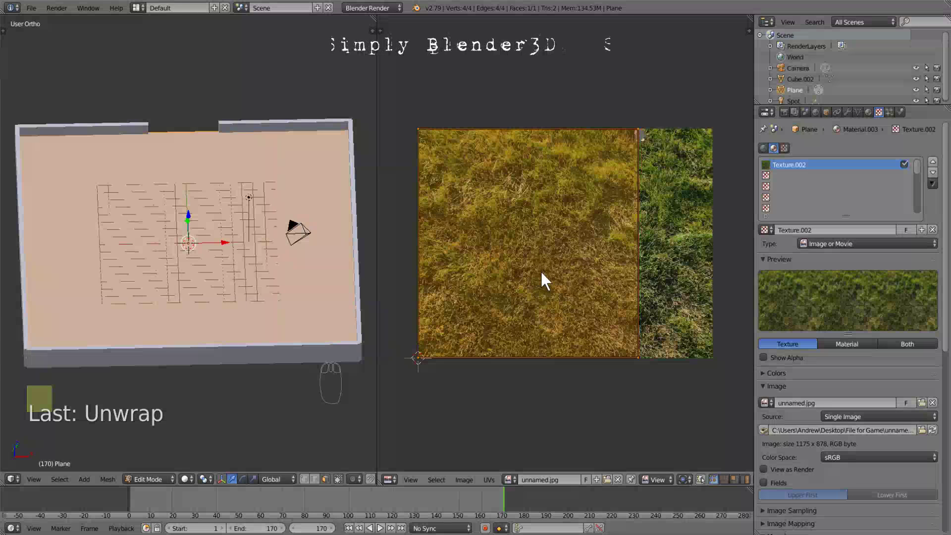
Step: Move the floor's two right-hand UV vertices 294 along X to span the full grass image, and return to Object Mode
key(a)
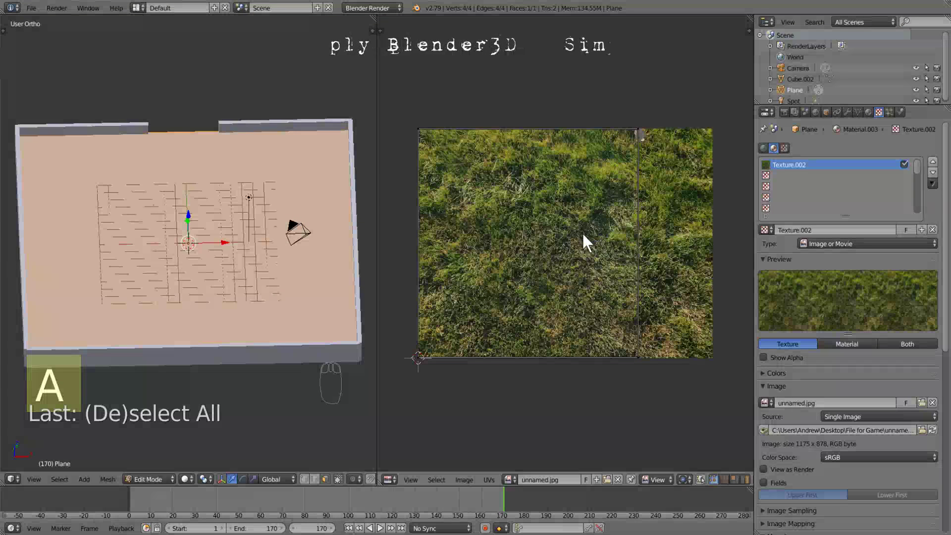
key(c)
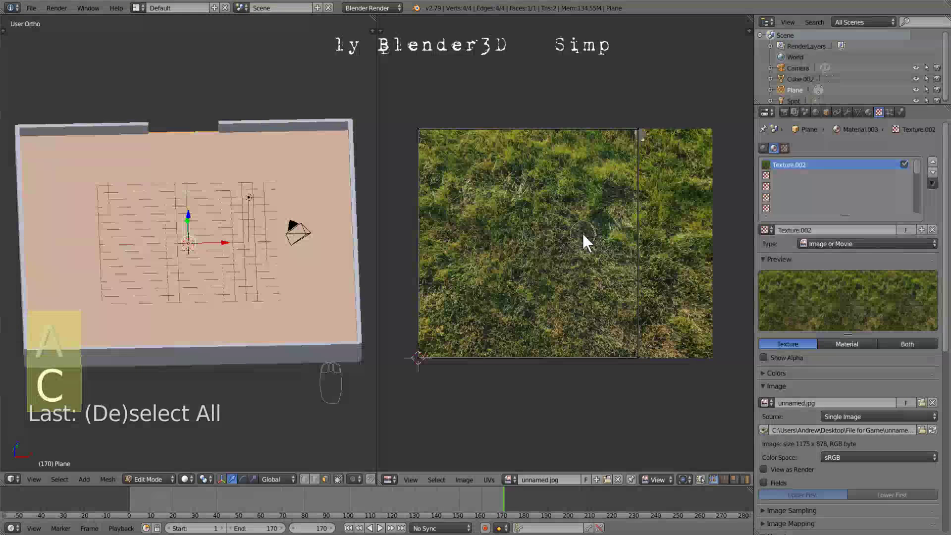
click(637, 130)
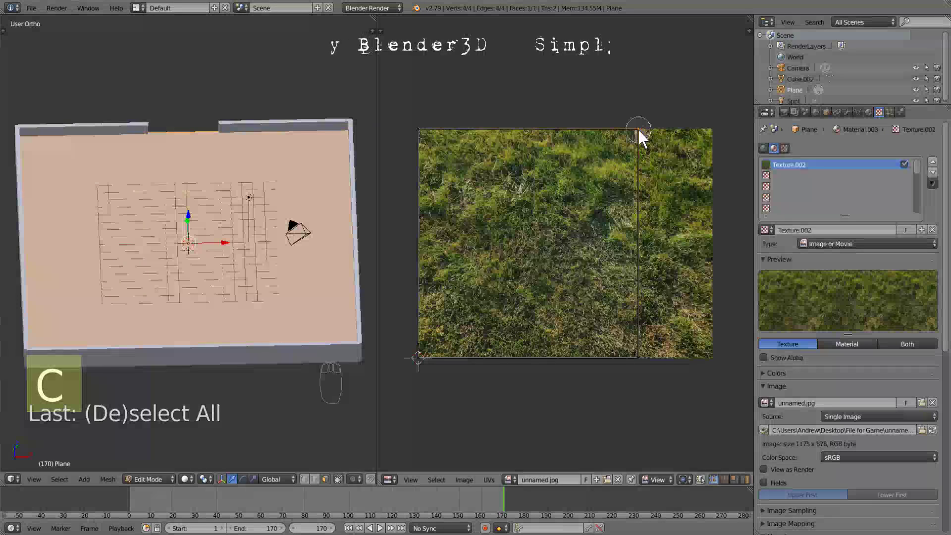
click(638, 357)
right_click(625, 343)
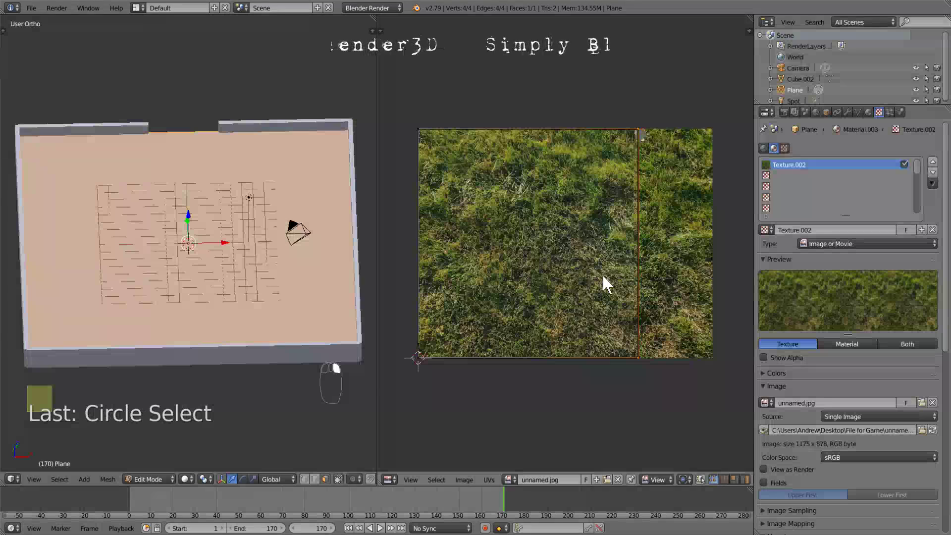
key(g)
key(x)
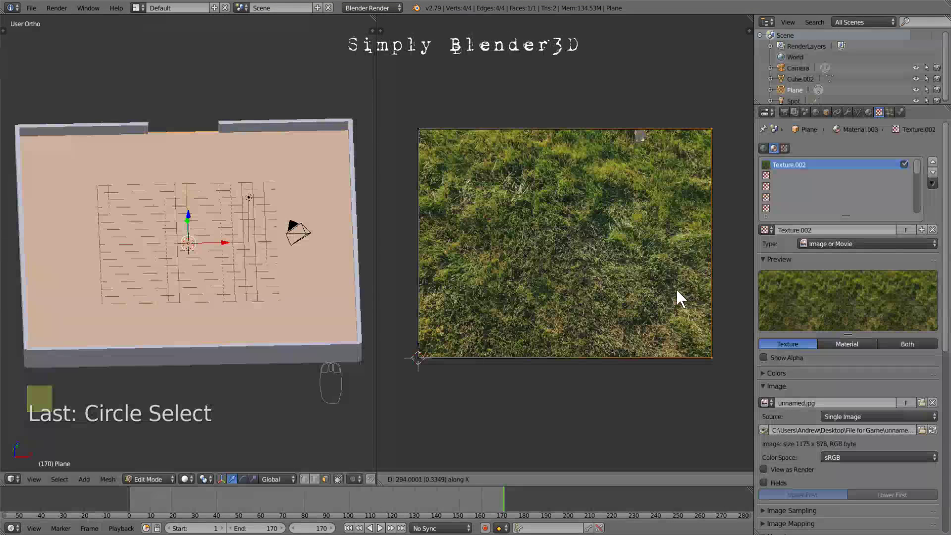
text(2)
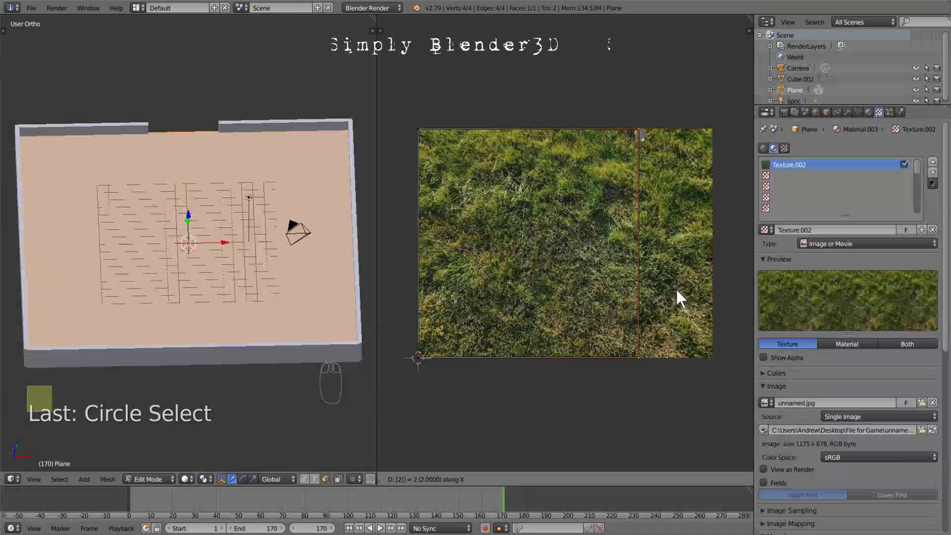
text(94)
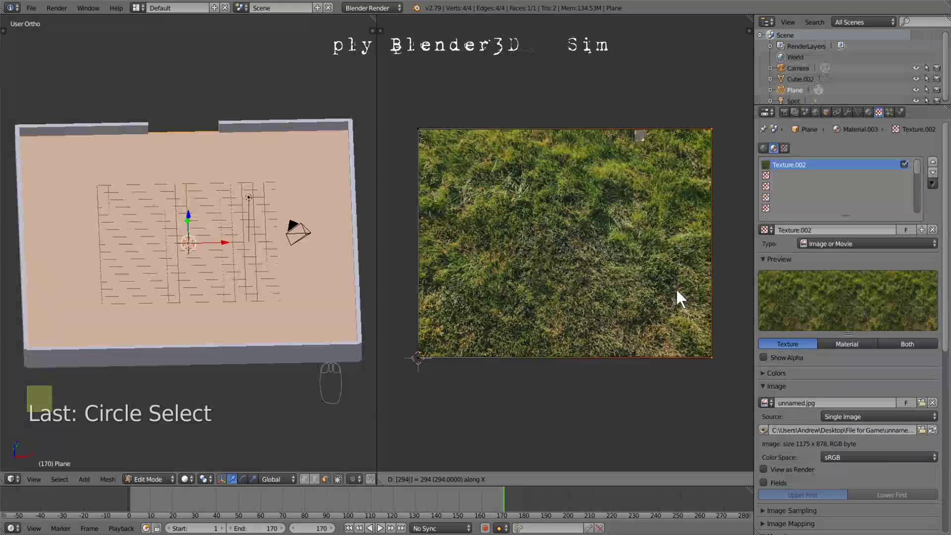
key(Return)
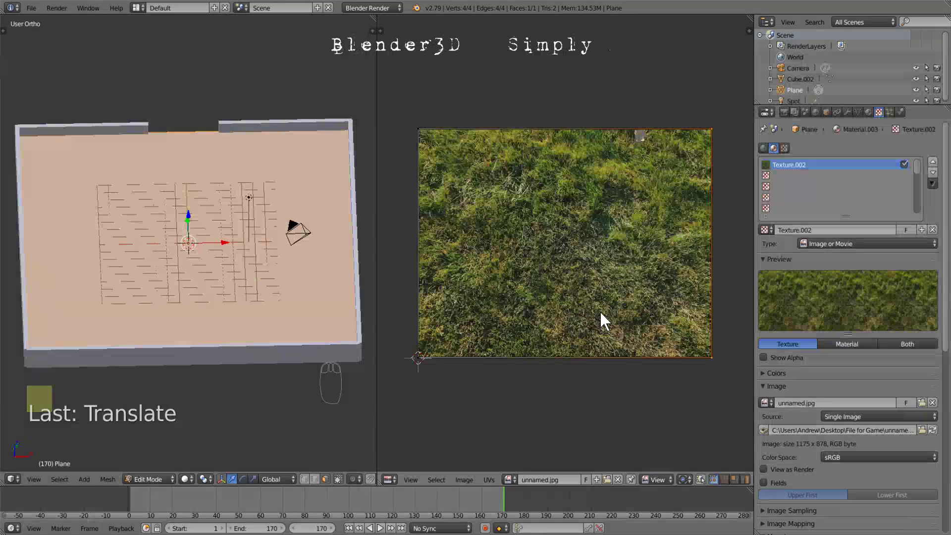
key(Tab)
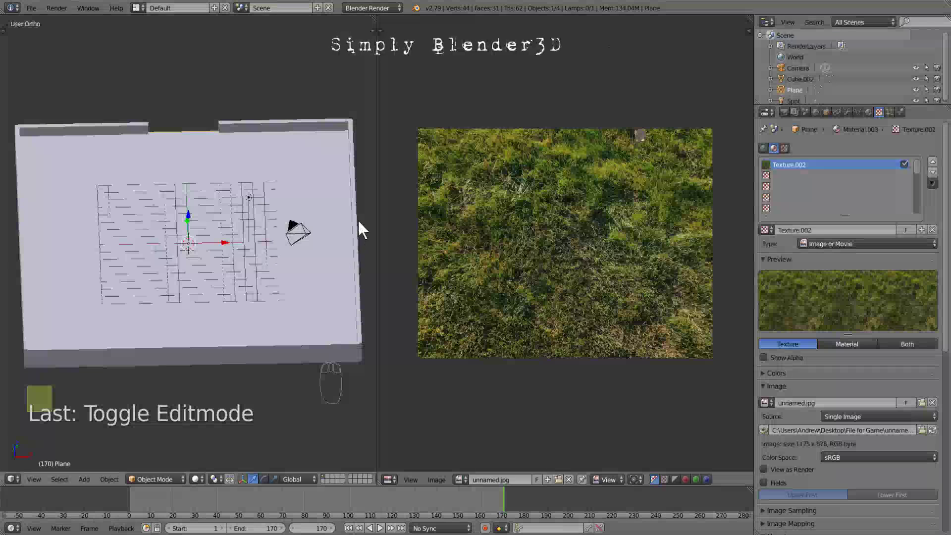
Step: Join the two editor areas so the 3D View takes over the UV/Image Editor's space
right_click(376, 168)
click(378, 181)
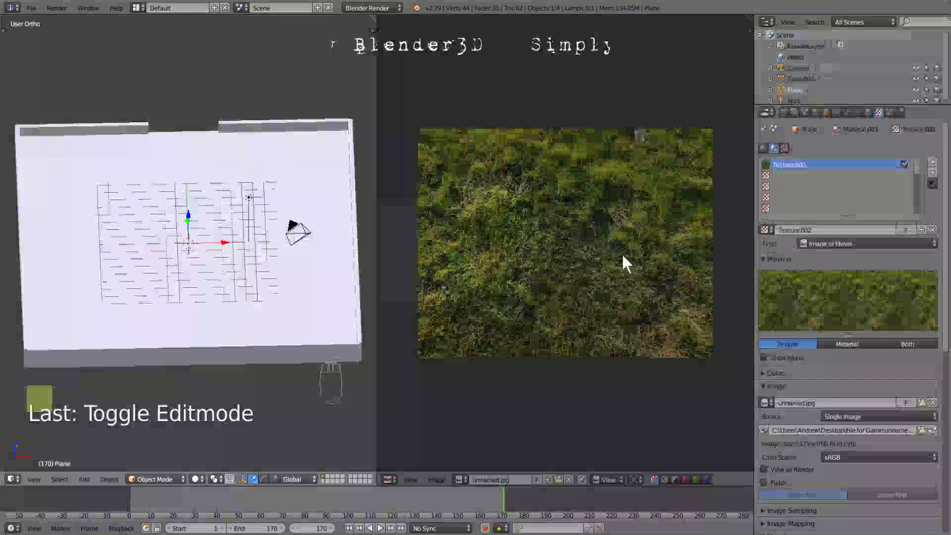
click(626, 254)
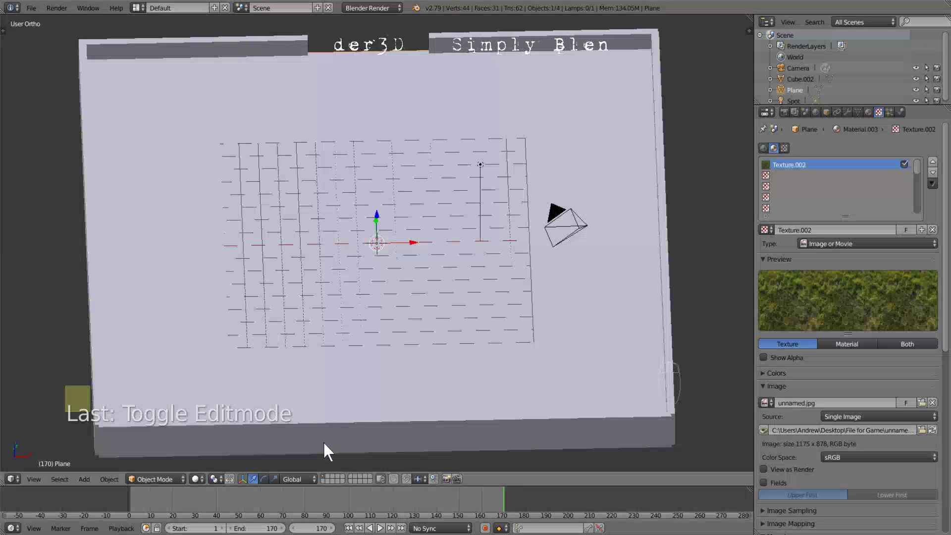
Step: Switch the scene to the empty second layer and add a cube mesh at the origin
click(327, 475)
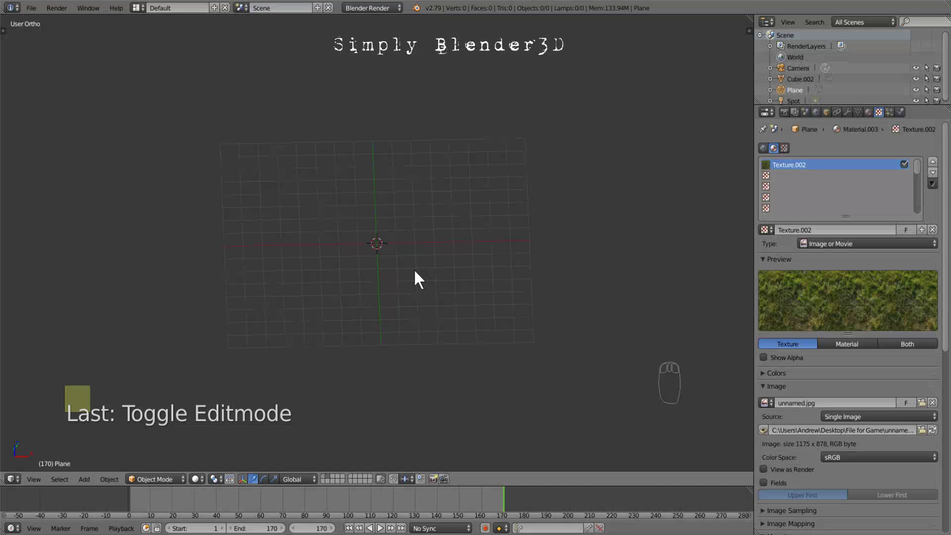
key(shift+a)
mouse_move(415, 272)
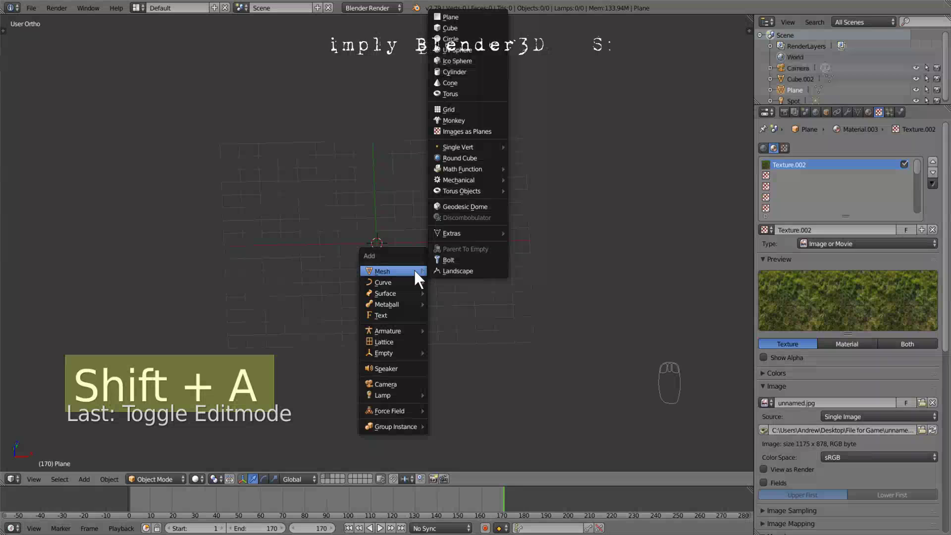
click(472, 28)
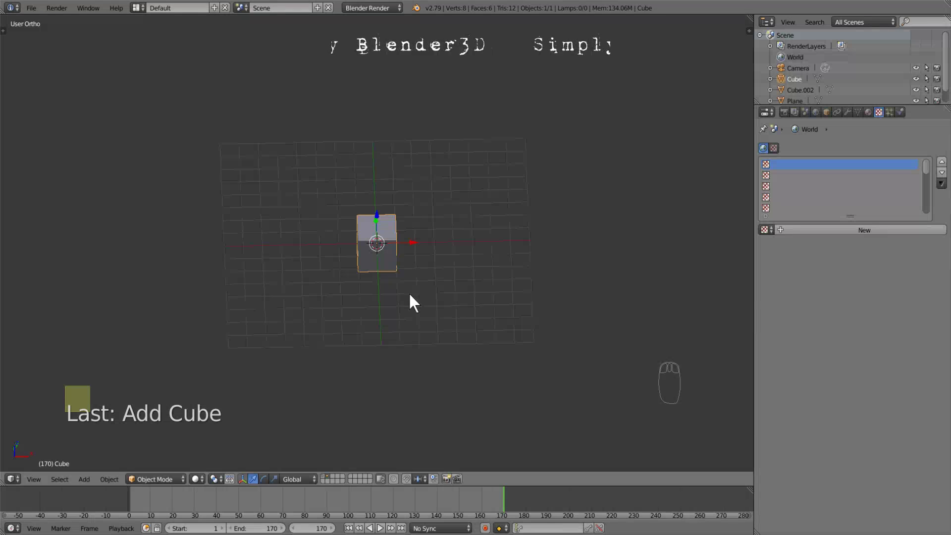
Step: Scale the new cube by 0.5 along the Y axis
key(s)
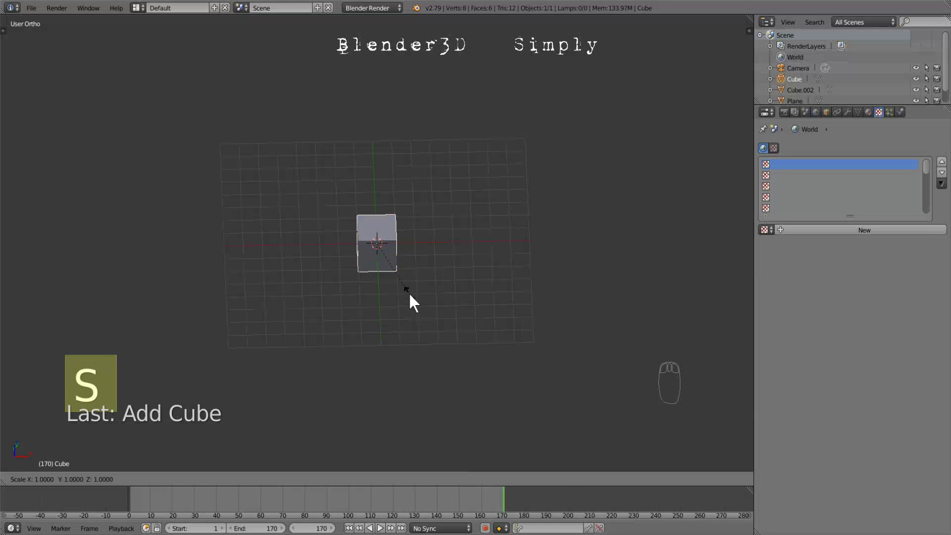
key(y)
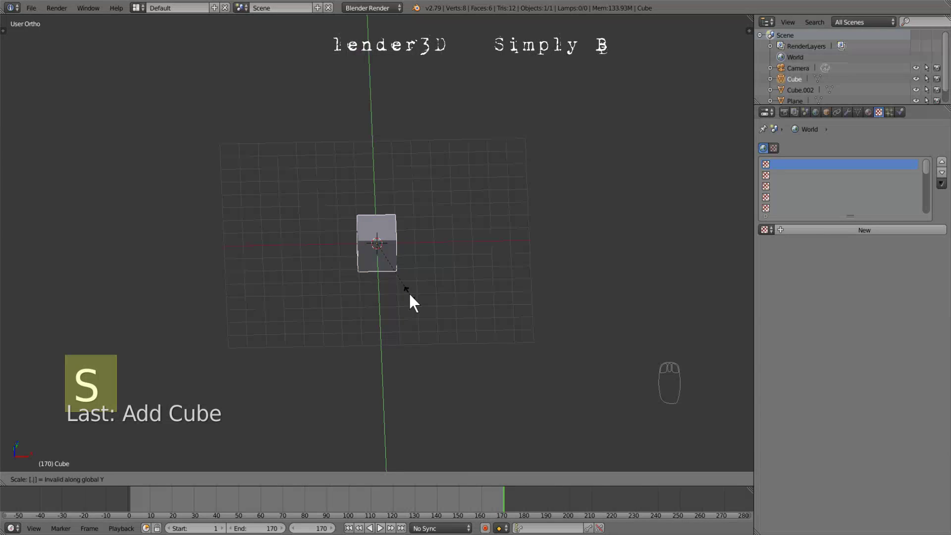
text(5)
key(Return)
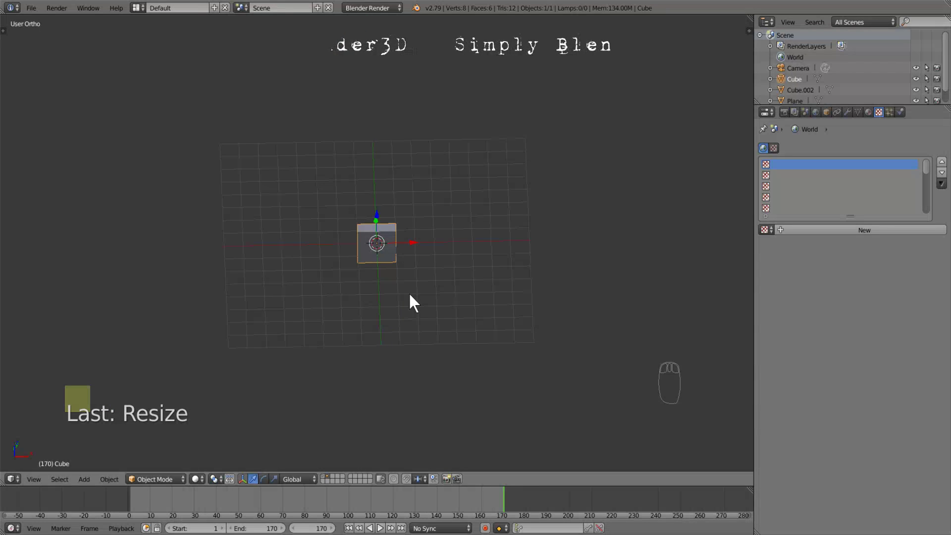
Step: Subdivide the cube's top face in Edit Mode with the number of cuts set to 2
key(Tab)
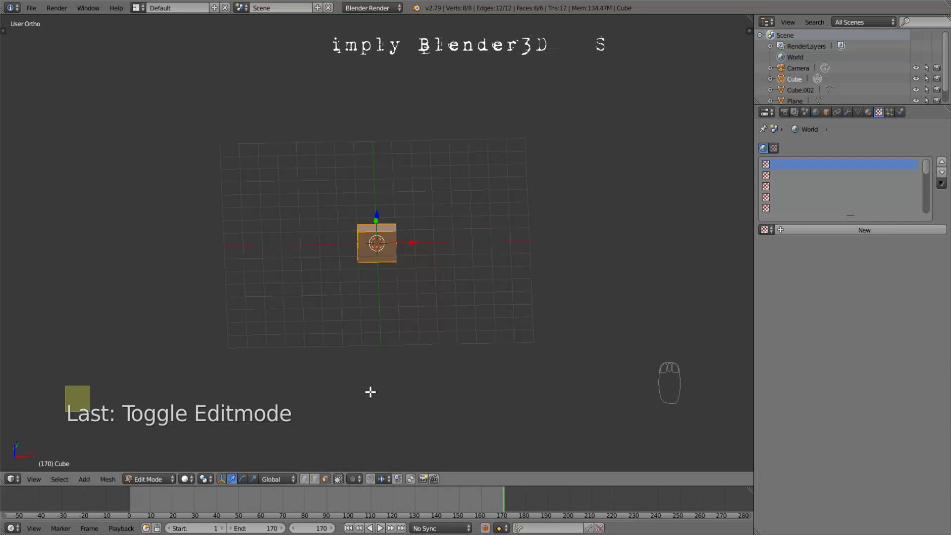
scroll(412, 264, up, 6)
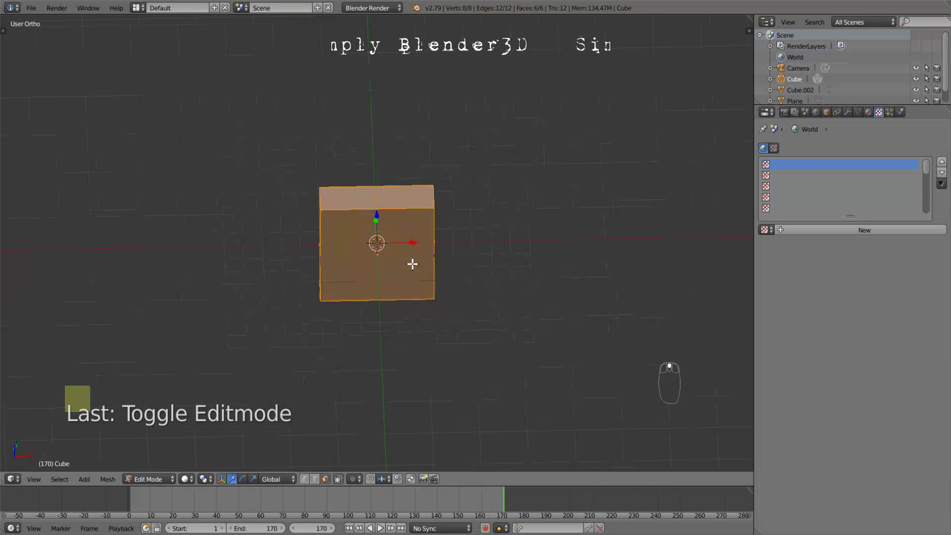
right_click(380, 198)
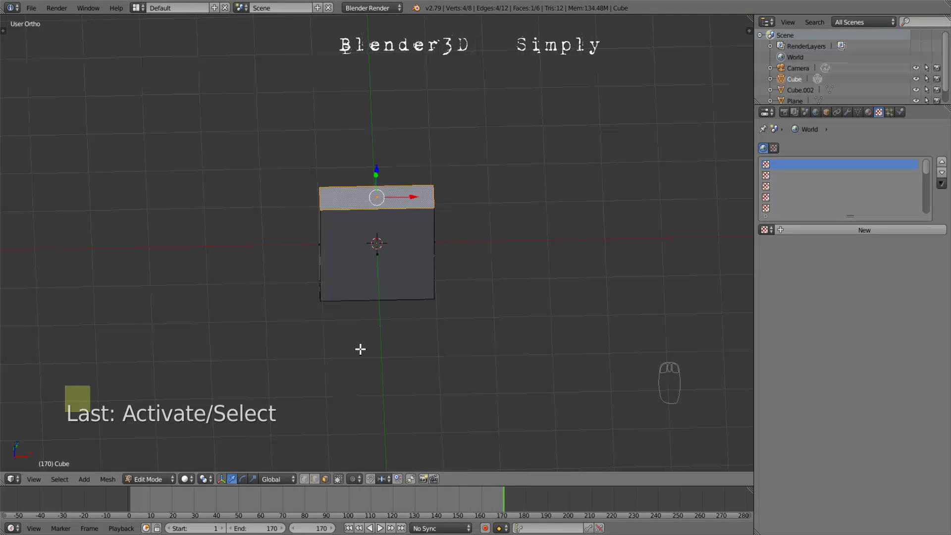
key(t)
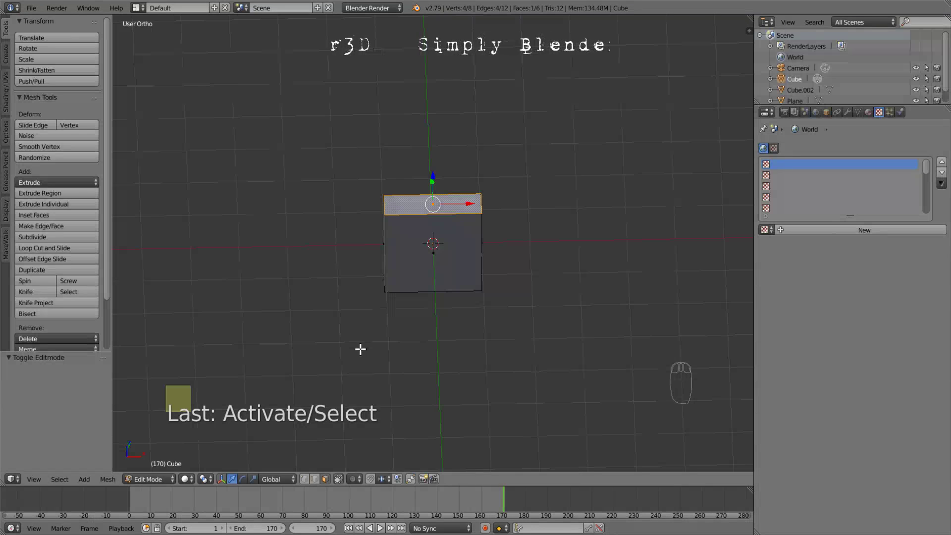
key(w)
mouse_move(527, 201)
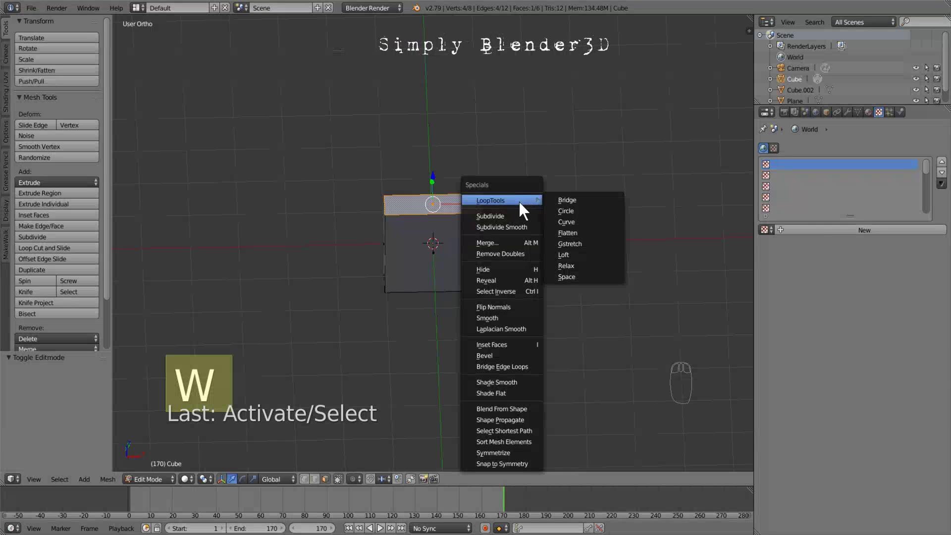
click(489, 216)
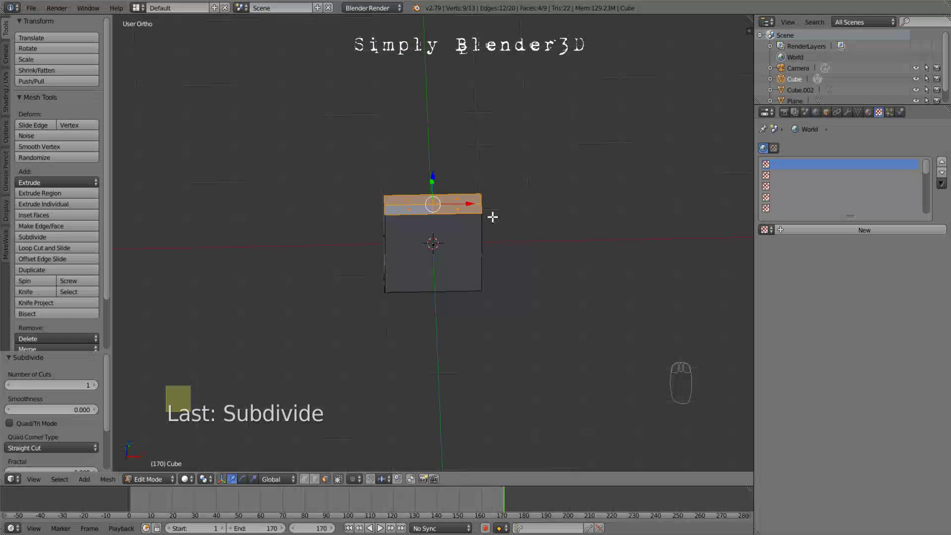
click(94, 383)
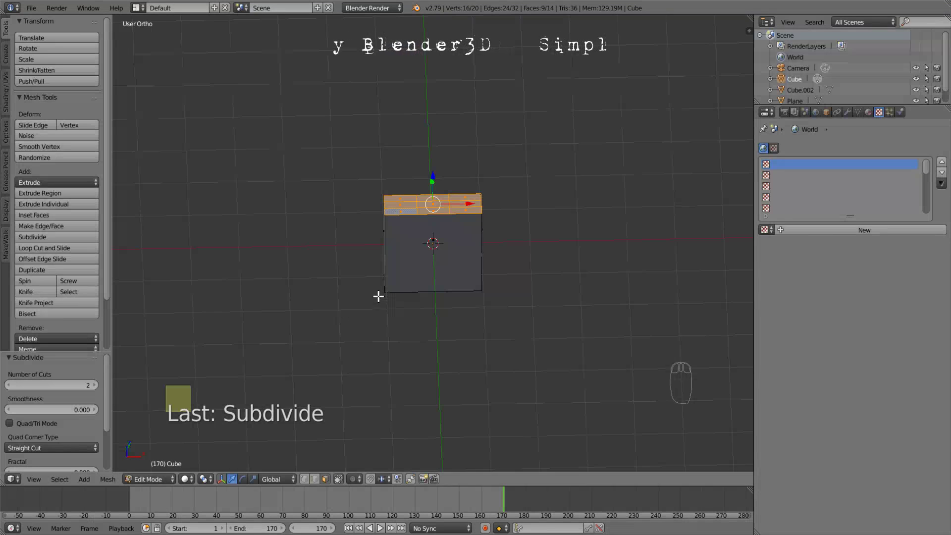
Step: Raise the three middle faces of the subdivided top by 0.4 along Z to form a tombstone-like peak
right_click(447, 199)
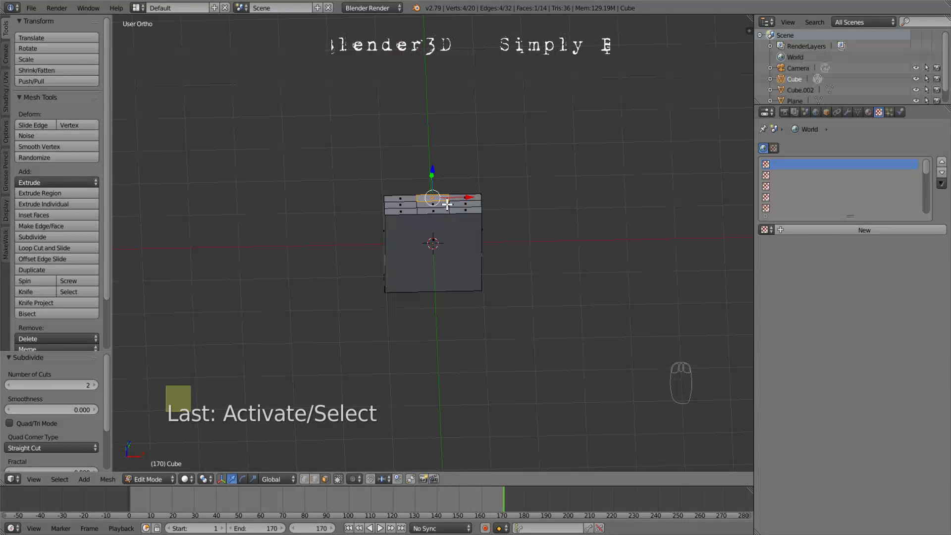
shift+right_click(446, 206)
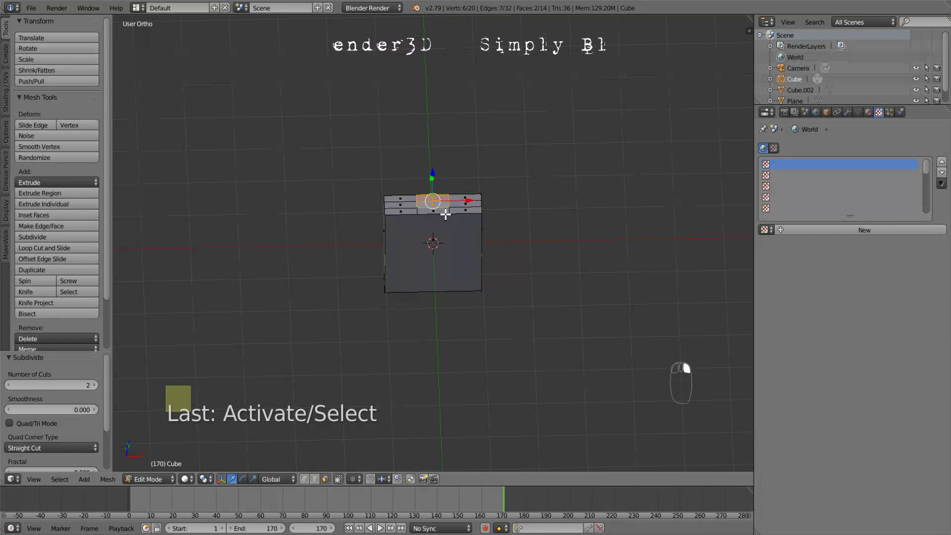
shift+right_click(448, 212)
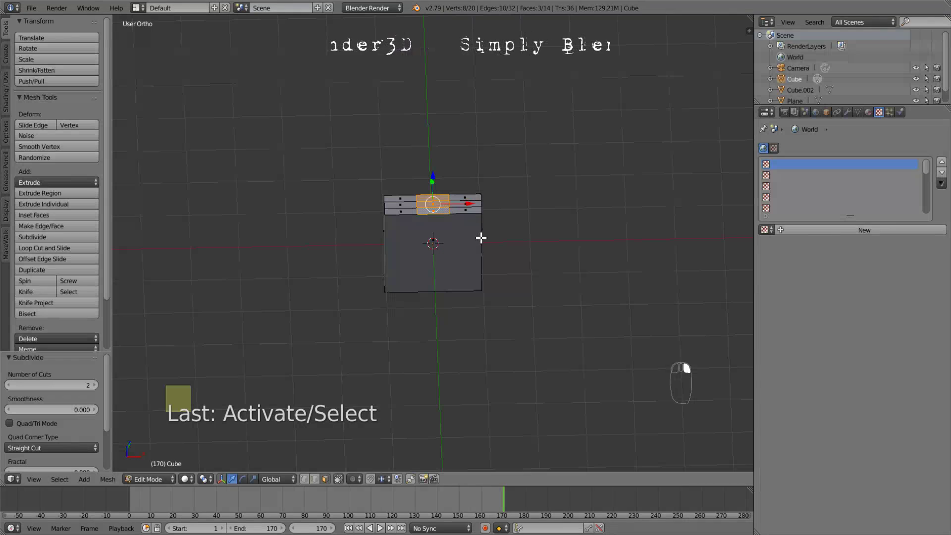
scroll(468, 231, up, 4)
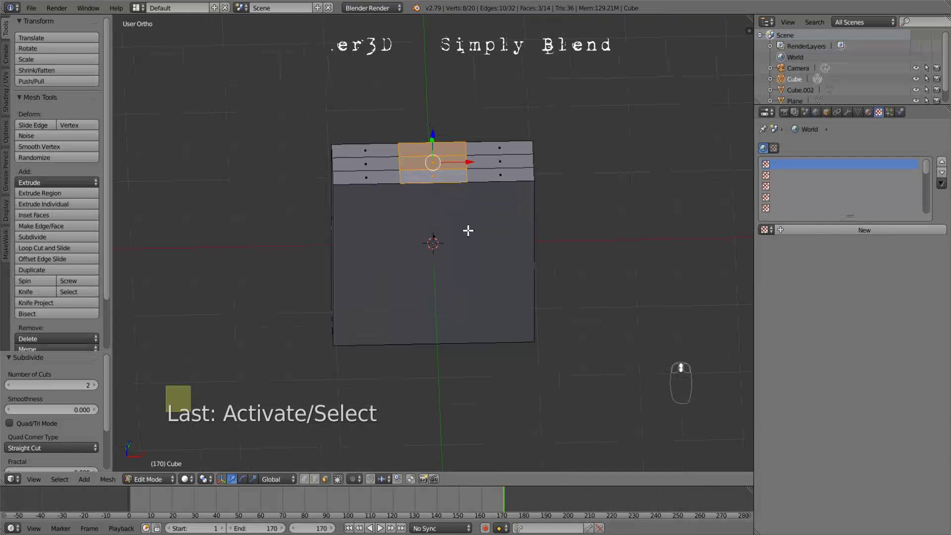
scroll(467, 231, down, 1)
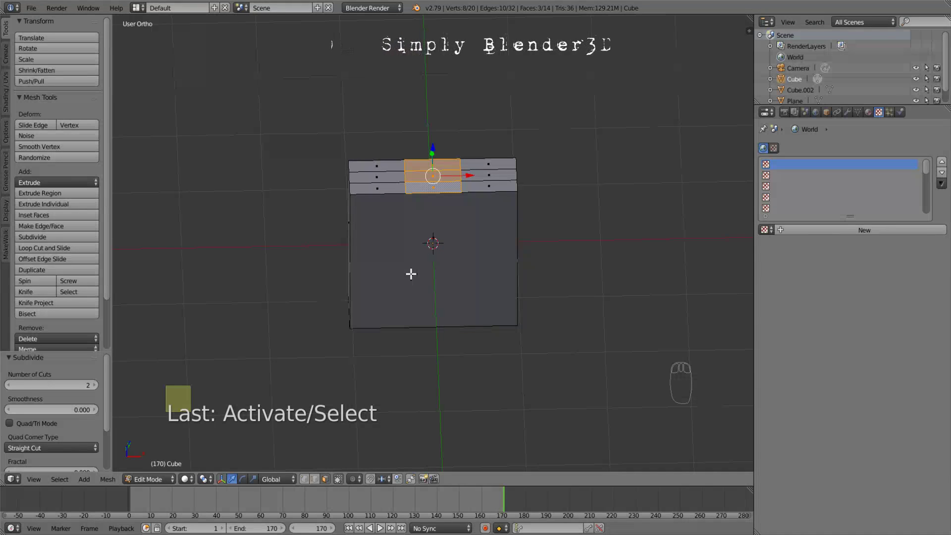
key(g)
key(z)
text(.4)
key(Return)
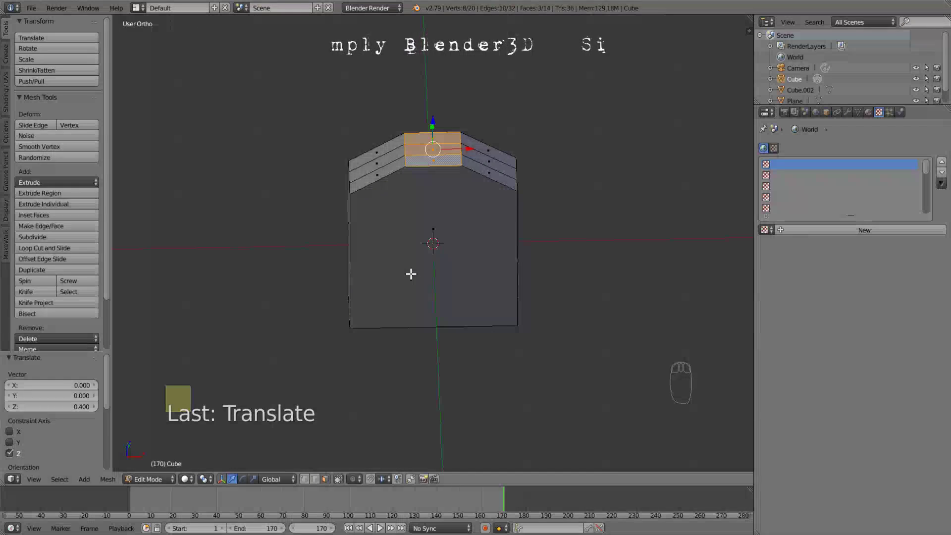
Step: Return to Object Mode, set the object's origin to its geometry, and apply its scale
key(Tab)
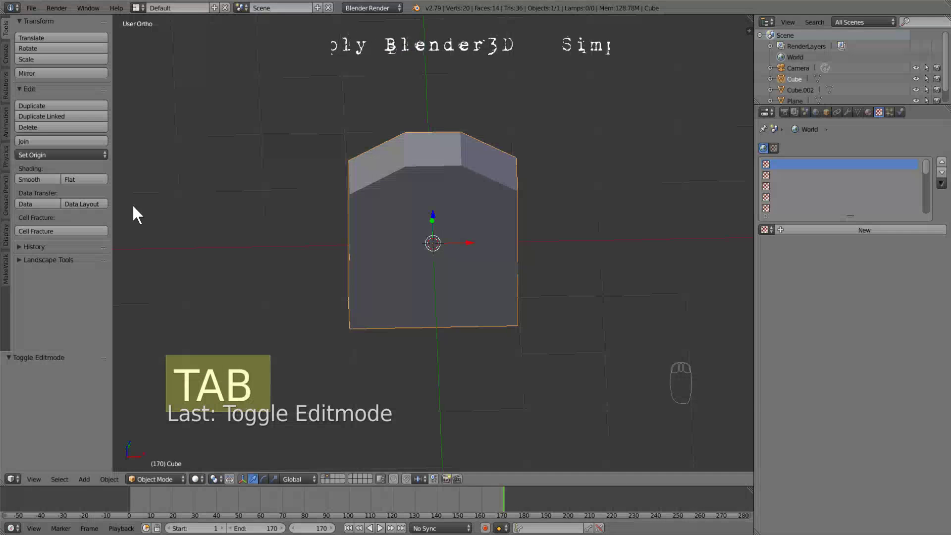
click(87, 156)
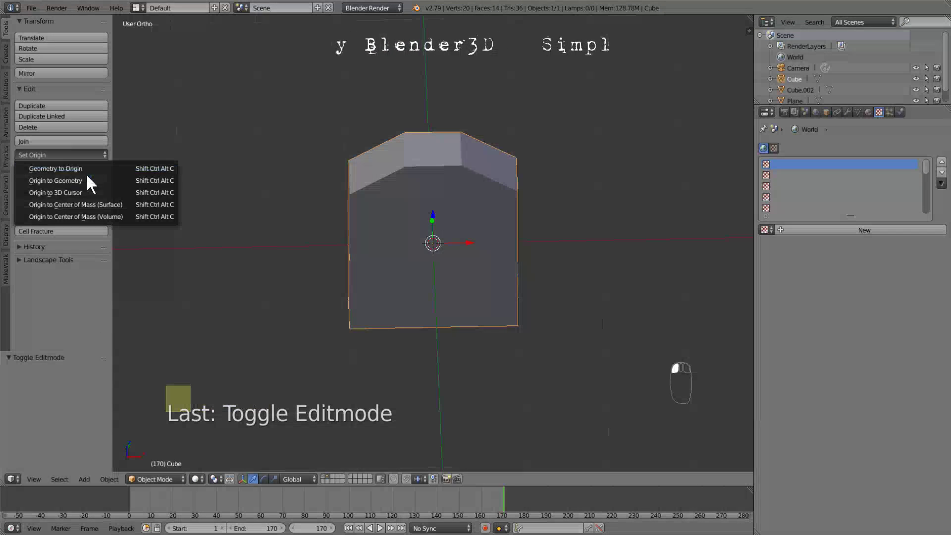
click(56, 181)
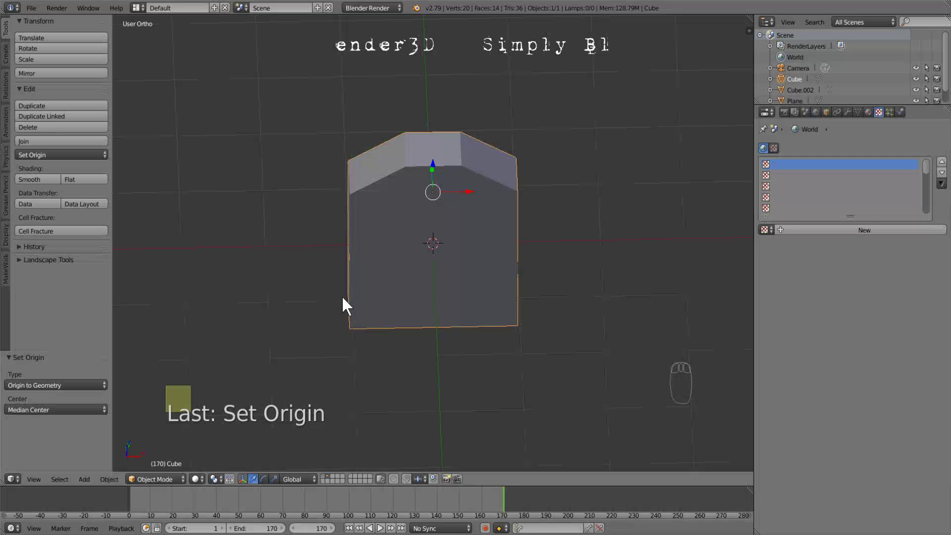
key(ctrl+a)
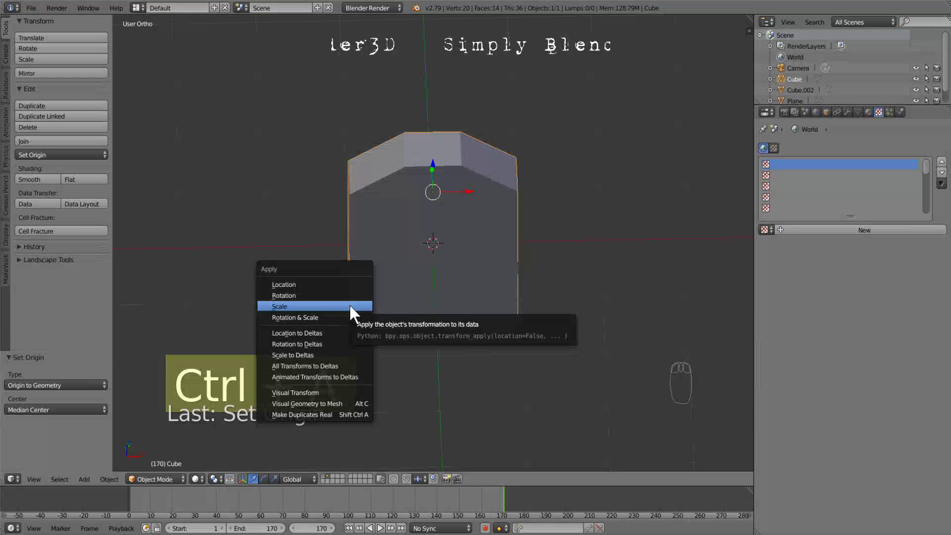
click(350, 305)
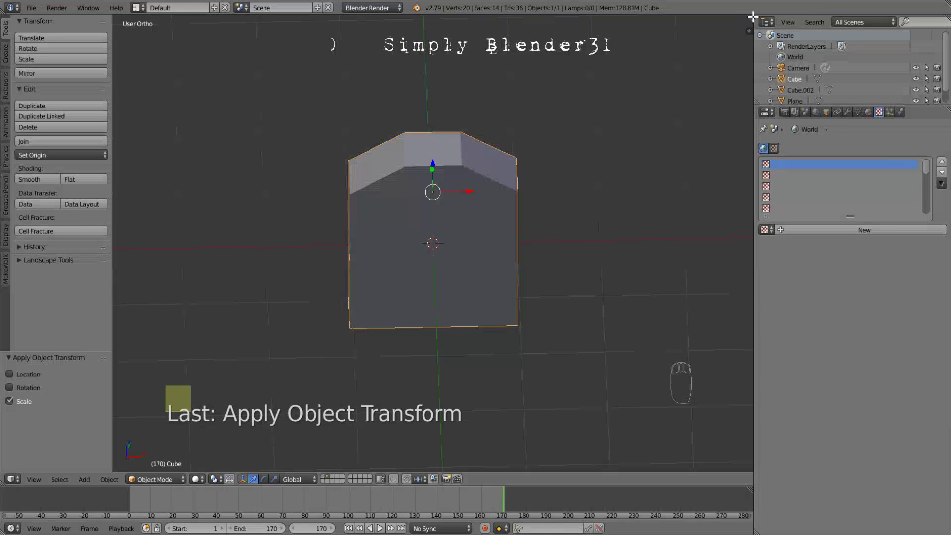
Step: Split the 3D View vertically and change the new area to the UV/Image Editor
drag(745, 18, 650, 13)
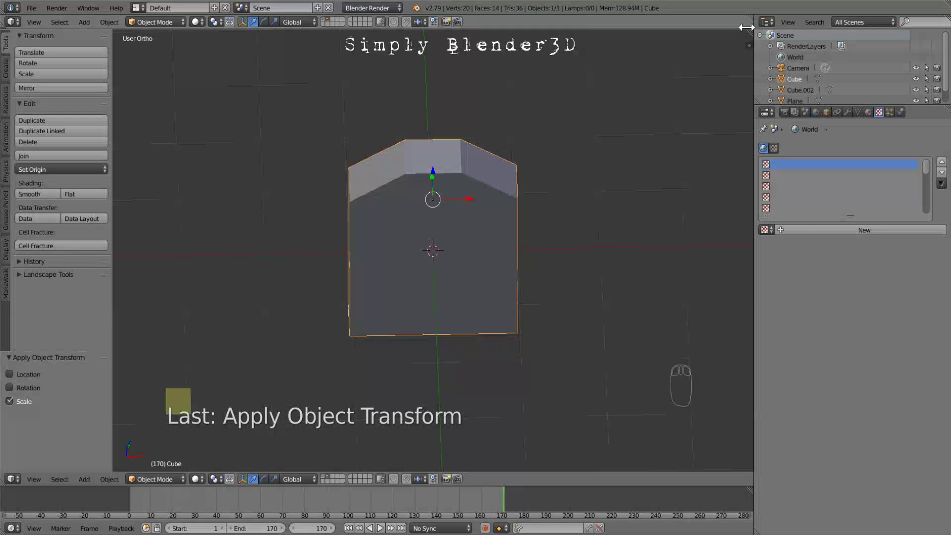
drag(750, 35, 469, 97)
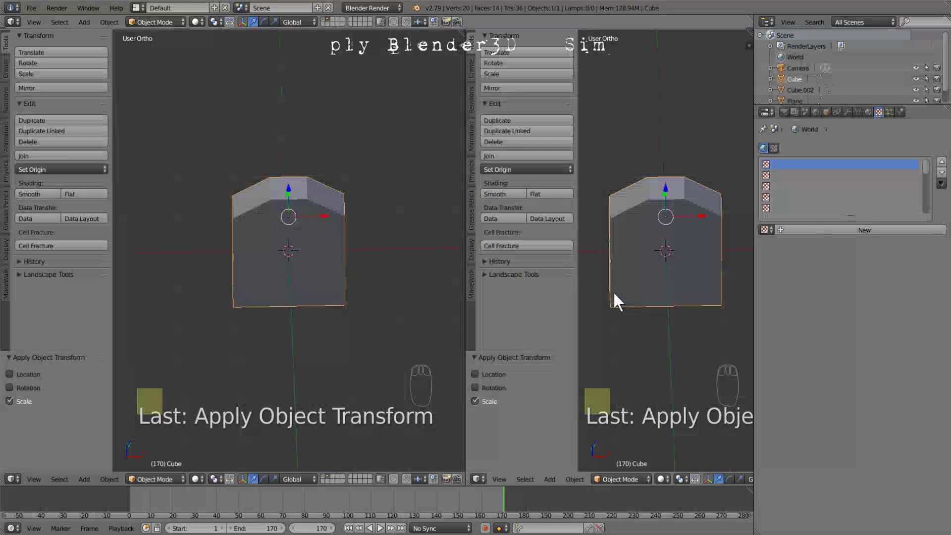
click(478, 479)
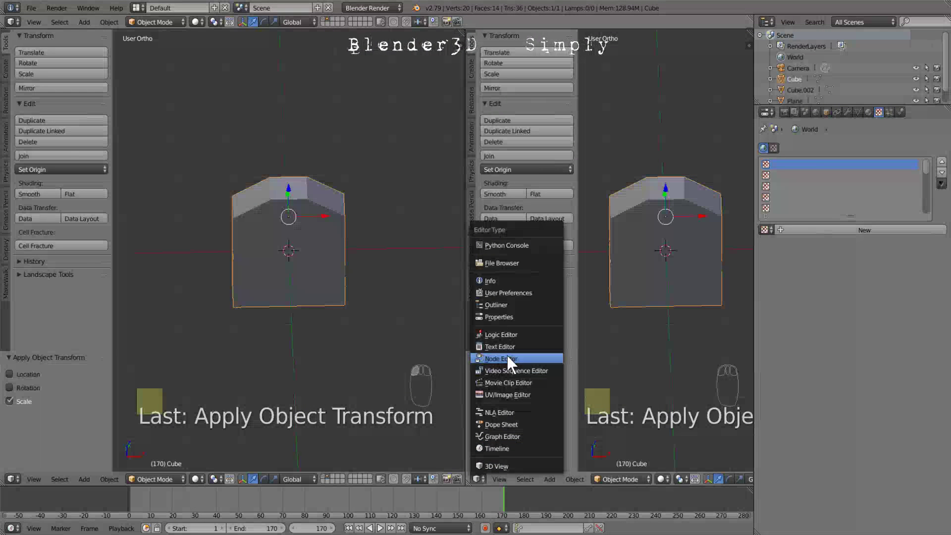
click(503, 394)
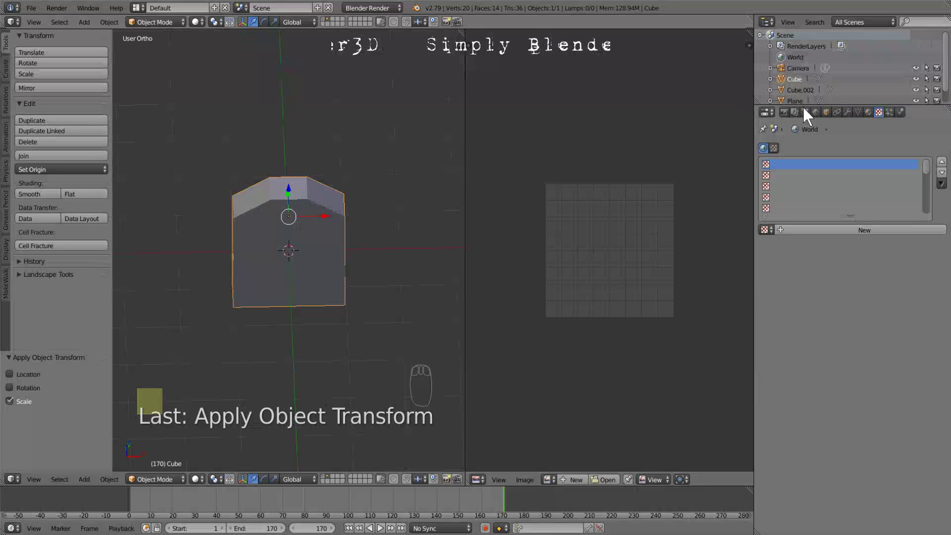
Step: Give the reshaped cube a new material and make it shadeless
click(869, 112)
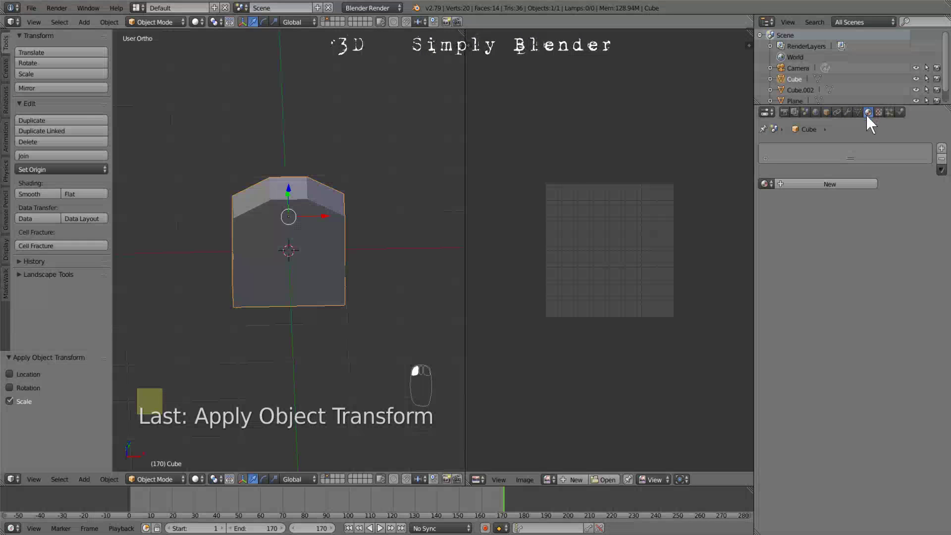
click(819, 185)
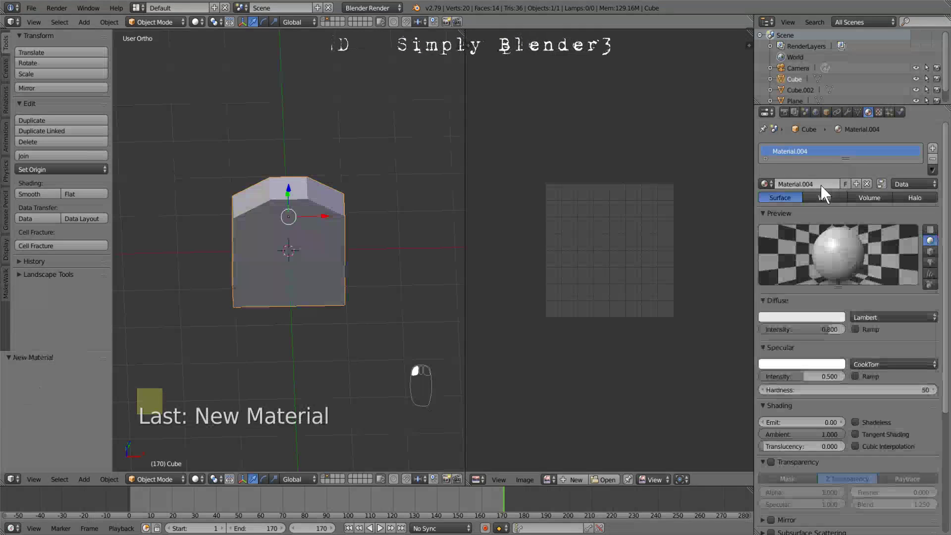
click(856, 422)
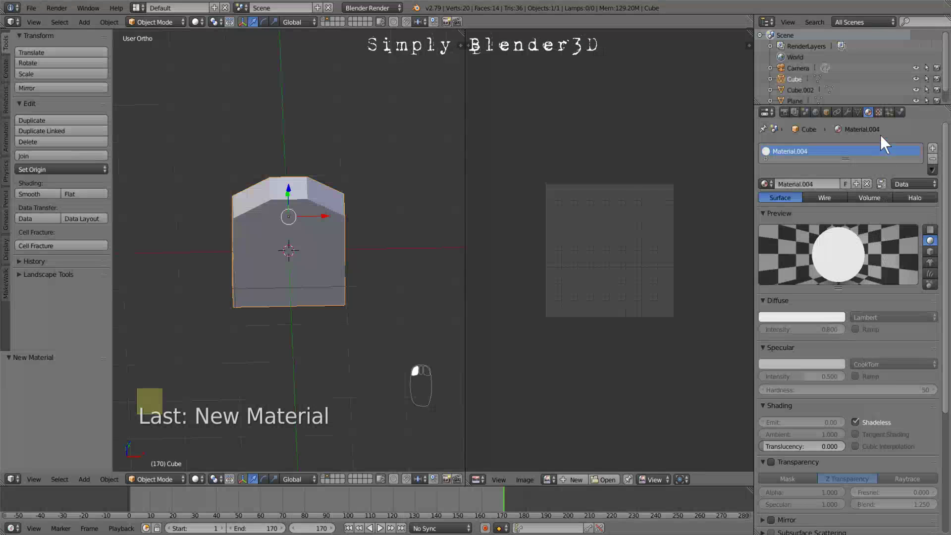
Step: Add a new image texture to the block's material and load unnamed (1).jpg from the File for Game folder on the Desktop
click(877, 112)
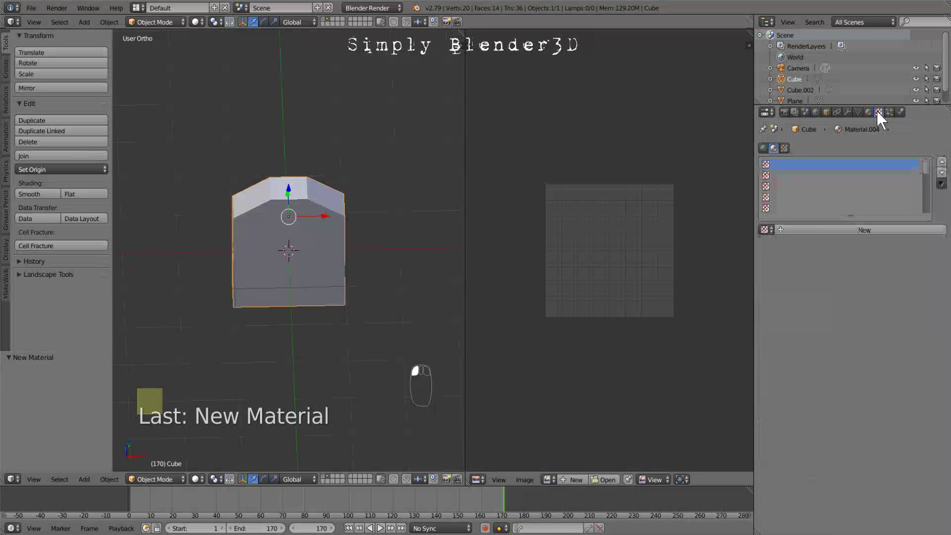
click(845, 231)
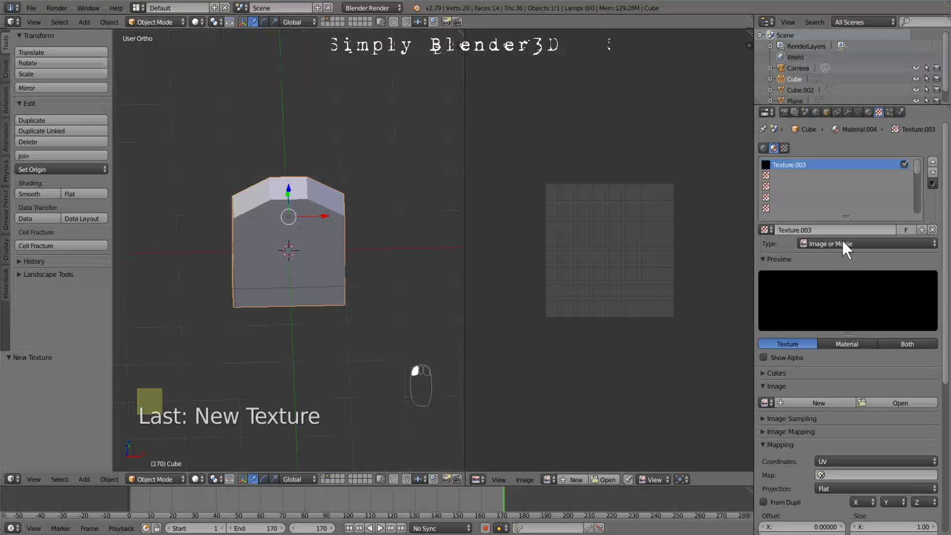
click(884, 402)
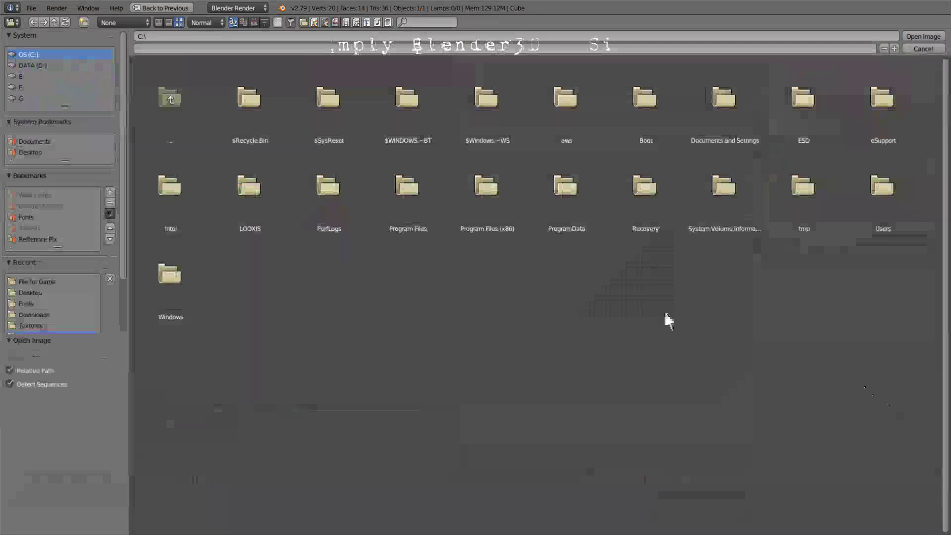
click(33, 151)
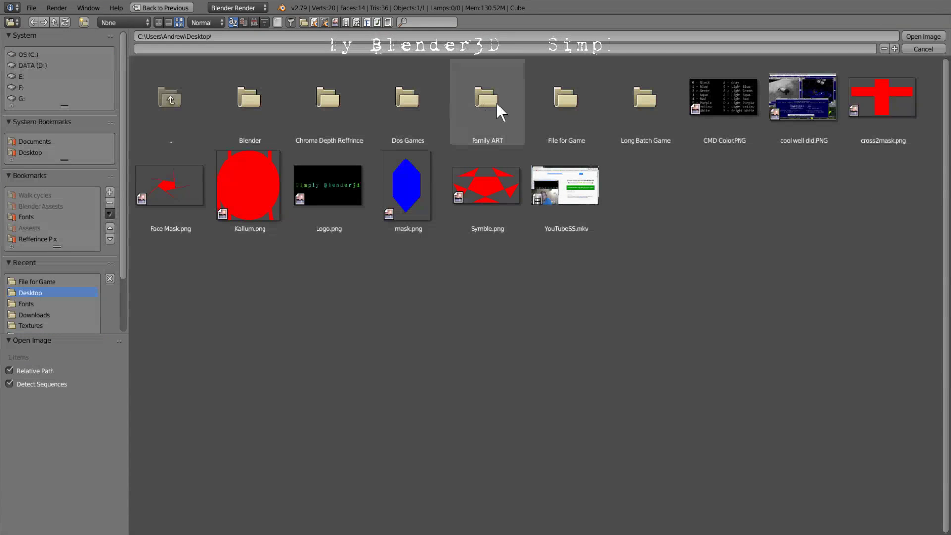
click(546, 101)
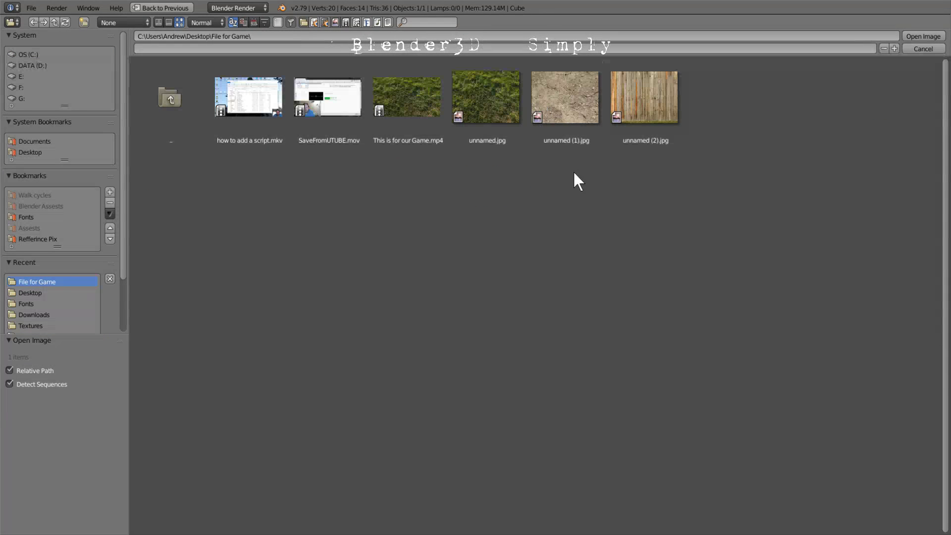
click(559, 105)
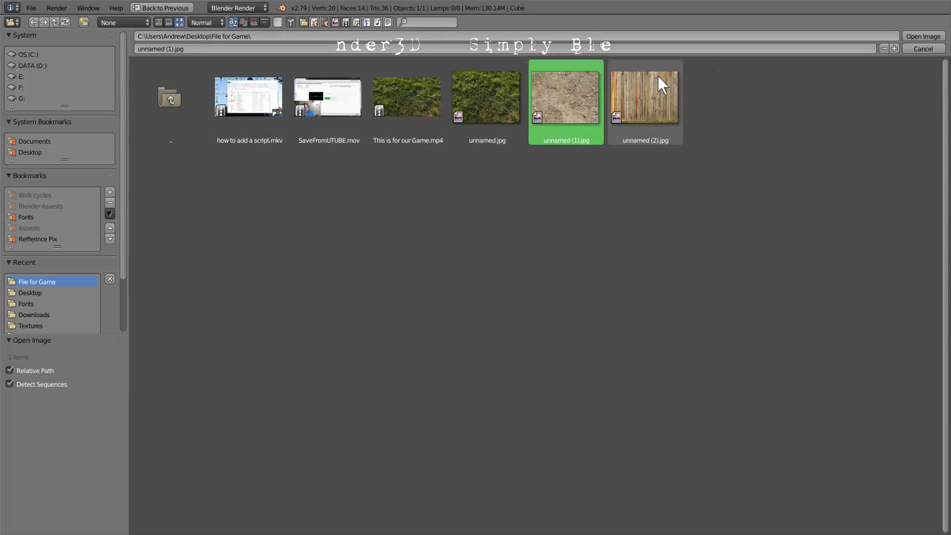
click(916, 37)
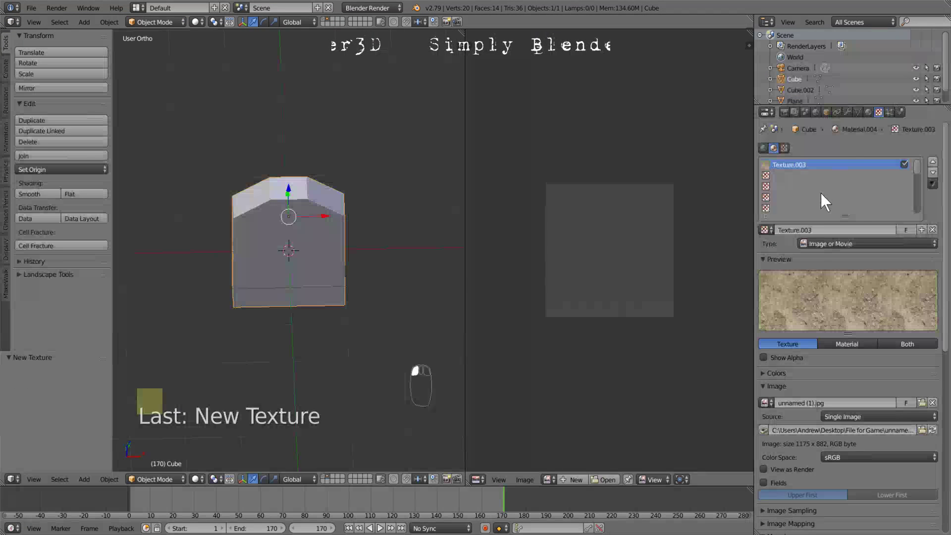
Step: Show unnamed (1).jpg in the UV/Image Editor, unwrap all of the block's faces onto it, and return to Object Mode
click(547, 479)
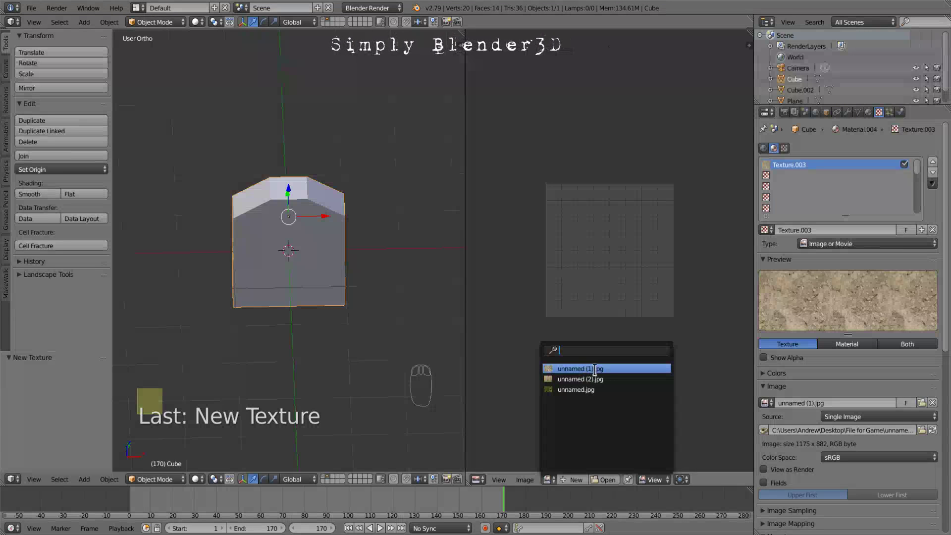
click(612, 369)
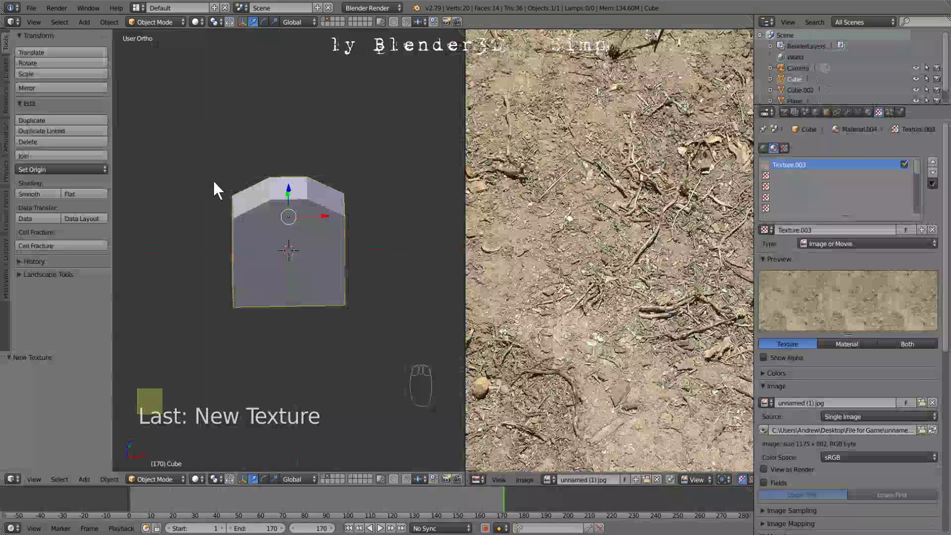
key(Tab)
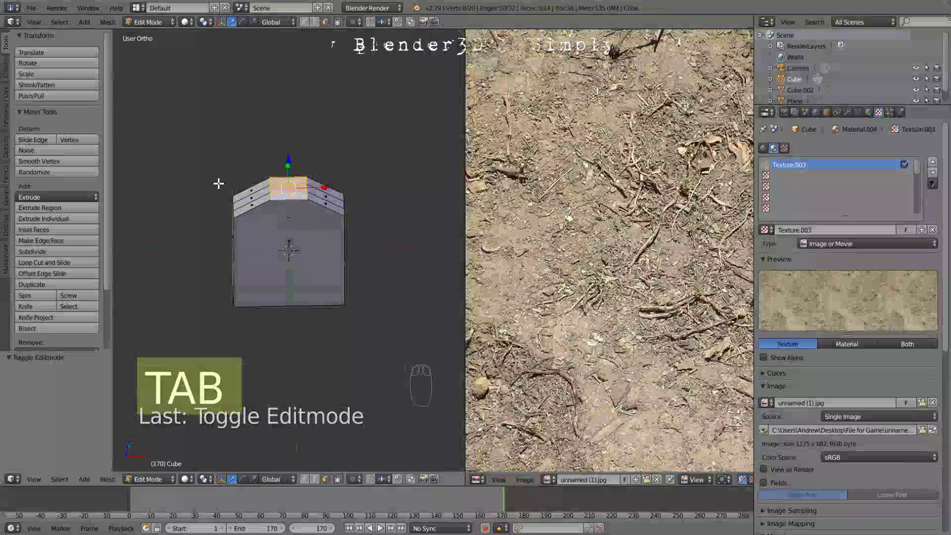
key(a)
key(a)
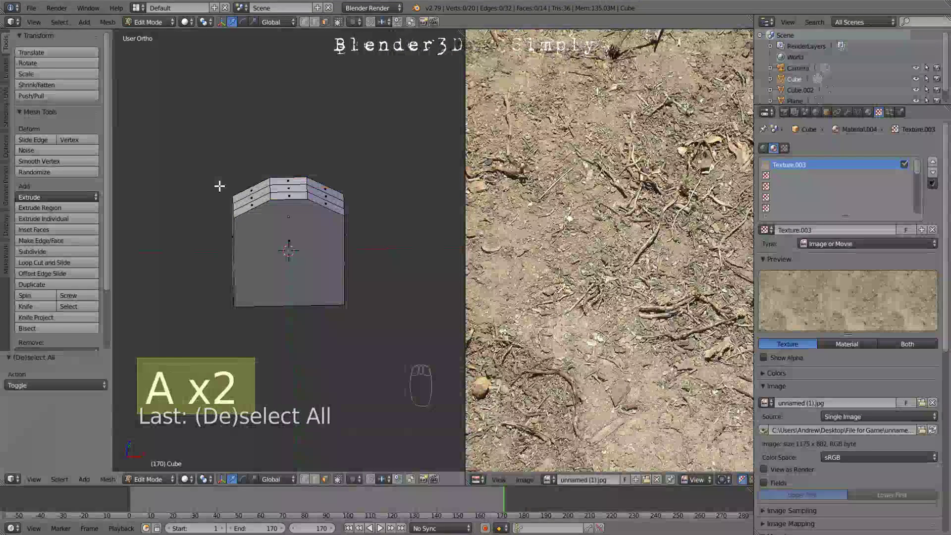
key(a)
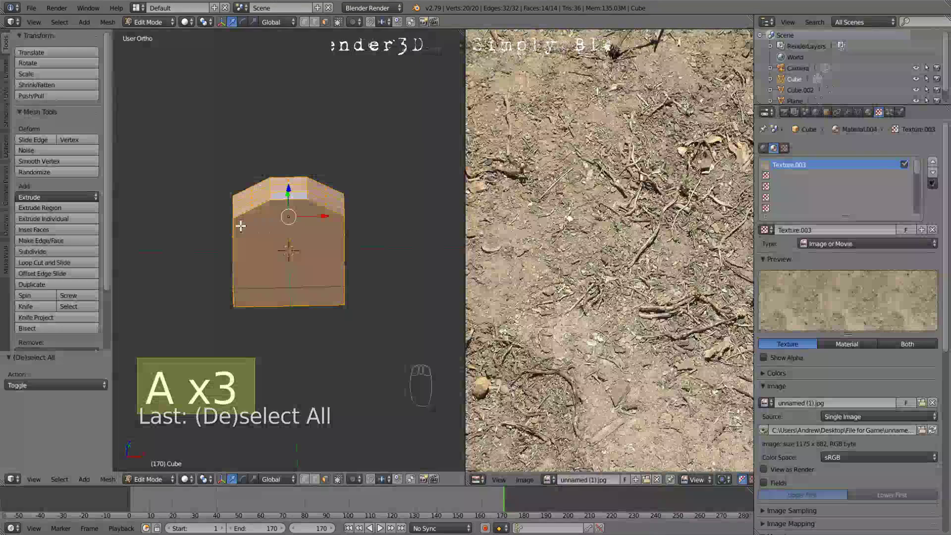
key(u)
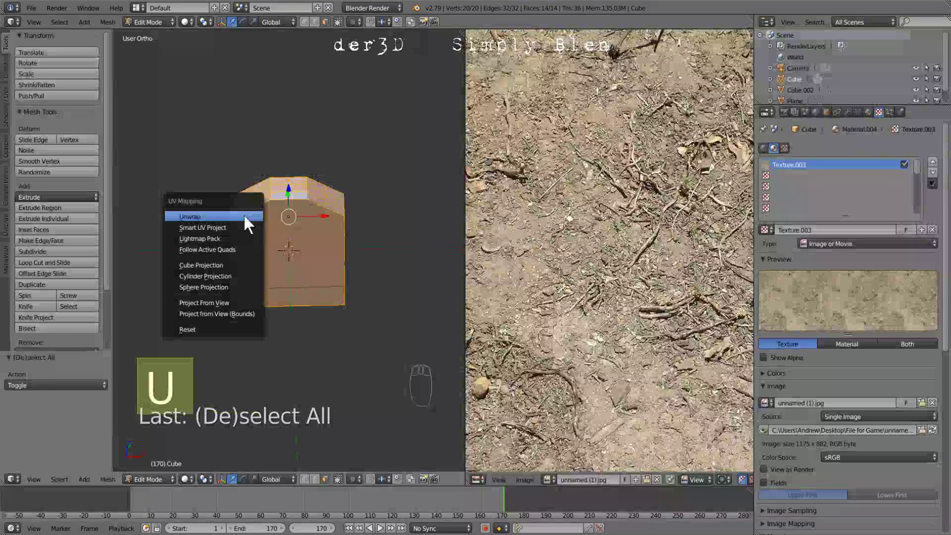
click(244, 217)
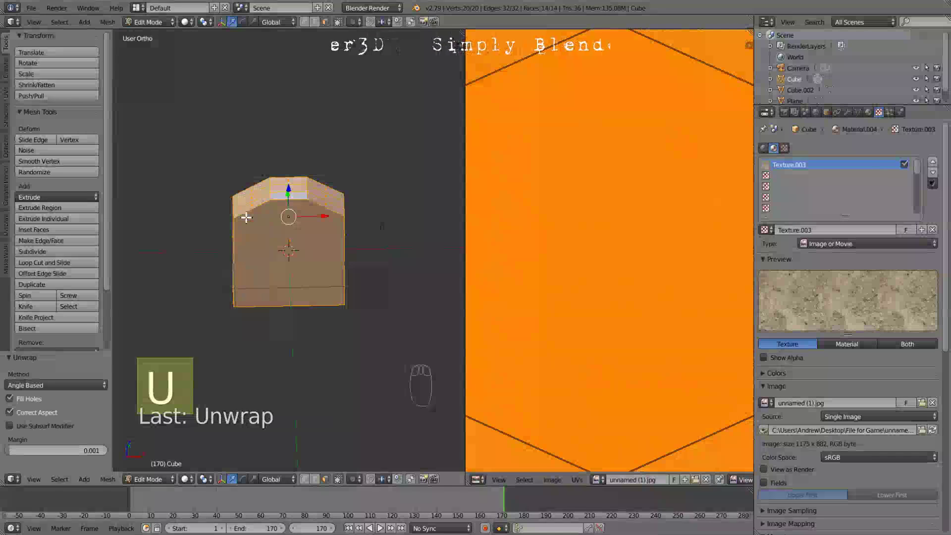
scroll(627, 239, down, 3)
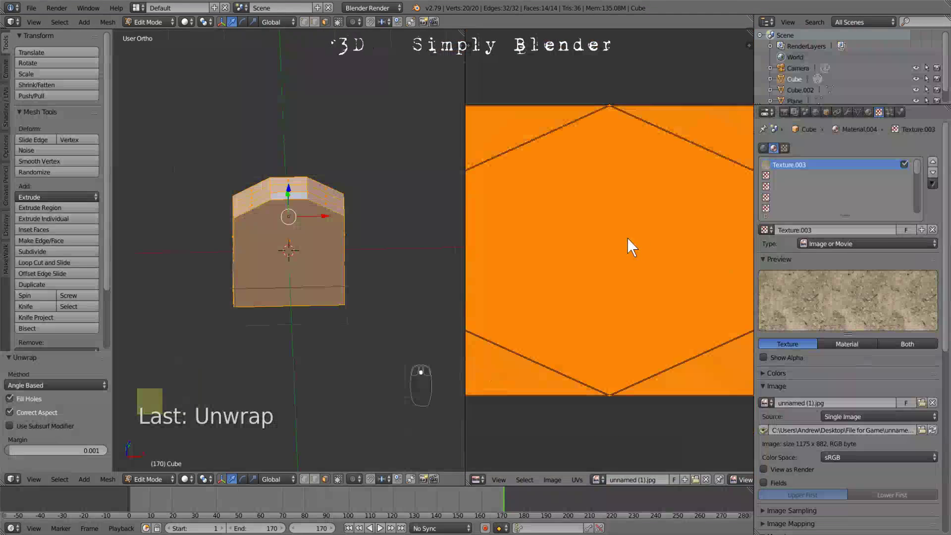
scroll(627, 237, down, 2)
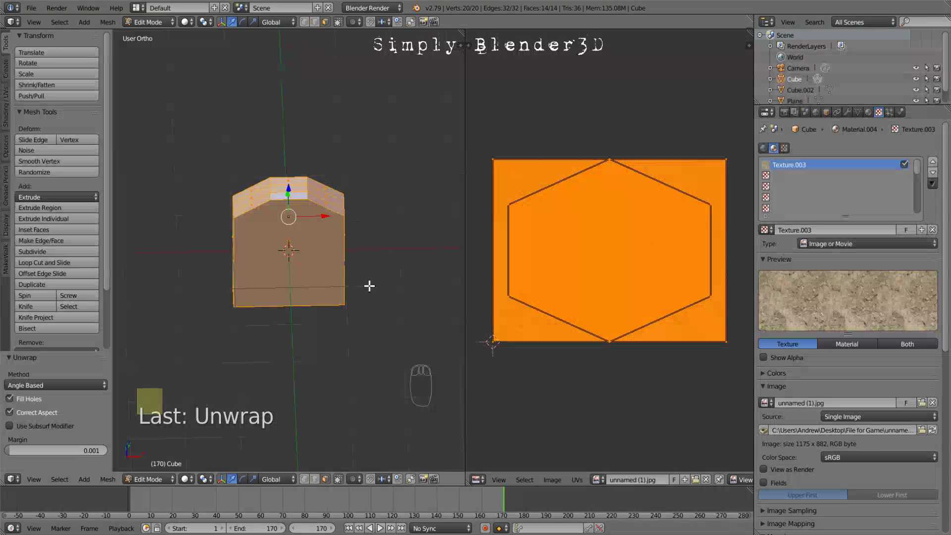
key(Tab)
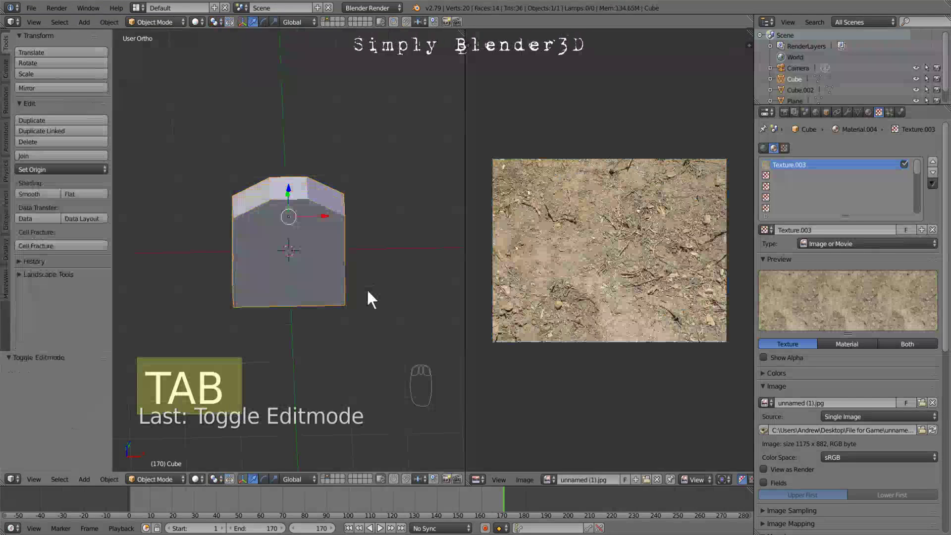
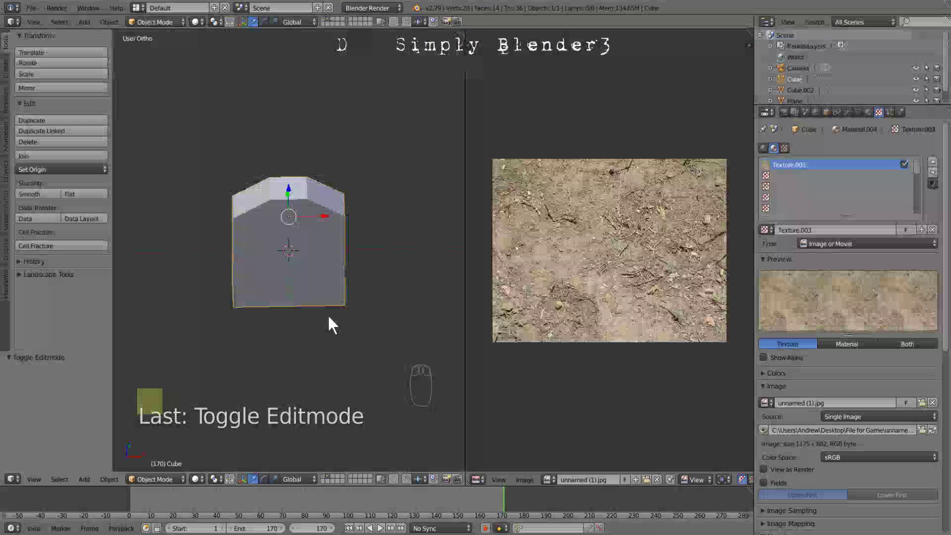
Step: Switch to the empty third layer and join the UV/Image Editor area back into the 3D View
key(x)
click(333, 474)
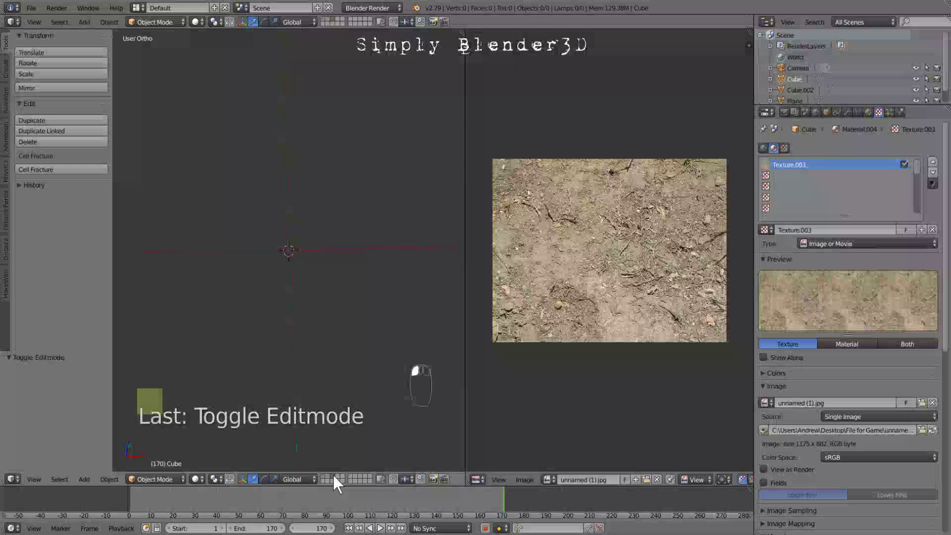
right_click(465, 246)
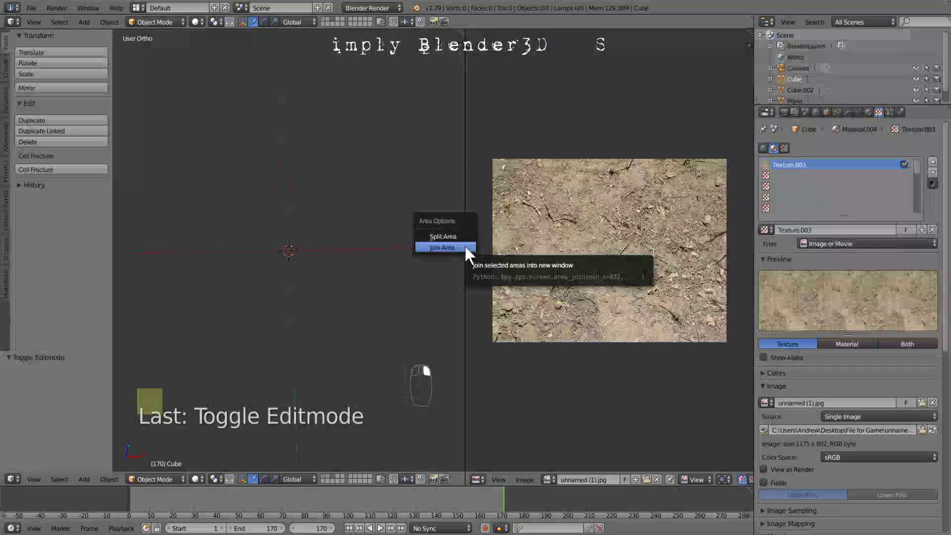
click(464, 246)
right_click(472, 245)
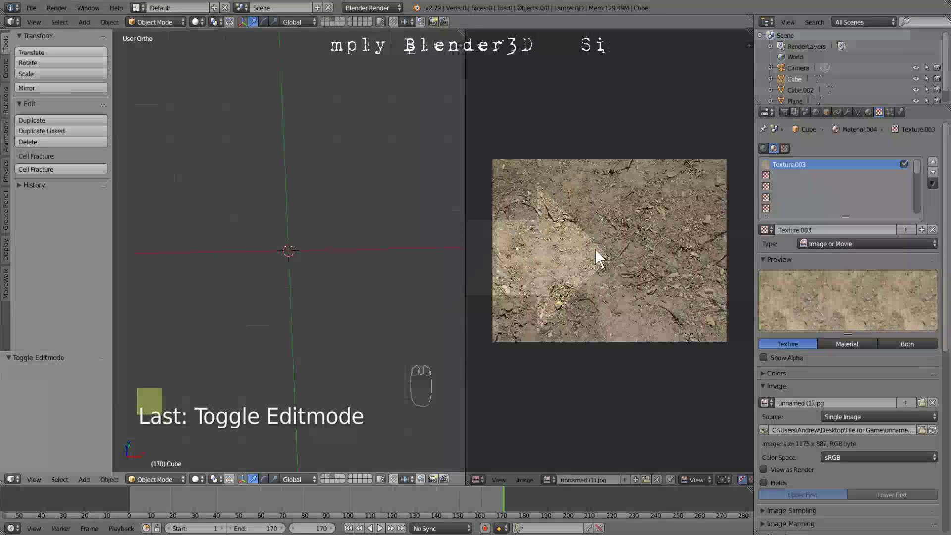
click(649, 249)
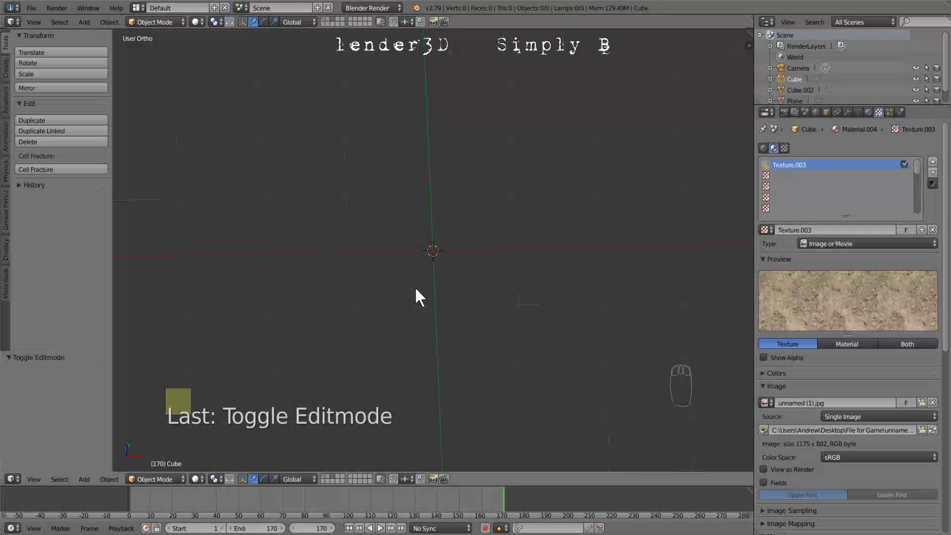
Step: Add a UV sphere at the 3D cursor and scale it by 0.2 in front view
key(shift+a)
mouse_move(416, 287)
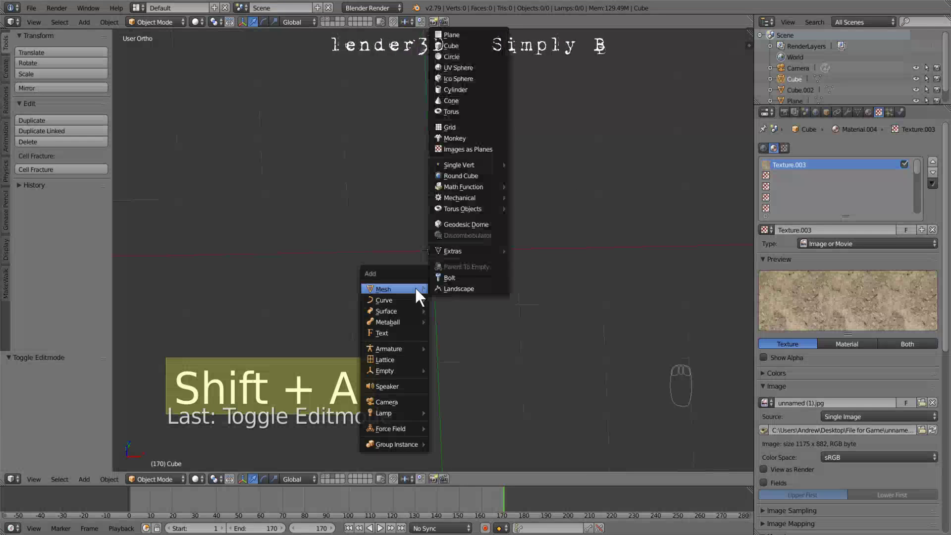
click(481, 71)
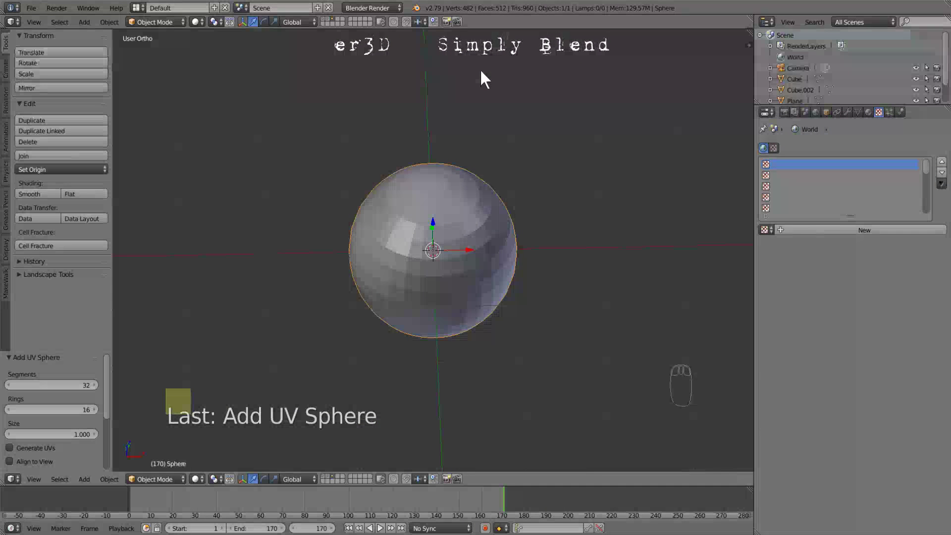
scroll(571, 178, down, 3)
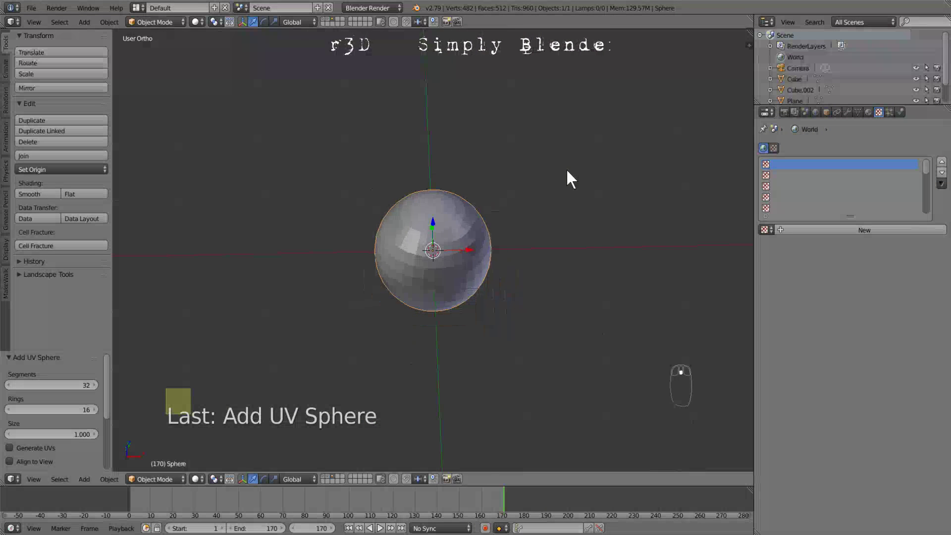
middle_drag(566, 172, 553, 140)
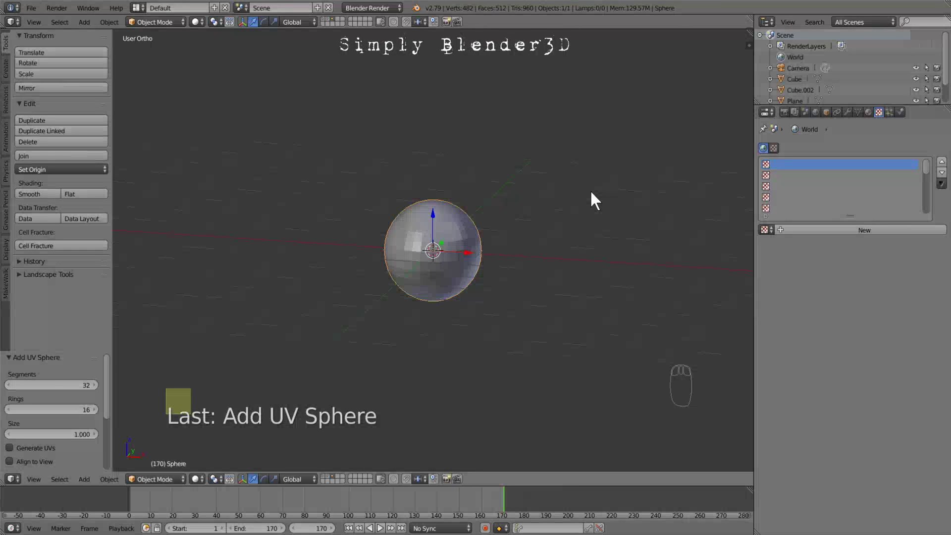
key(KP_1)
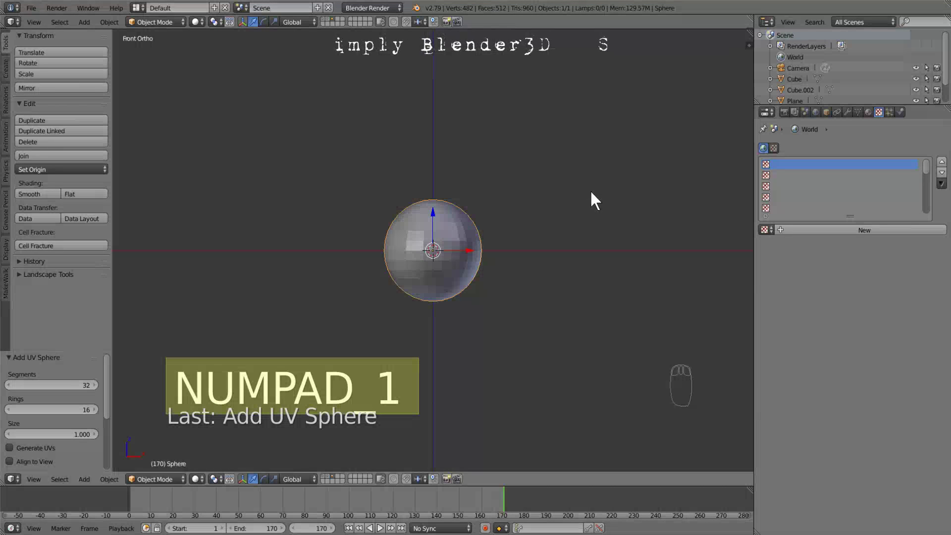
text(s)
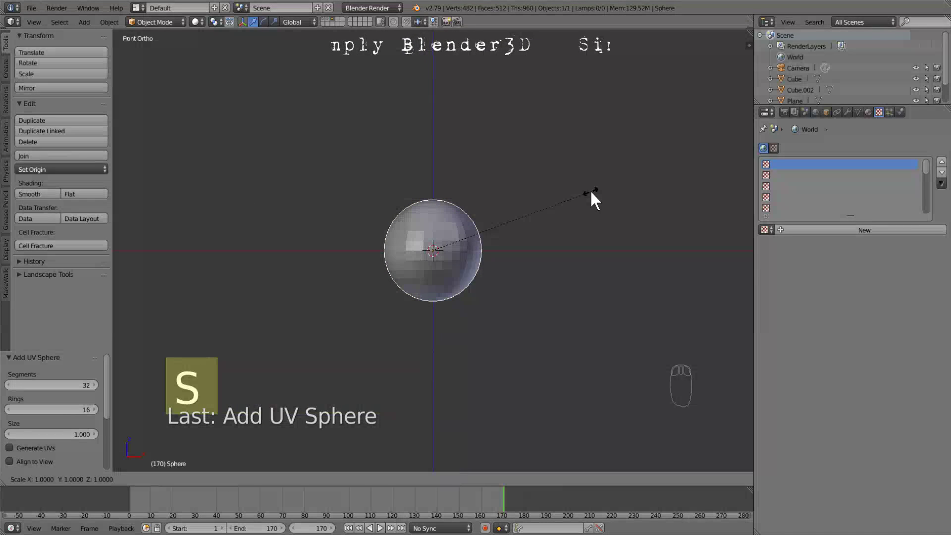
text(.2)
click(590, 193)
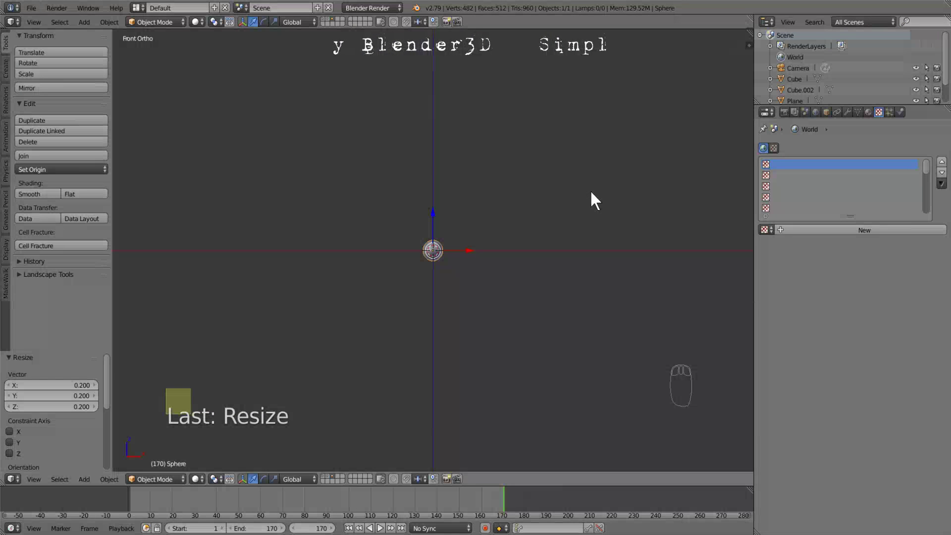
scroll(589, 190, up, 5)
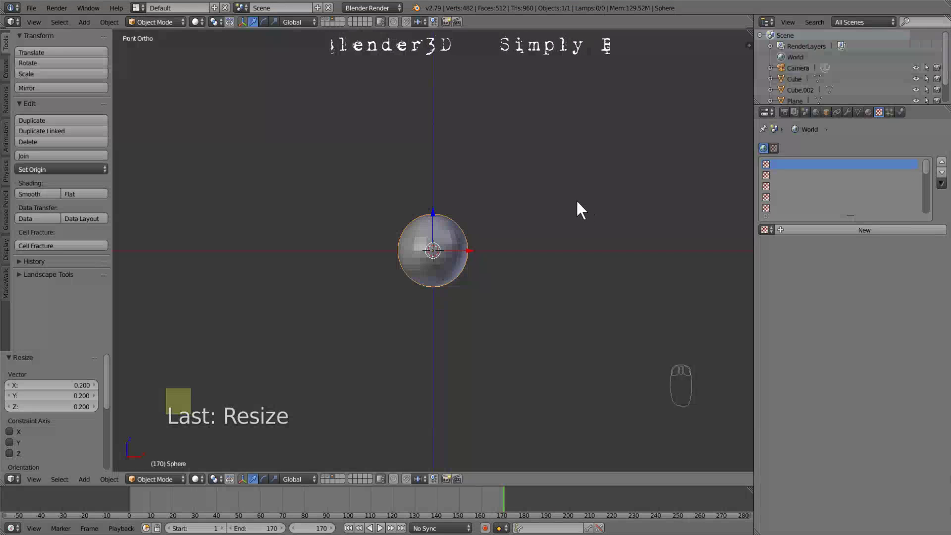
Step: Add a cylinder mesh at the 3D cursor and scale it uniformly by 0.15
key(shift+a)
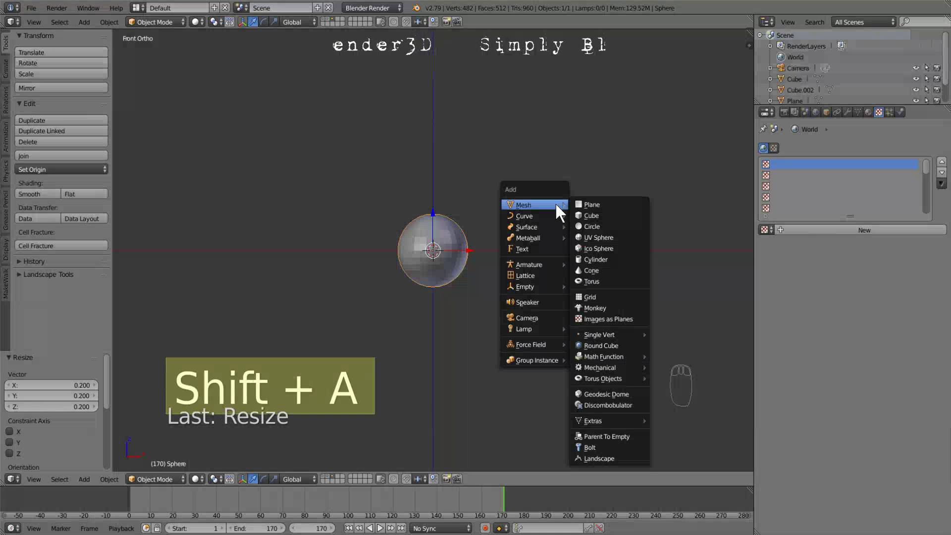
click(592, 255)
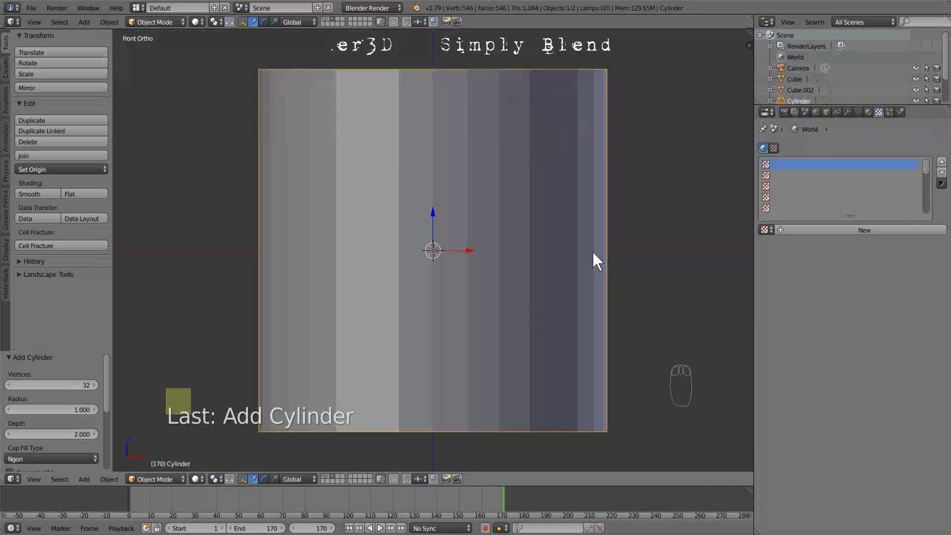
text(s.1)
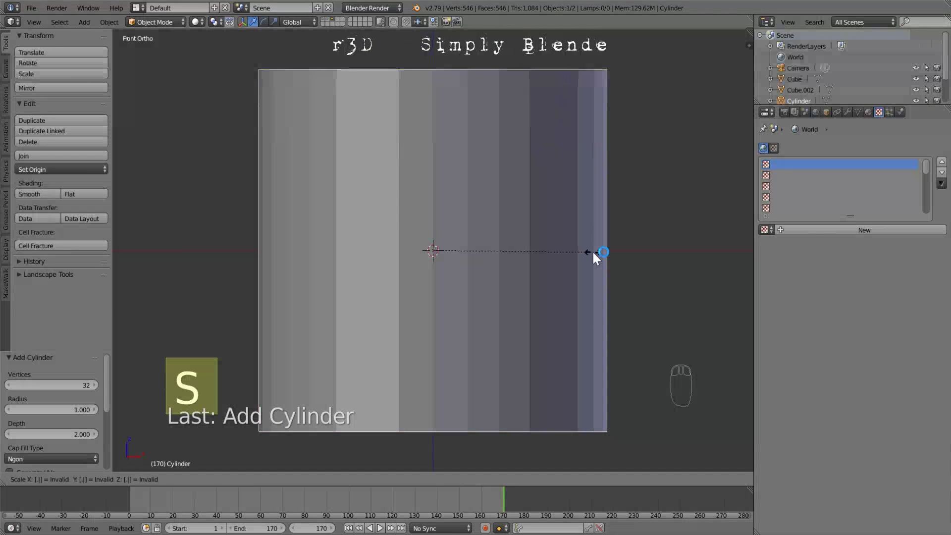
text(5)
key(Return)
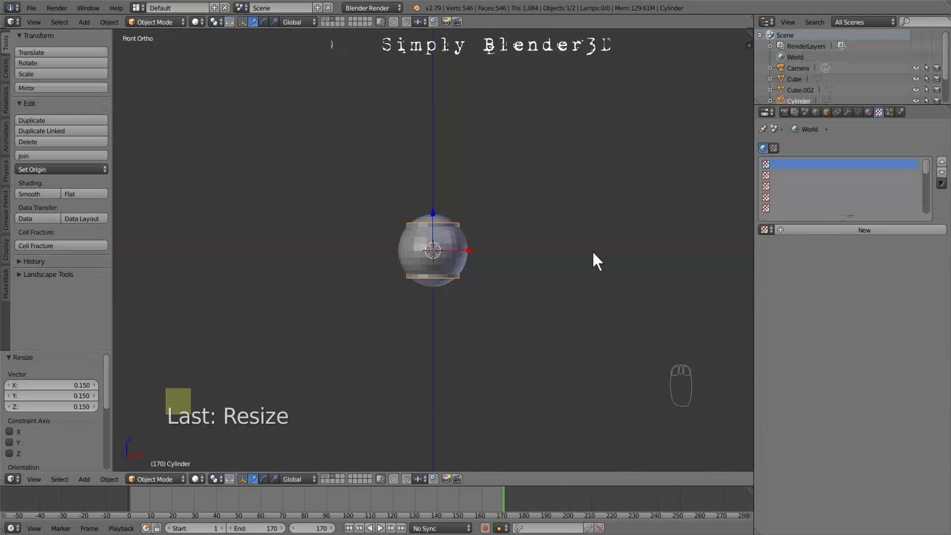
Step: Stretch the cylinder by 2.5 along Z, and scale the whole cylinder by 0.68
key(s)
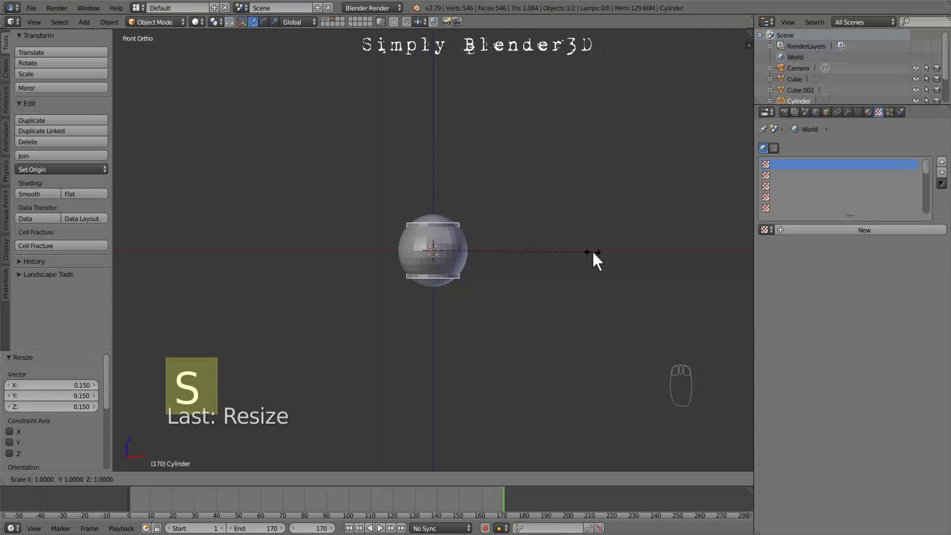
text(z2.5)
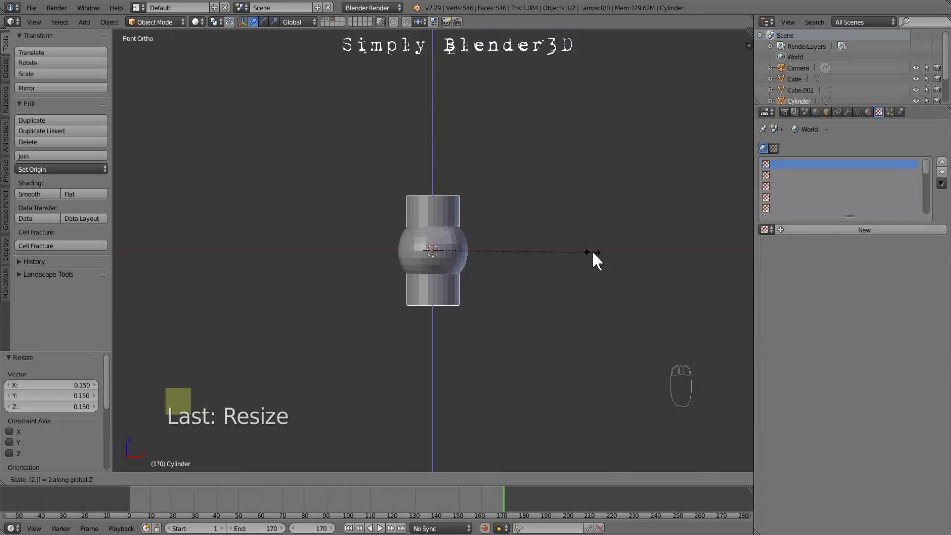
key(Return)
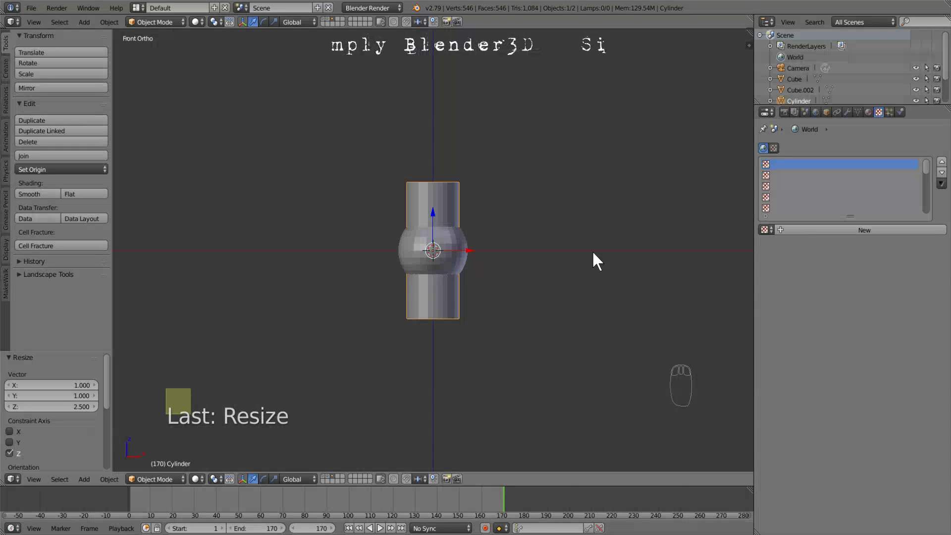
text(s)
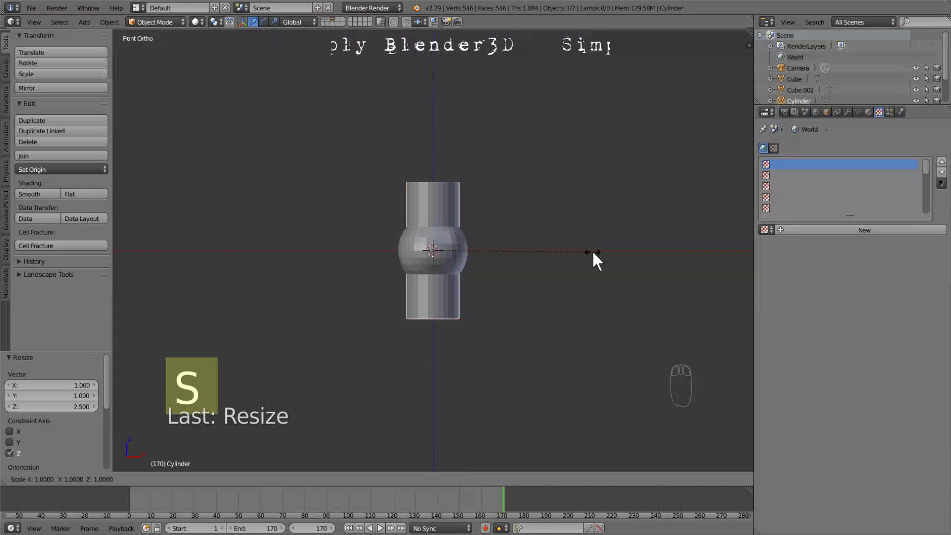
text(.68)
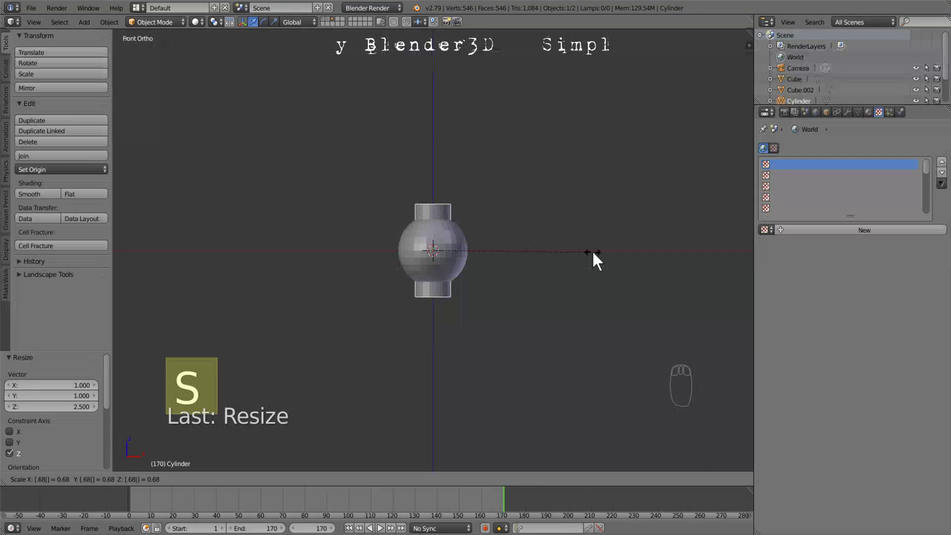
key(Return)
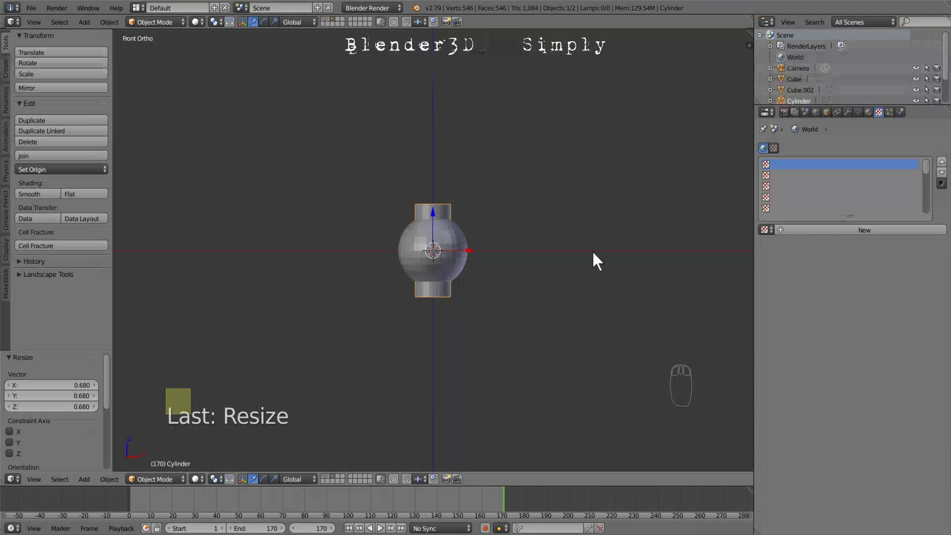
Step: Move the cylinder -0.4 along X and place a duplicate of it 0.8 along X on the sphere's other side
key(g)
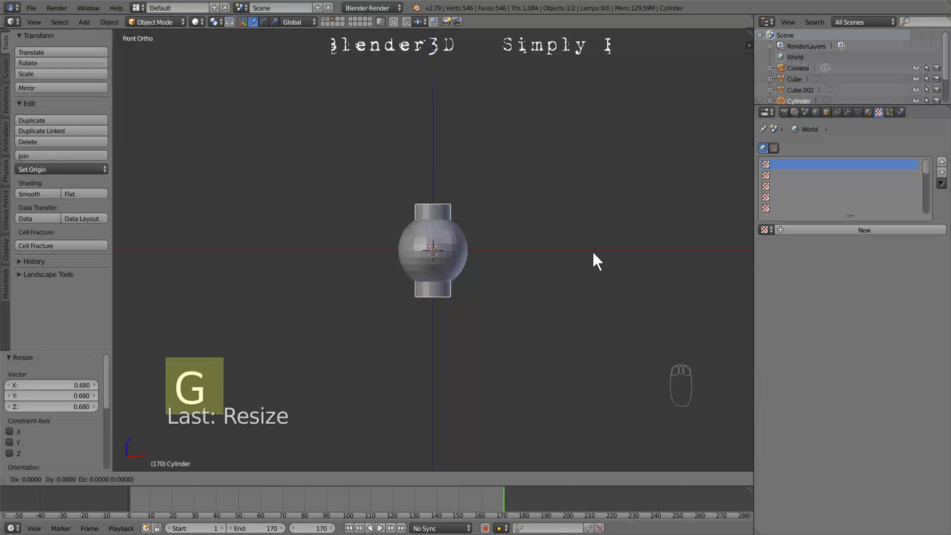
key(x)
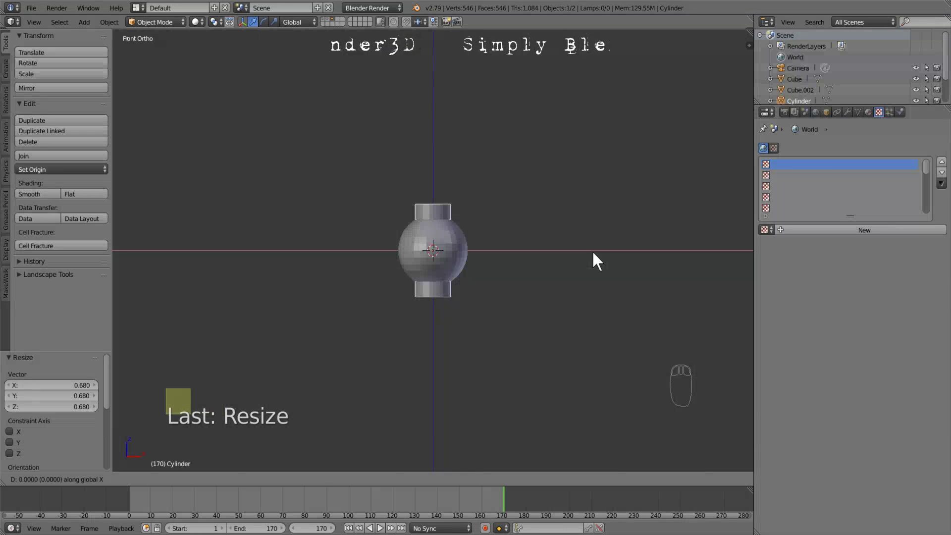
text(4)
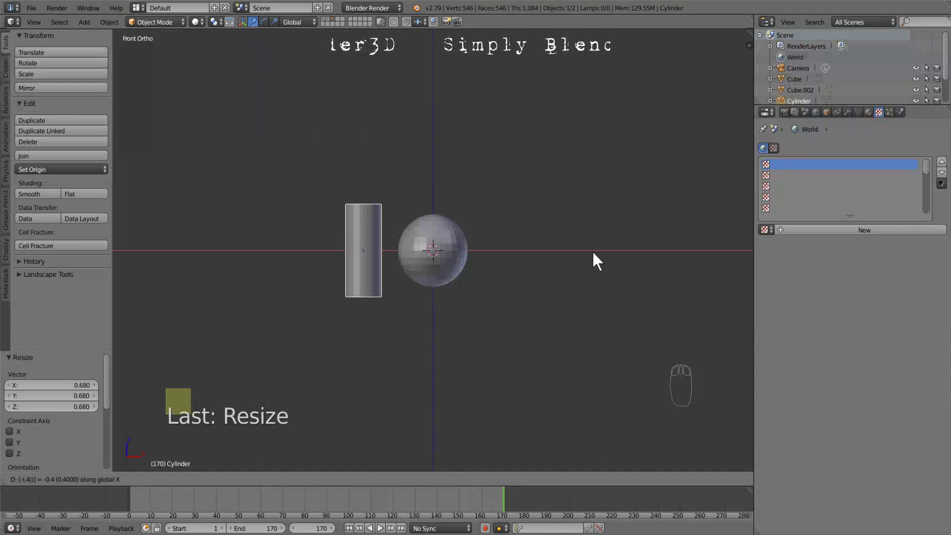
key(Return)
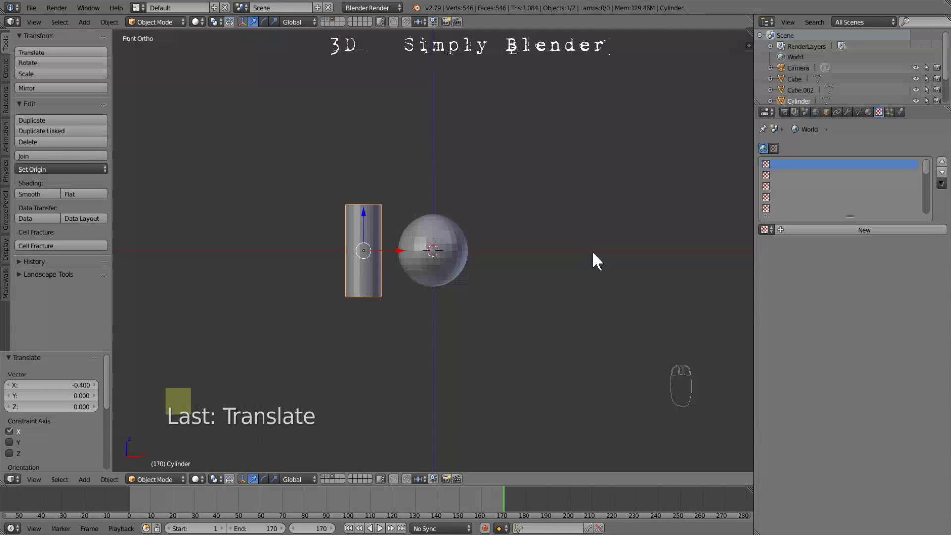
key(shift+d)
text(x)
text(.8)
key(Return)
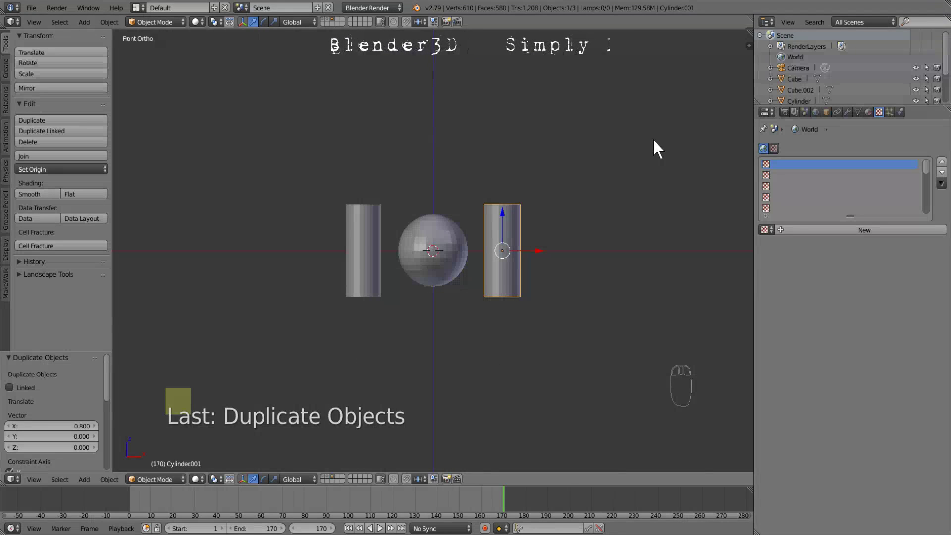
Step: Rotate the cylinders in front view to lie nearly horizontal against the sphere: the duplicate about -87.5°, the original about 86.4°
key(r)
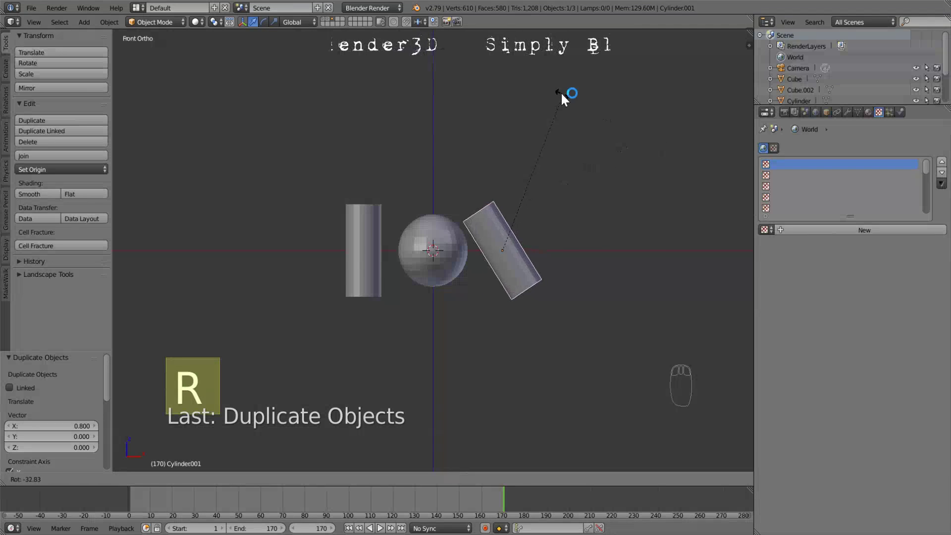
click(409, 101)
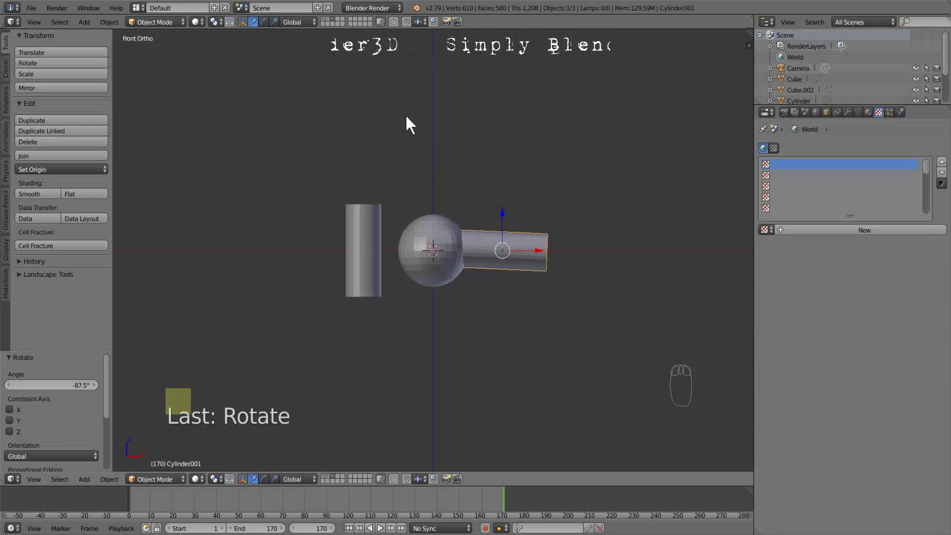
click(362, 236)
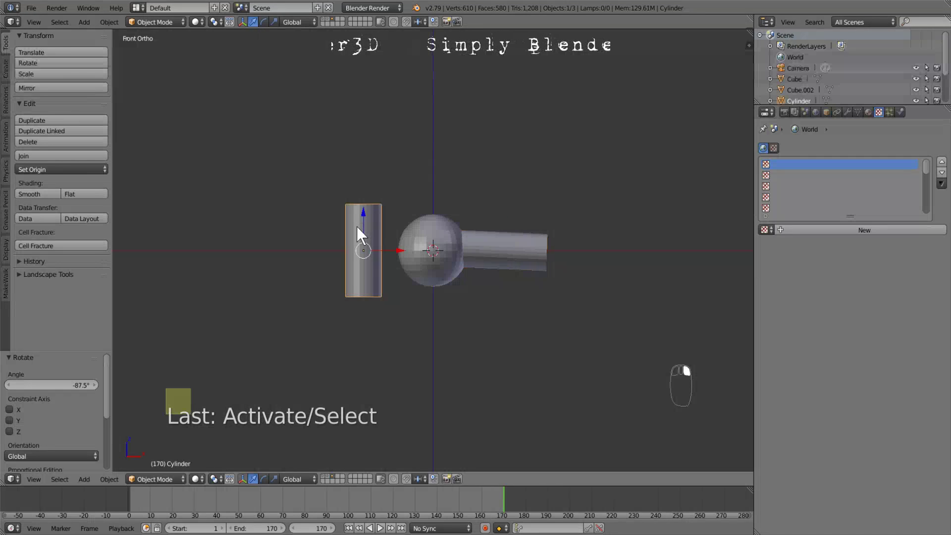
key(r)
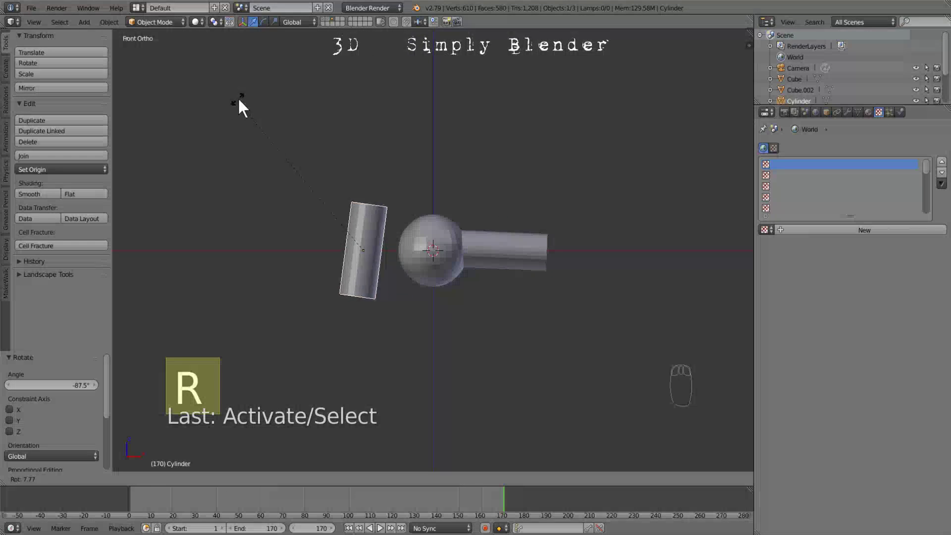
click(437, 147)
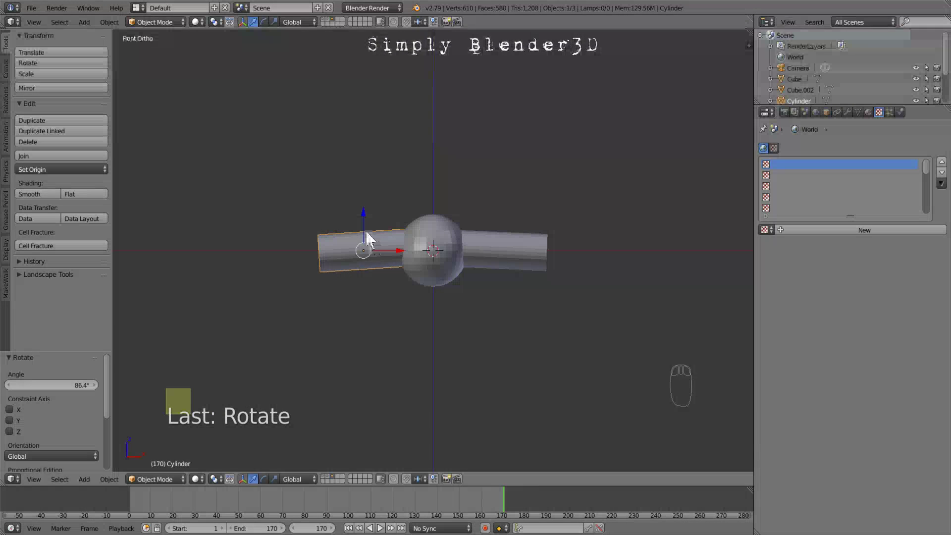
Step: Lower the cylinder on the sphere's negative X side by about 0.023 along Z and rotate it about -4.56°
drag(363, 213, 361, 222)
key(r)
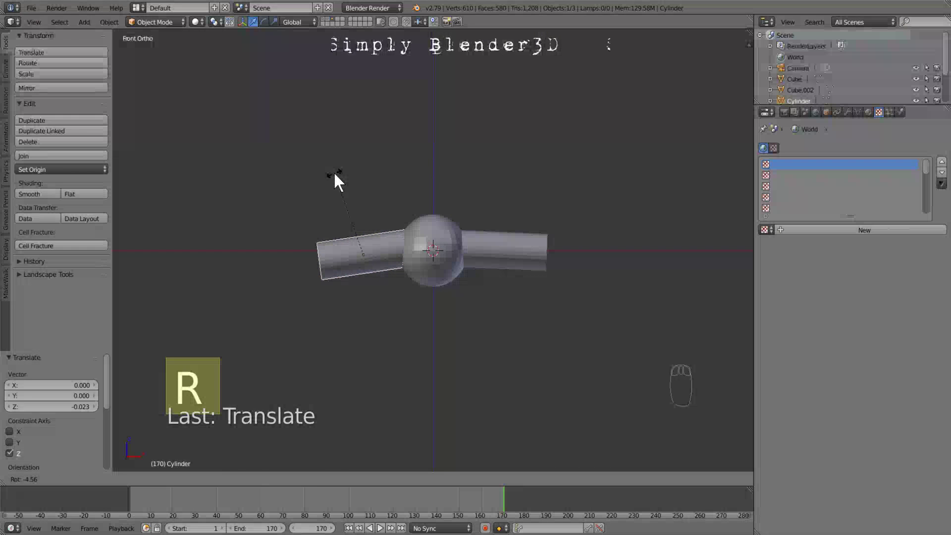
click(340, 172)
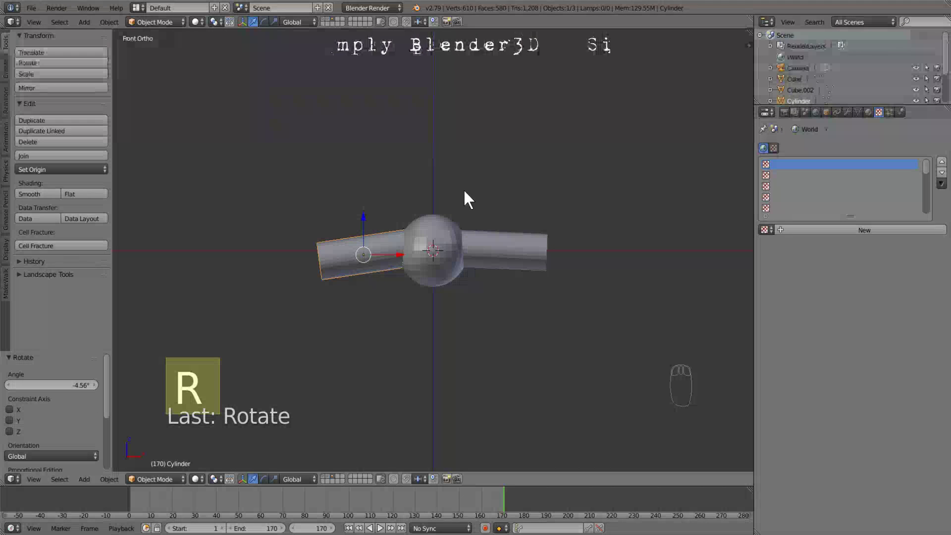
Step: Scale the sphere between the two cylinders uniformly by 1.33
right_click(440, 257)
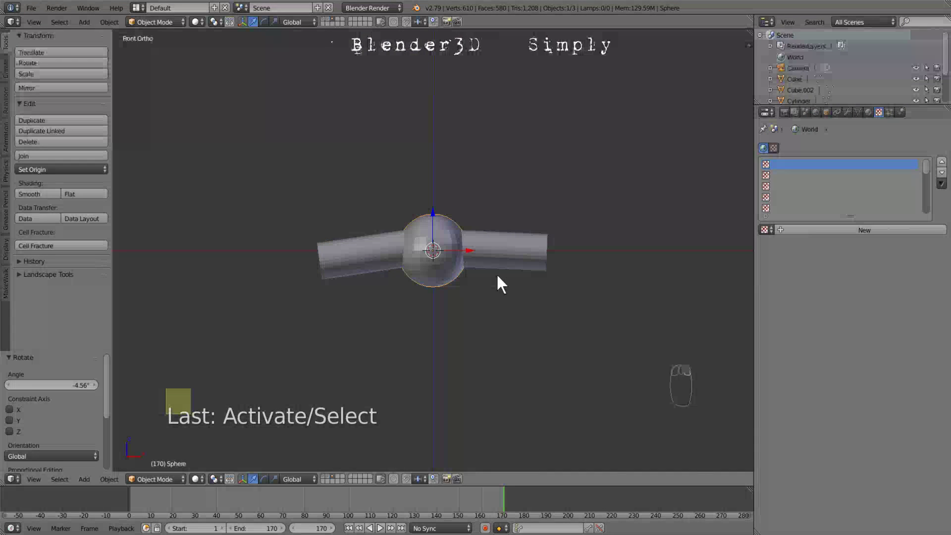
text(s1)
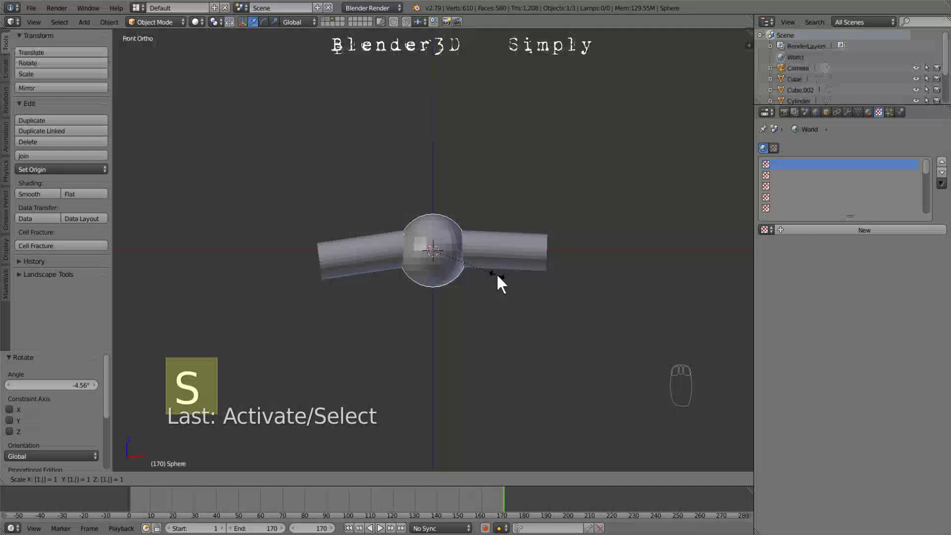
text(.33)
key(Return)
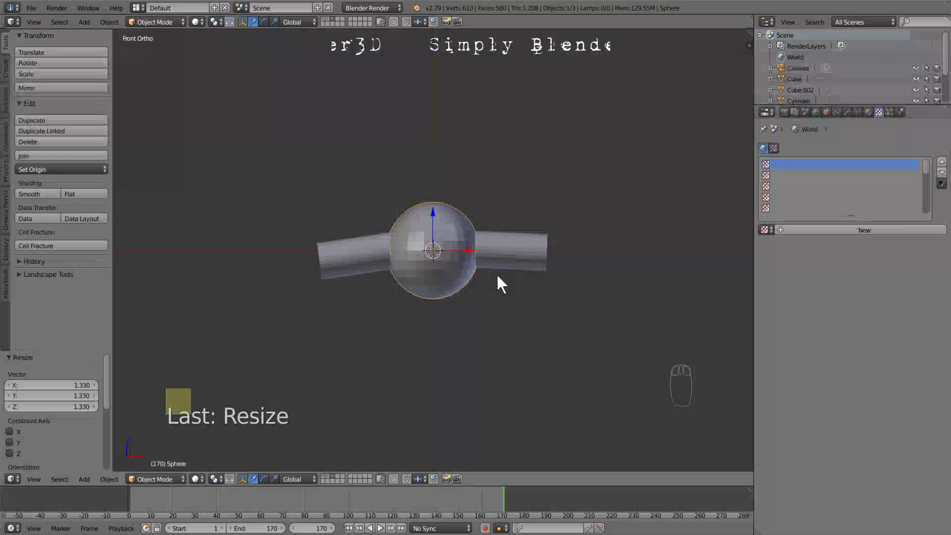
Step: Add a plane mesh at the 3D cursor and move it up 0.5 along Z, above the sphere
key(shift+a)
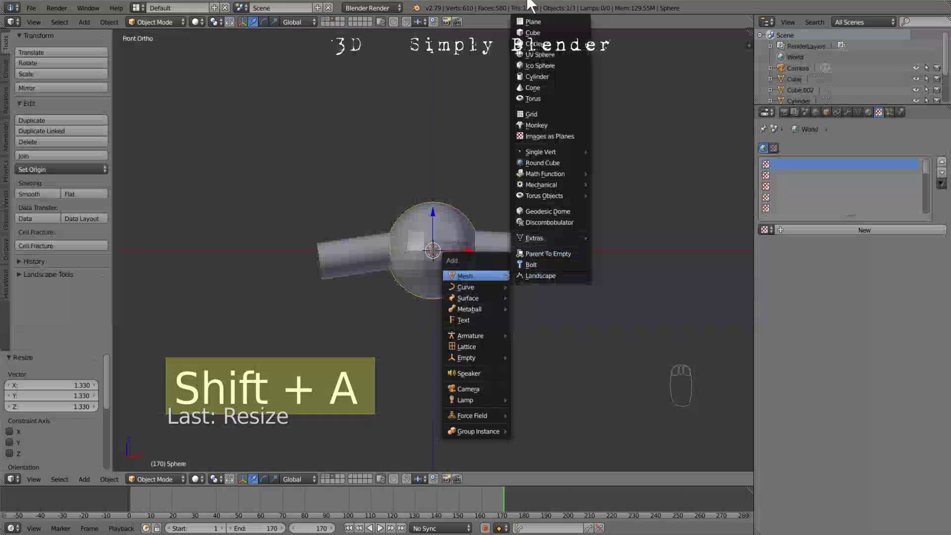
click(539, 22)
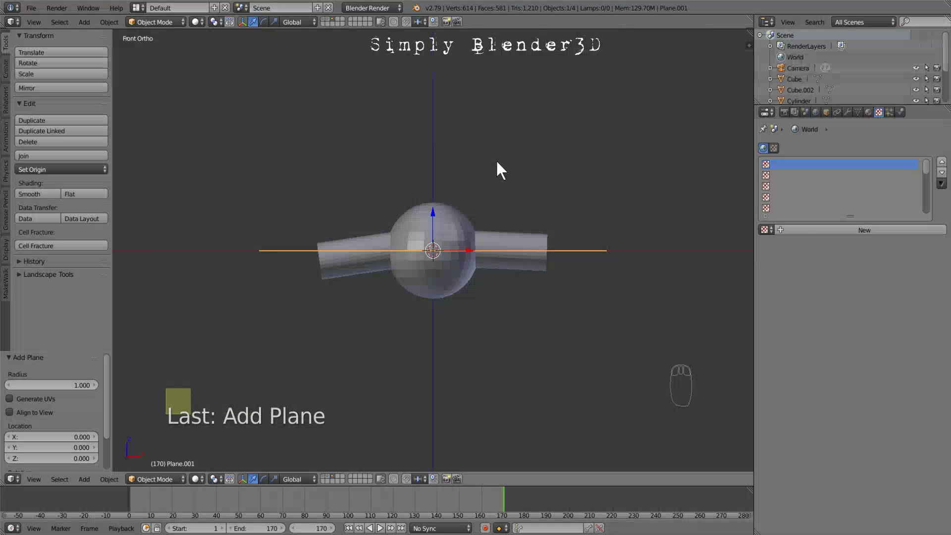
key(g)
key(z)
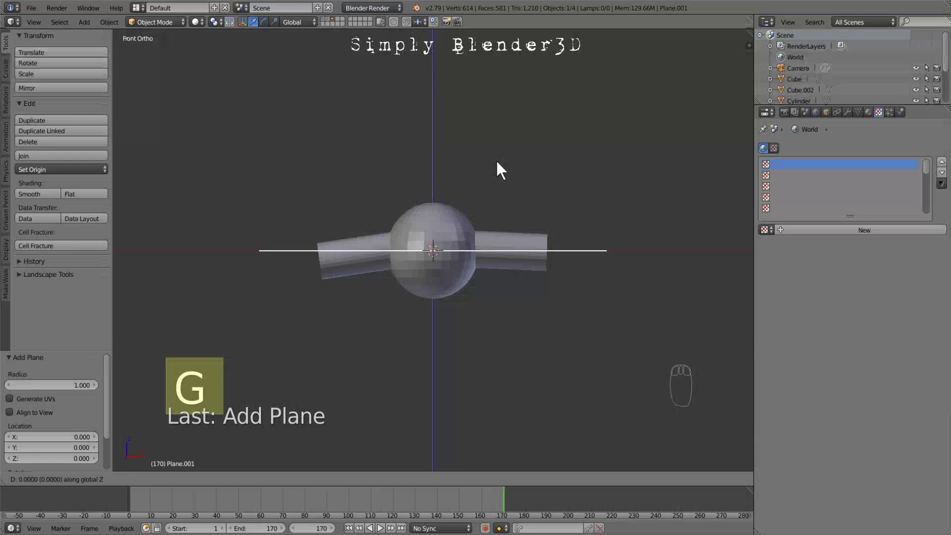
text(.5)
key(Return)
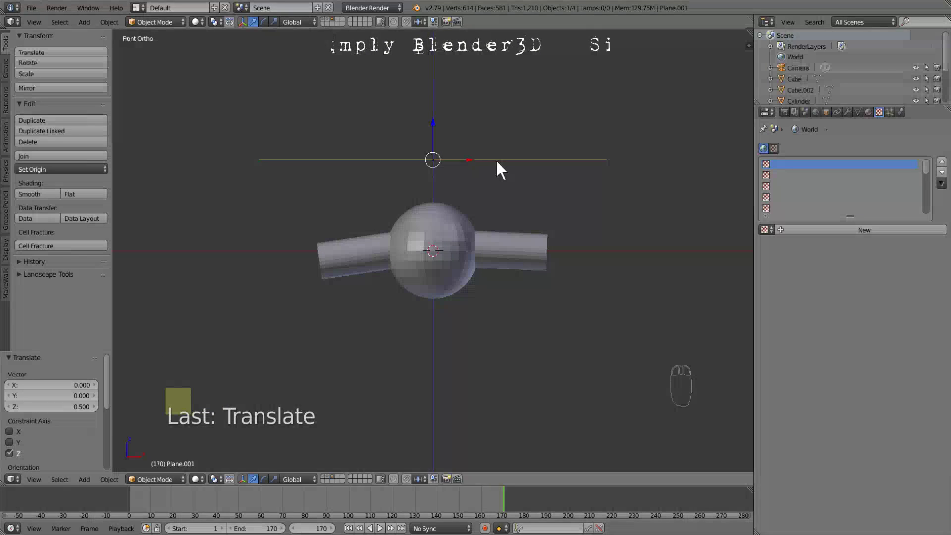
Step: Scale the plane by 0.62 along X in top view
key(KP_7)
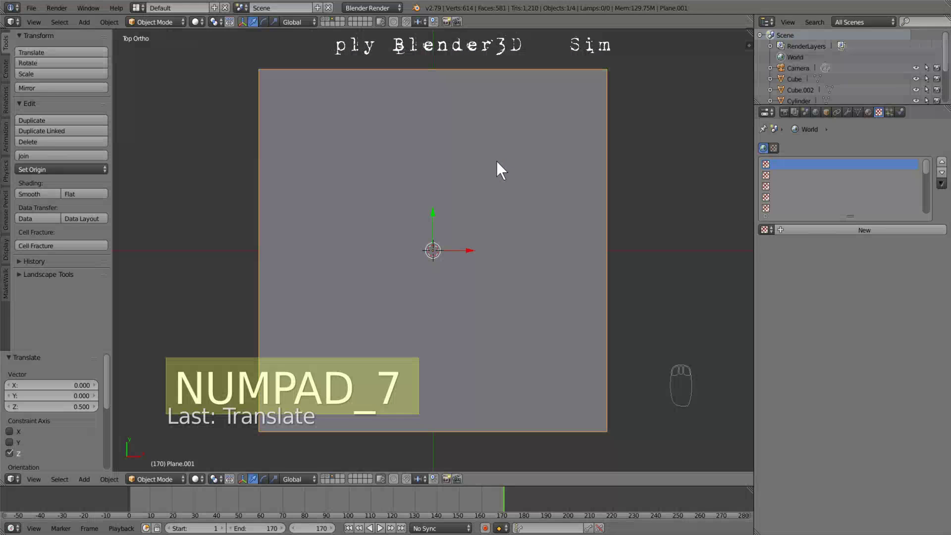
key(s)
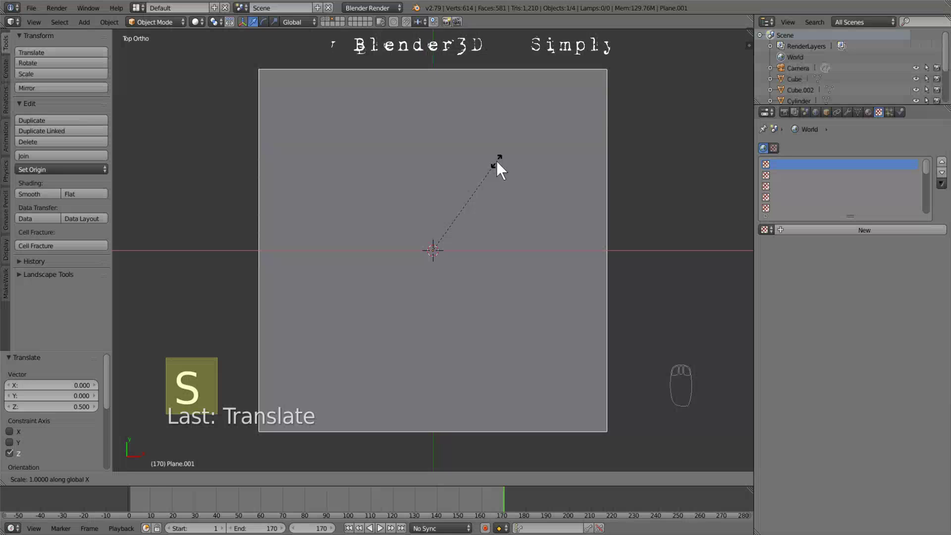
text(.62)
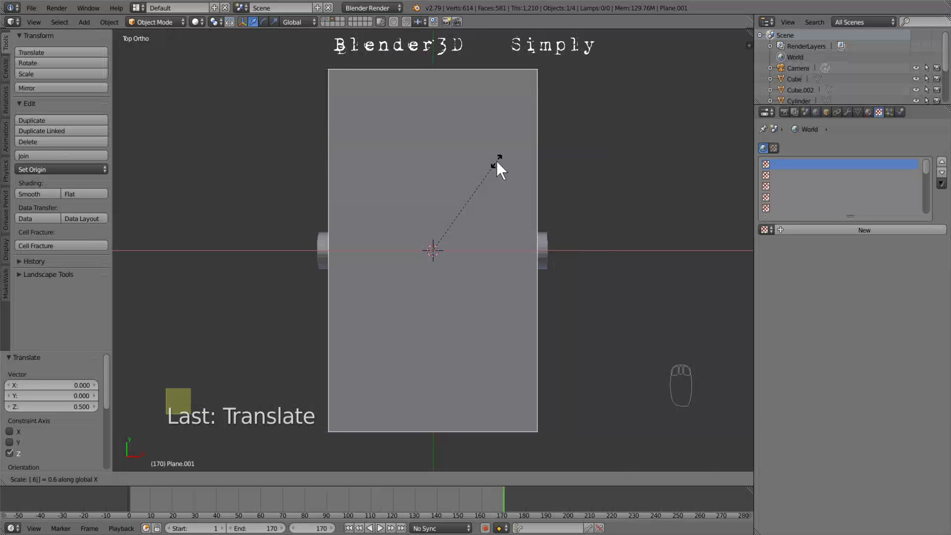
key(Return)
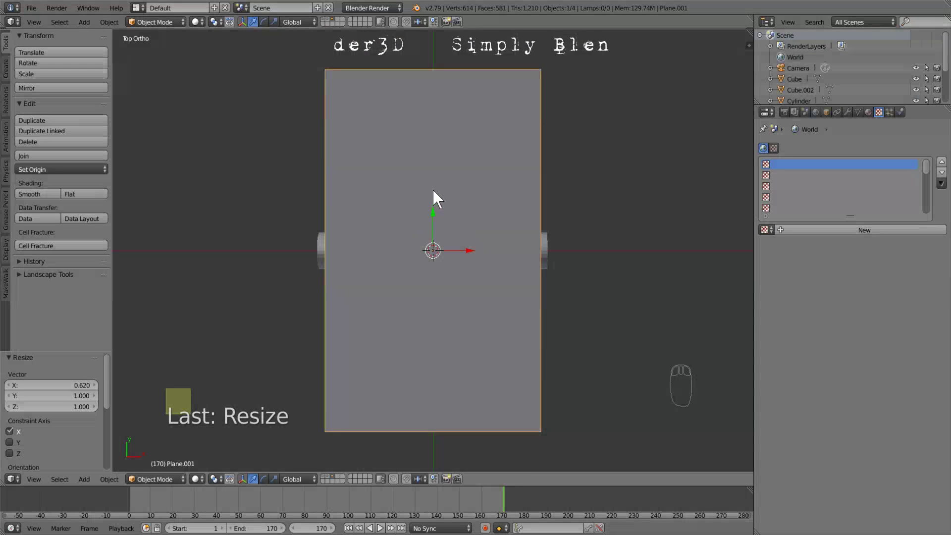
Step: Subdivide the whole plane above the sphere with 50 cuts and return to Object Mode
key(Tab)
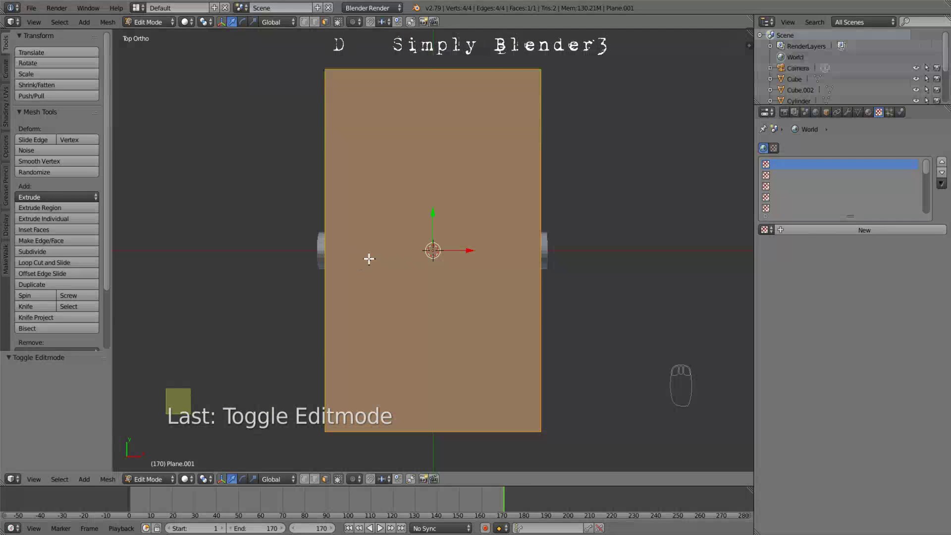
click(37, 251)
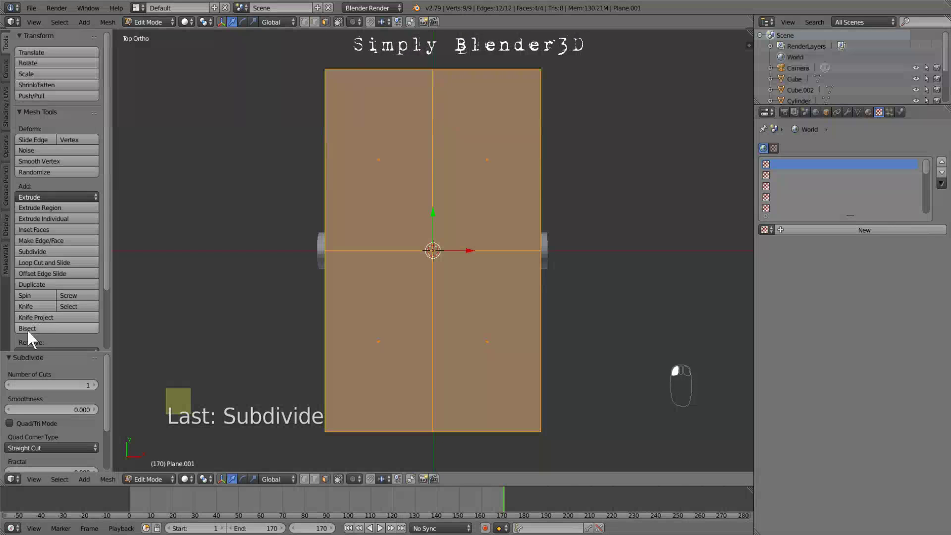
click(67, 386)
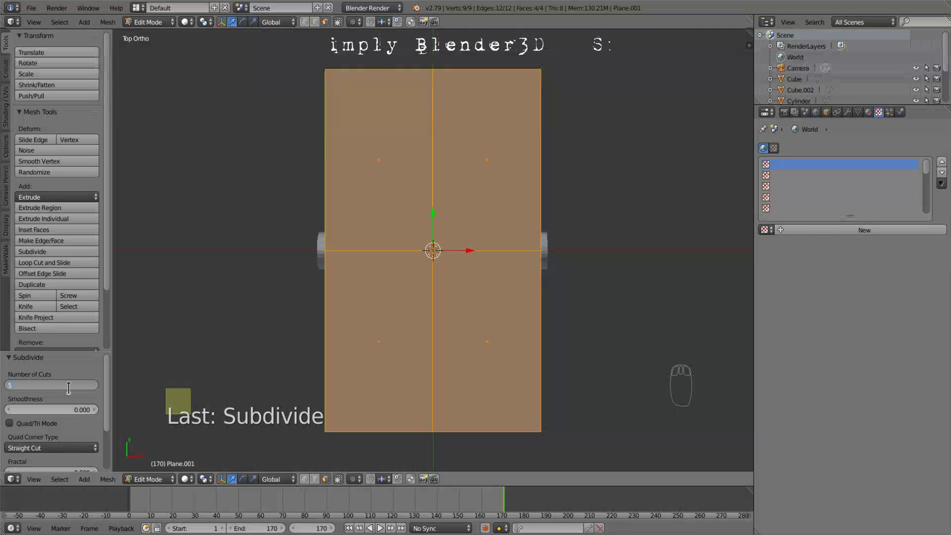
key(Return)
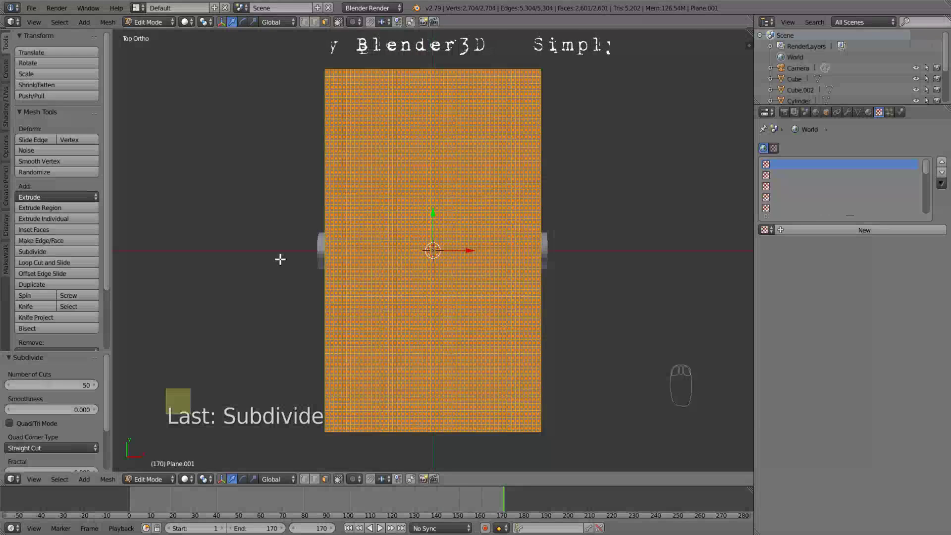
key(Tab)
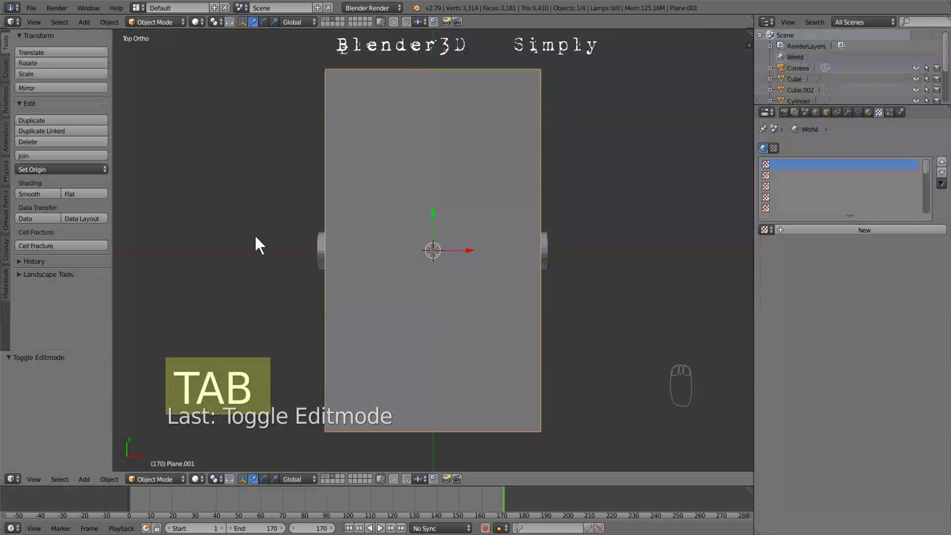
Step: Join the sphere and both cylinders into one object and enable Collision physics on it
middle_drag(436, 278, 422, 163)
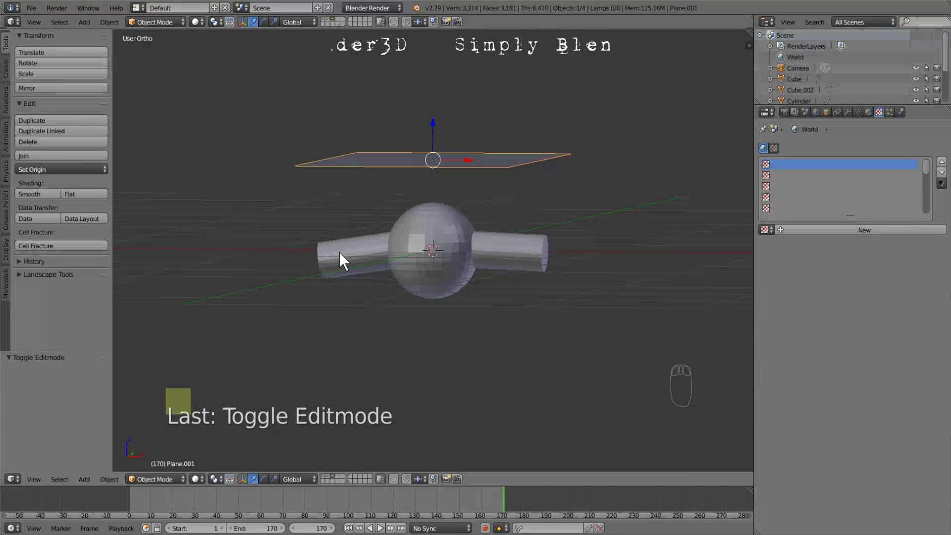
right_click(369, 258)
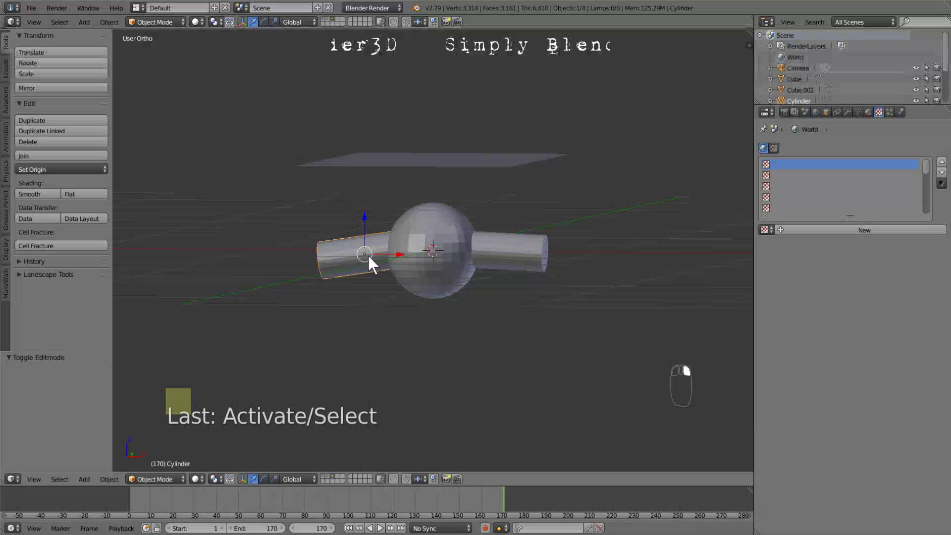
shift+right_click(441, 242)
shift+right_click(499, 245)
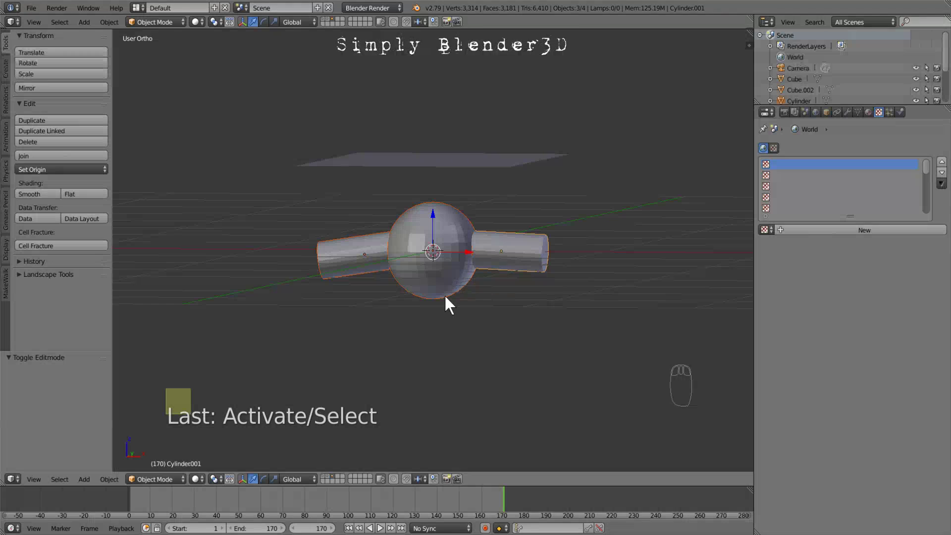
click(63, 156)
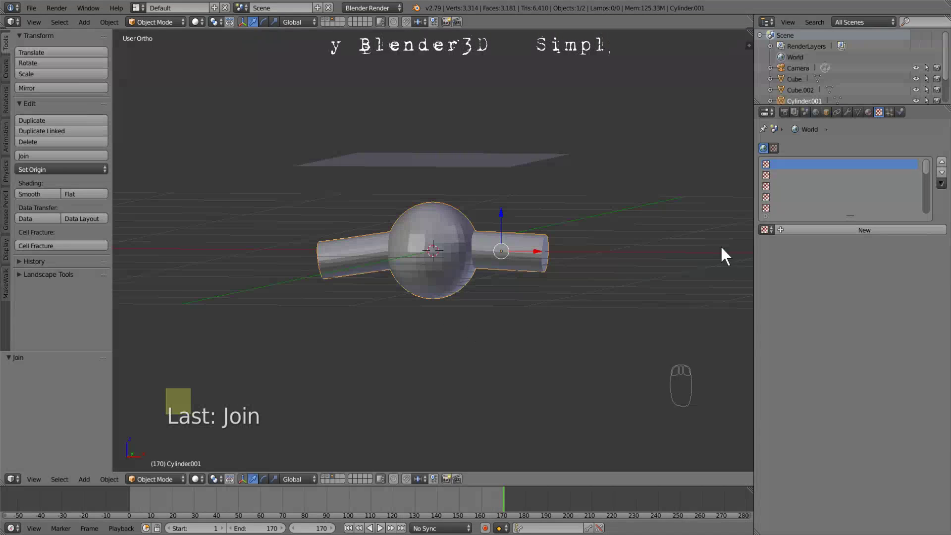
click(899, 112)
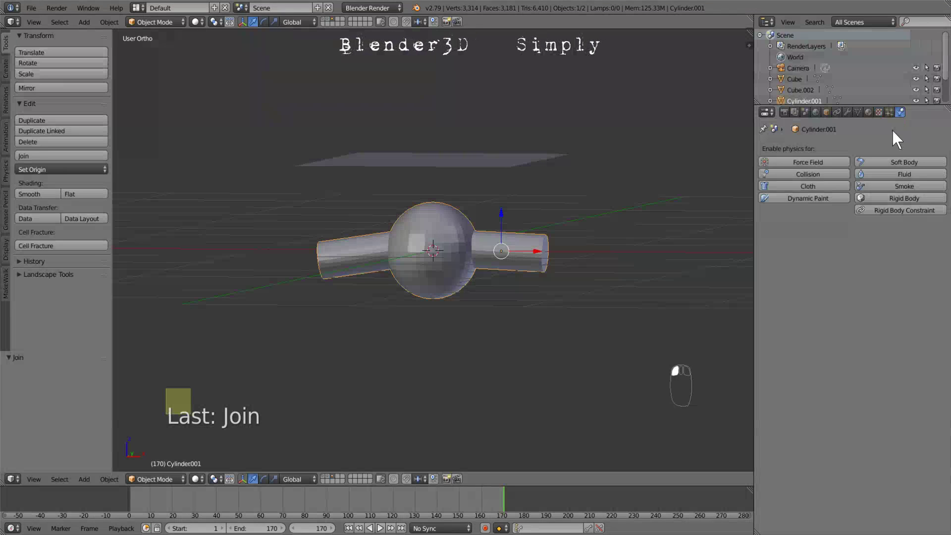
click(798, 175)
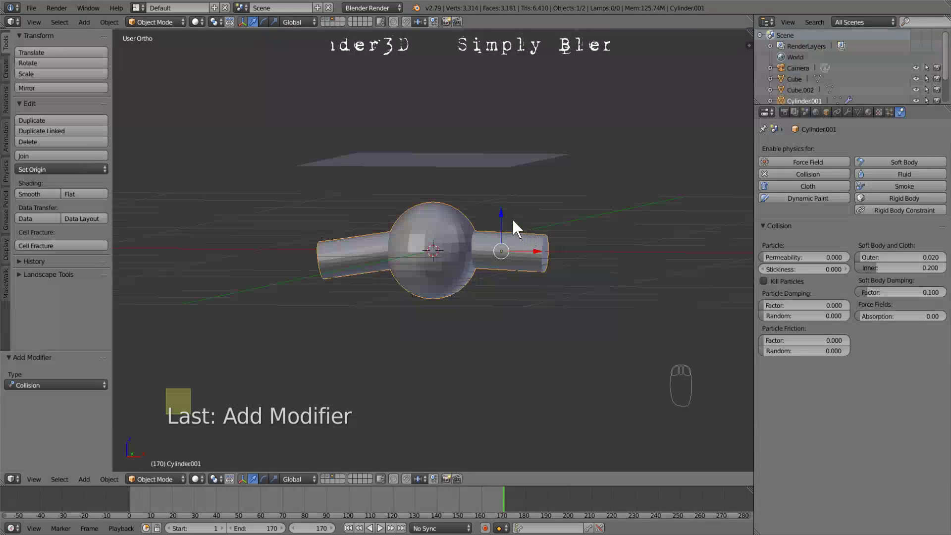
Step: Add a Cloth modifier to the subdivided plane and apply the Silk cloth preset
right_click(449, 163)
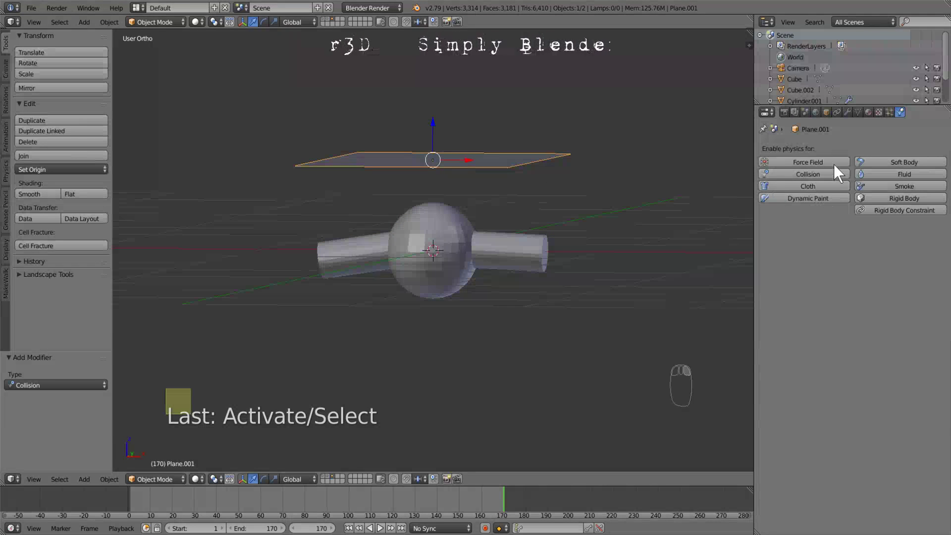
click(846, 112)
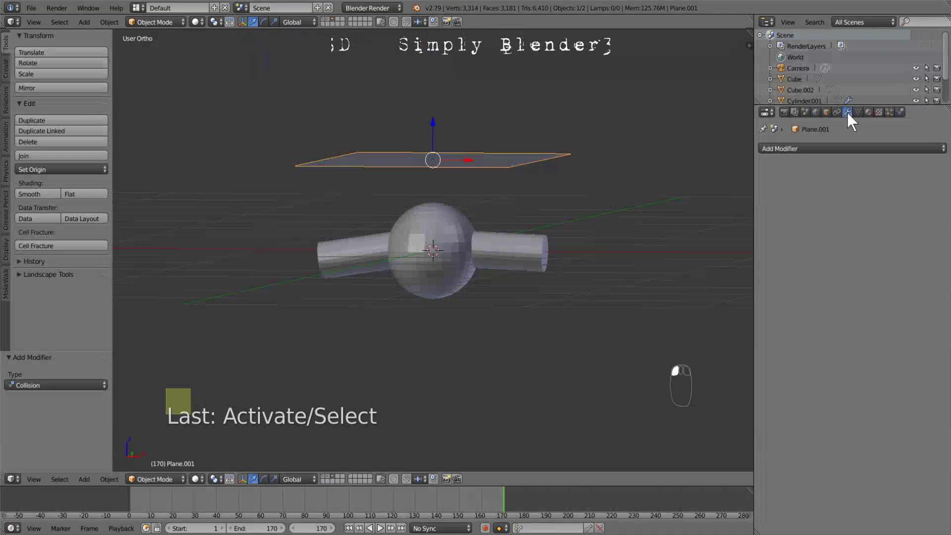
click(831, 148)
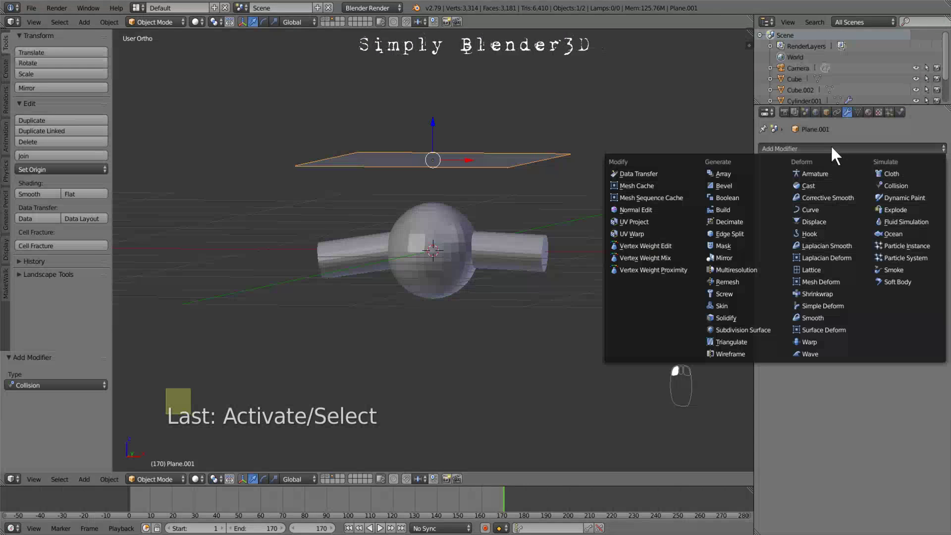
click(882, 174)
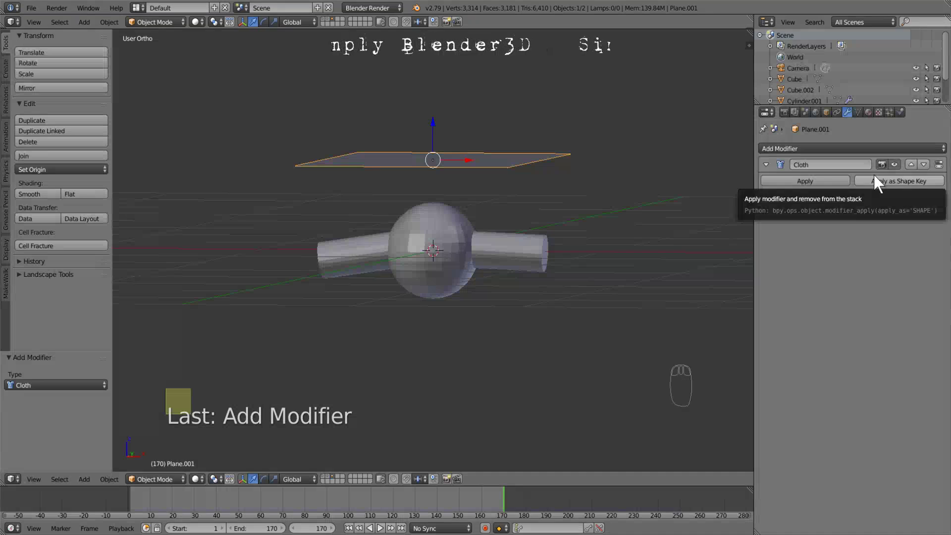
click(899, 112)
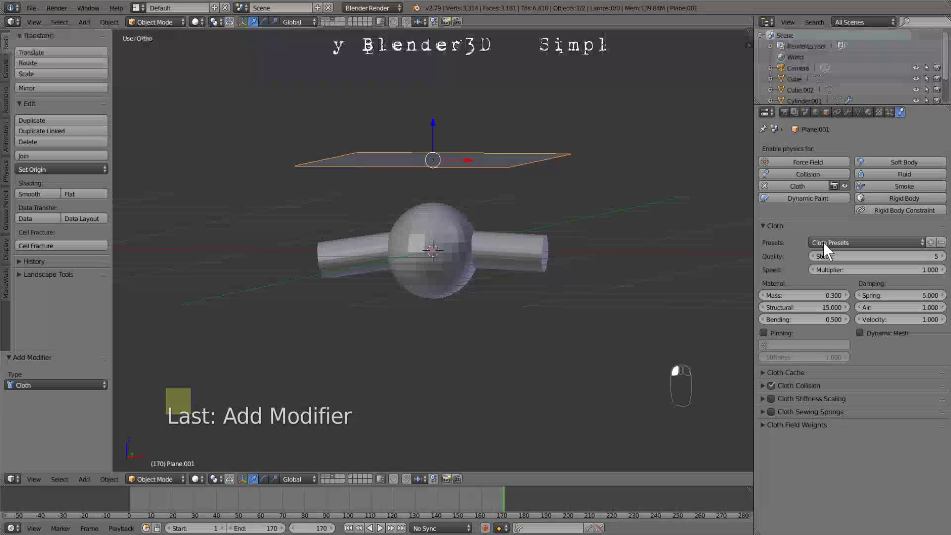
click(836, 242)
click(838, 299)
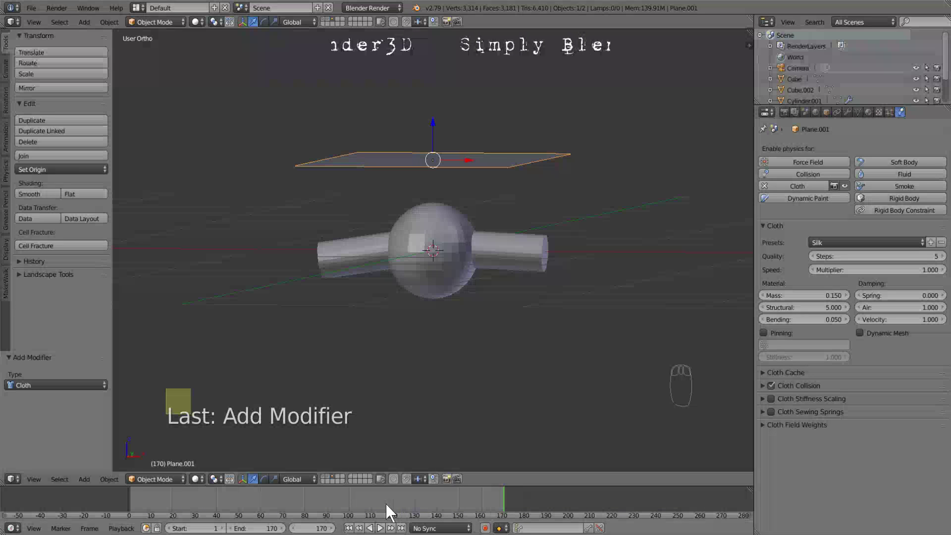
Step: Play the cloth simulation from frame 1 and stop it at frame 80
click(349, 528)
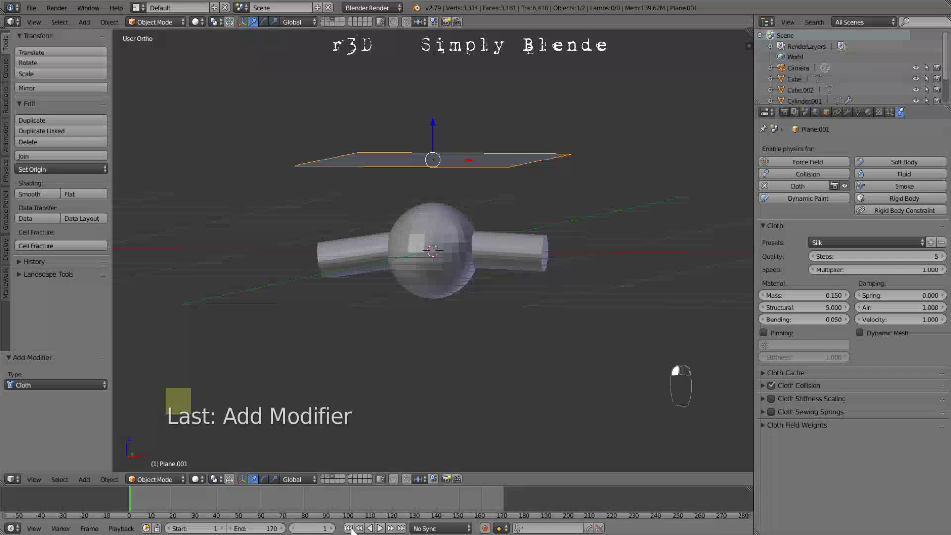
click(380, 528)
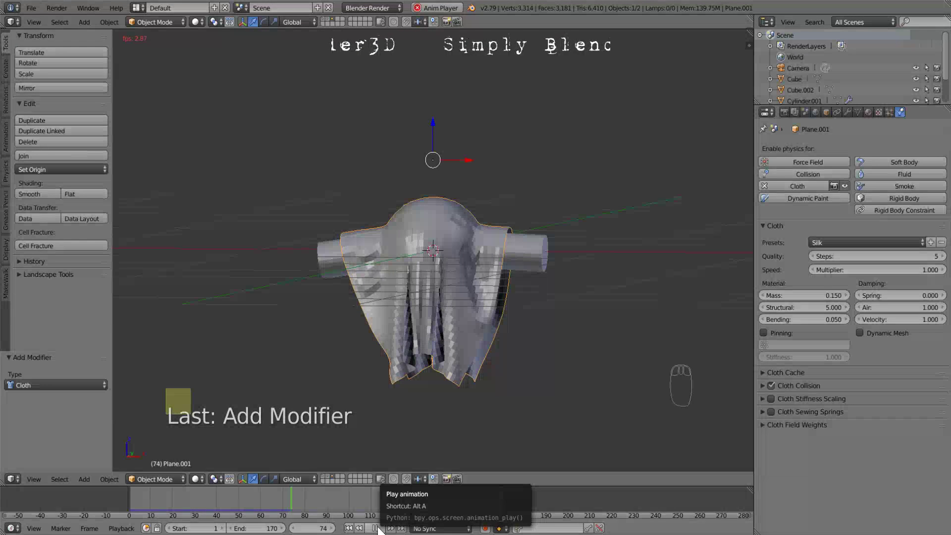
click(376, 528)
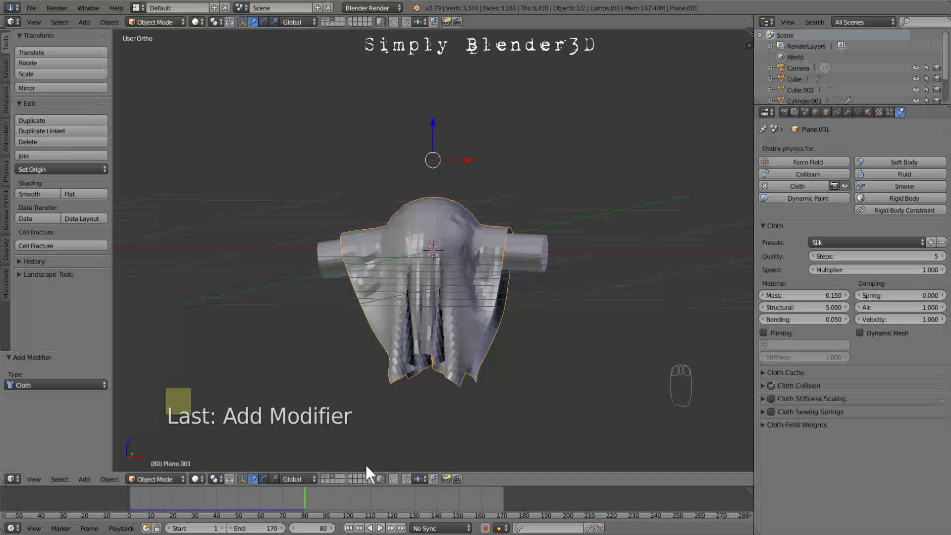
Step: Replay the cloth drop from frame 1, stop at frame 42 and shade the draped plane smooth
click(348, 528)
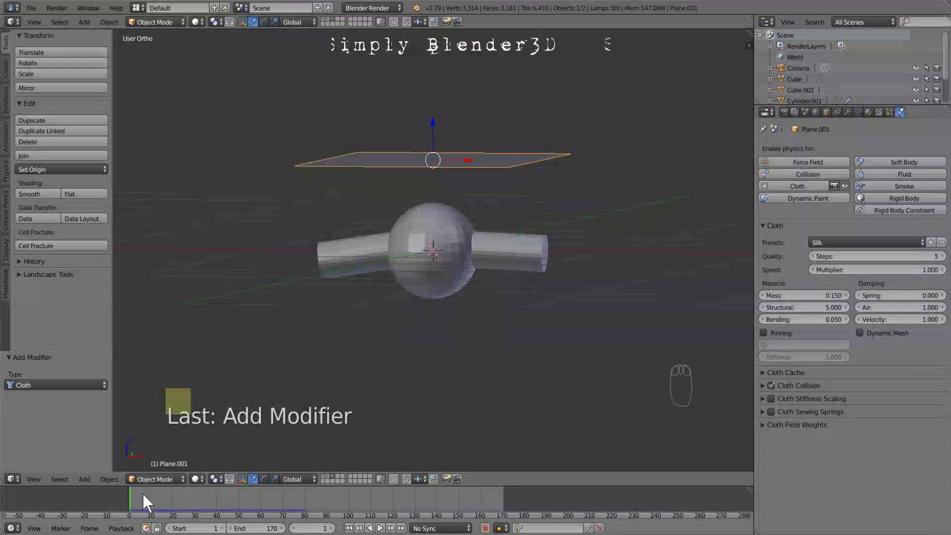
key(alt+a)
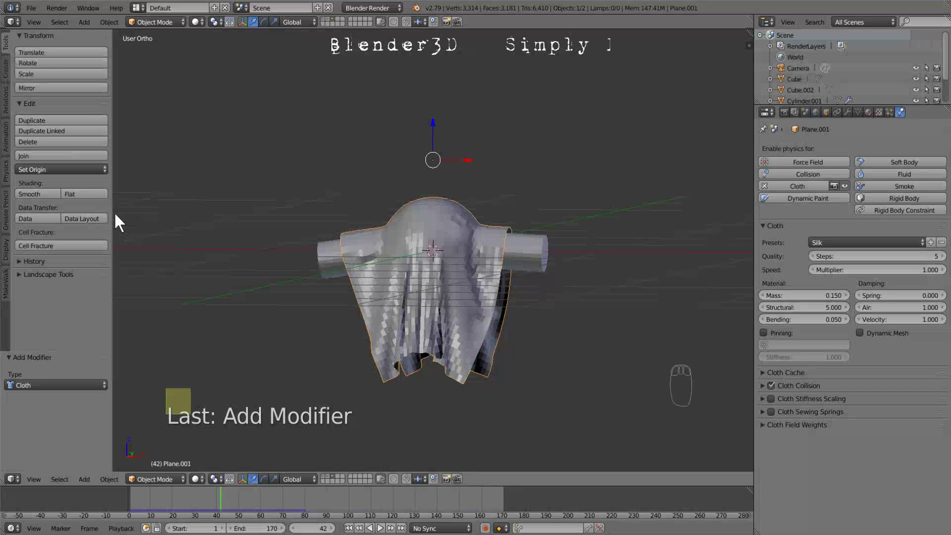
click(39, 193)
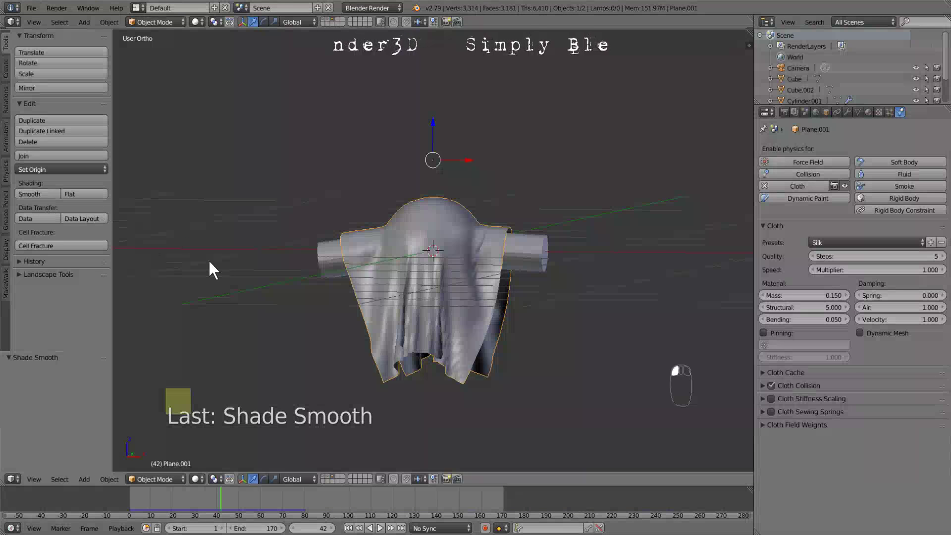
Step: Try to recover the frame 42 drape by setting the current frame to 42, 16 and 42 again and scrubbing the timeline
click(312, 527)
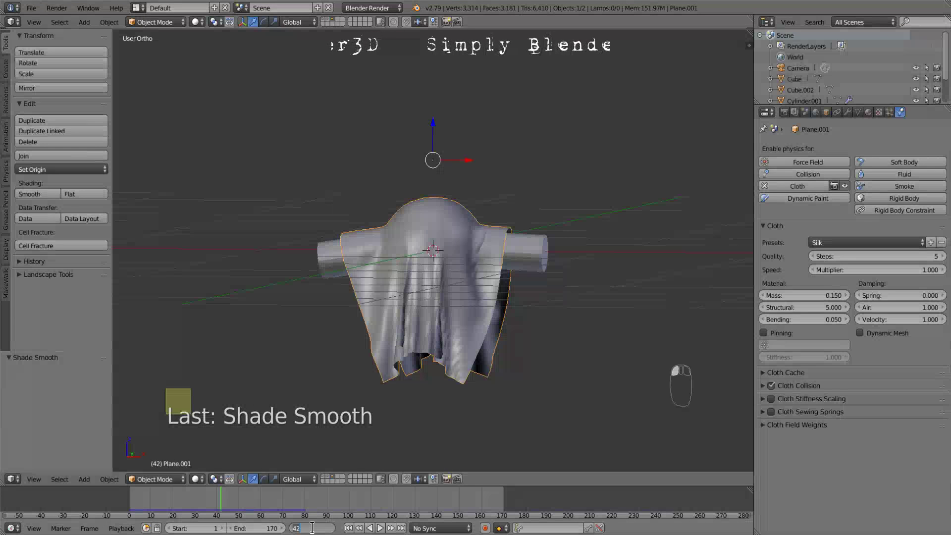
text(42)
key(Return)
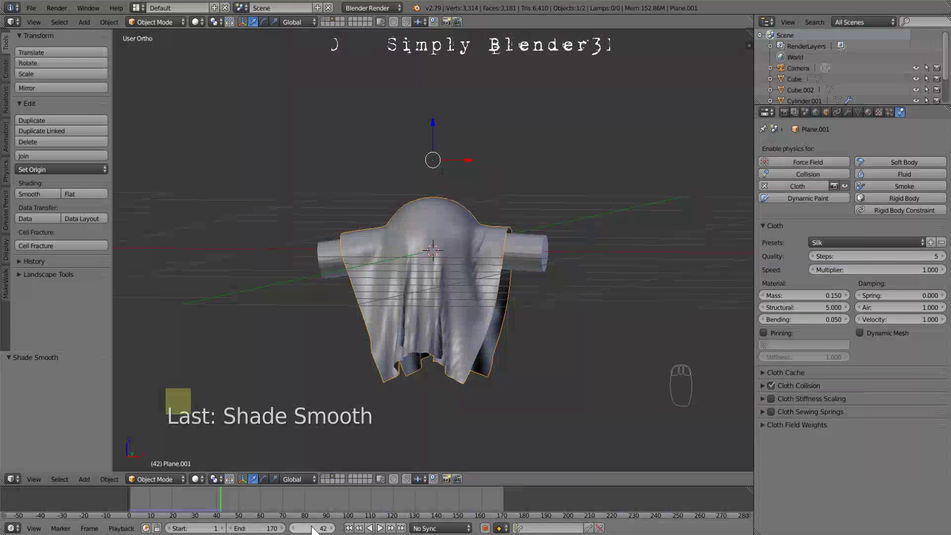
click(313, 528)
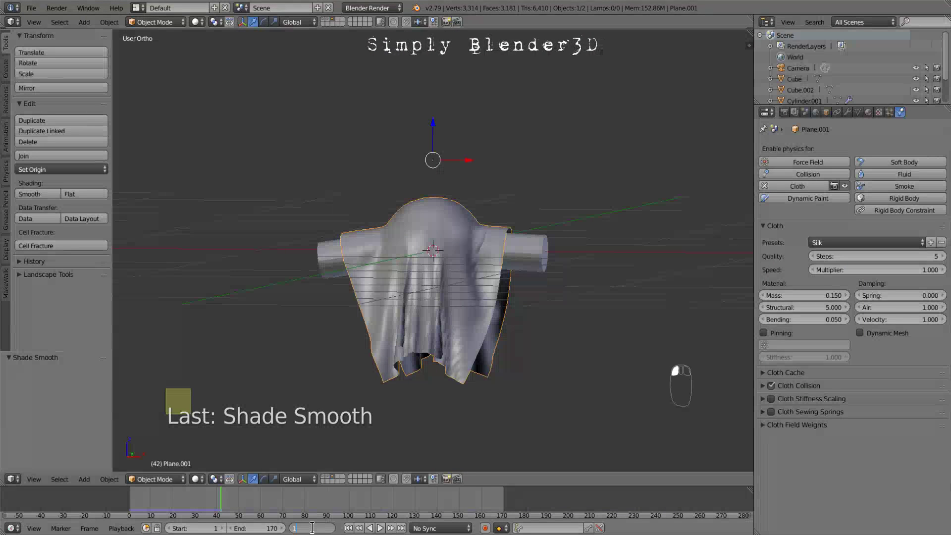
text(16)
key(Return)
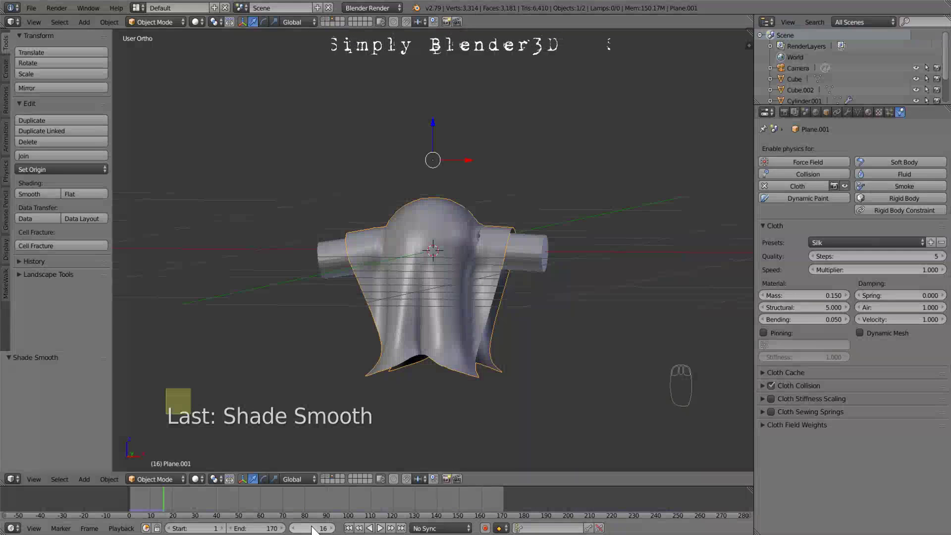
click(312, 527)
text(42)
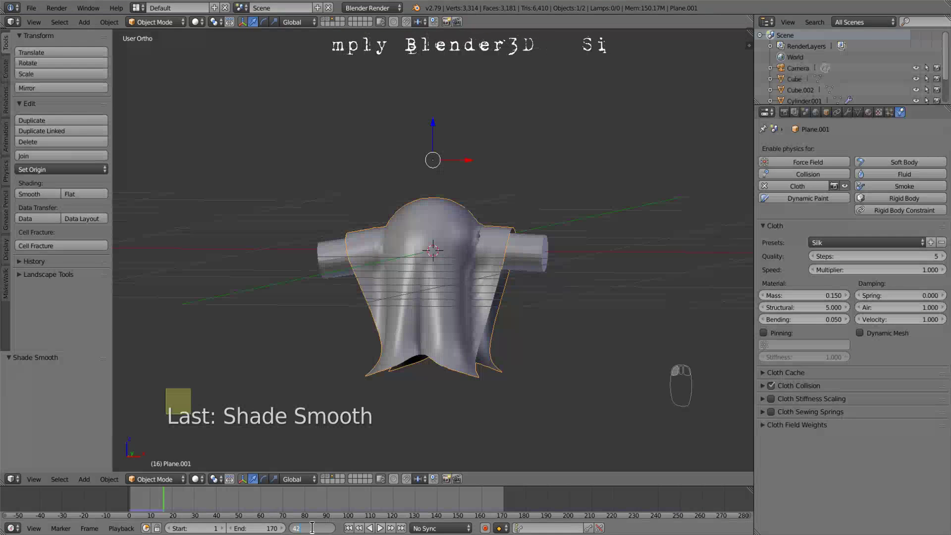
key(Return)
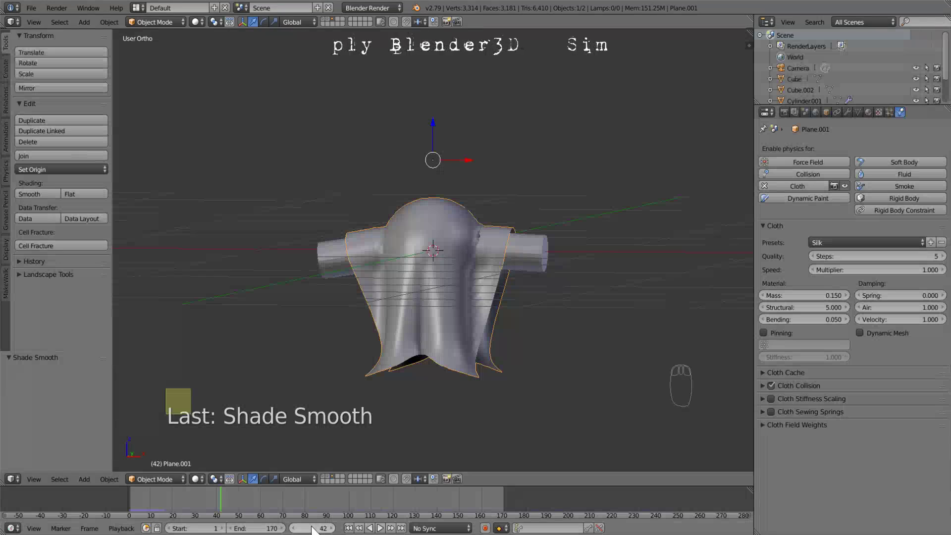
mouse_move(231, 498)
mouse_down()
mouse_move(156, 504)
mouse_move(223, 507)
mouse_up()
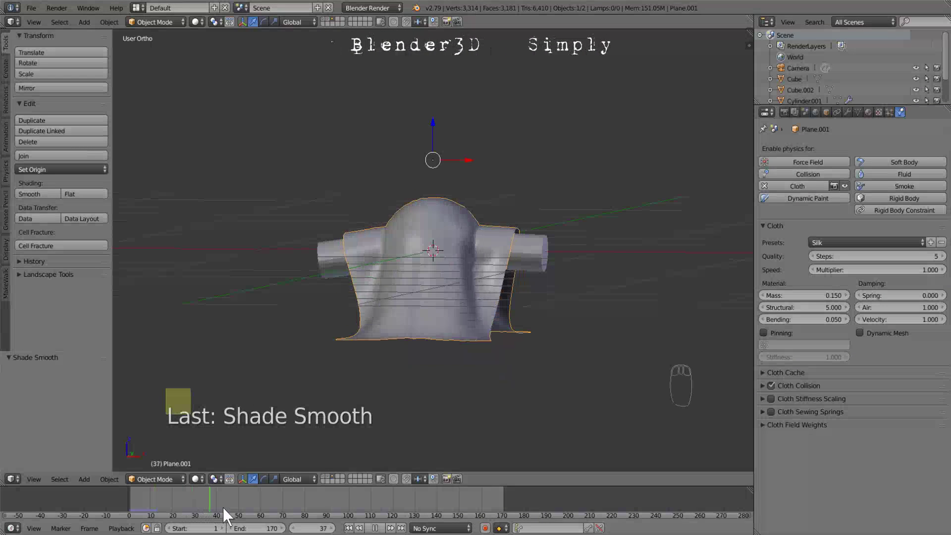
key(Escape)
click(332, 525)
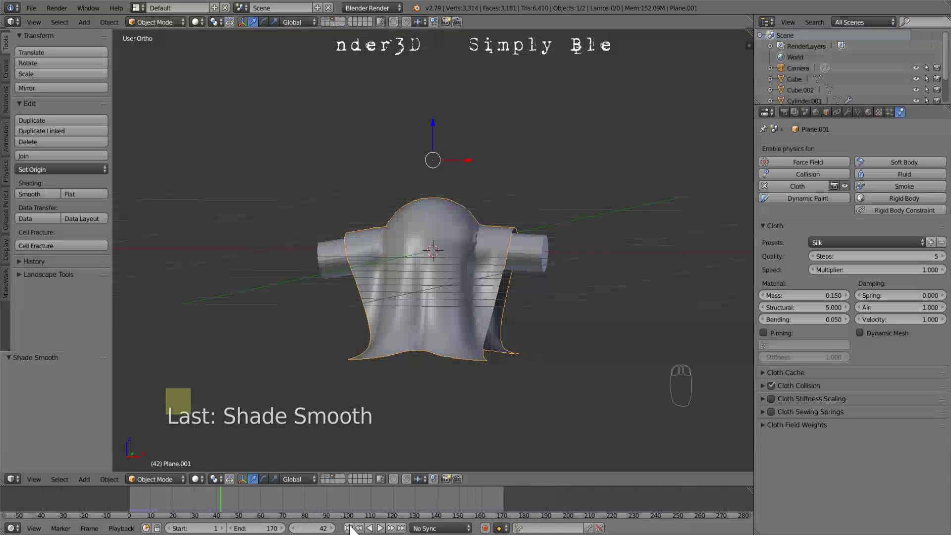
Step: Rerun the cloth simulation from frame 1 to frame 44 and set the current frame to 42
click(348, 527)
click(378, 527)
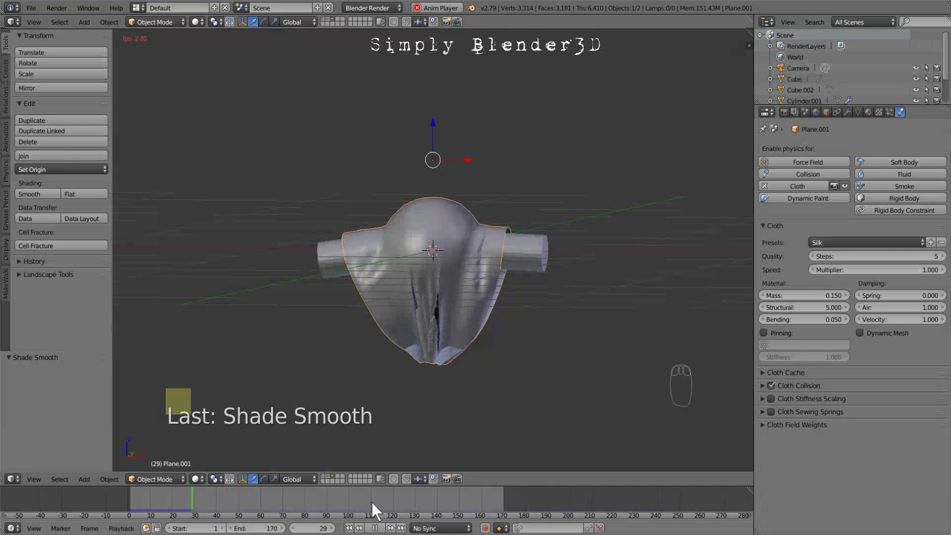
click(375, 528)
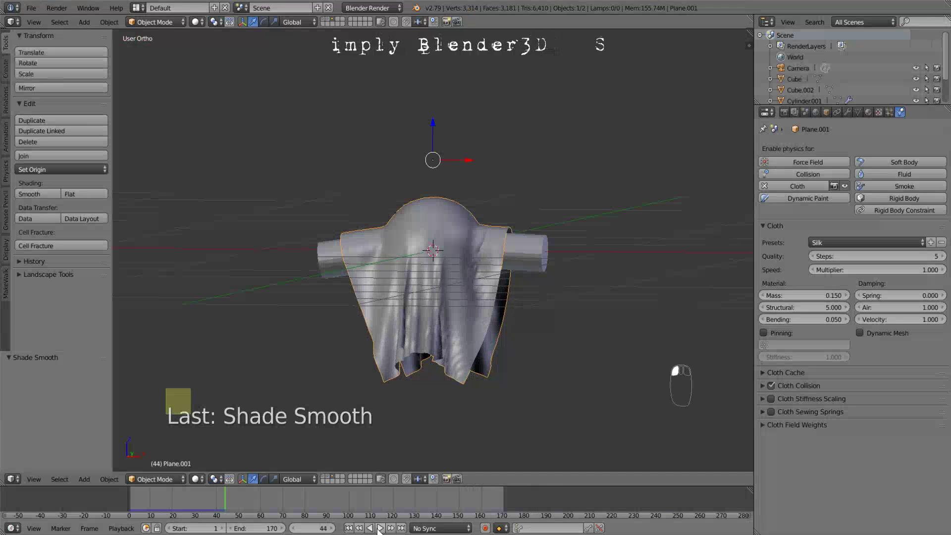
click(295, 528)
click(295, 529)
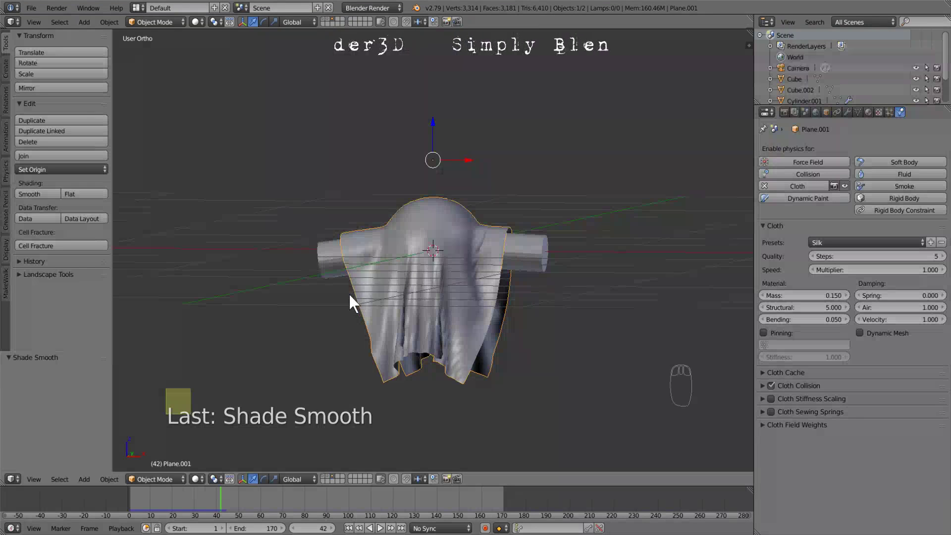
Step: Apply the Cloth modifier on the draped plane, and apply the plane's rotation and scale
click(847, 113)
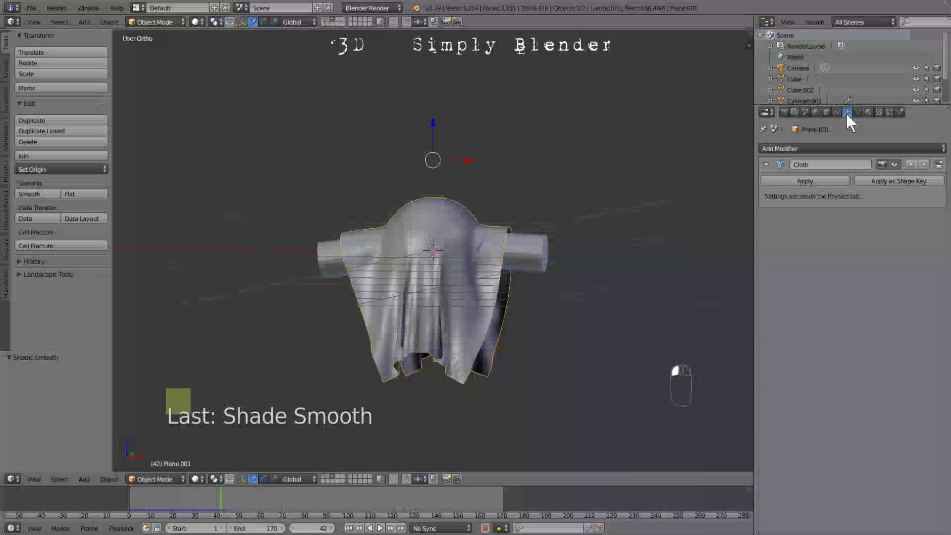
click(817, 182)
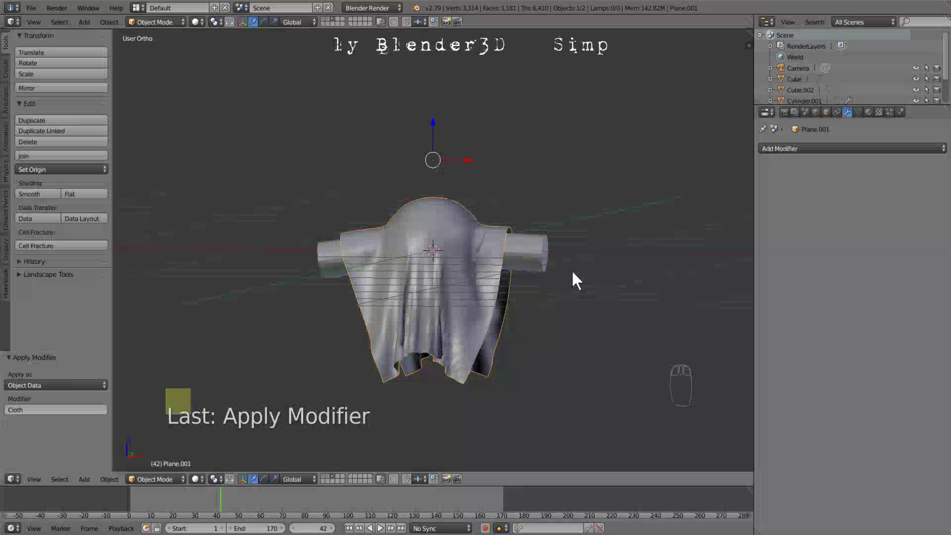
key(ctrl+a)
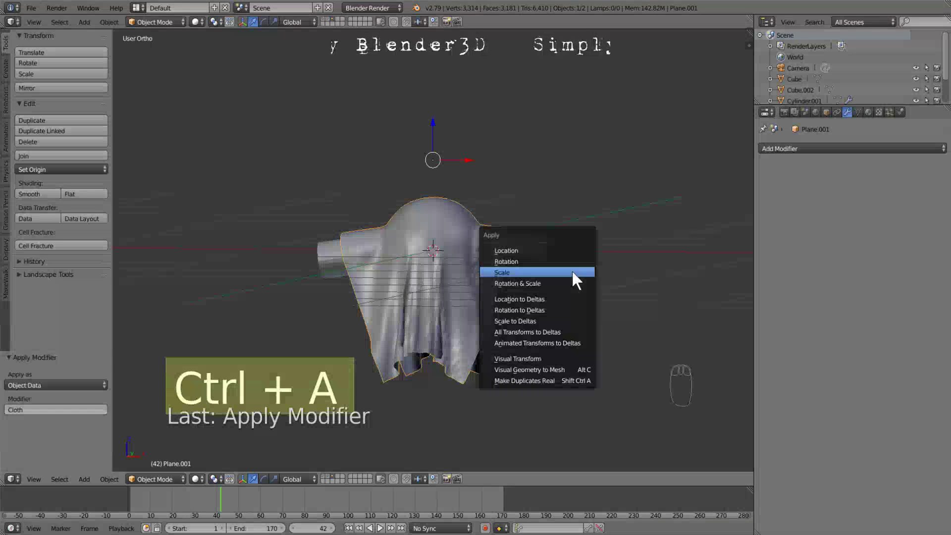
click(541, 286)
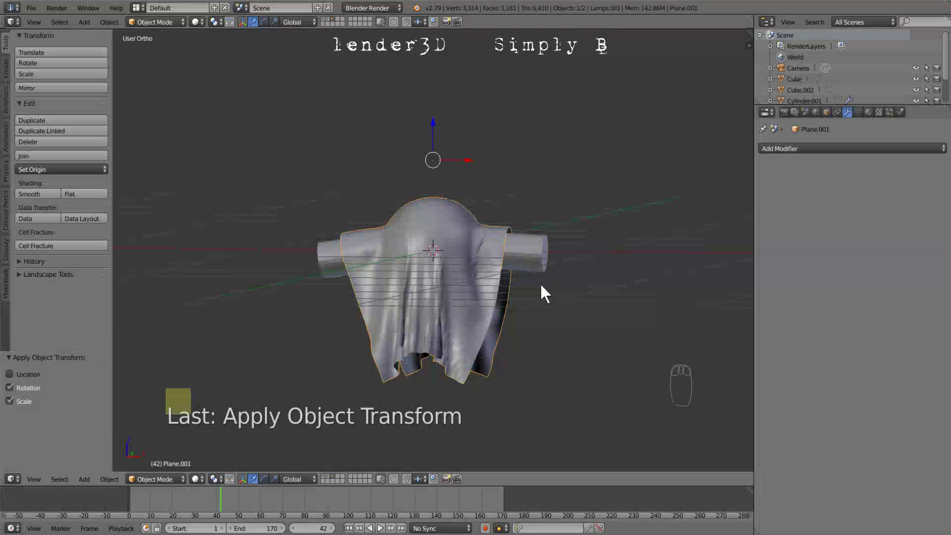
Step: Set the draped cloth's origin to its geometry and give it a new material with Shadeless enabled
click(46, 167)
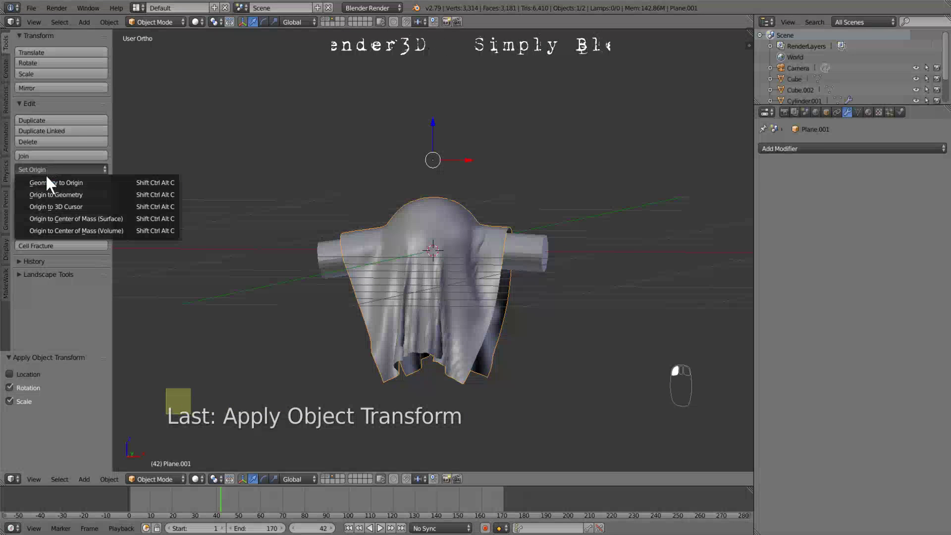
click(52, 195)
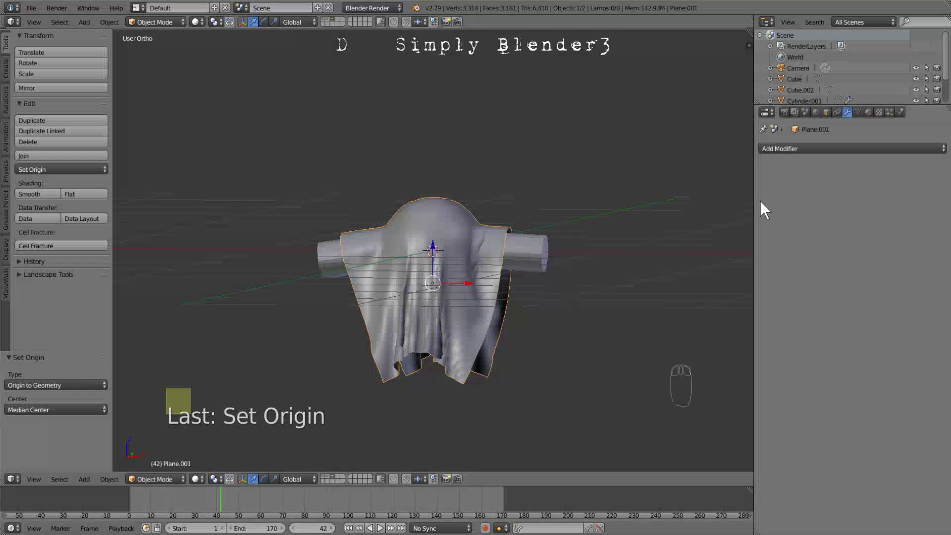
click(868, 111)
click(848, 185)
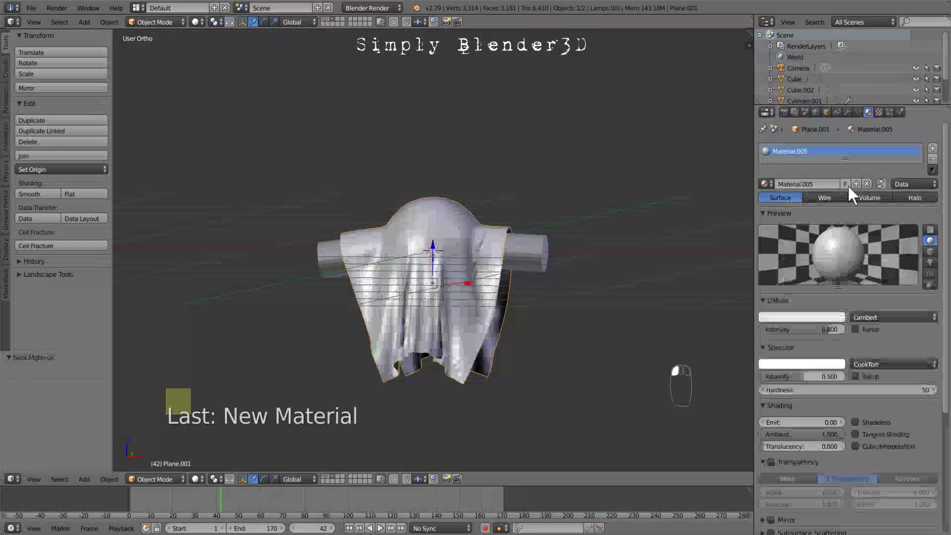
click(855, 422)
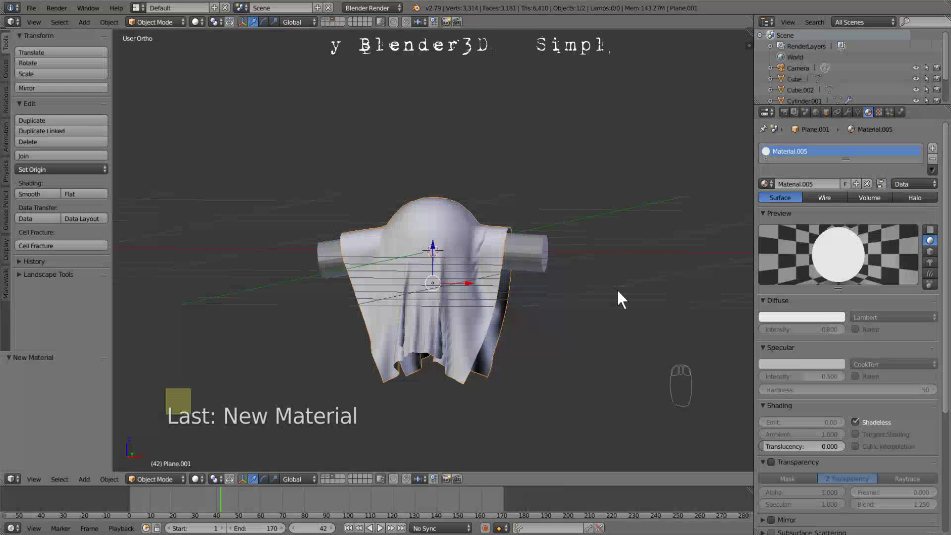
Step: Delete the sphere-and-cylinders support object from under the cloth
right_click(539, 250)
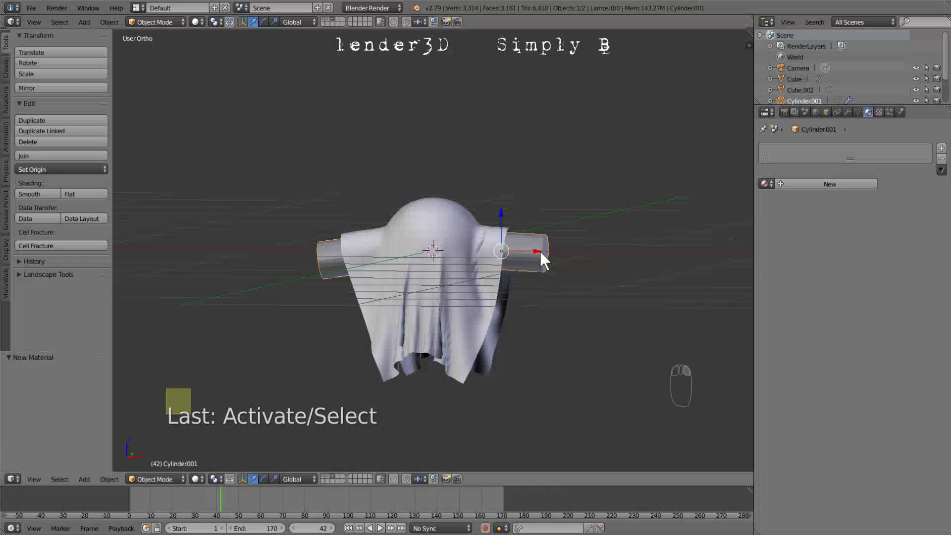
key(x)
click(541, 255)
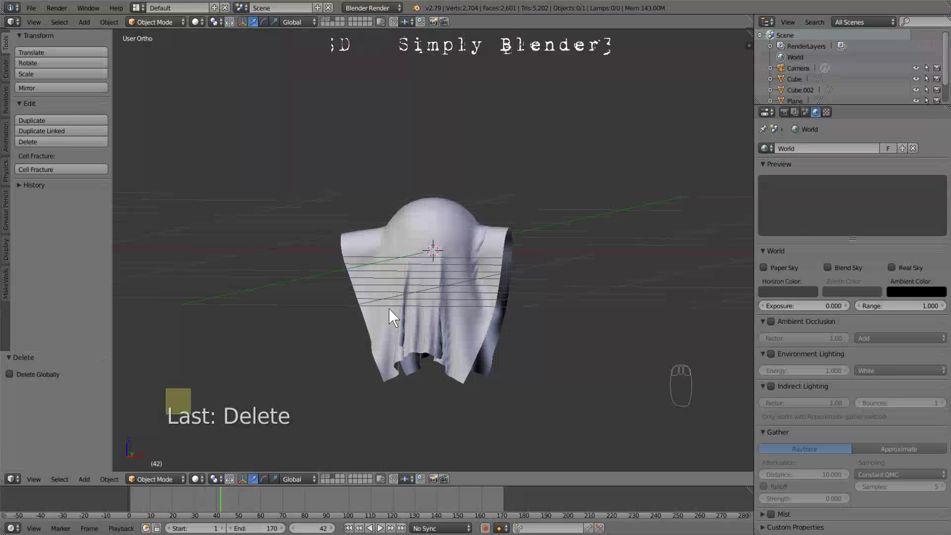
Step: Move the ghost cloth to the first layer
right_click(427, 265)
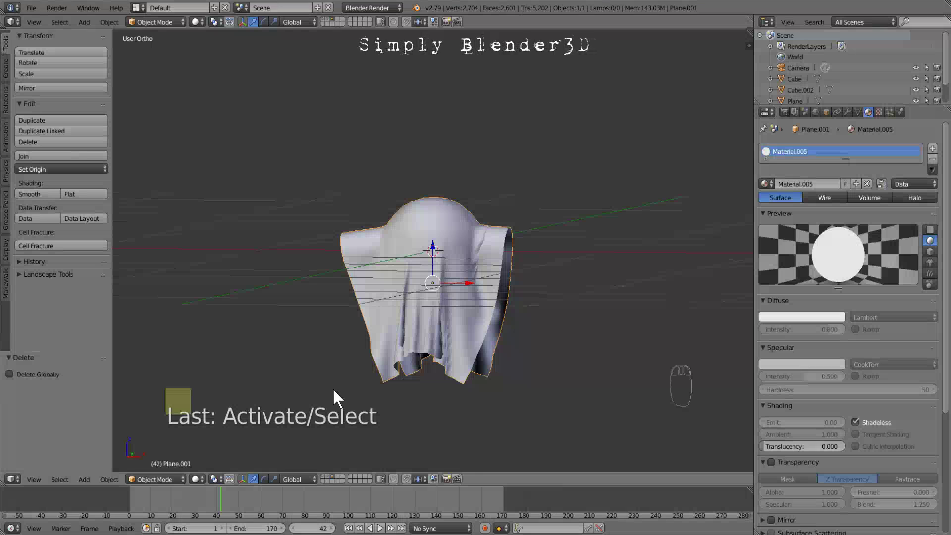
key(m)
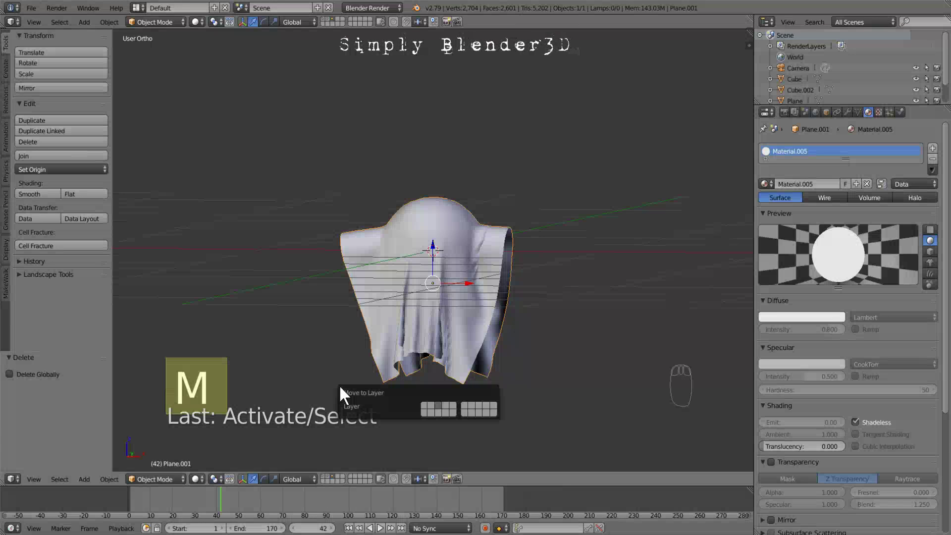
click(424, 406)
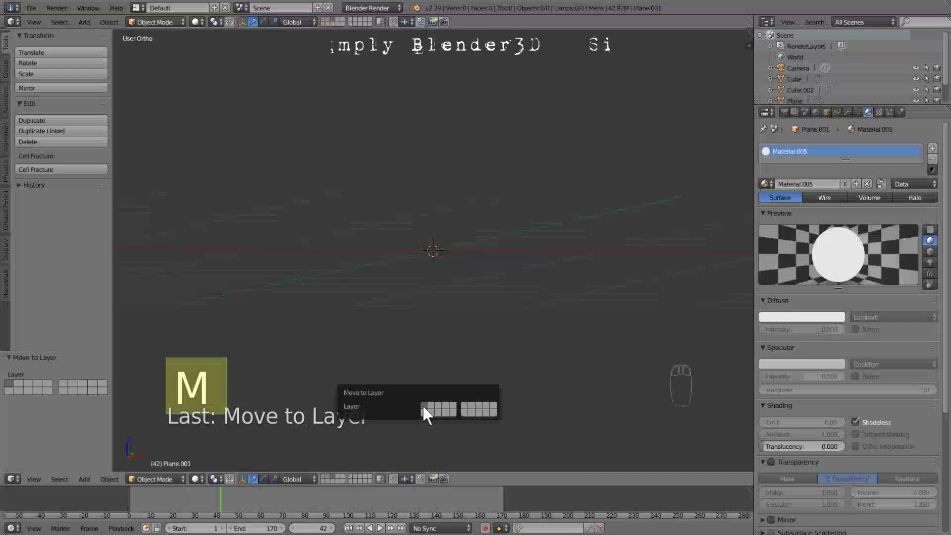
Step: Move the tombstone block from the second layer to the first layer and display the first layer
click(326, 474)
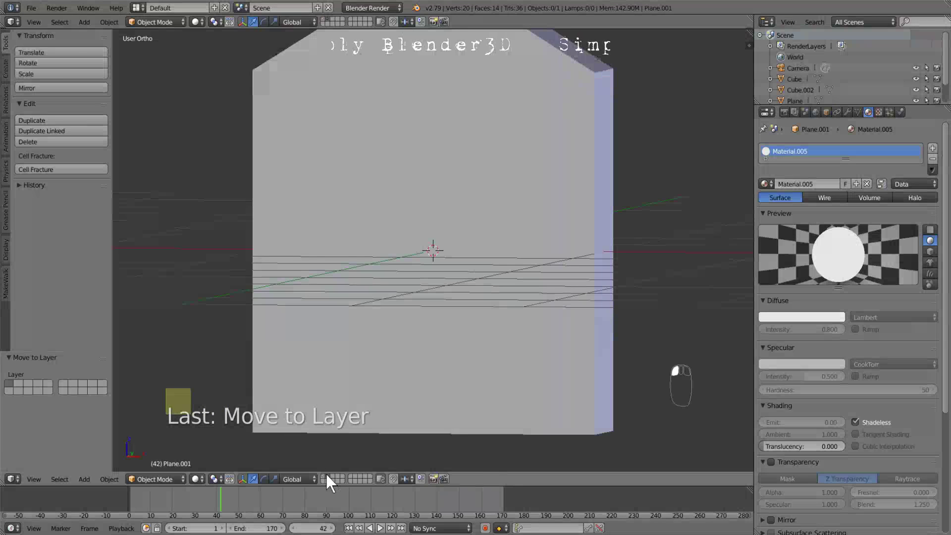
right_click(426, 179)
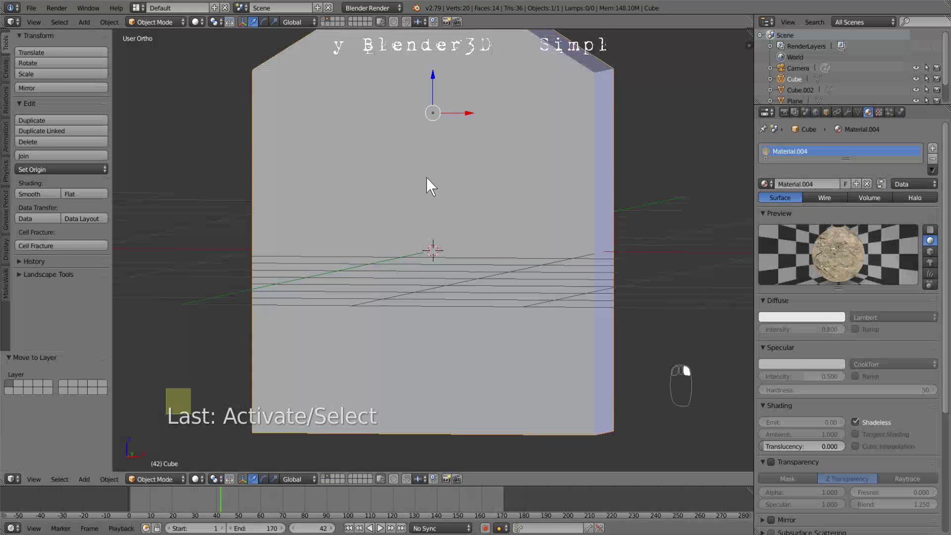
key(m)
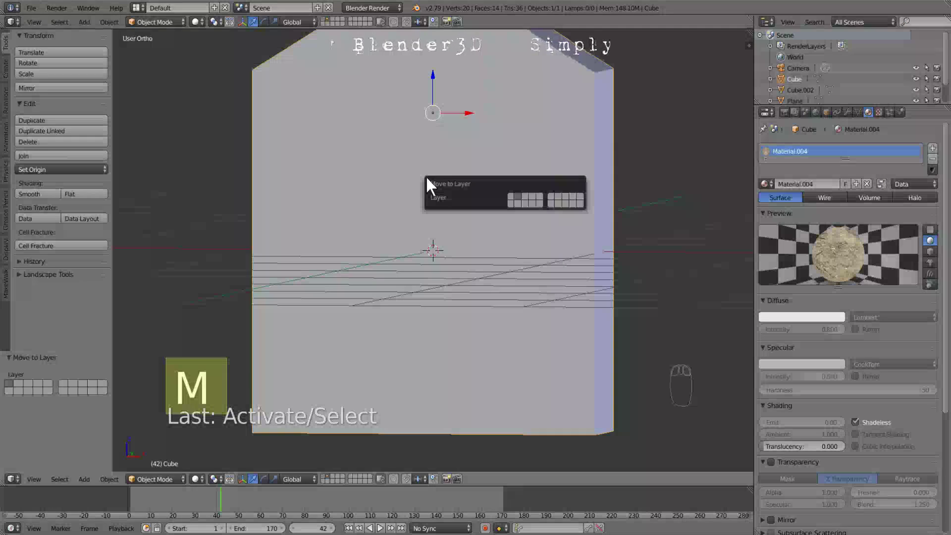
click(513, 198)
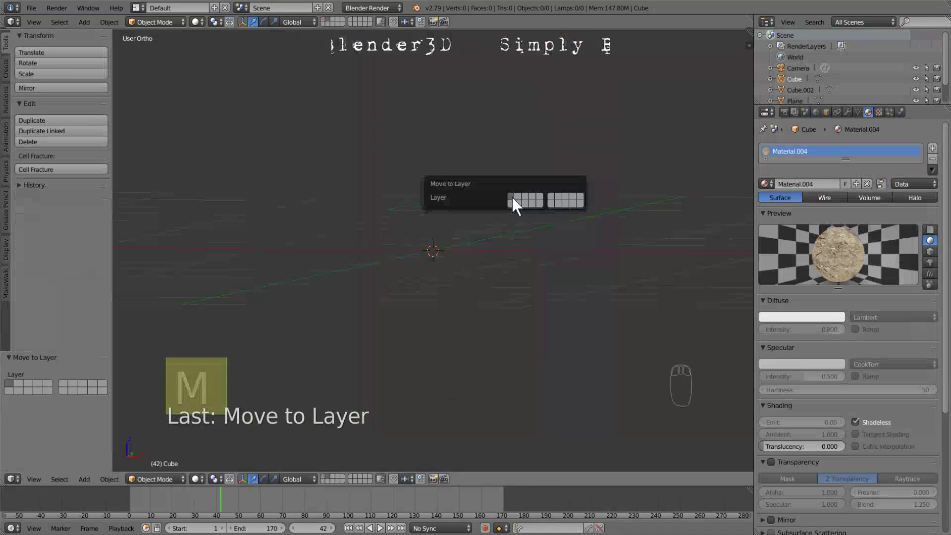
click(320, 475)
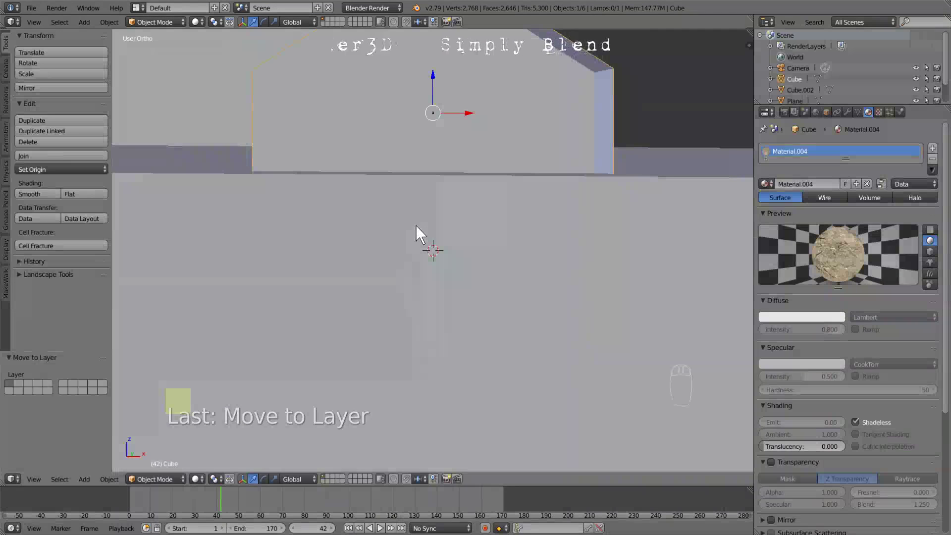
Step: Select the ghost cloth hidden inside the tombstone and move it 2 units along the global X axis
scroll(415, 225, down, 5)
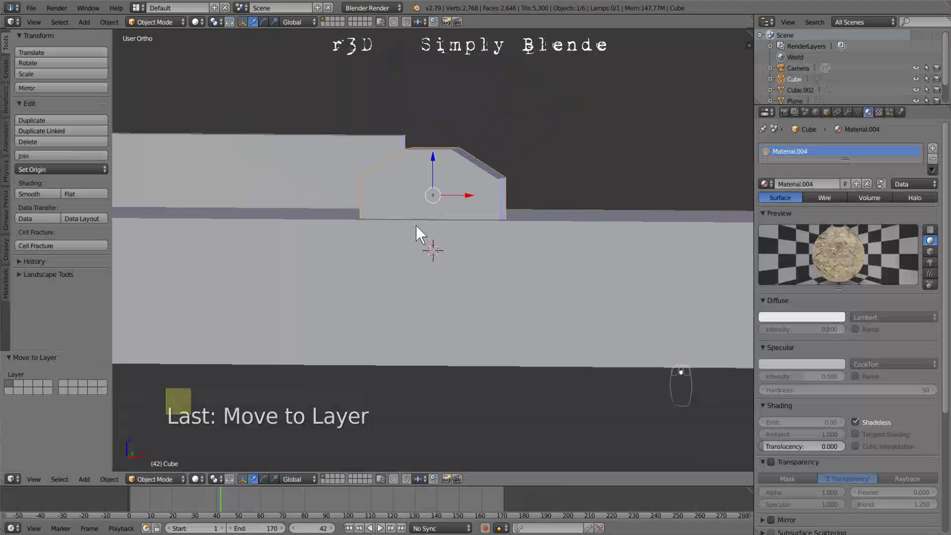
middle_drag(509, 246, 489, 257)
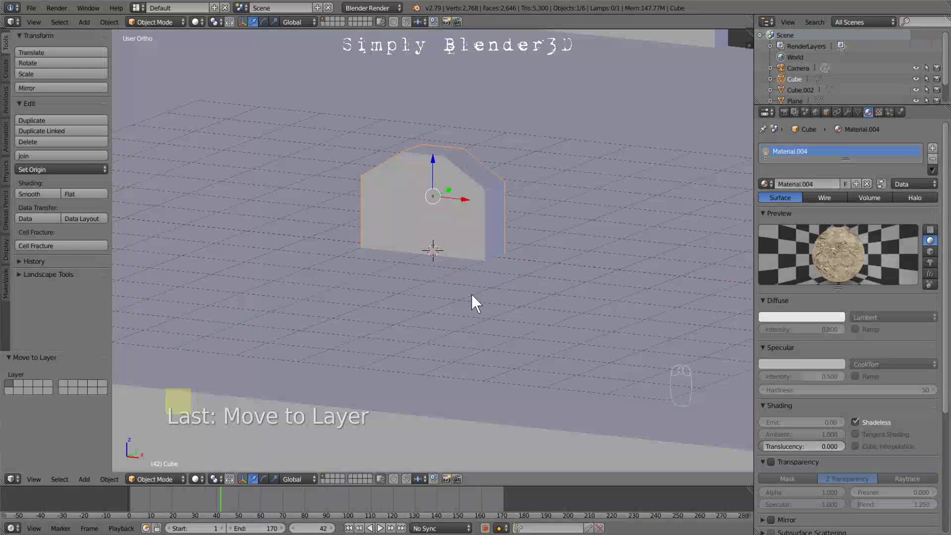
key(z)
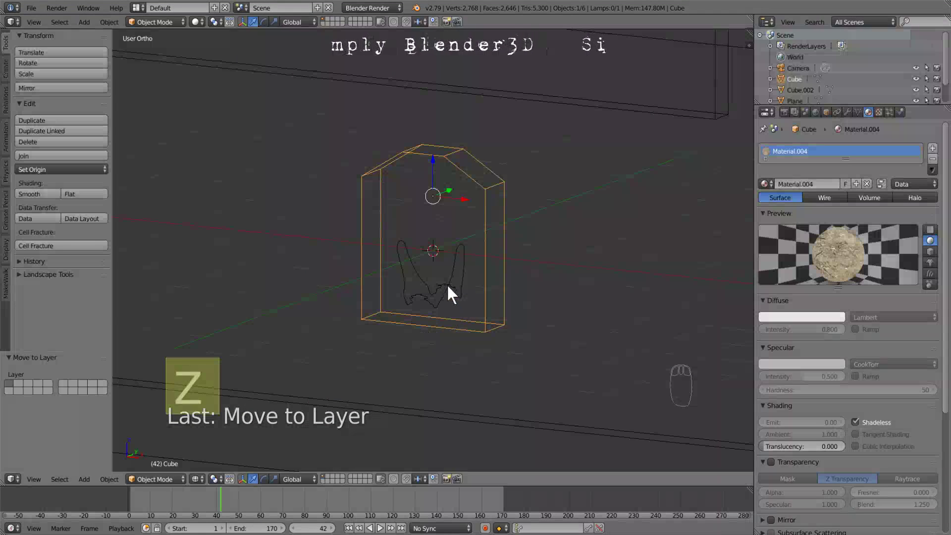
right_click(457, 273)
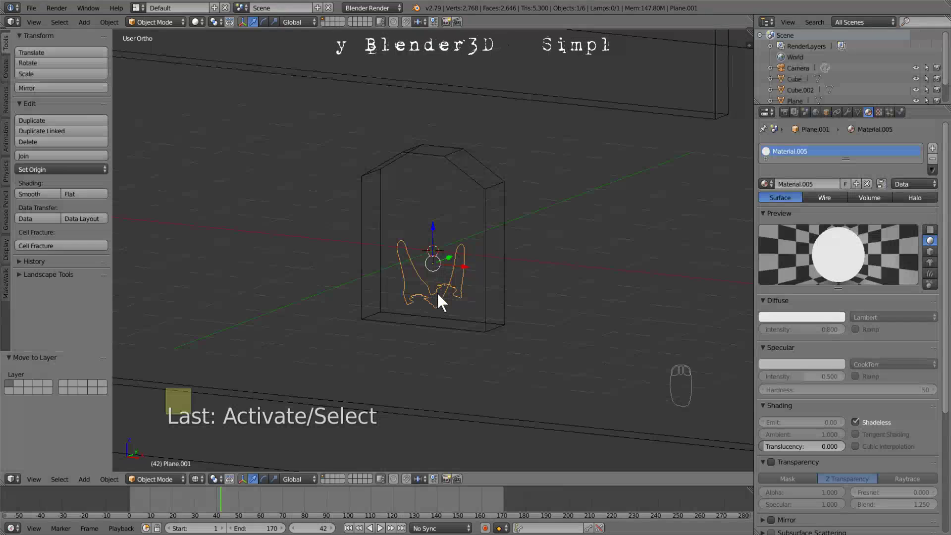
key(z)
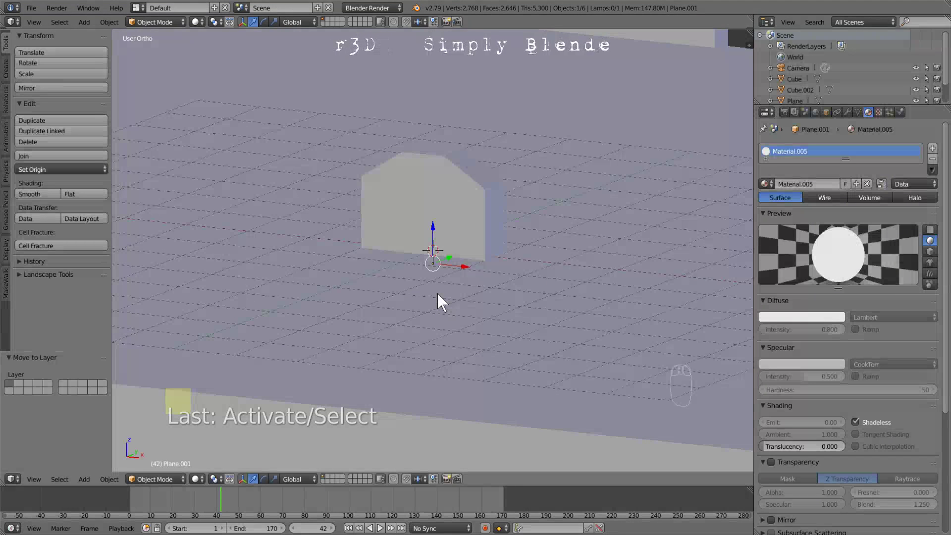
key(g)
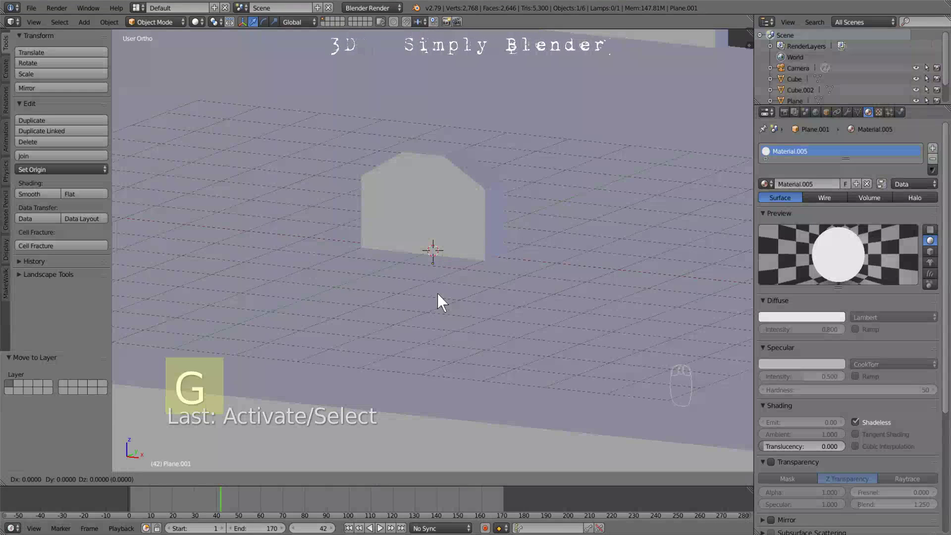
key(x)
key(2)
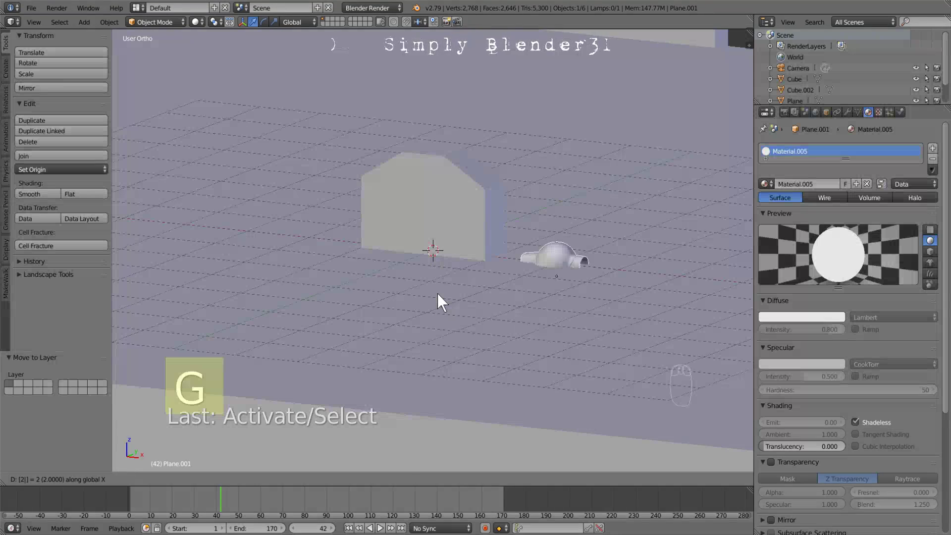
Step: Move the ghost mesh 2 units along X, 0.81 along Z and 3 along Y
key(Return)
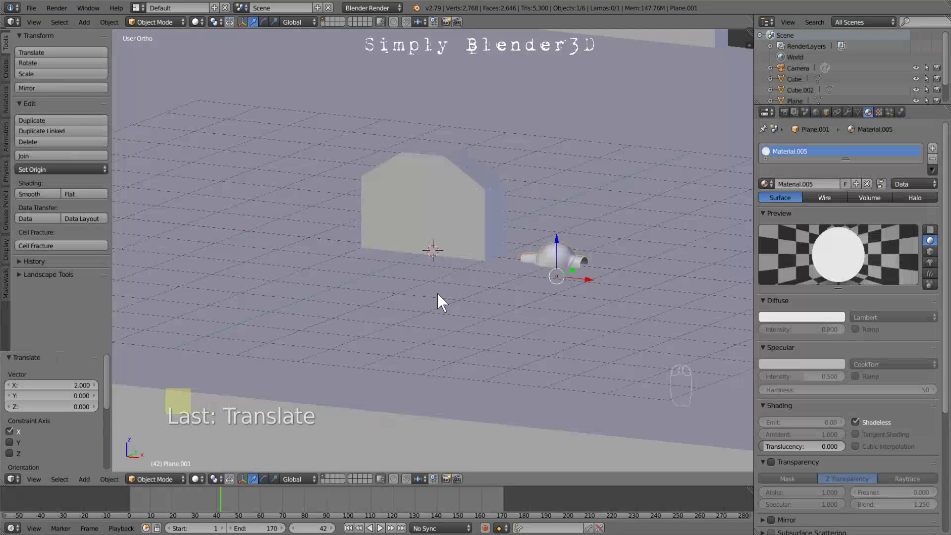
key(g)
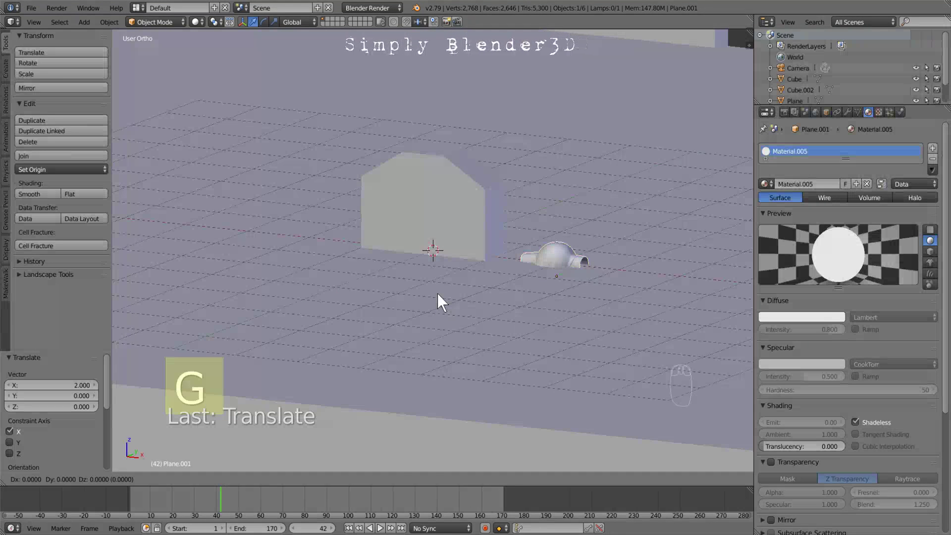
key(z)
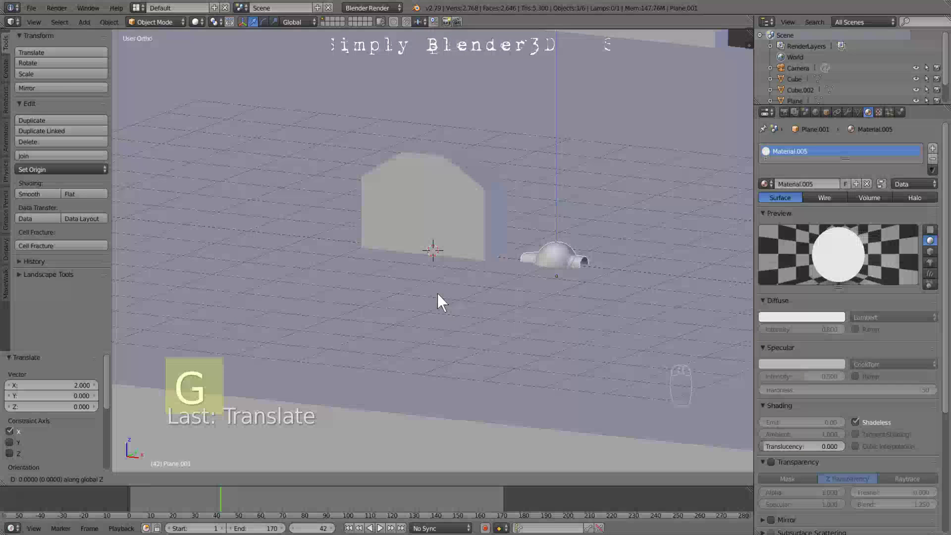
text(.81)
key(Return)
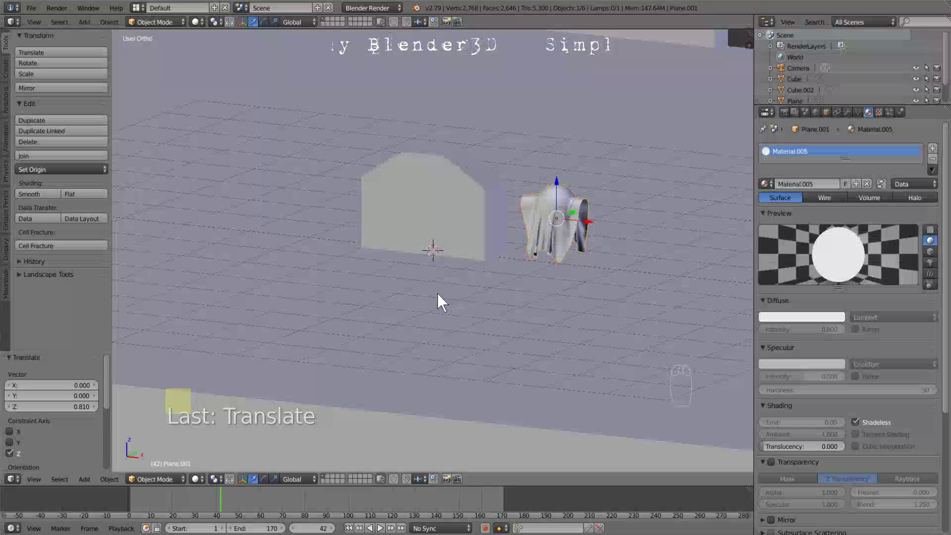
key(g)
key(y)
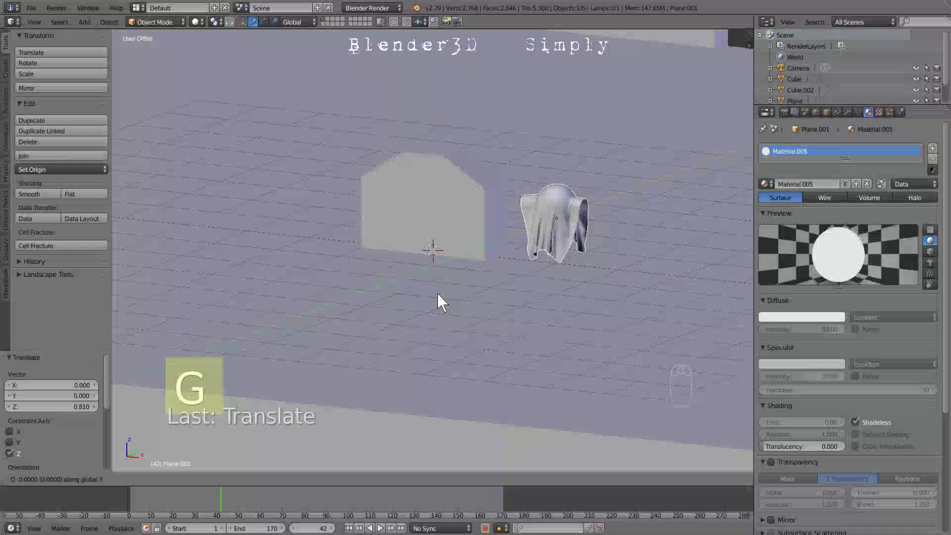
text(3)
key(Return)
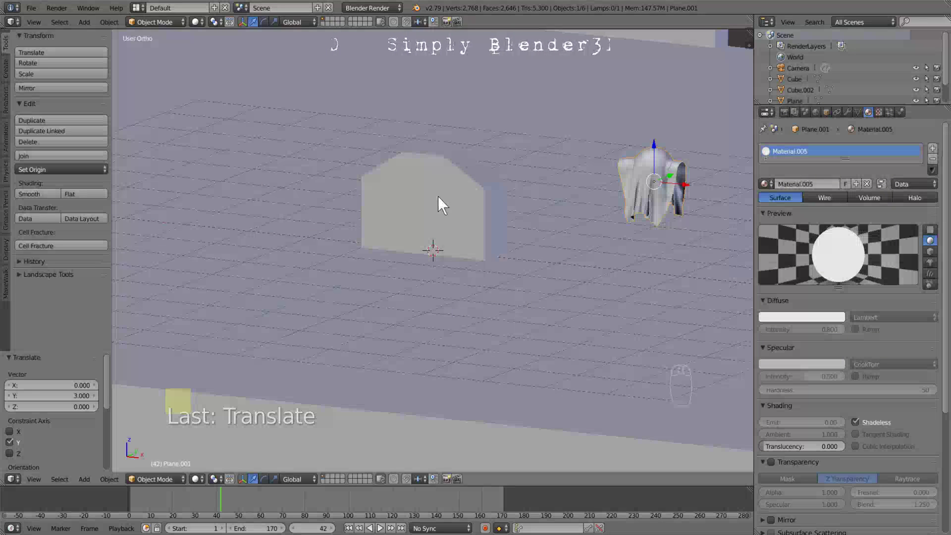
Step: Raise the tombstone along Z by about 0.96 units so it stands on the ground
right_click(413, 201)
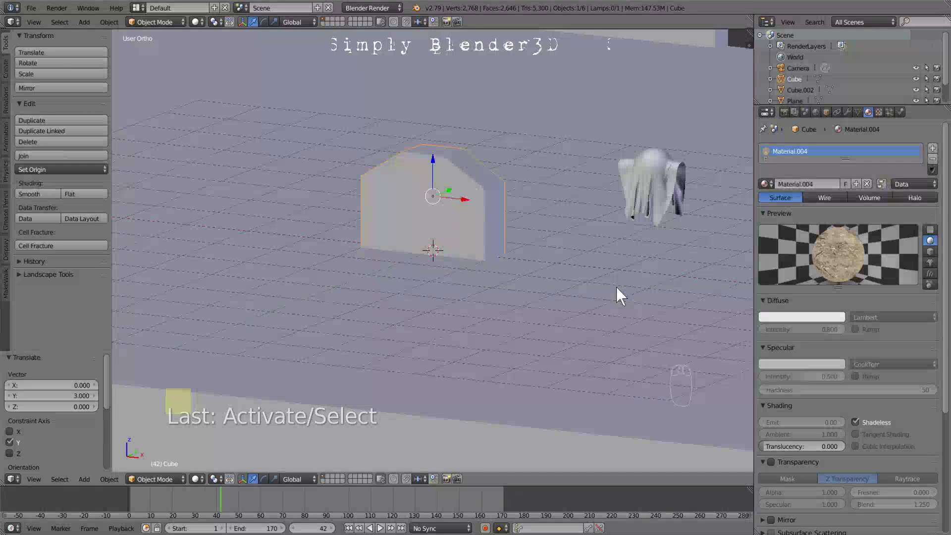
key(KP_1)
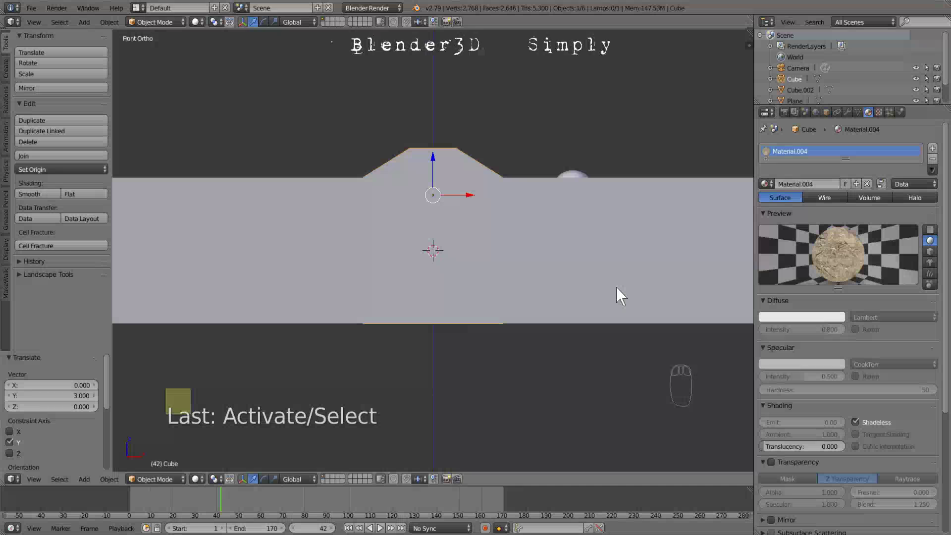
middle_drag(632, 277, 618, 293)
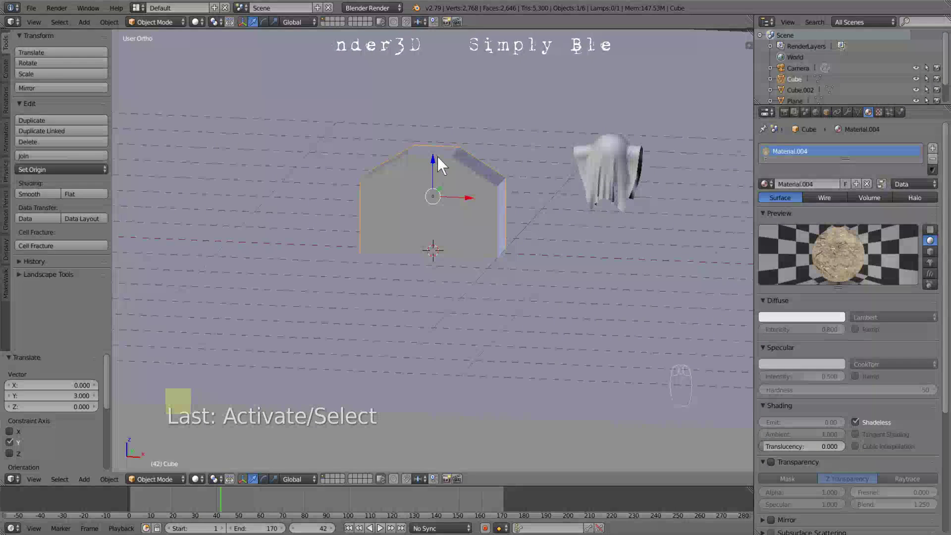
drag(434, 158, 427, 93)
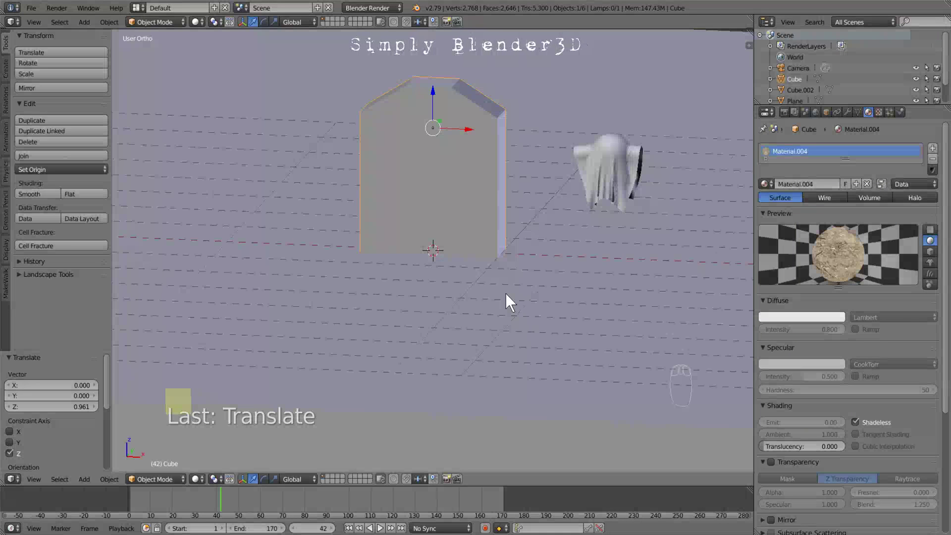
Step: Duplicate the tombstone and offset the copy -5.7 units along X
key(shift+d)
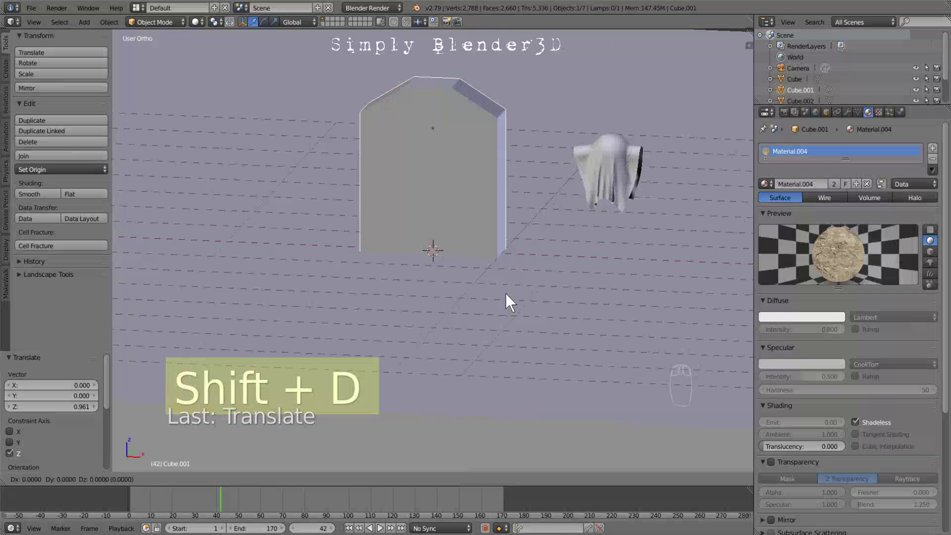
key(x)
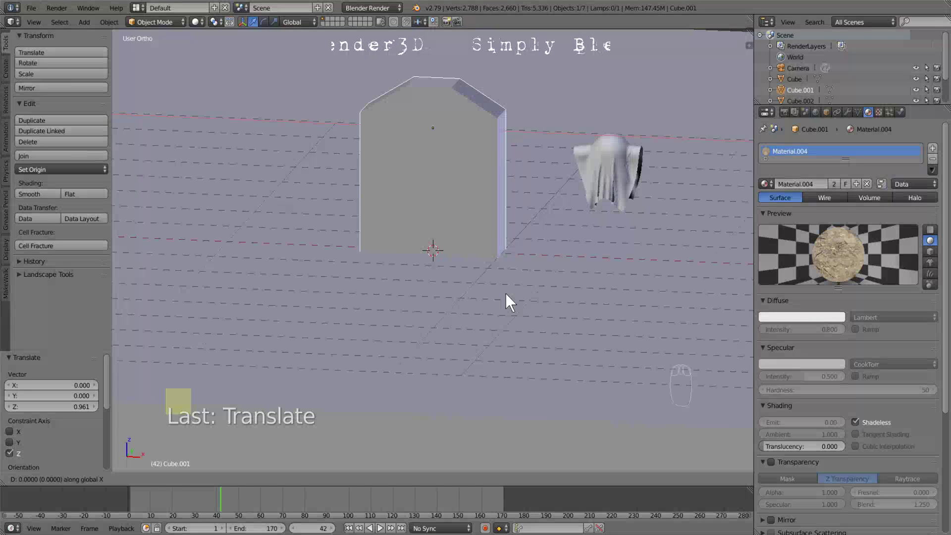
text(-5.7)
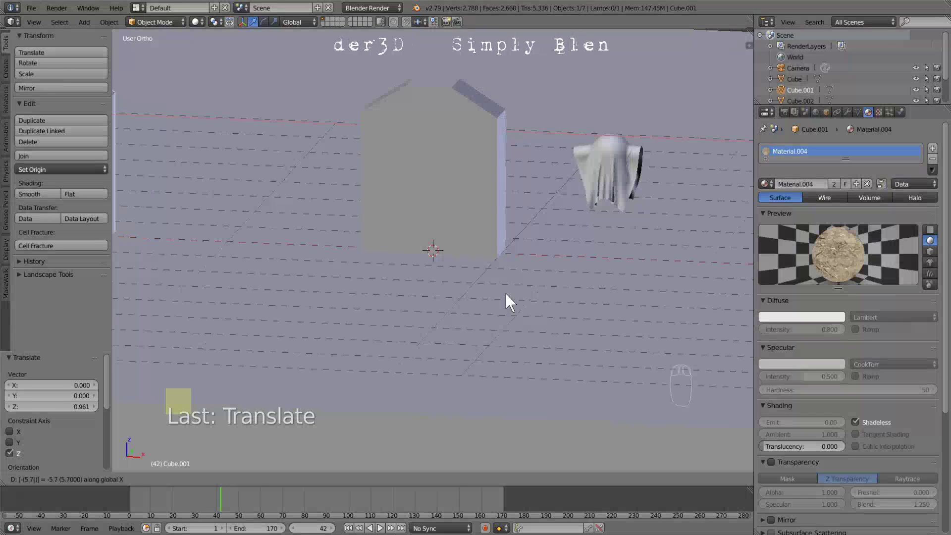
key(Return)
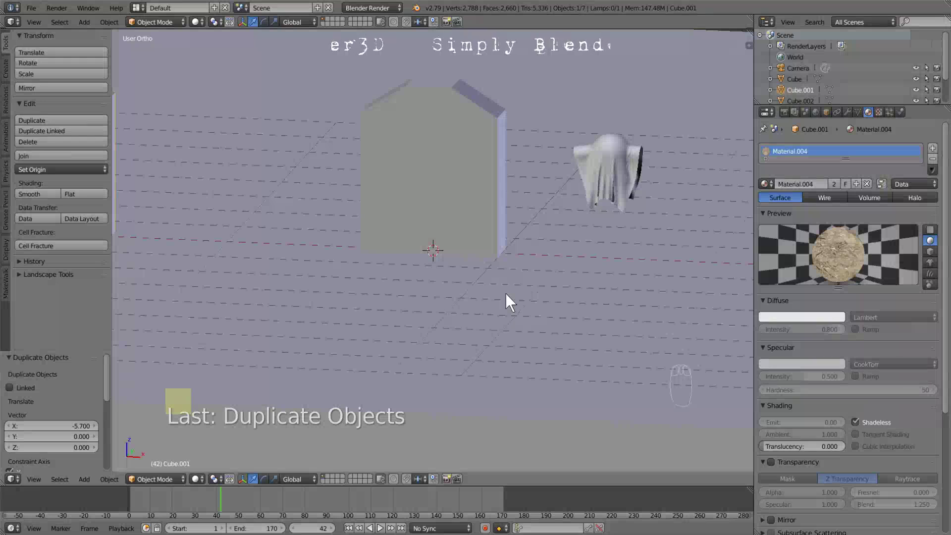
Step: Duplicate the original middle tombstone and offset the copy 5.7 units along X
scroll(505, 293, down, 2)
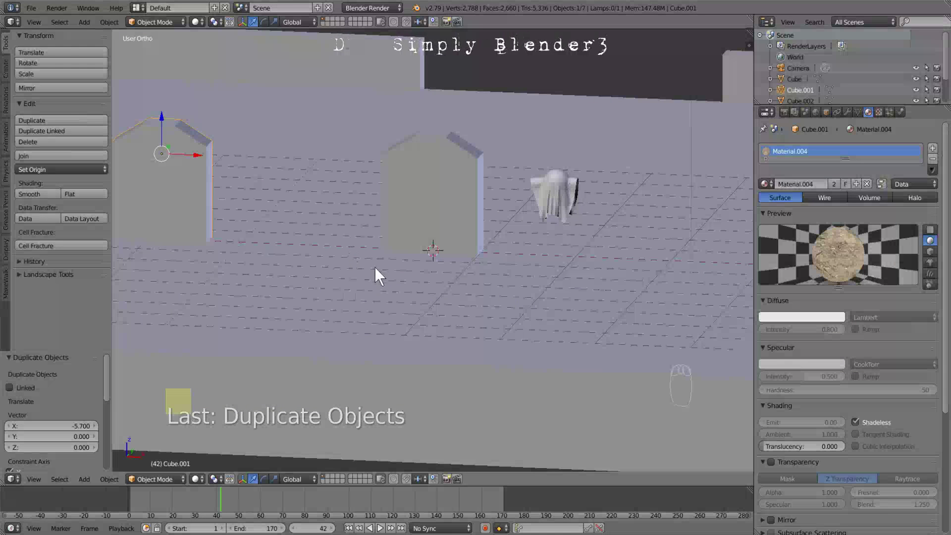
right_click(425, 190)
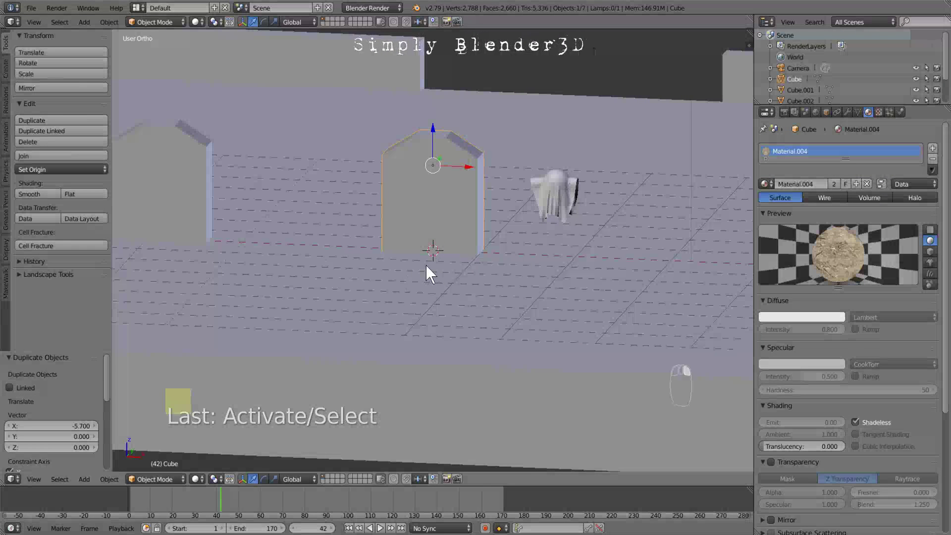
key(shift+d)
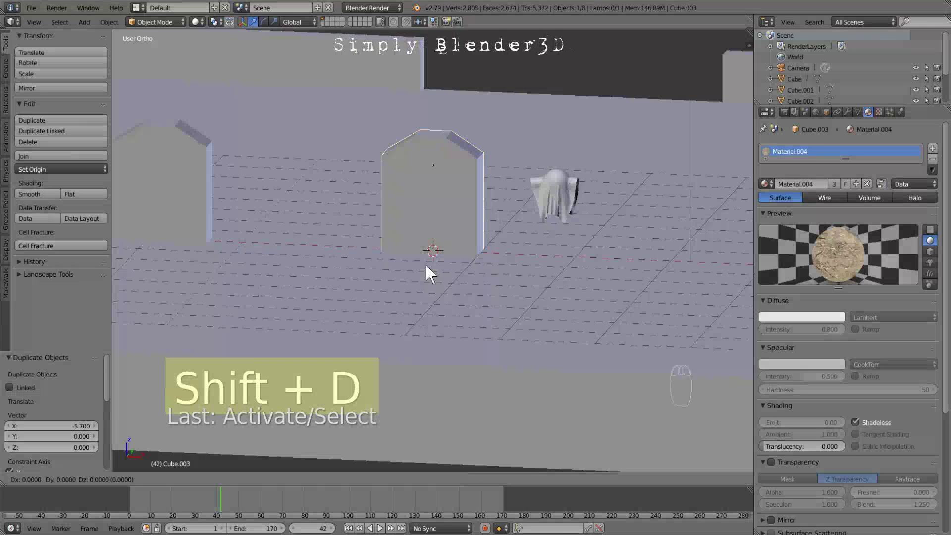
key(x)
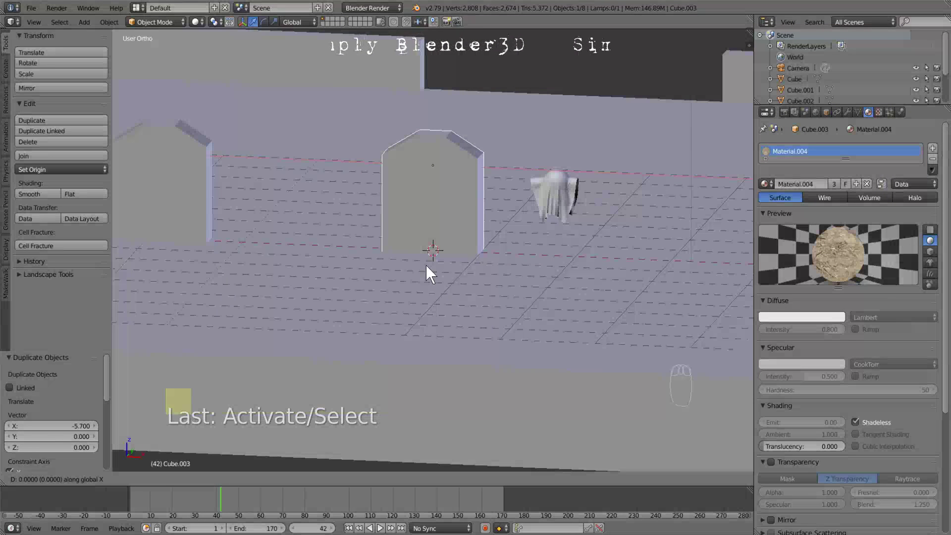
text(5.7)
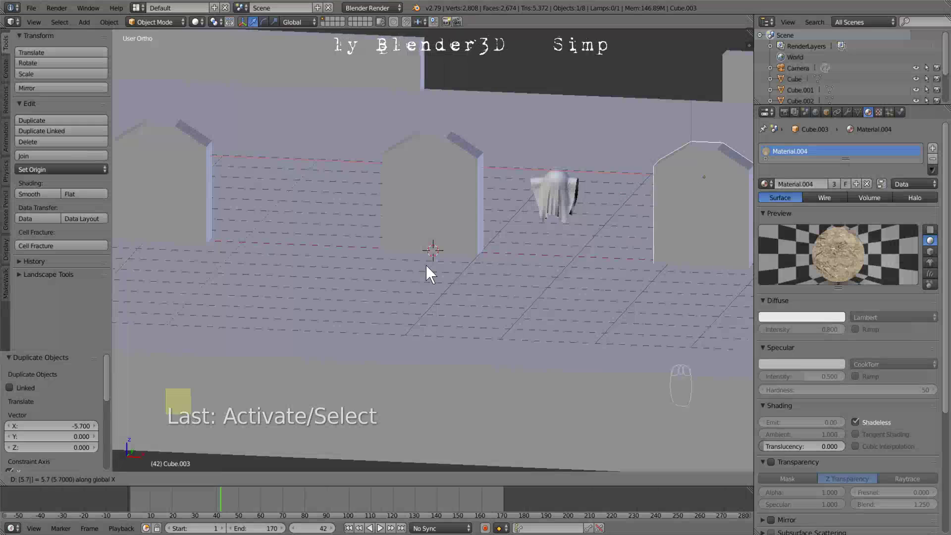
key(Return)
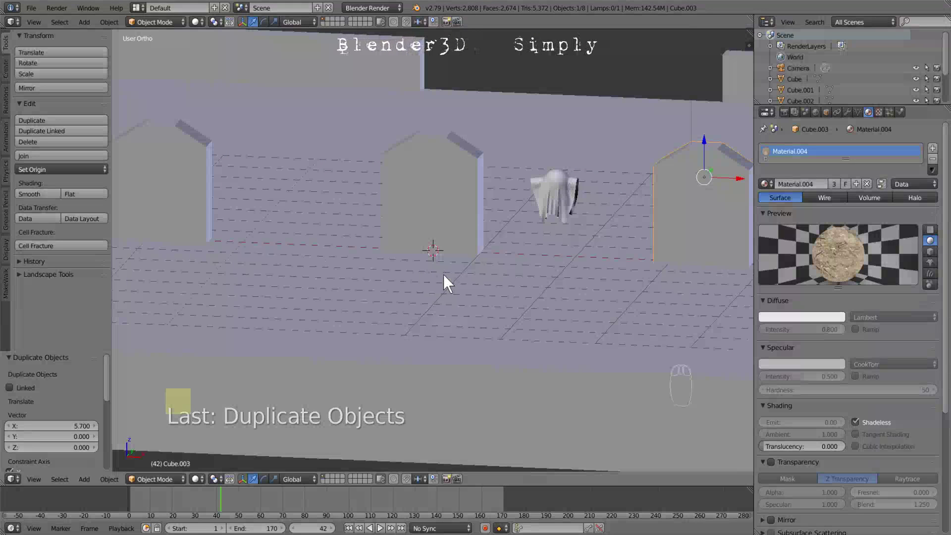
Step: Switch the render engine to Blender Game and set the viewport shading to Texture
scroll(459, 278, down, 1)
scroll(459, 280, down, 1)
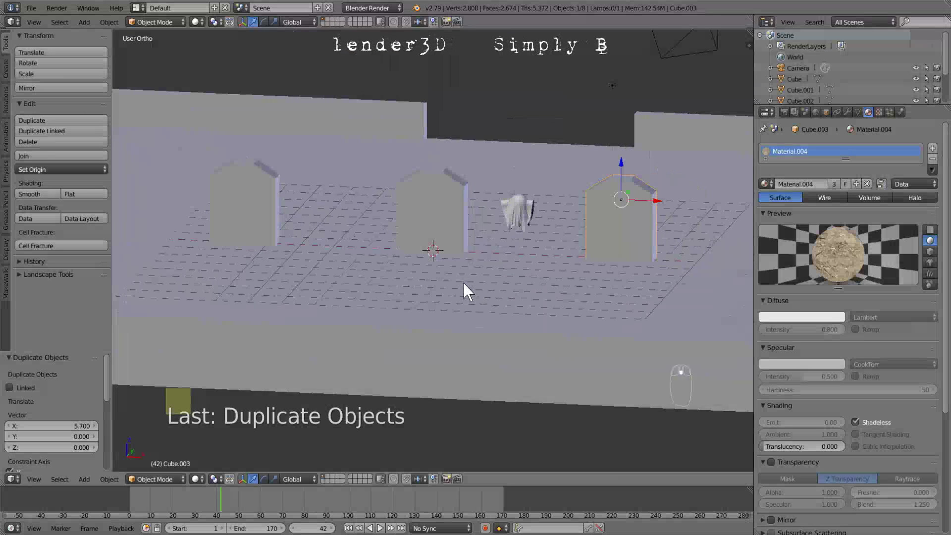
middle_drag(459, 283, 434, 313)
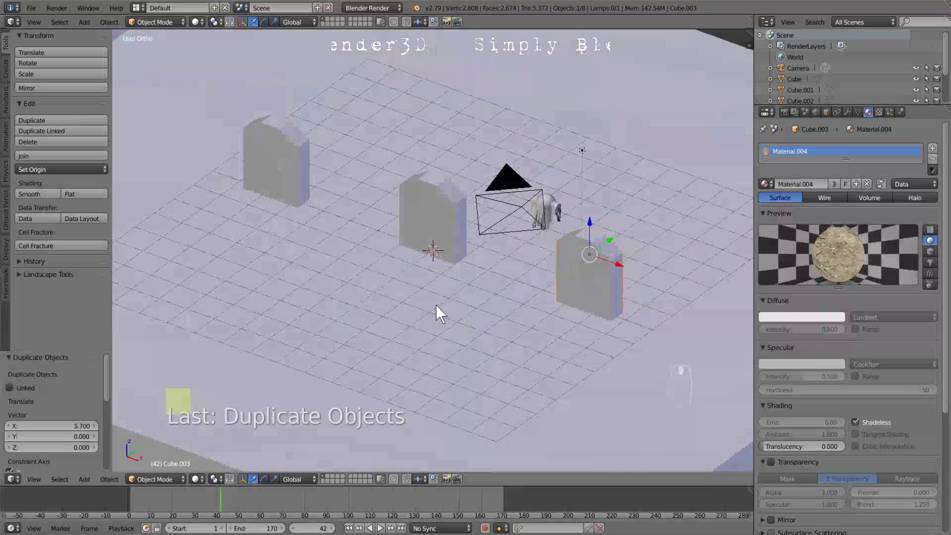
scroll(435, 305, down, 1)
middle_drag(436, 304, 441, 302)
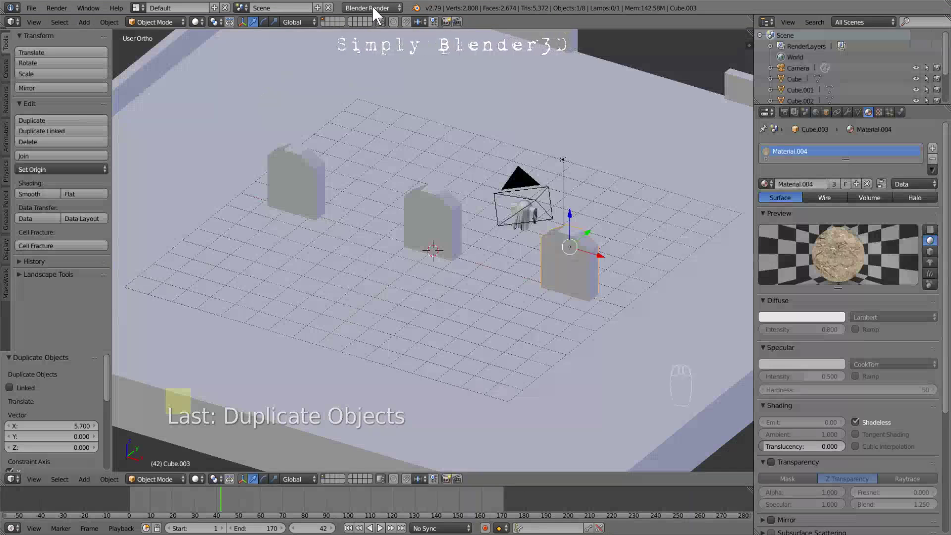
click(385, 8)
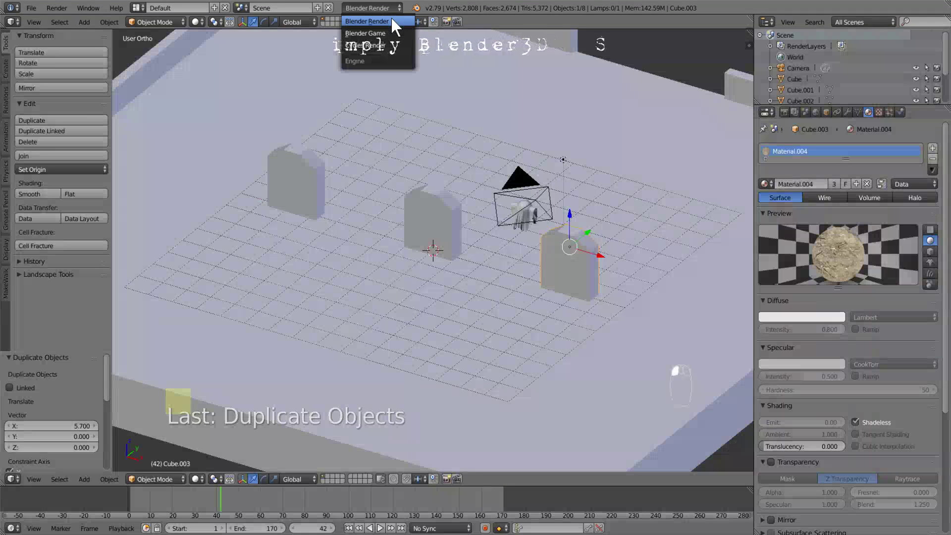
click(388, 33)
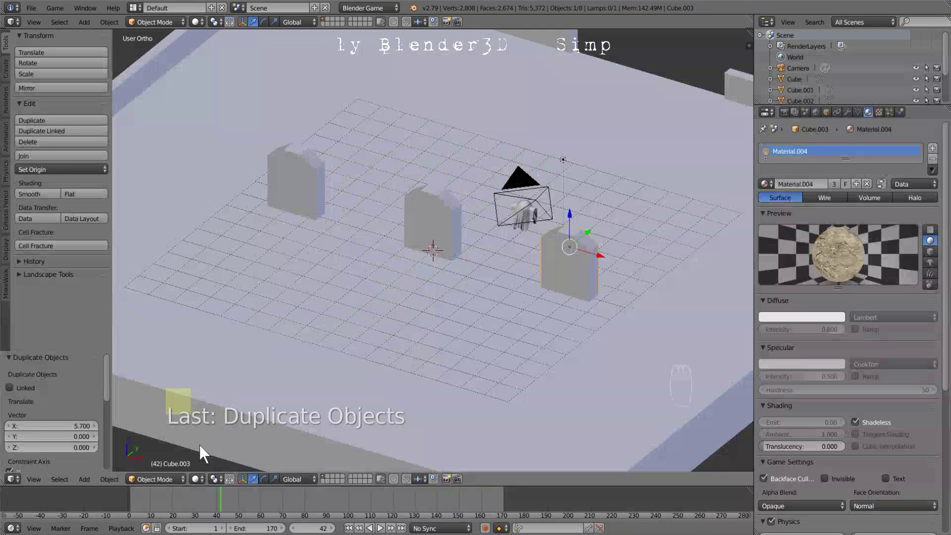
click(196, 480)
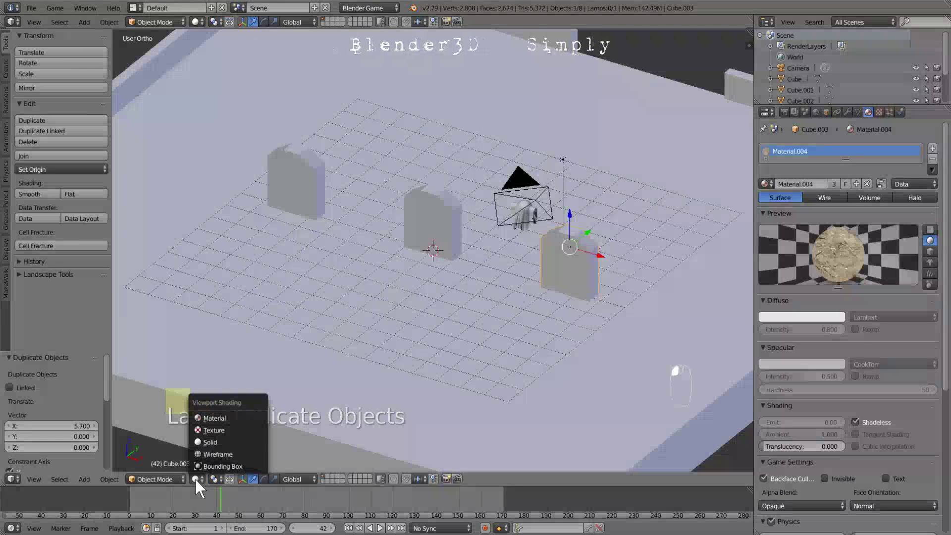
click(222, 430)
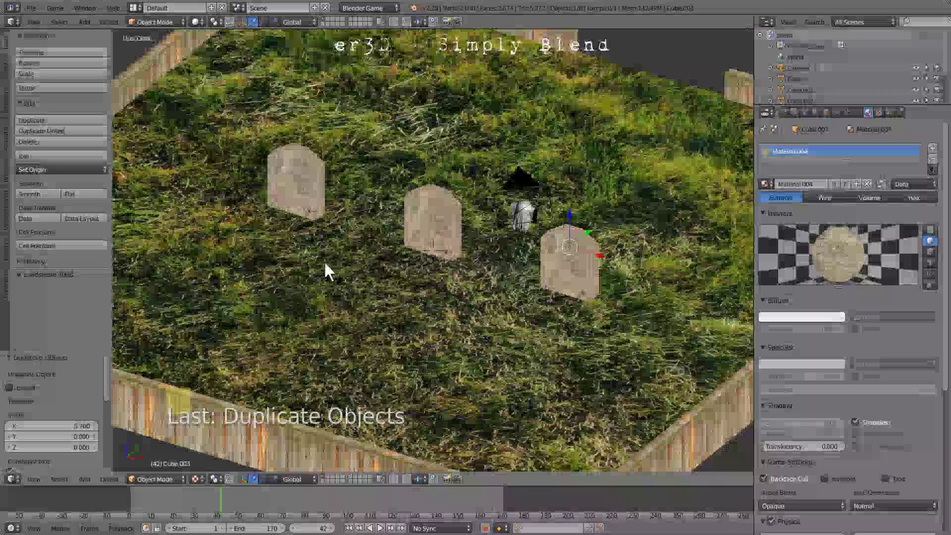
Step: Join the three tombstones and the grass plane into the wooden fence object, and apply the joined object's scale
key(KP_4)
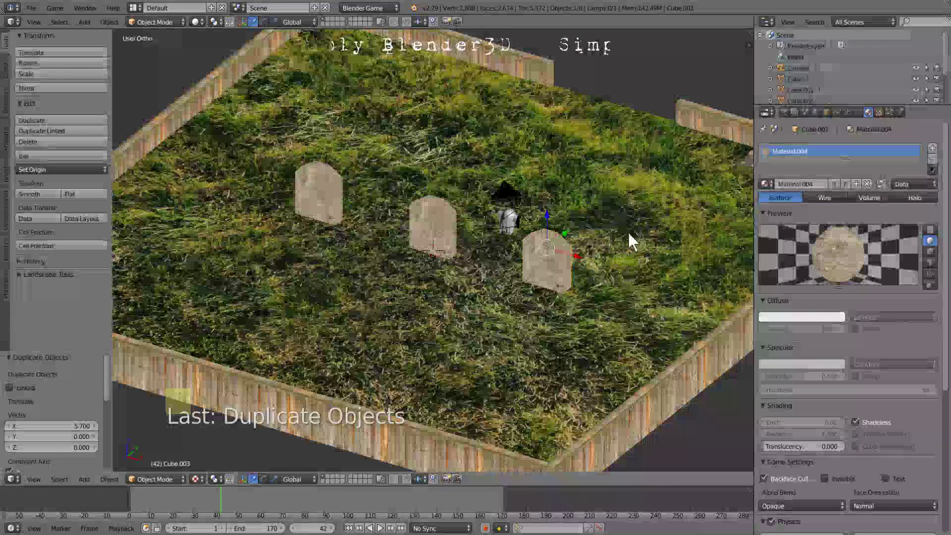
shift+right_click(420, 227)
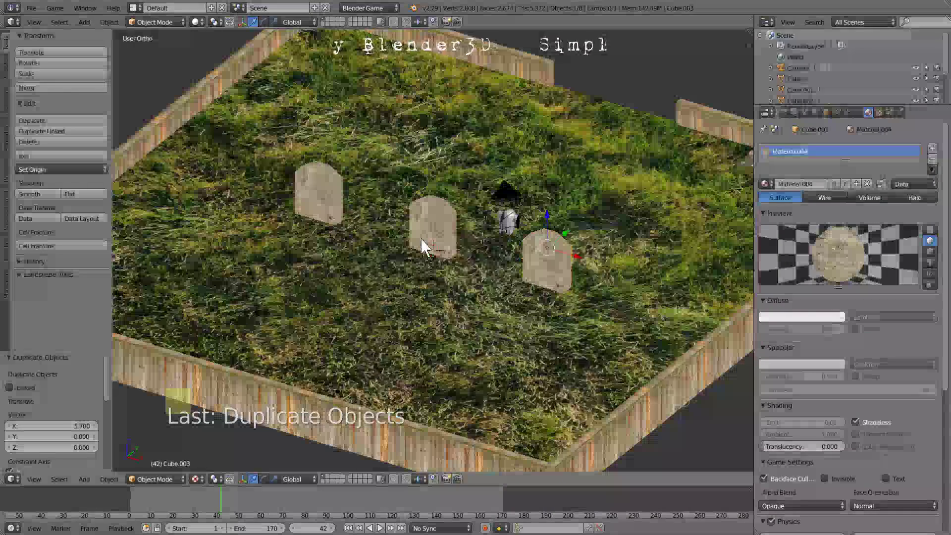
shift+right_click(325, 196)
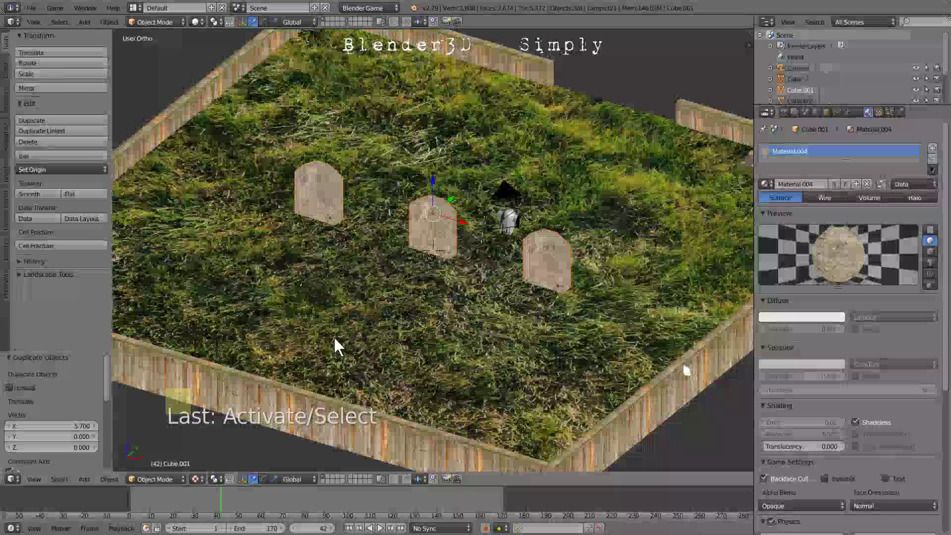
shift+right_click(369, 277)
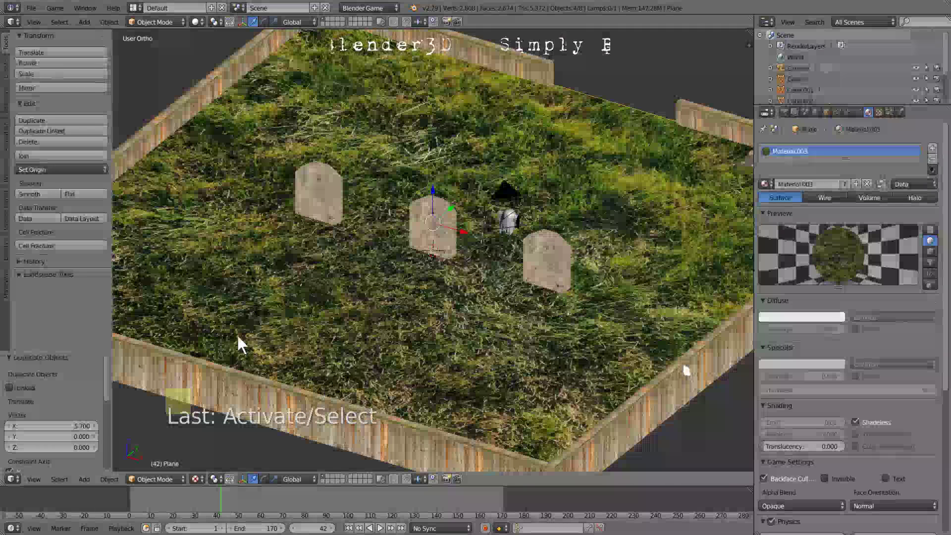
shift+right_click(171, 367)
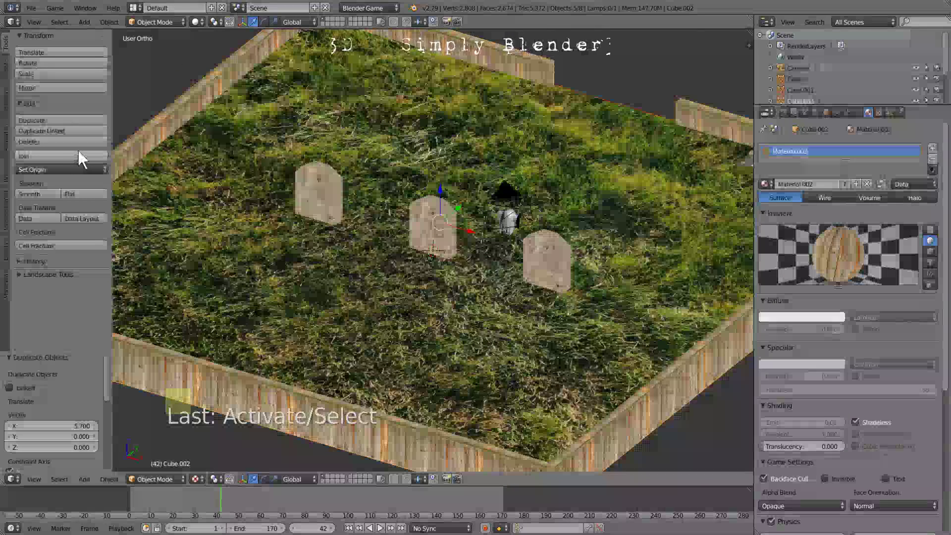
click(78, 151)
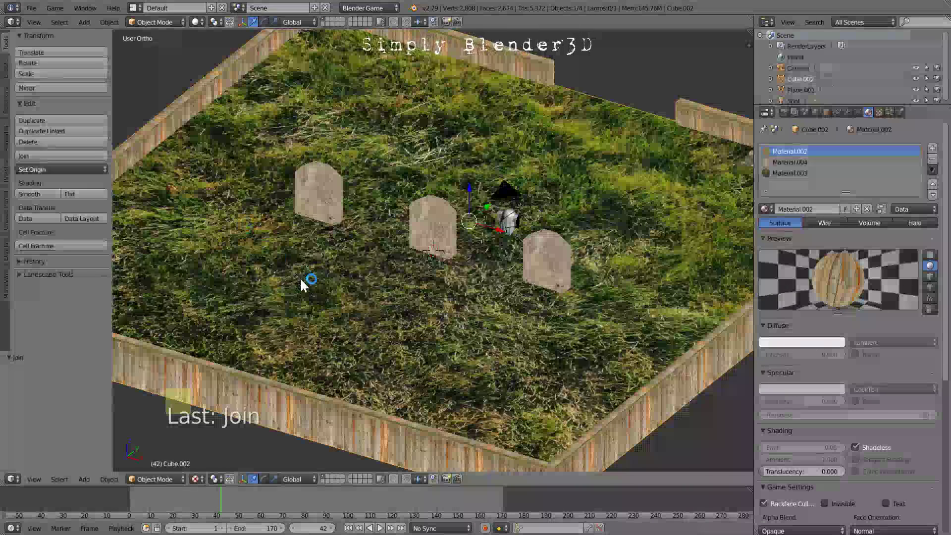
key(ctrl+a)
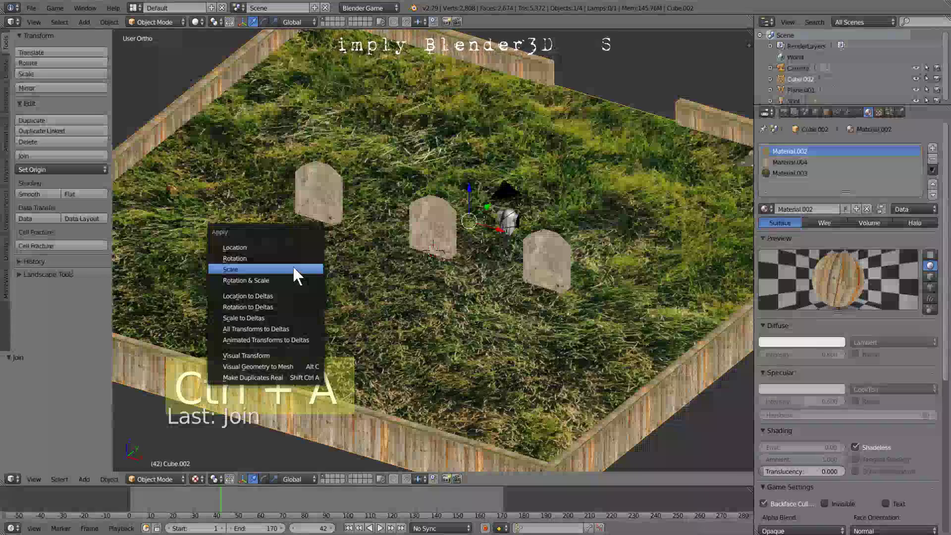
click(292, 265)
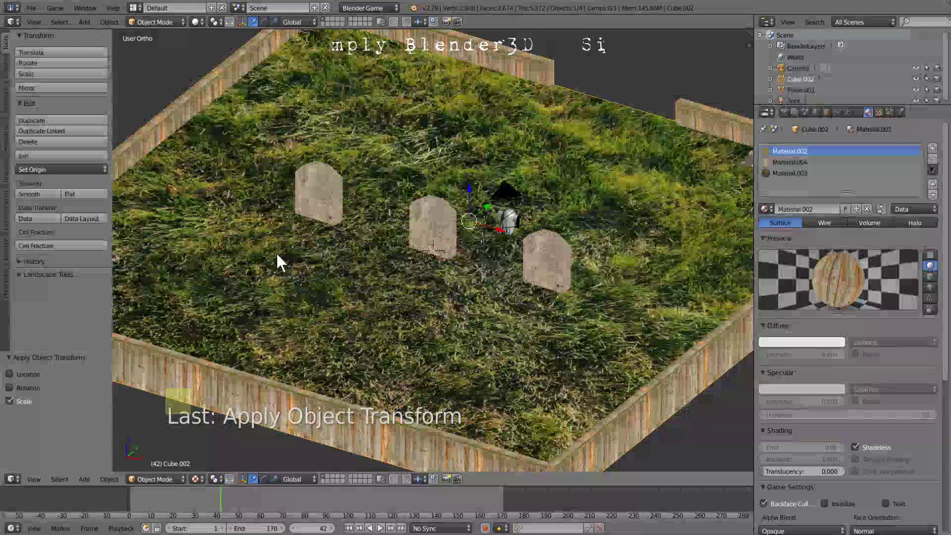
Step: Set the joined graveyard object's origin to its geometry
click(92, 170)
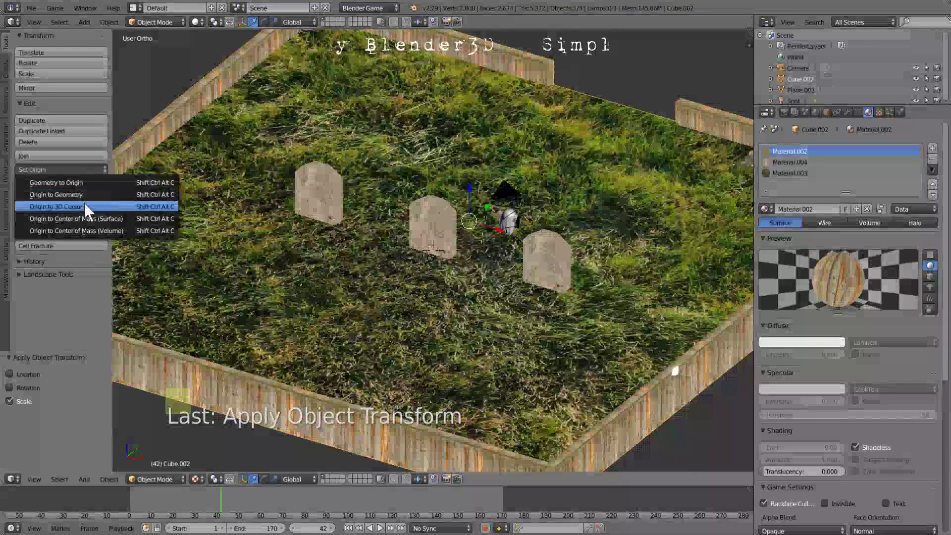
click(87, 194)
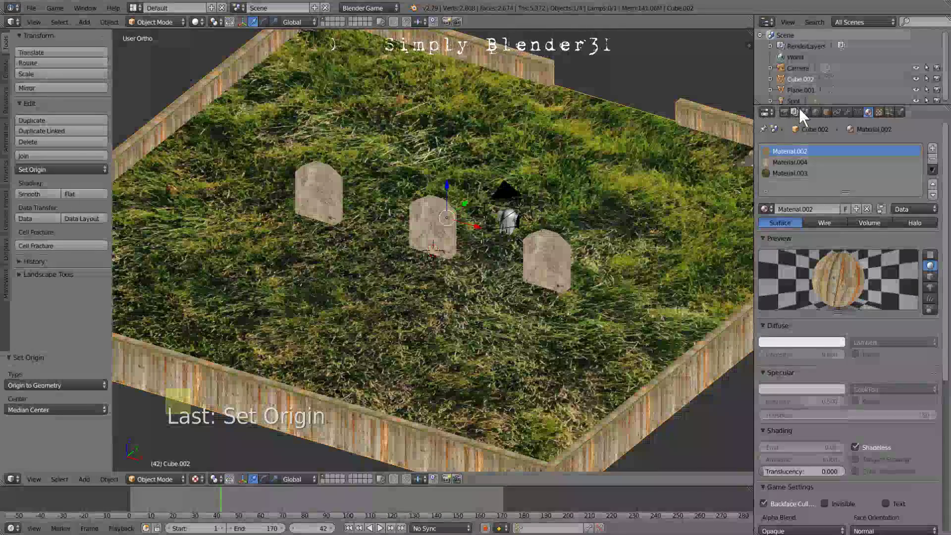
Step: Build a navigation mesh from the graveyard object using the scene's default settings, and hide the mesh in the viewport
click(806, 111)
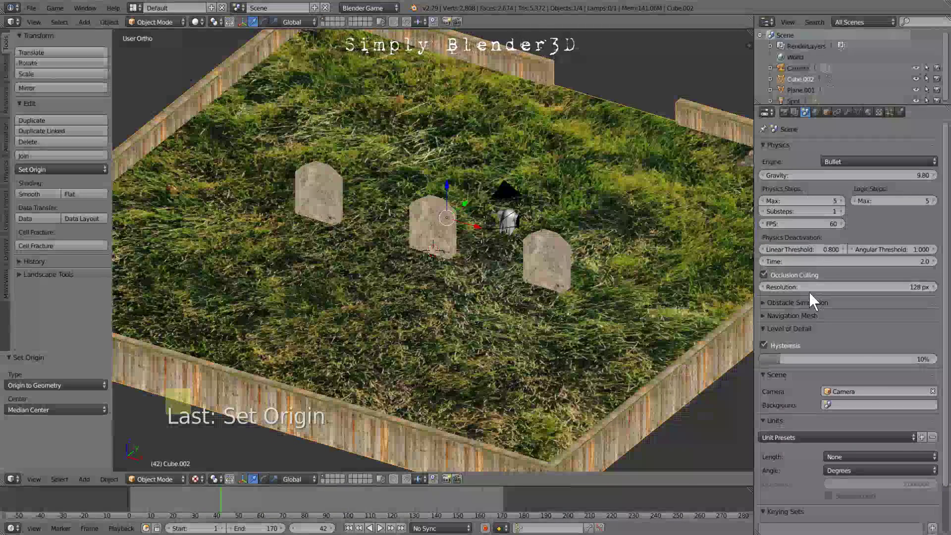
right_click(420, 324)
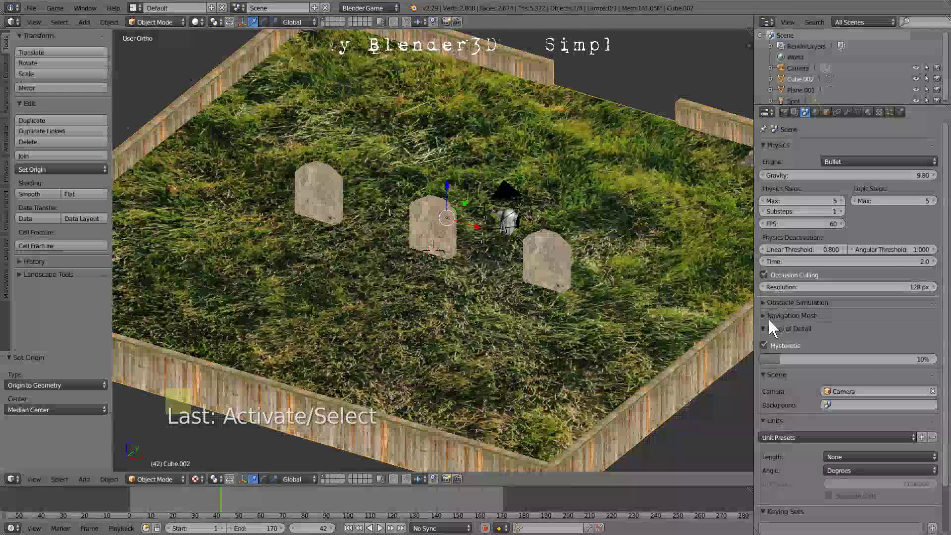
click(795, 315)
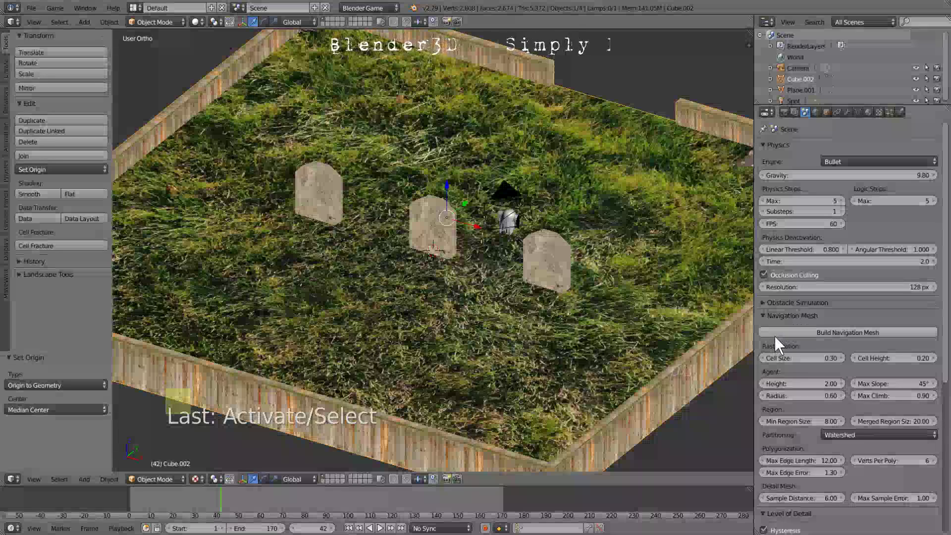
click(807, 331)
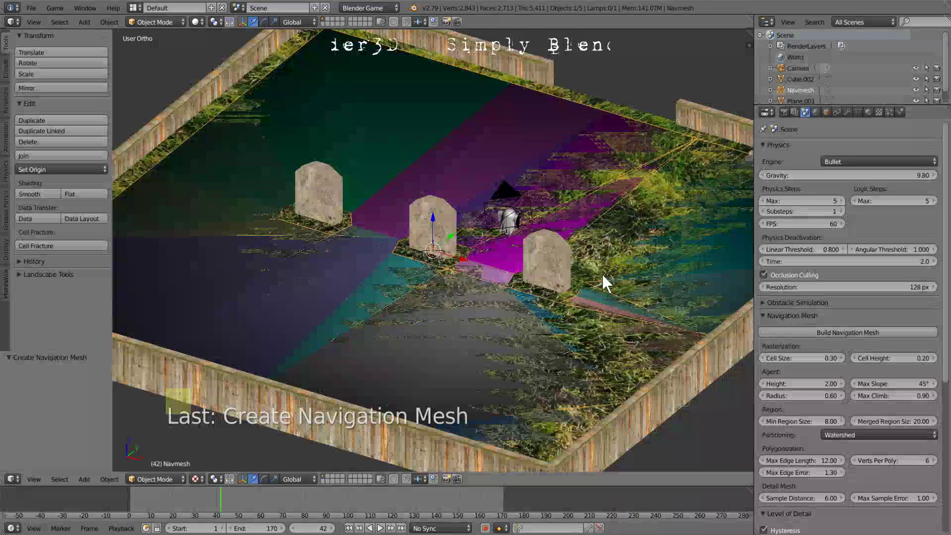
click(916, 89)
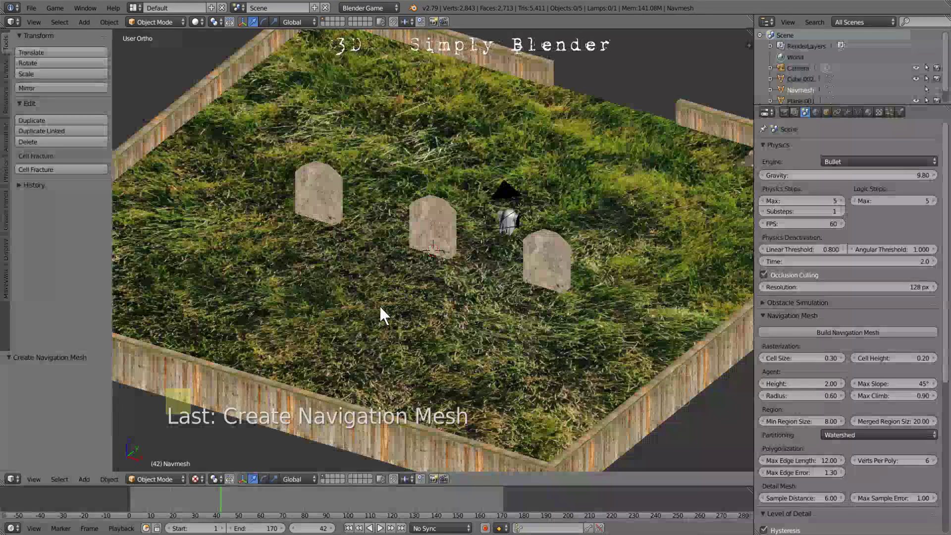
Step: Place the 3D cursor outside the fence and snap it back to the scene center
key(shift+a)
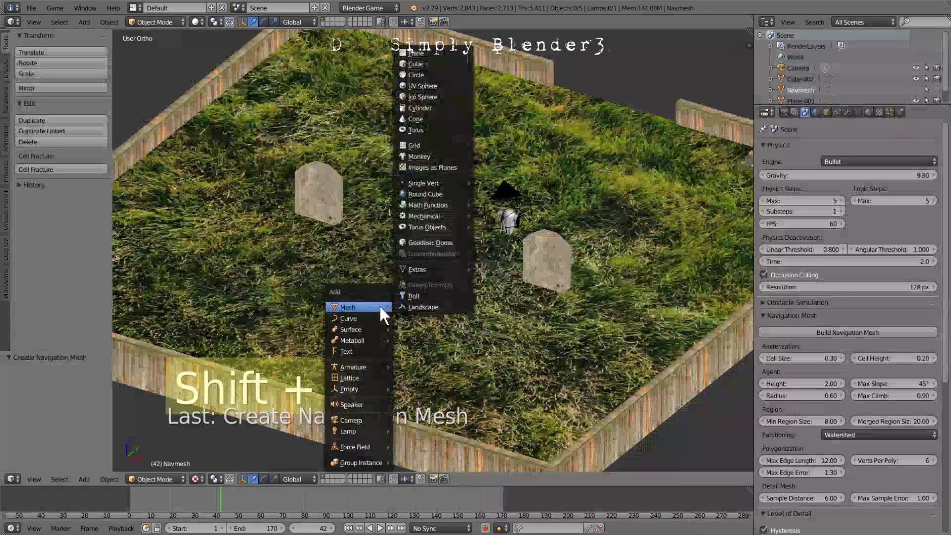
key(Escape)
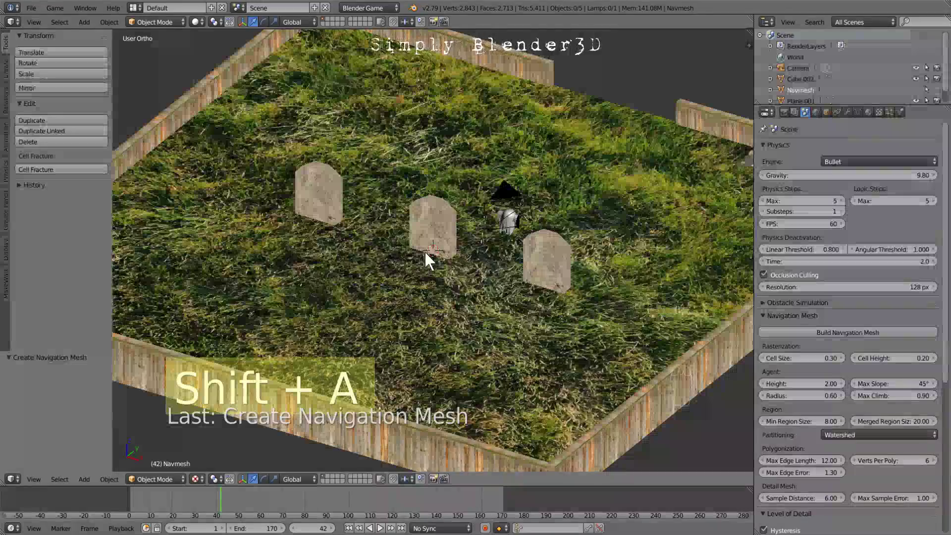
click(714, 441)
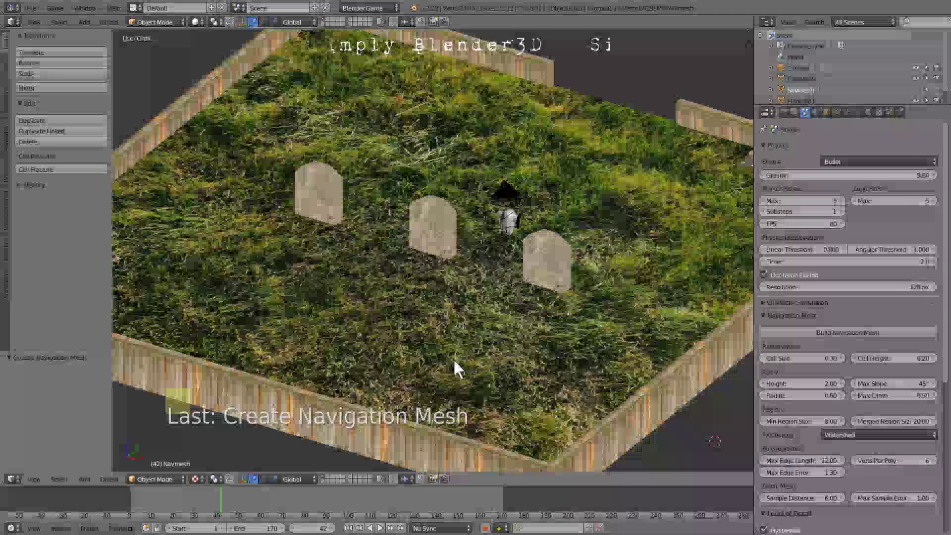
key(shift+s)
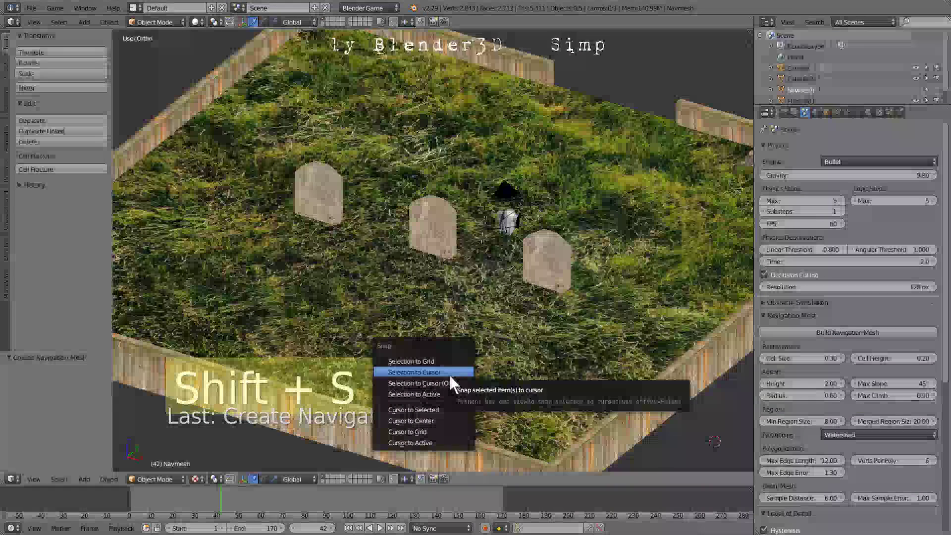
click(394, 421)
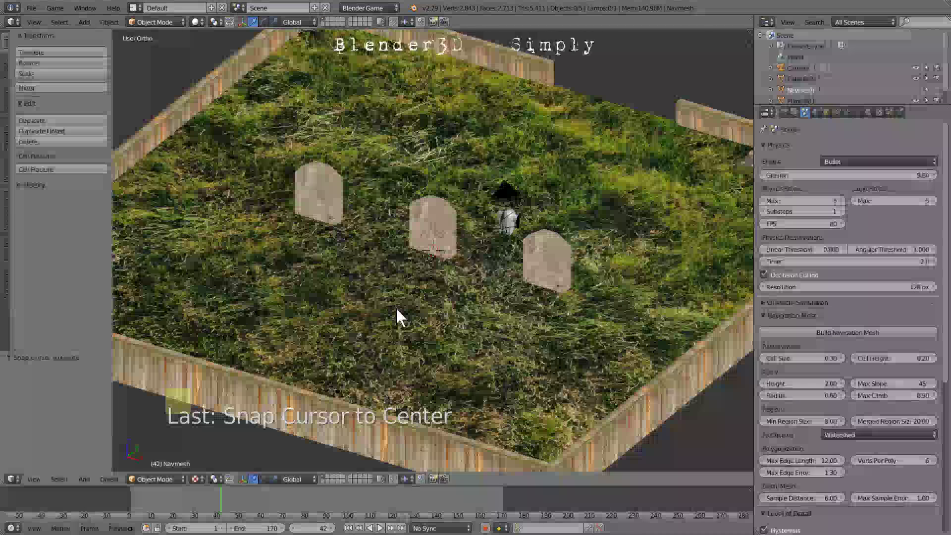
Step: Add a UV sphere at the scene center and scale it to 0.3
key(shift+a)
mouse_move(397, 310)
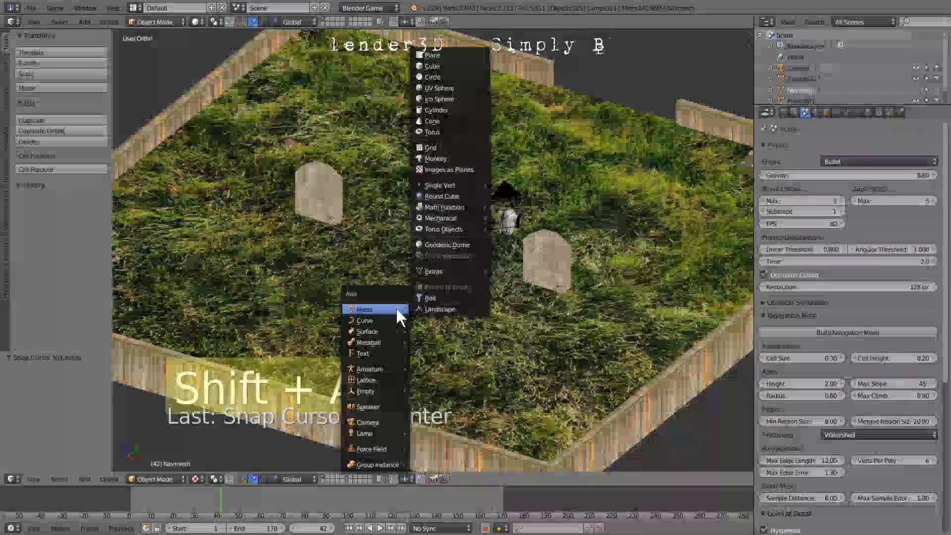
click(440, 89)
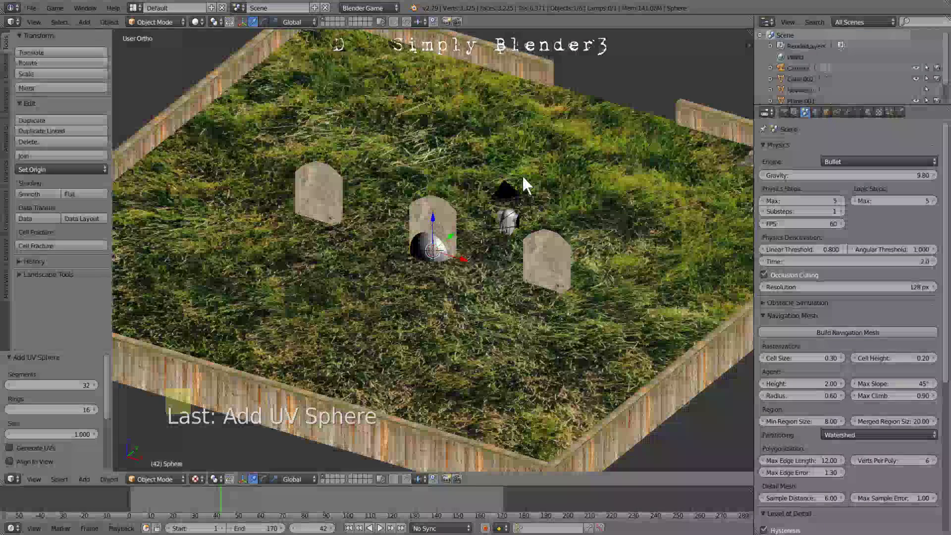
text(s.3)
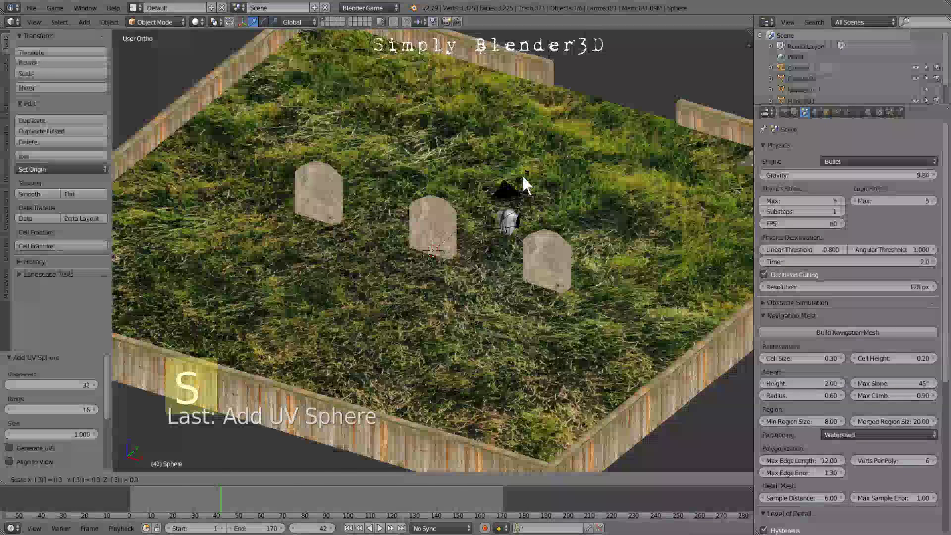
key(Return)
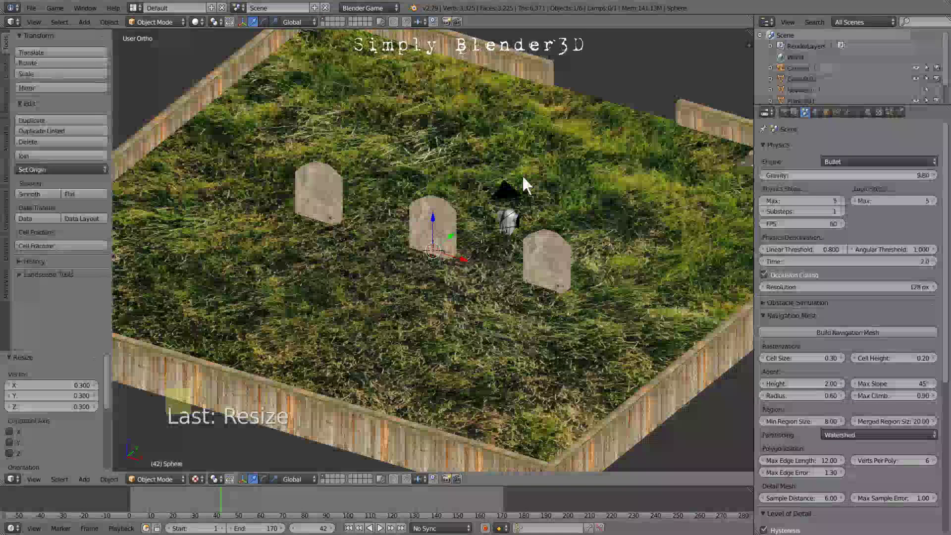
Step: Move the sphere -8.5 units along Y and raise it 0.5 units along Z
key(g)
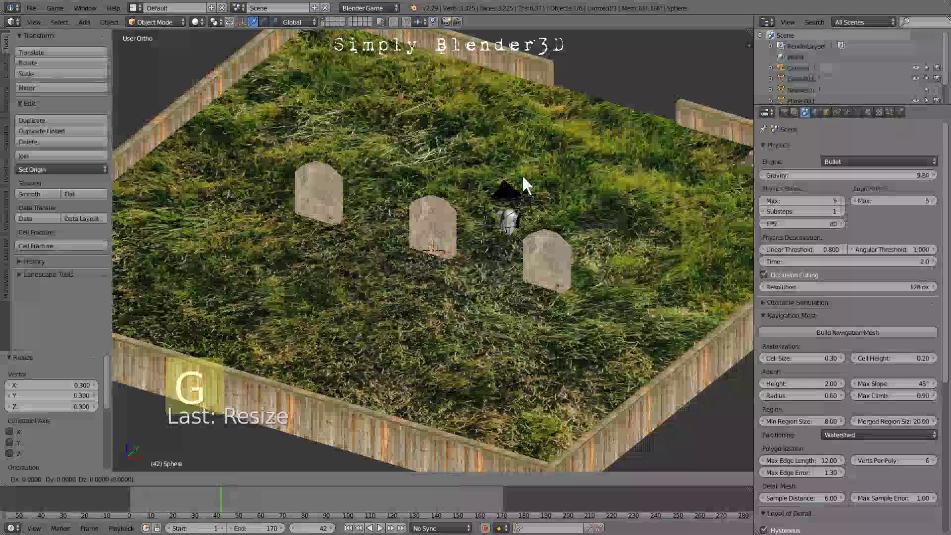
key(y)
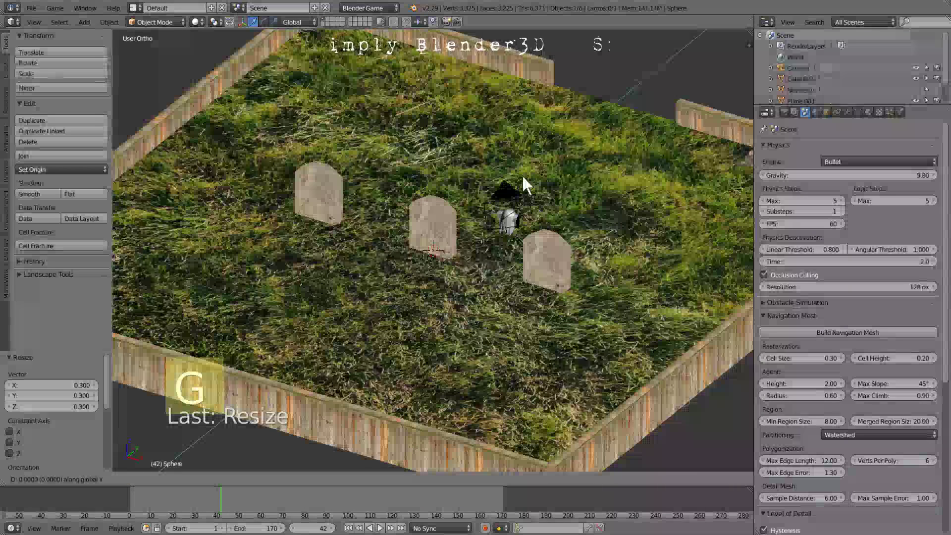
text(-8.5)
key(Return)
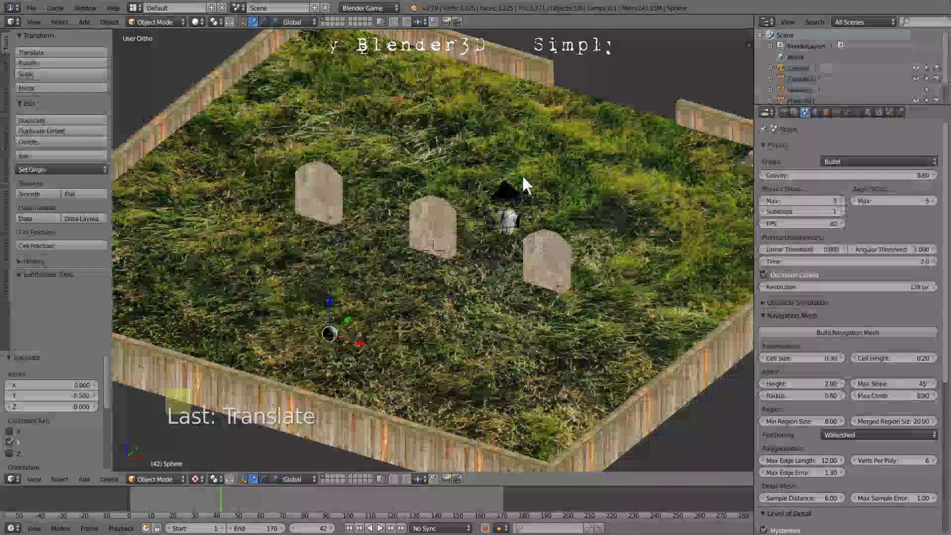
key(g)
key(z)
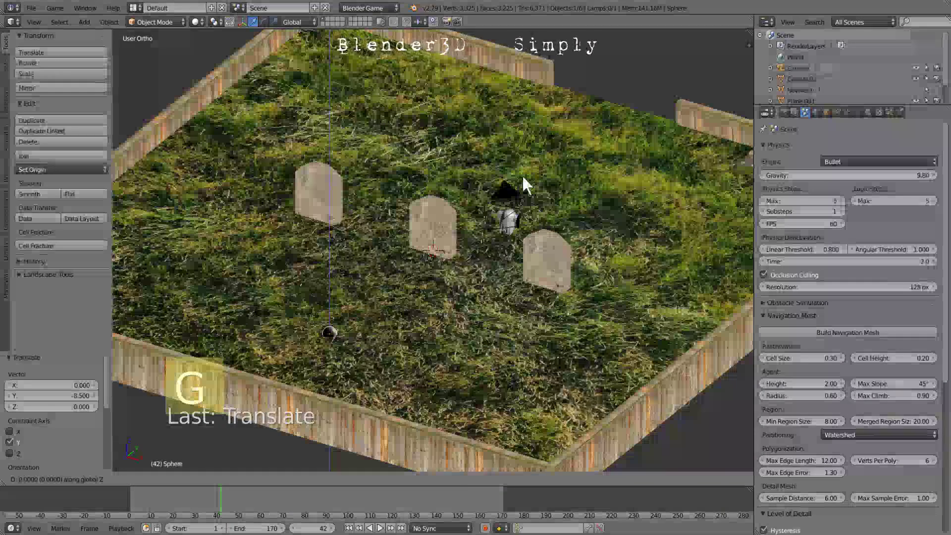
text(.5)
key(Return)
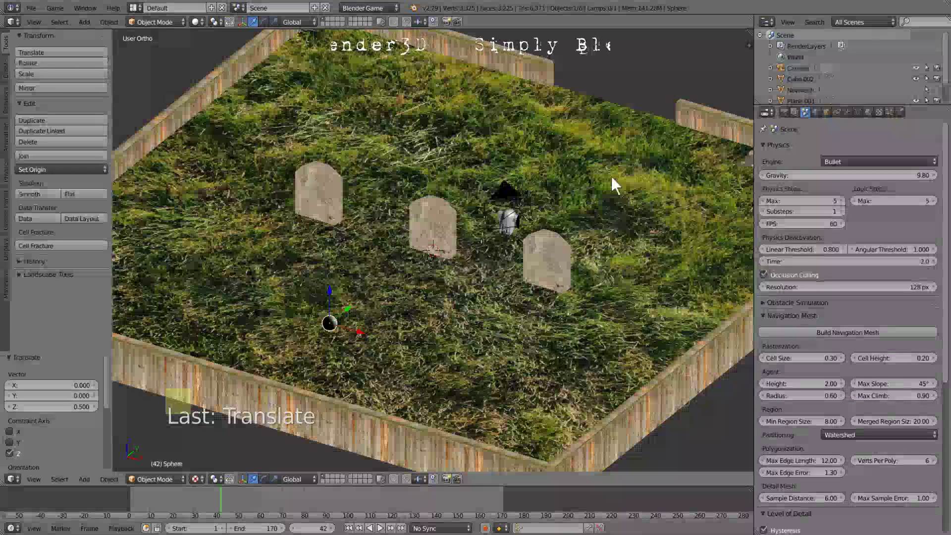
Step: Give the sphere a new material and set its diffuse colour to light blue with a hex value
click(870, 111)
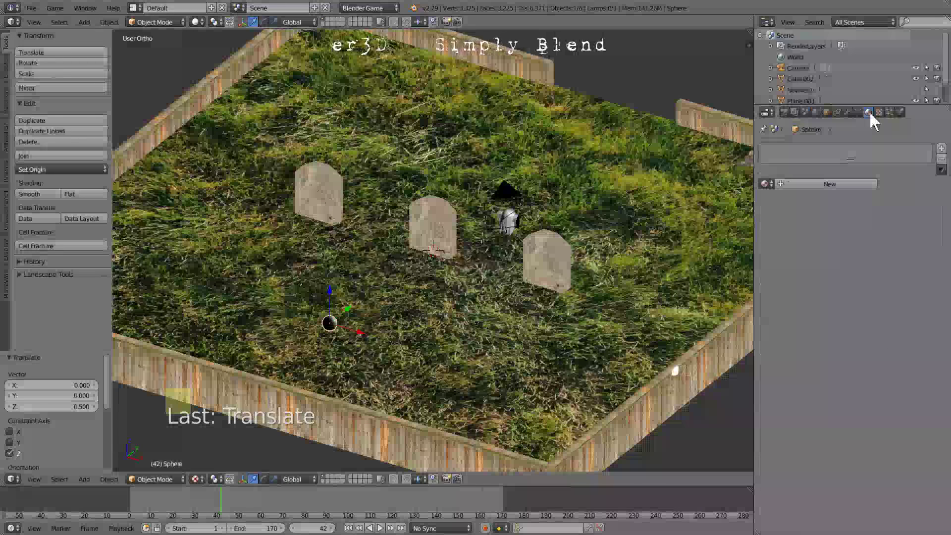
click(840, 185)
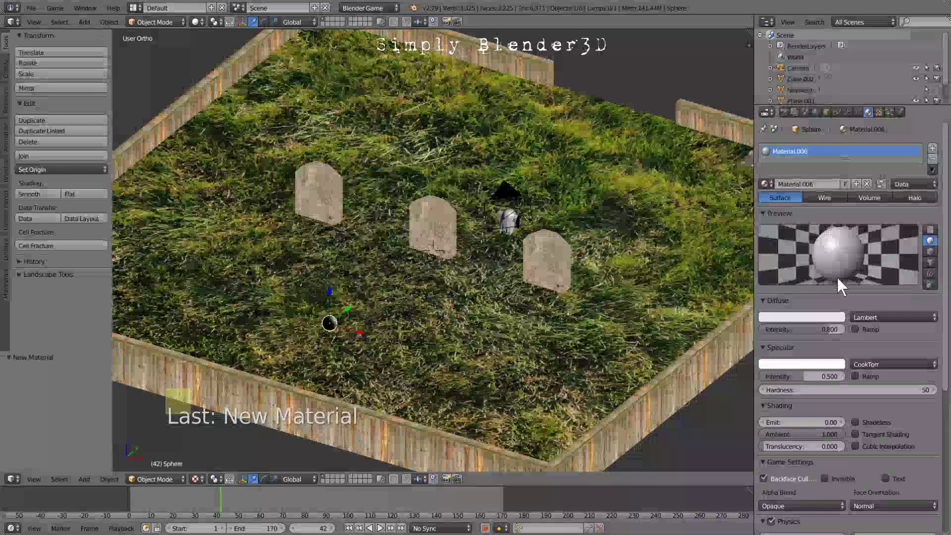
click(833, 318)
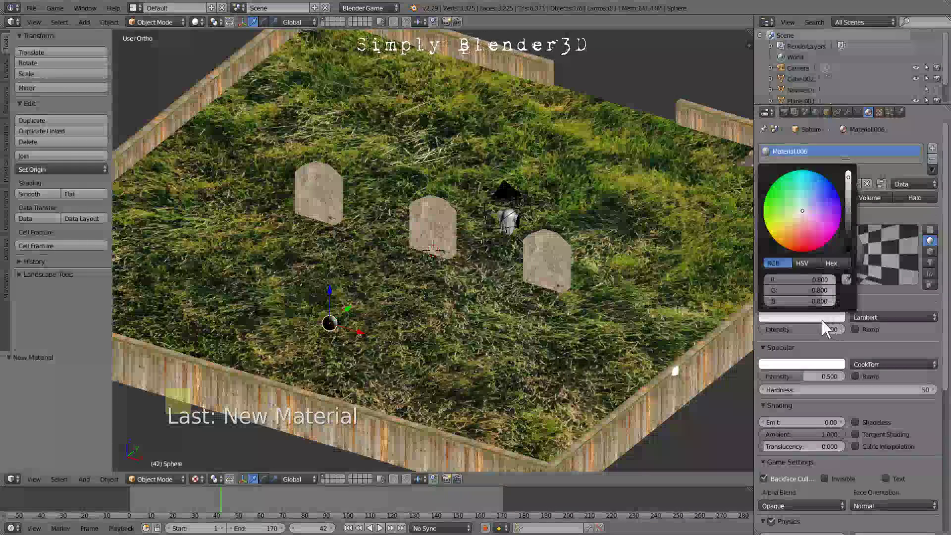
drag(817, 212, 813, 195)
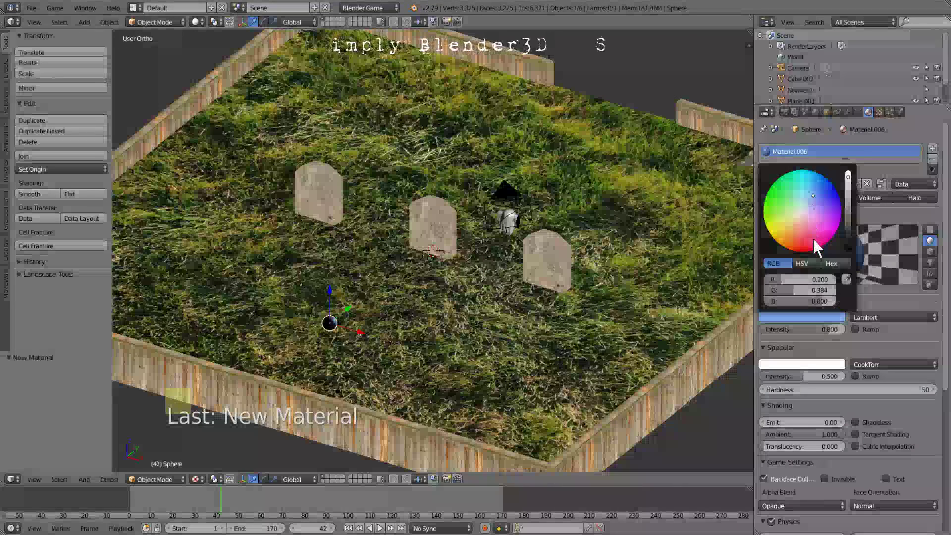
click(831, 263)
click(828, 278)
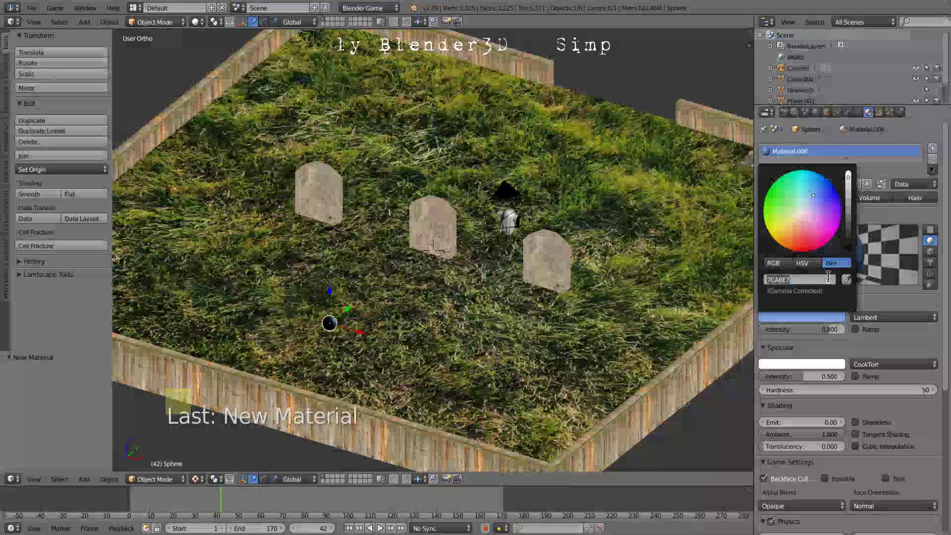
text(5)
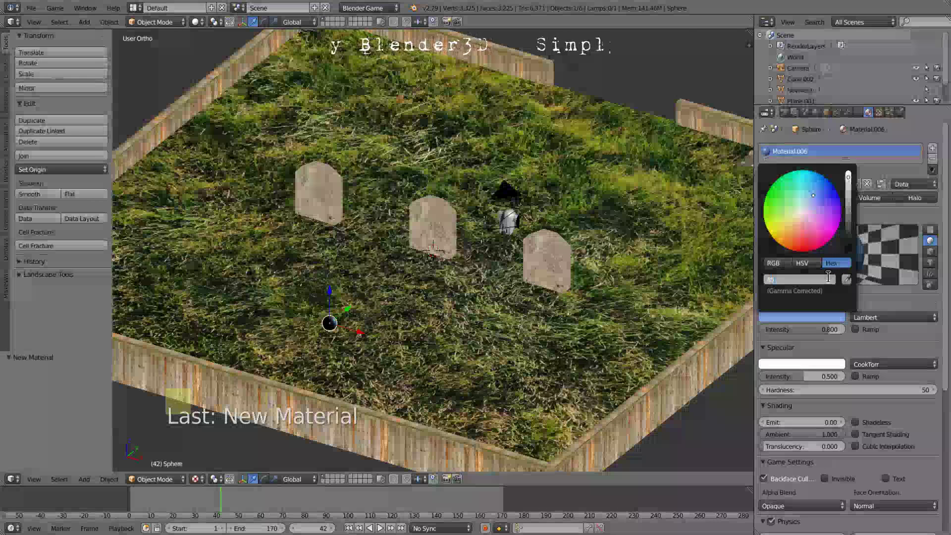
text(5c)
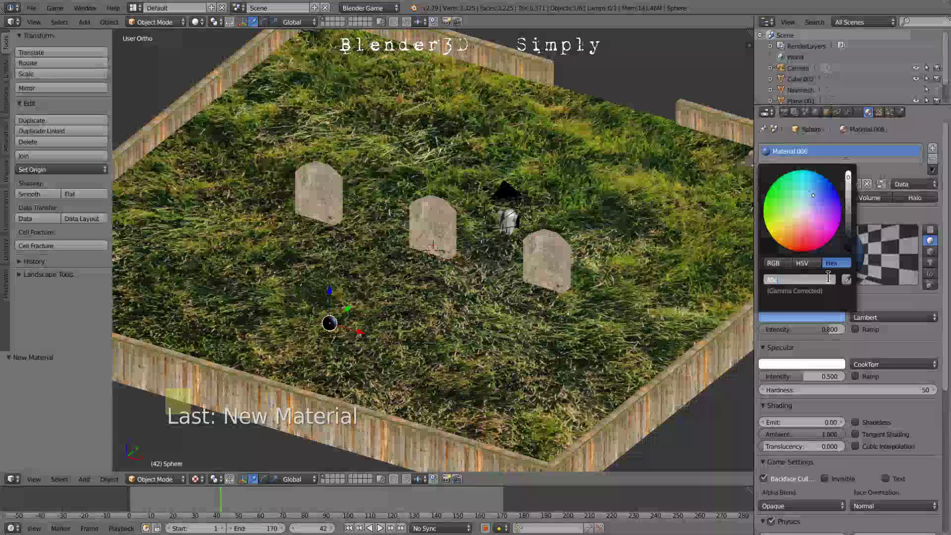
text(9)
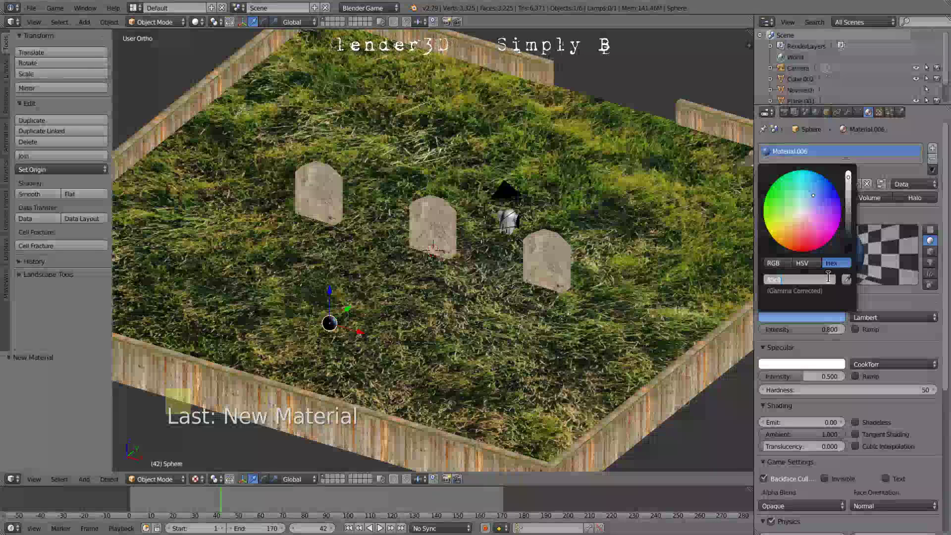
text(b7)
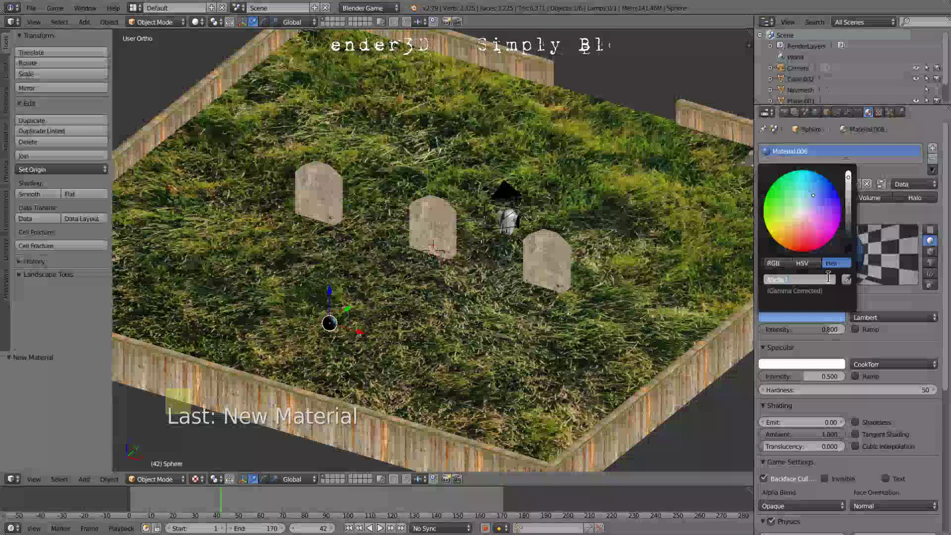
key(Return)
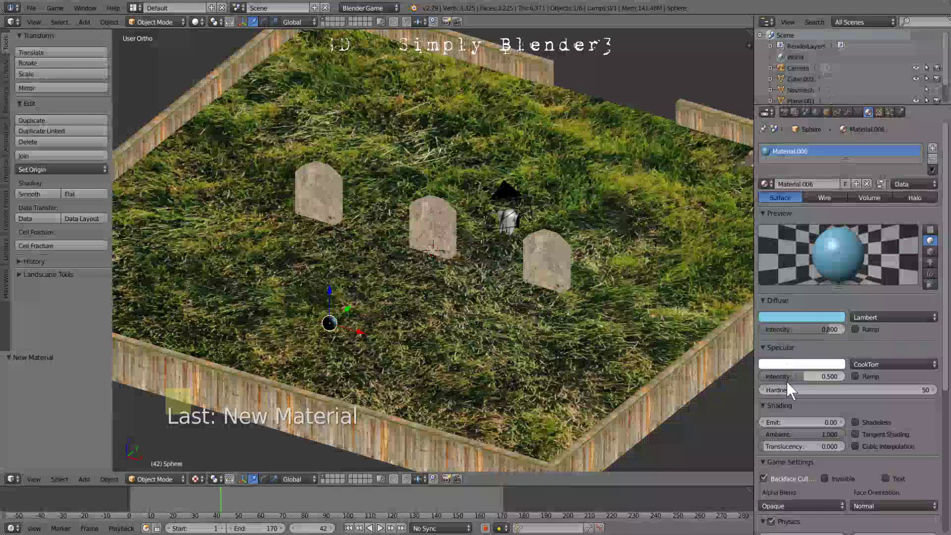
Step: Set the Emit value of the sphere's material to 2
click(798, 422)
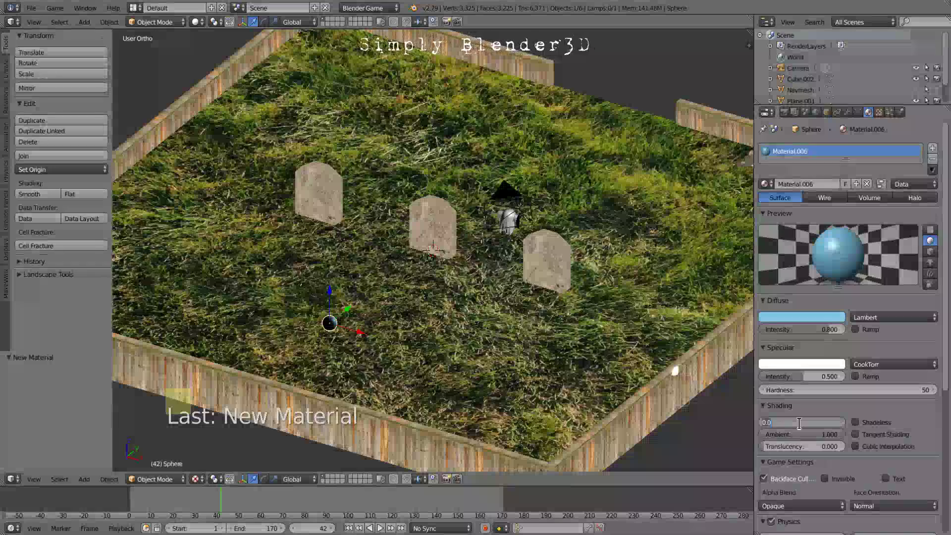
text(2)
key(Return)
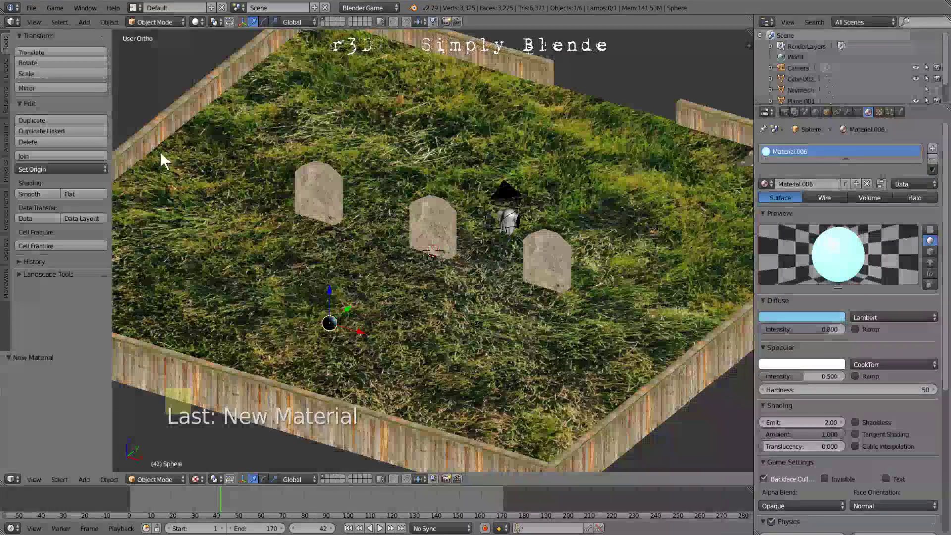
Step: Switch the screen layout to Game Logic
click(134, 8)
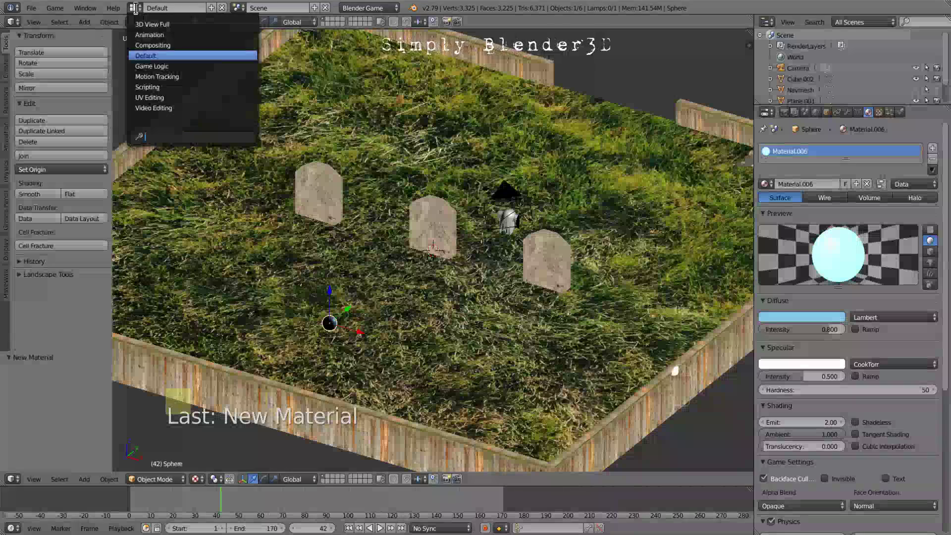
click(163, 67)
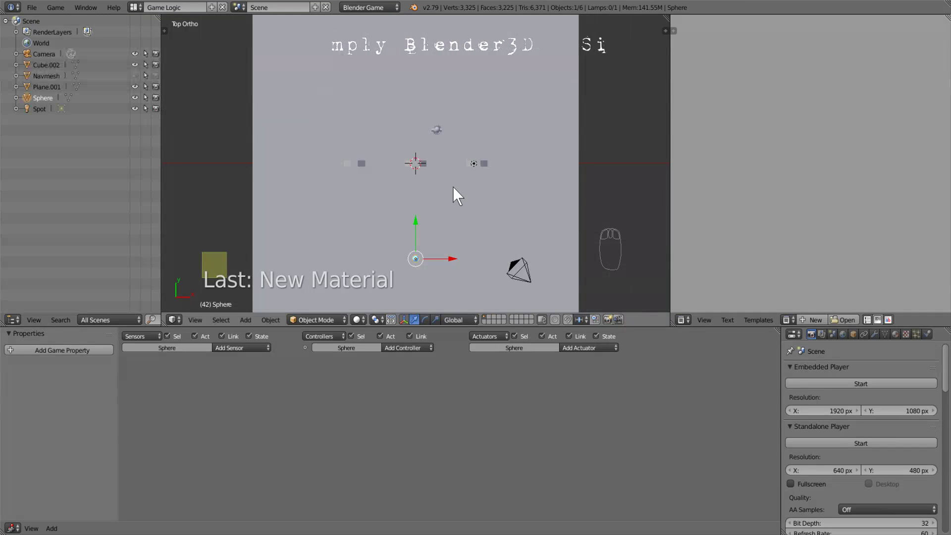
Step: Add a Float game property named jo to the sphere
middle_drag(483, 186, 446, 117)
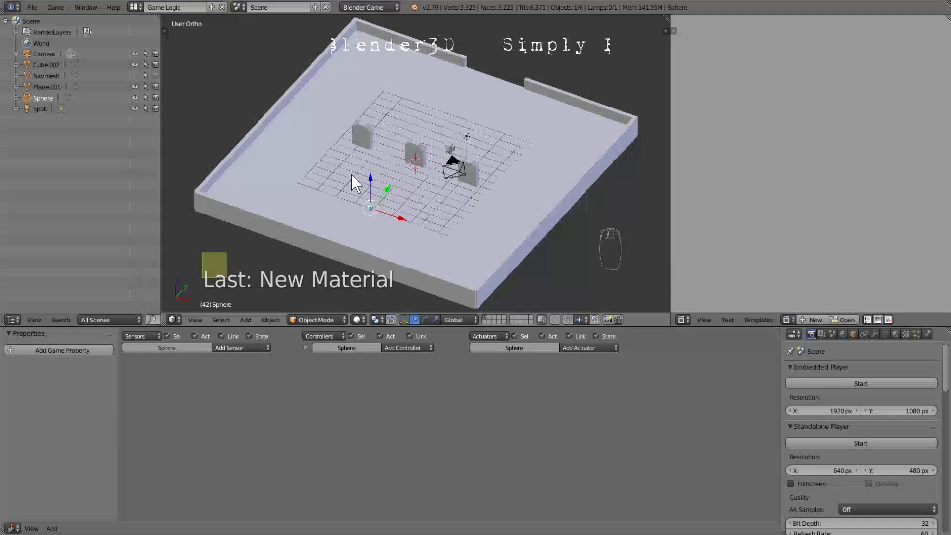
scroll(397, 213, up, 3)
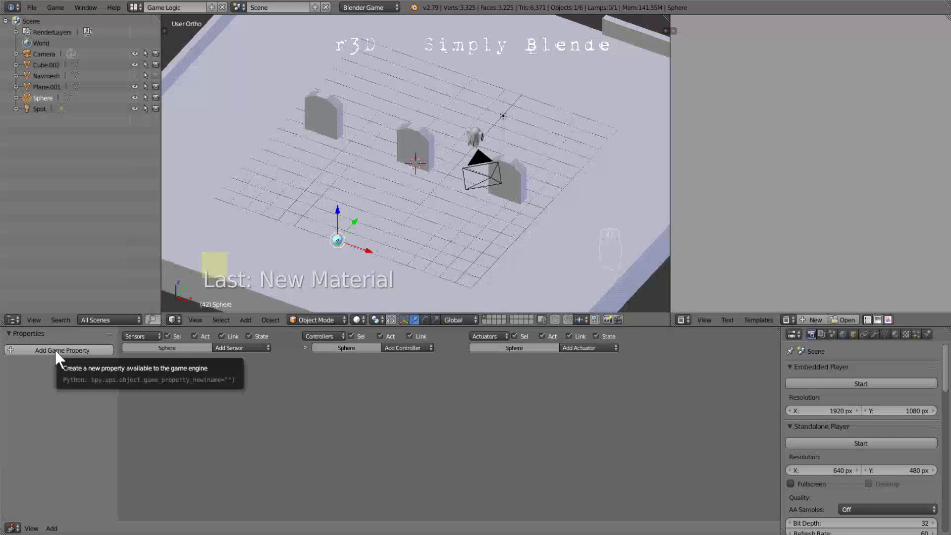
click(33, 352)
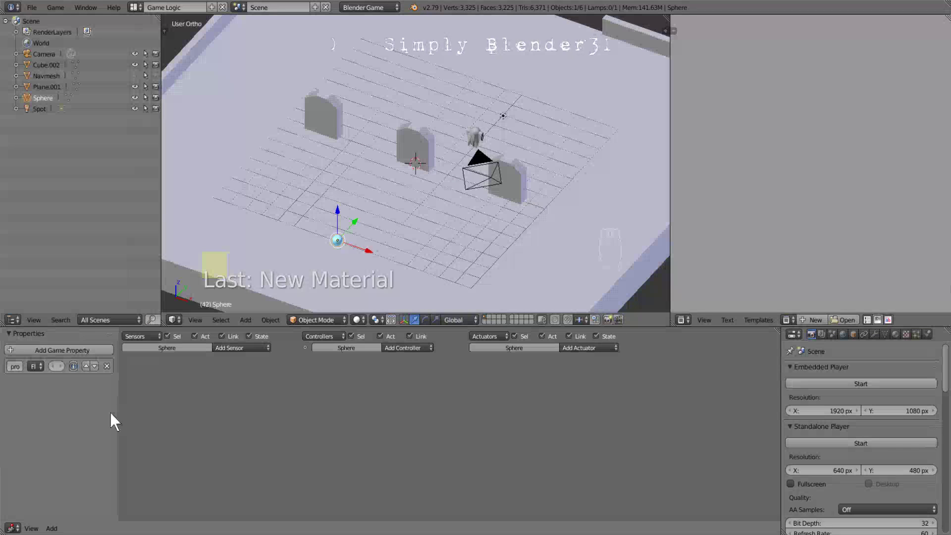
drag(116, 423, 163, 421)
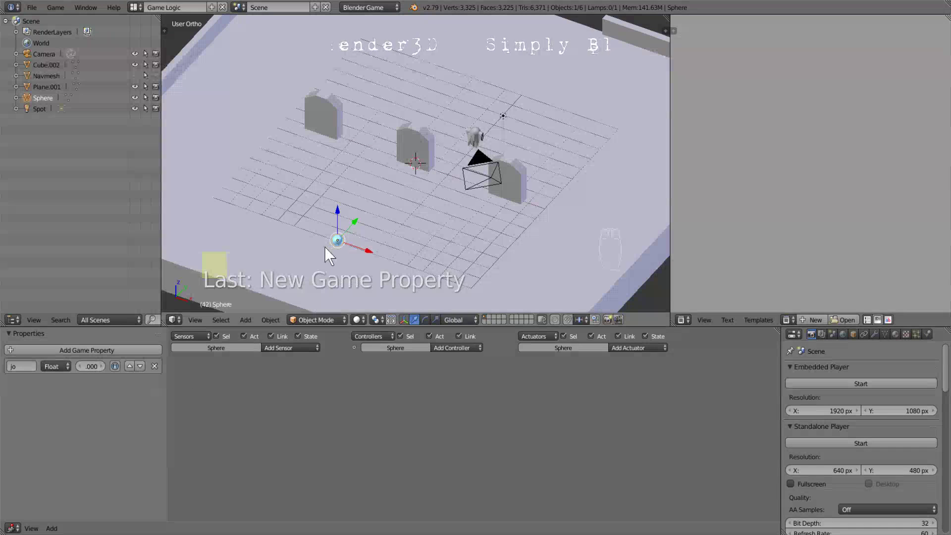
scroll(322, 252, up, 2)
middle_drag(322, 251, 338, 230)
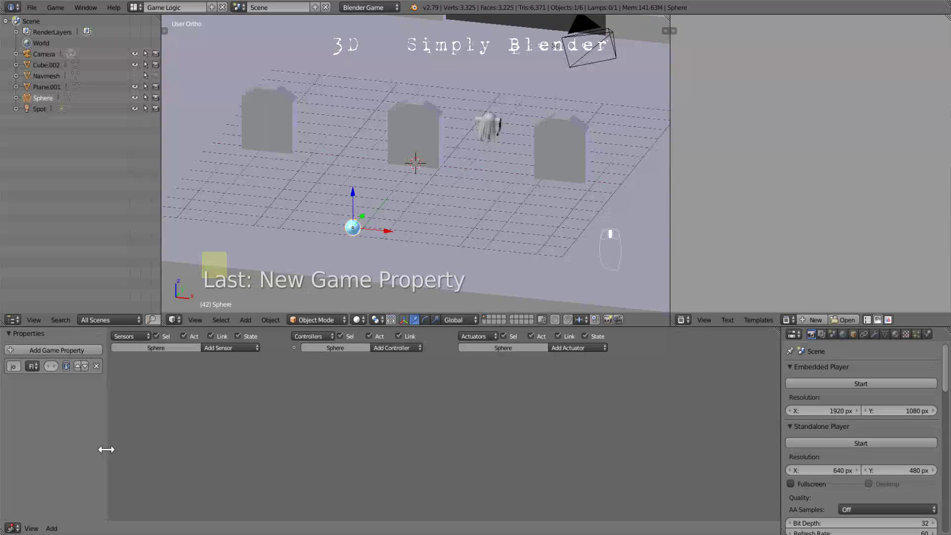
Step: Add two Keyboard sensors to the sphere's game logic
scroll(456, 430, up, 2)
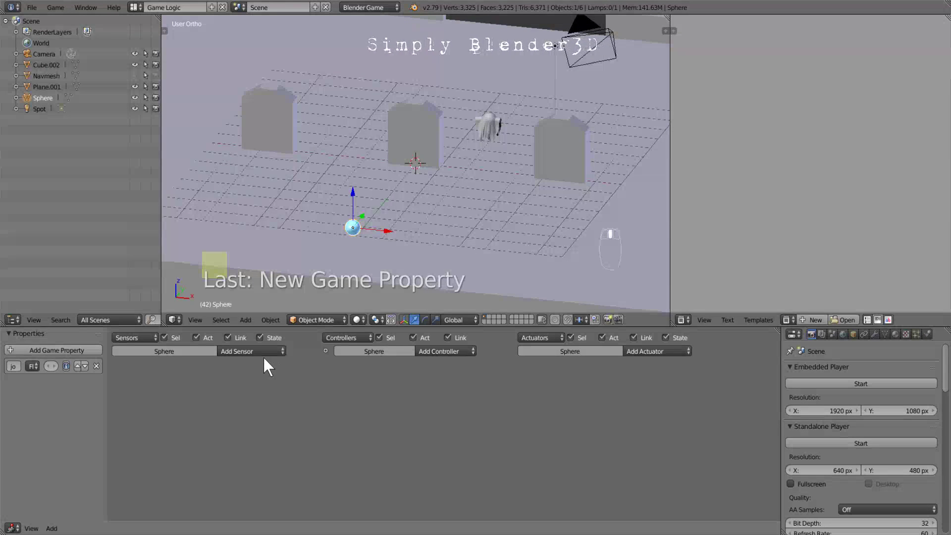
click(247, 352)
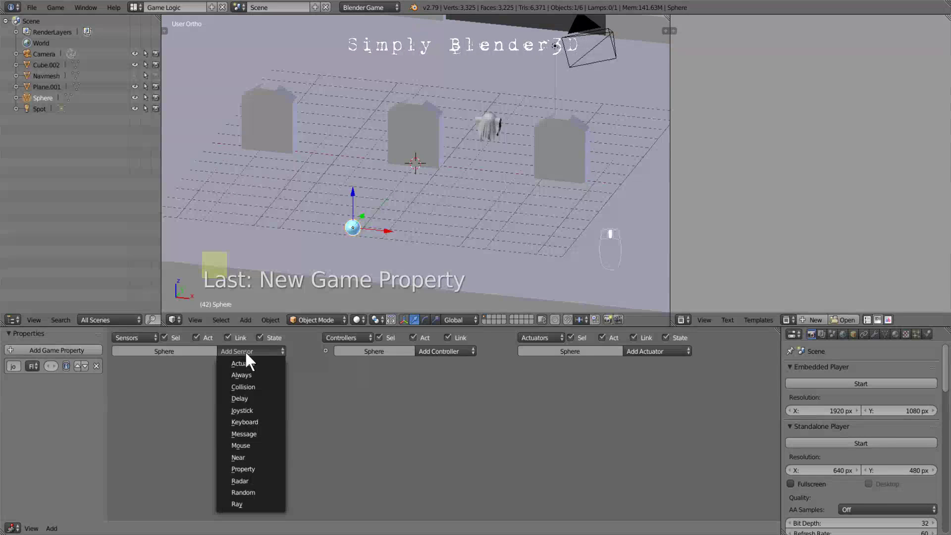
click(233, 422)
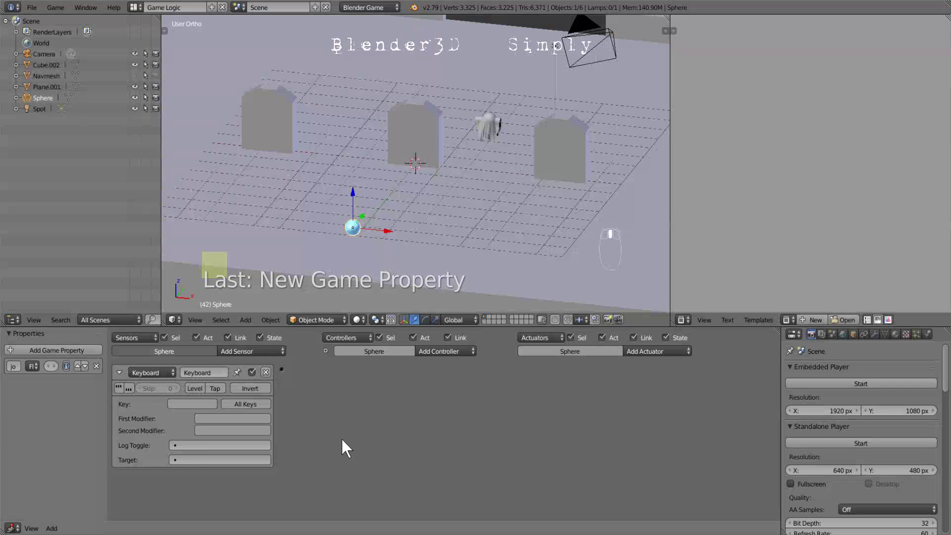
key(shift+a)
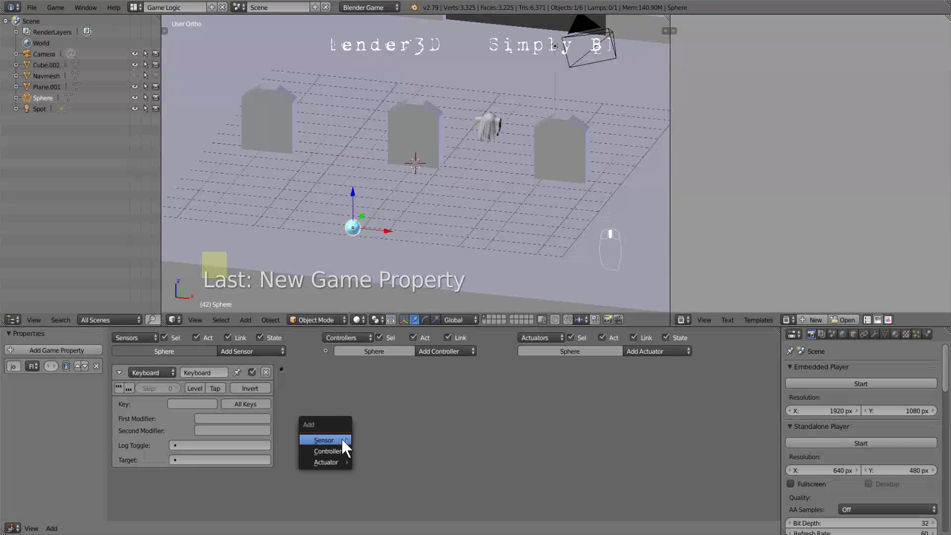
mouse_move(343, 440)
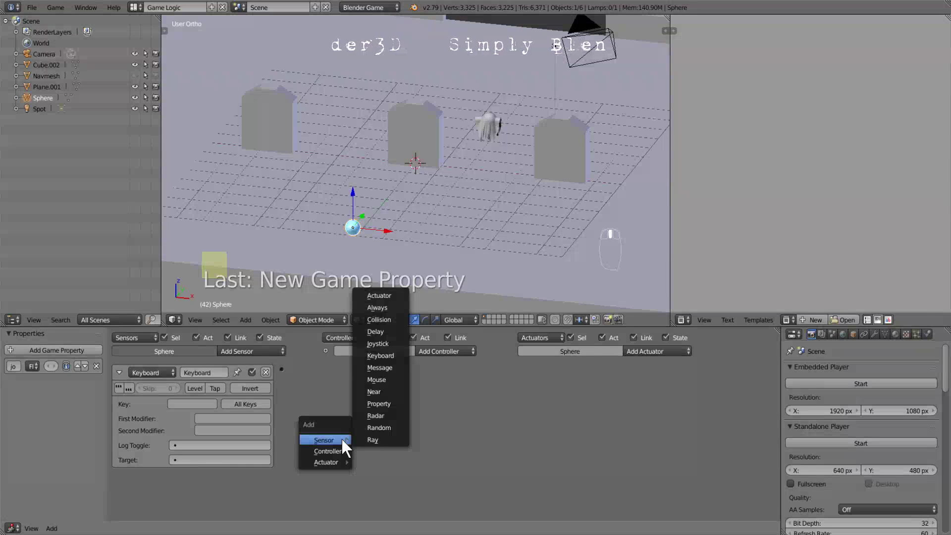
key(Down)
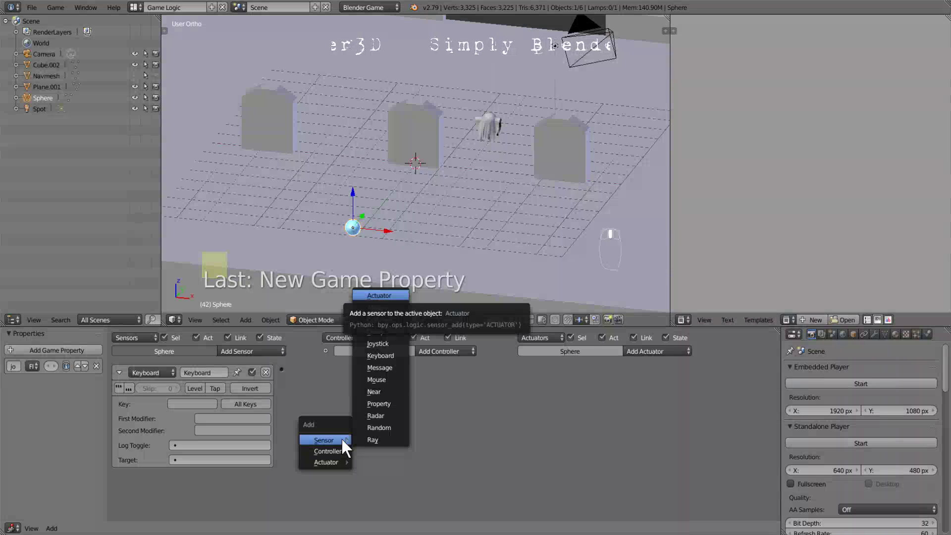
key(Down)
key(Down)
key(Down)
key(Down)
key(Down)
key(Return)
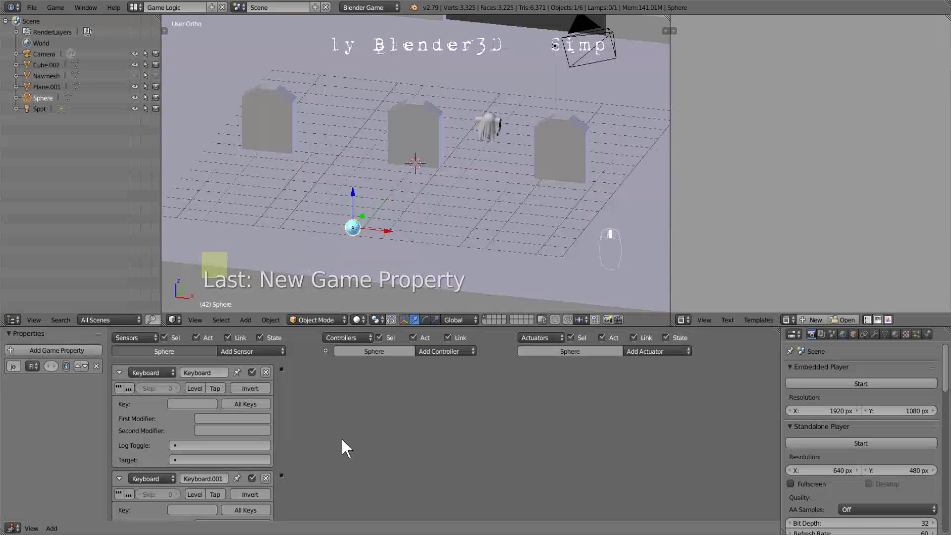
Step: Add two more Keyboard sensors to the sphere
key(shift+a)
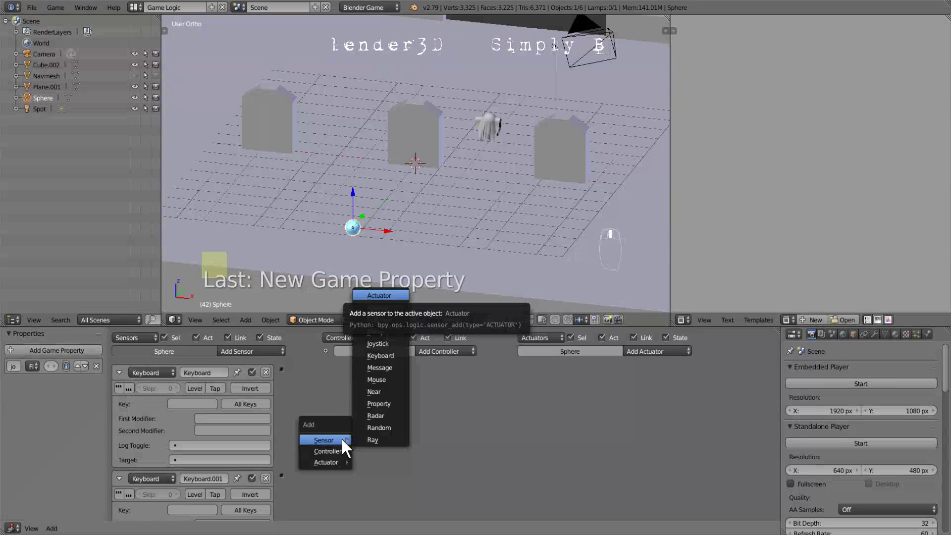
click(342, 441)
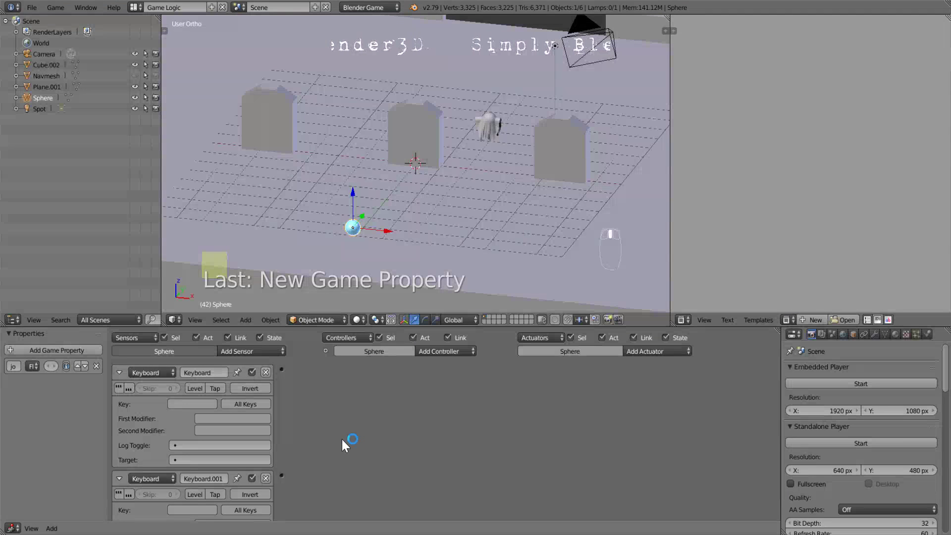
key(shift+a)
mouse_move(341, 440)
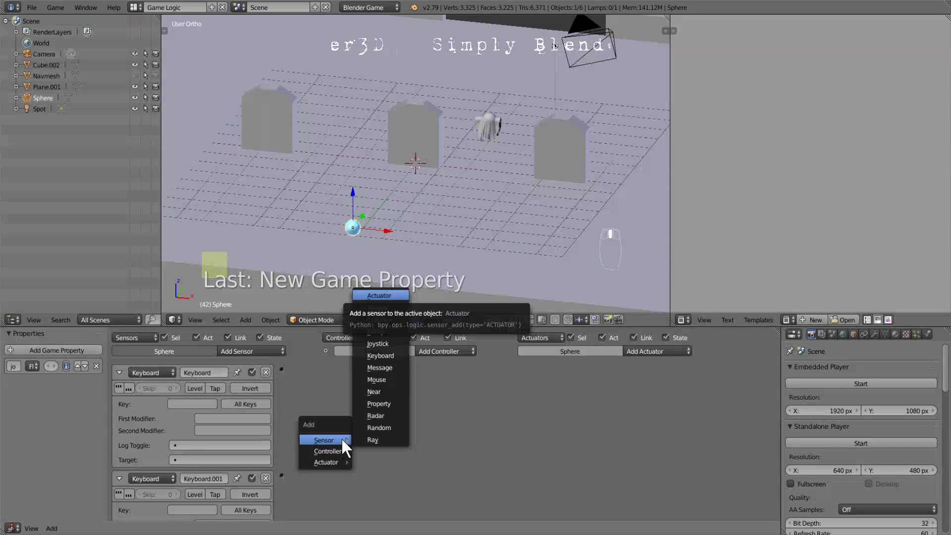
click(341, 439)
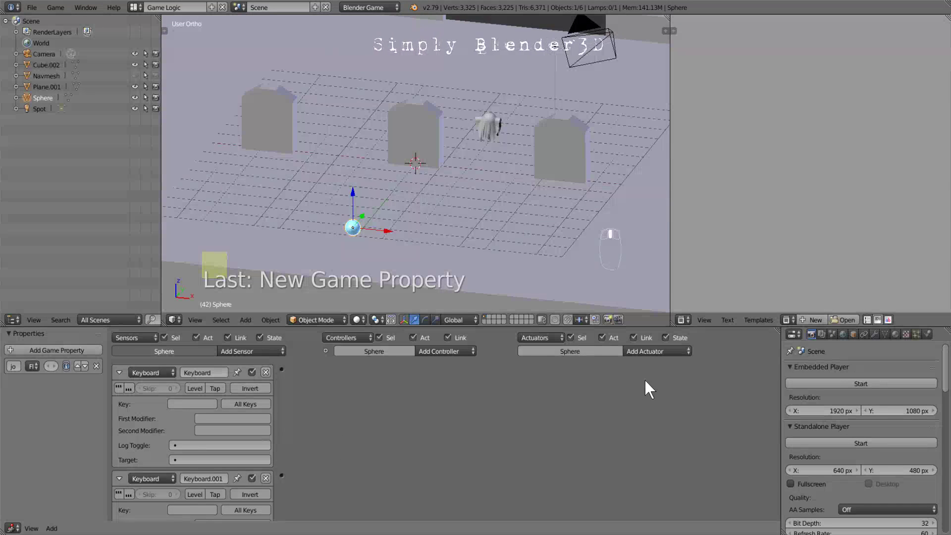
Step: Add Motion actuators of the Simple Motion type to the sphere to match its Keyboard sensors
click(661, 352)
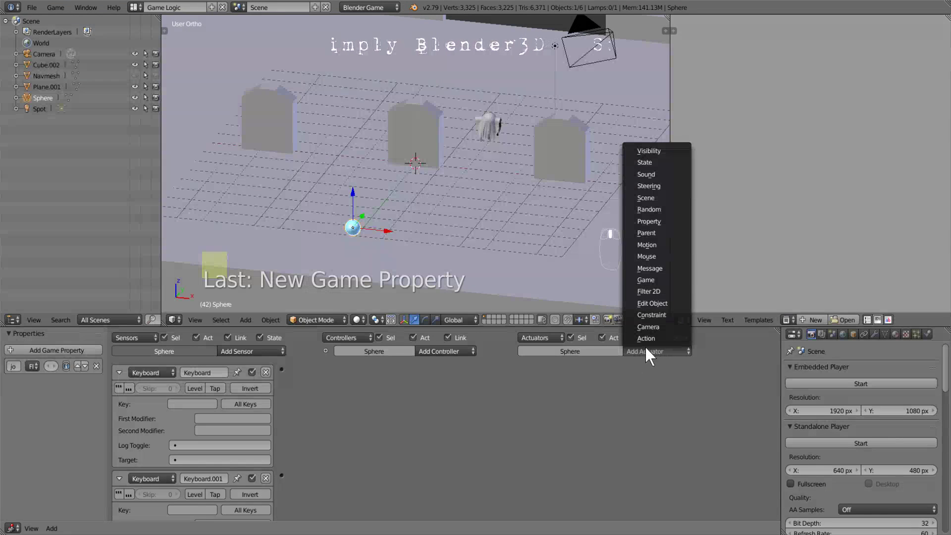
click(658, 243)
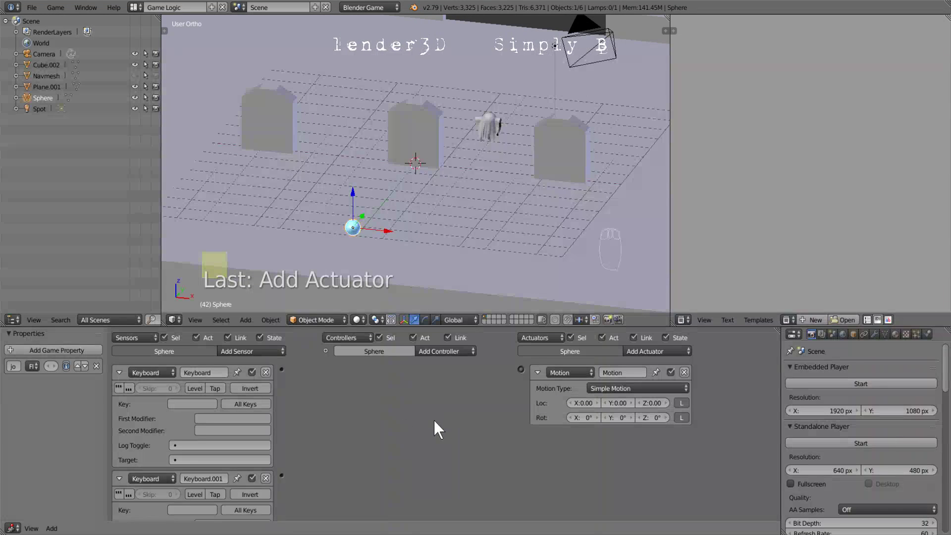
key(shift+a)
mouse_move(435, 421)
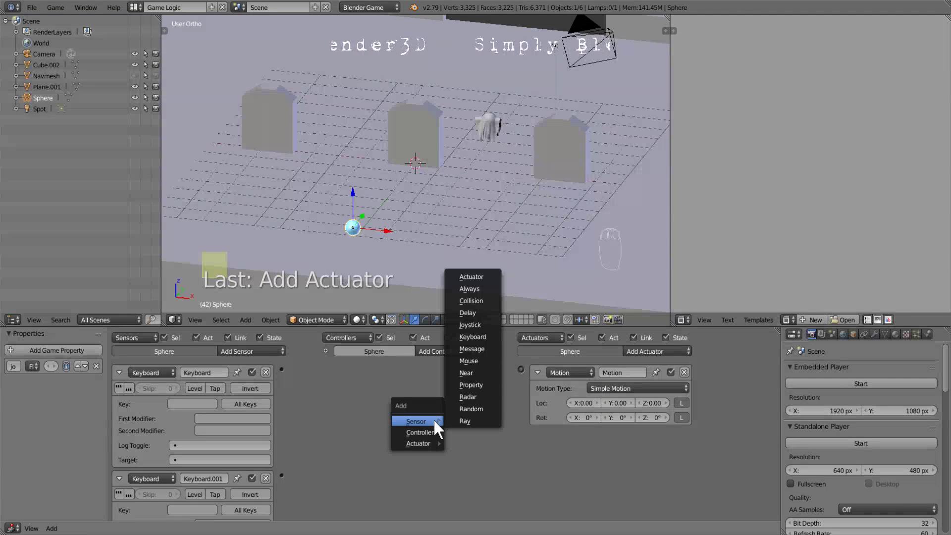
key(Down)
key(Down)
key(t)
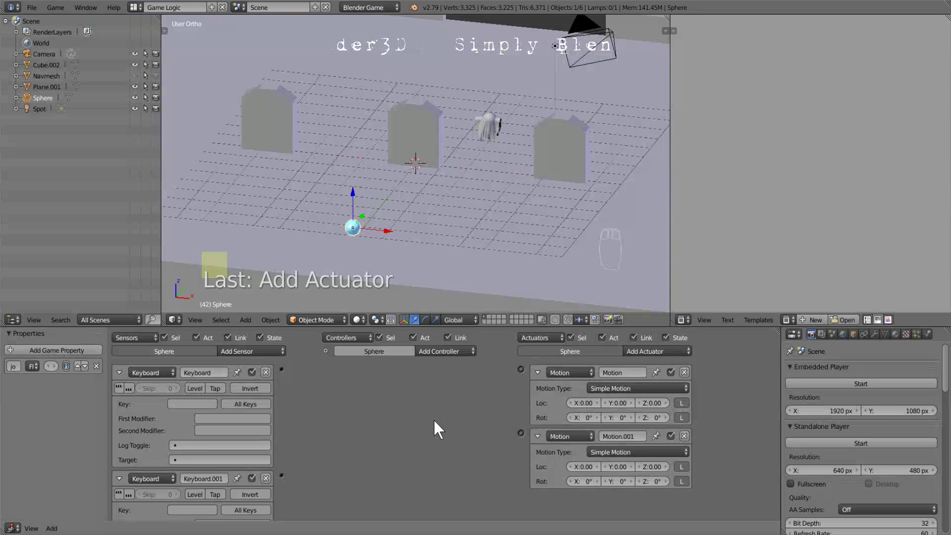
key(shift+a)
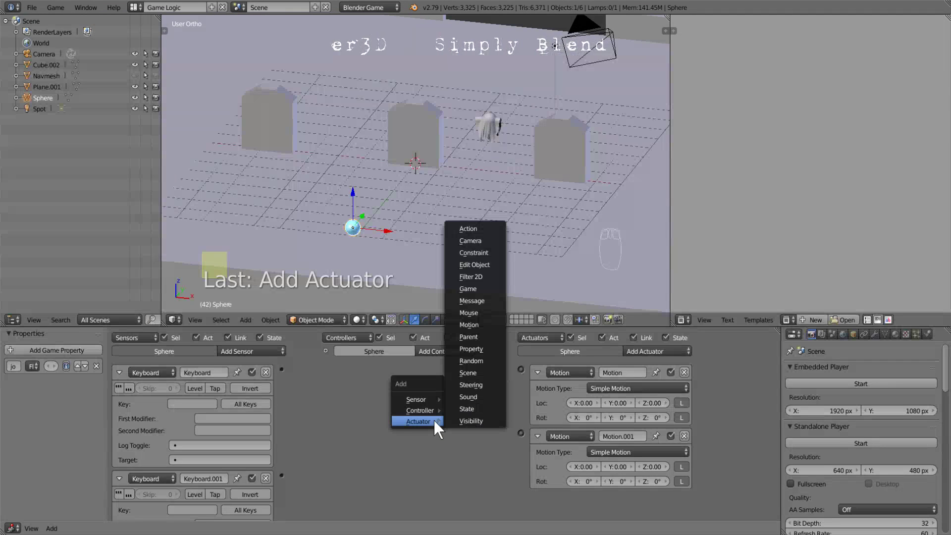
key(t)
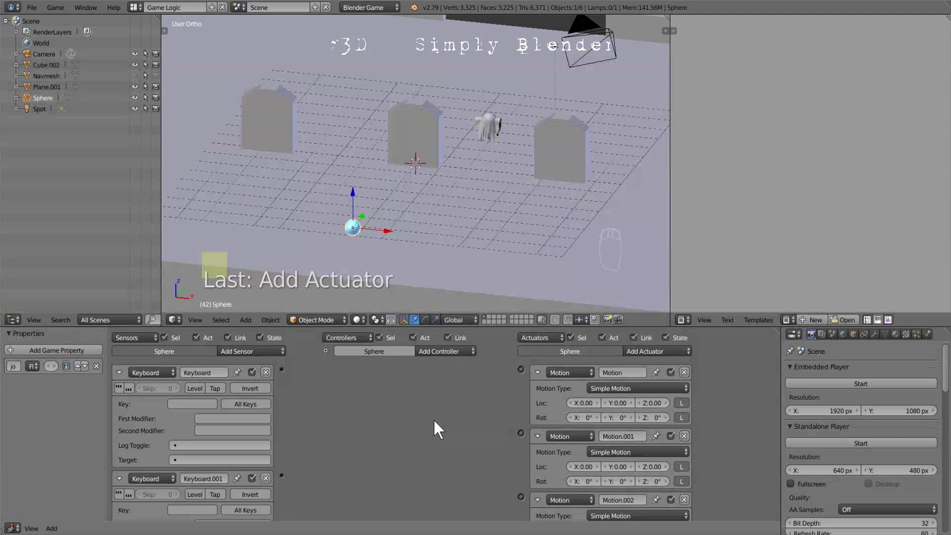
key(shift+a)
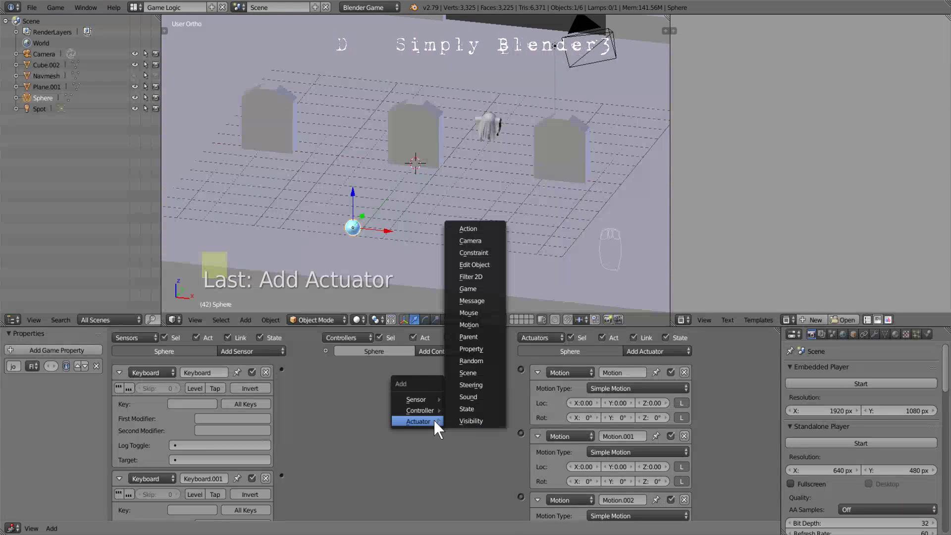
key(Escape)
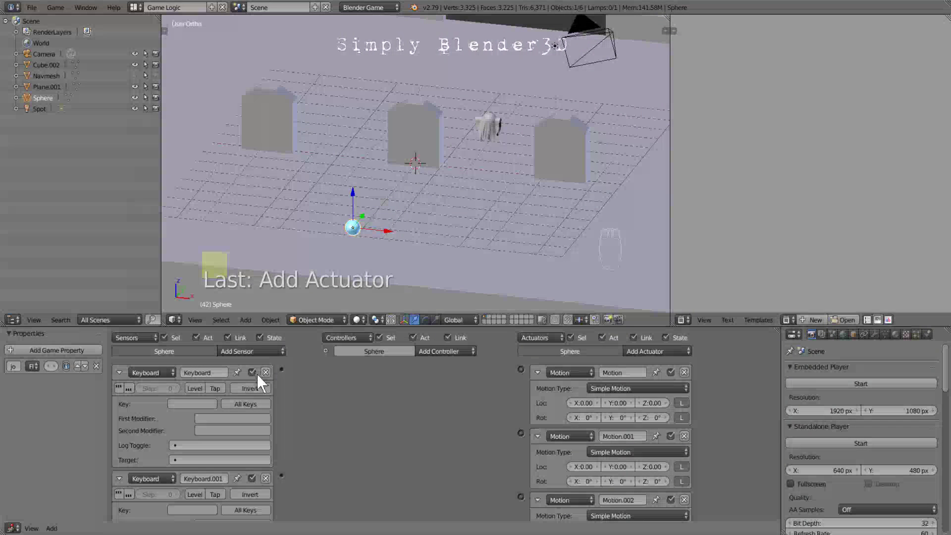
Step: Rename the sphere's first Keyboard sensor as up and assign the Up Arrow key to it
ctrl+scroll(457, 446, up, 2)
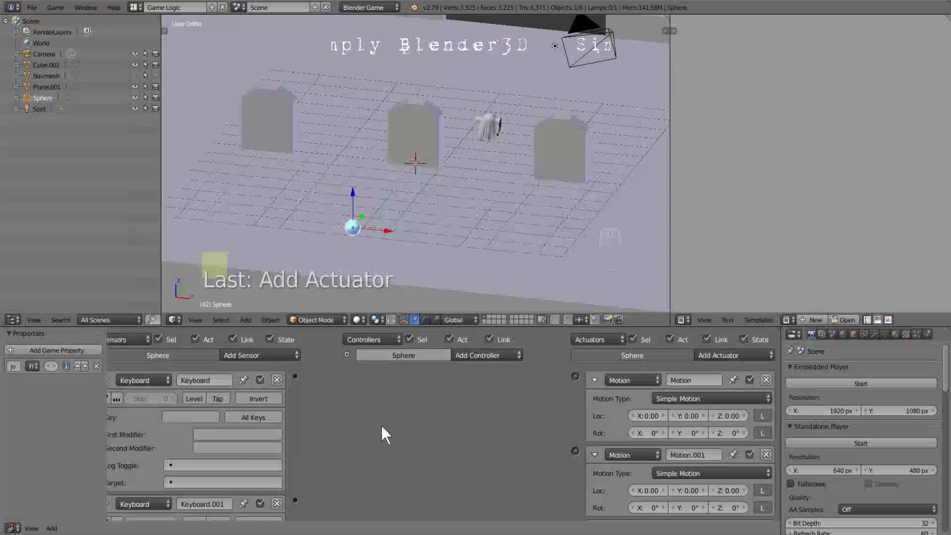
ctrl+scroll(384, 424, down, 1)
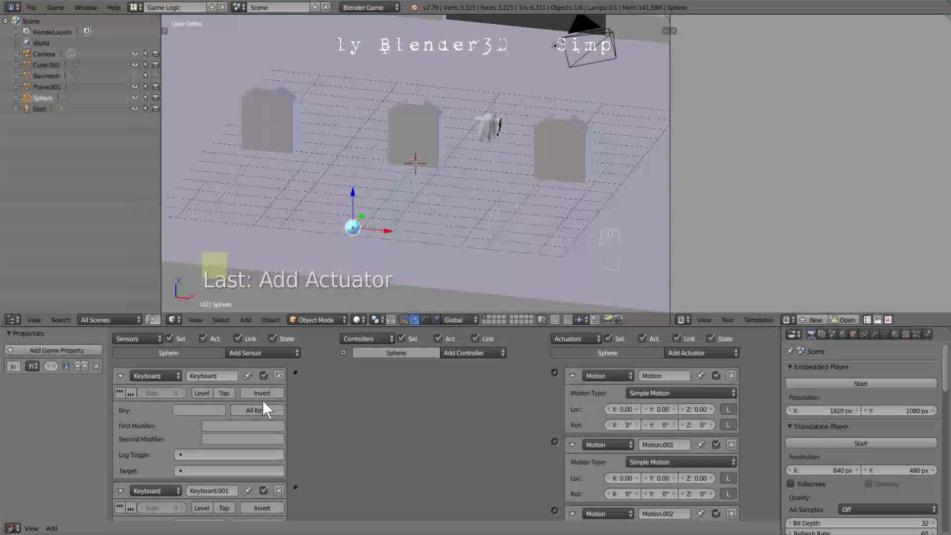
click(226, 371)
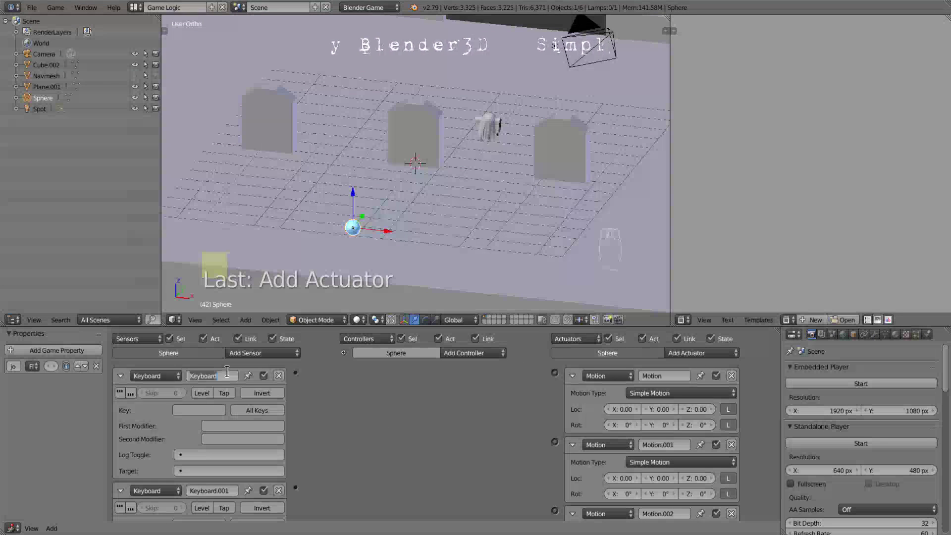
text(up)
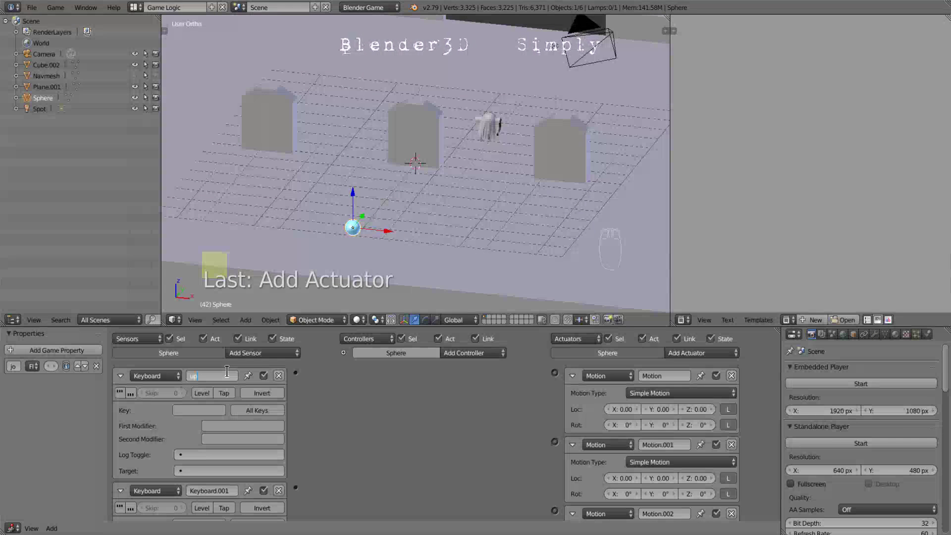
click(194, 408)
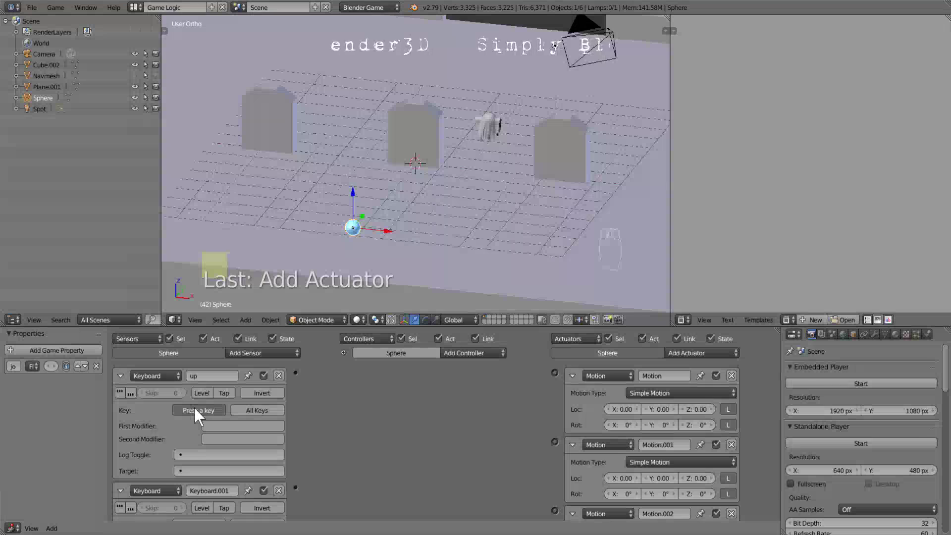
key(Up)
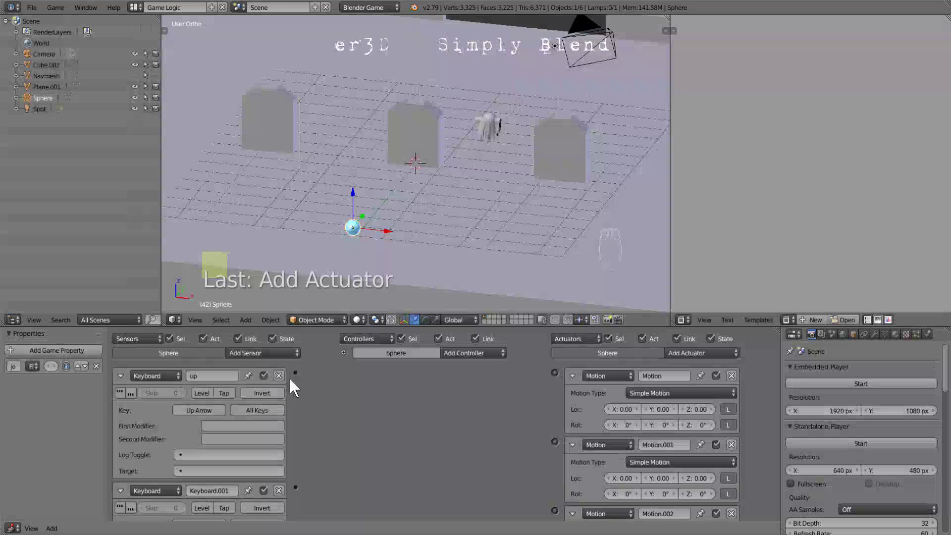
Step: Link the up sensor to the first Motion actuator and collapse the sensor and its And controller
drag(296, 372, 554, 373)
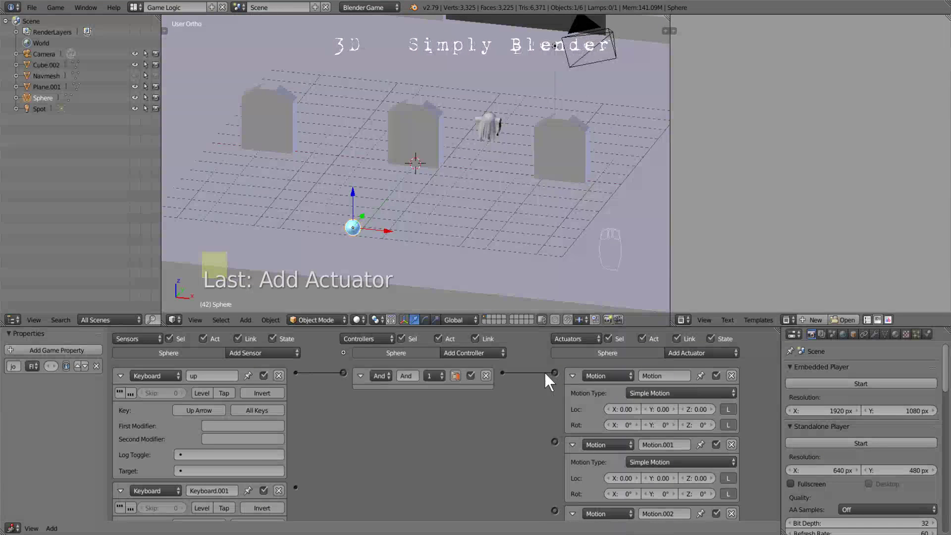
click(120, 375)
click(360, 375)
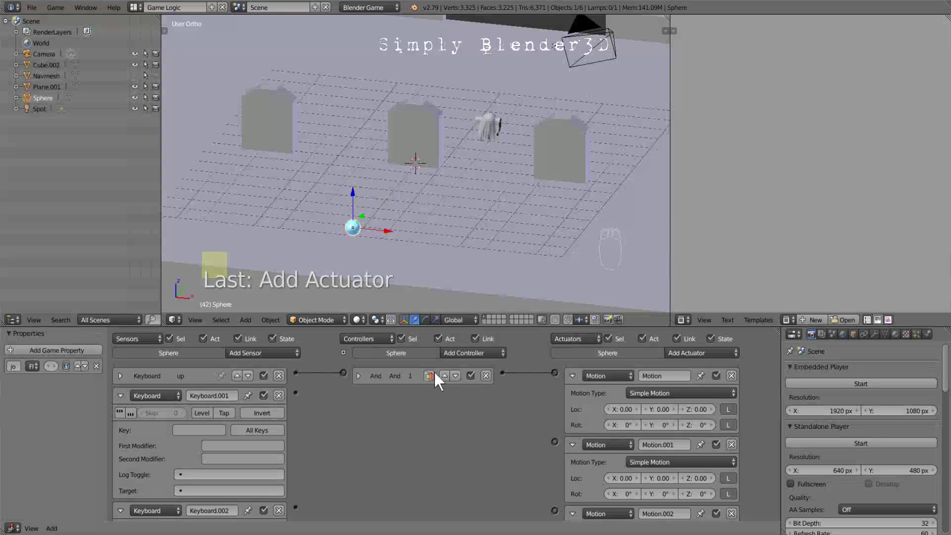
Step: Rename the sphere's first Motion actuator as up
click(664, 375)
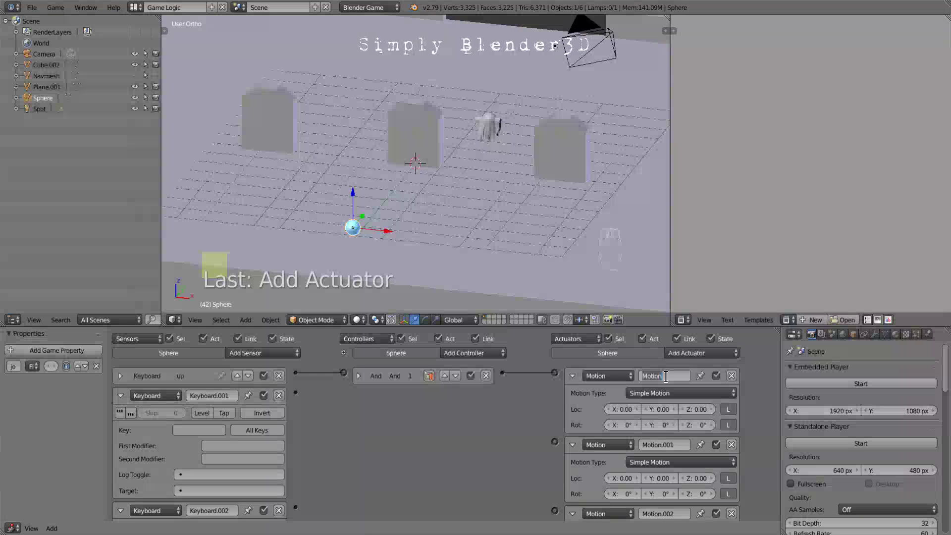
text(up)
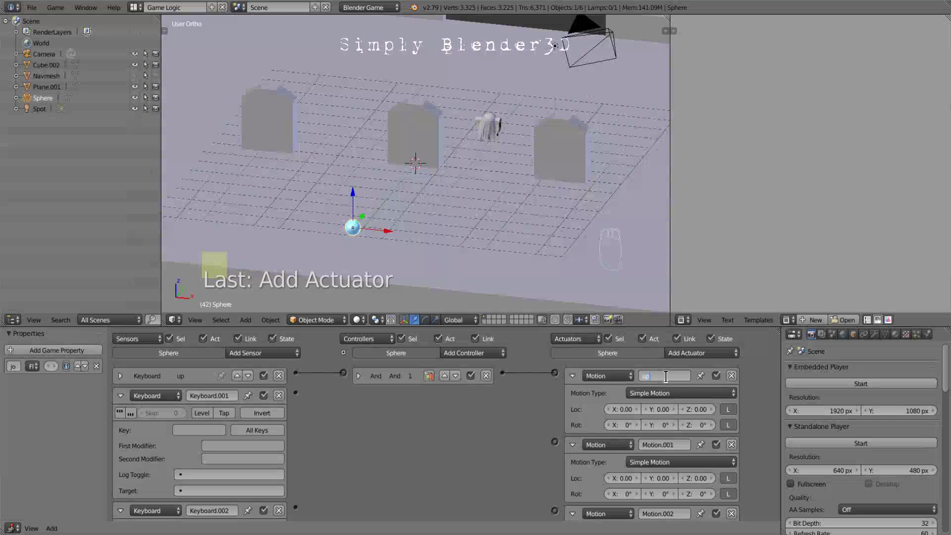
key(Return)
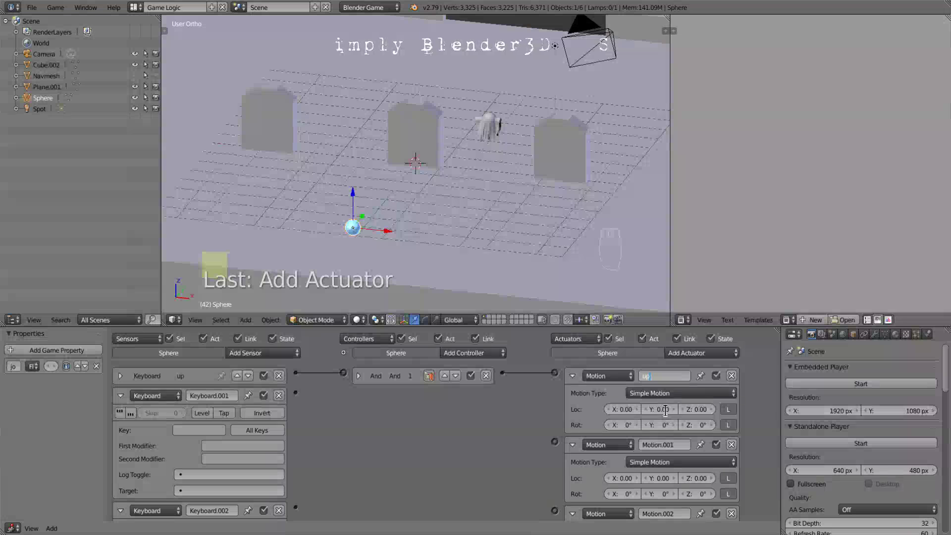
Step: Set the up Motion actuator's Y location to 0.10 and collapse the actuator
click(661, 409)
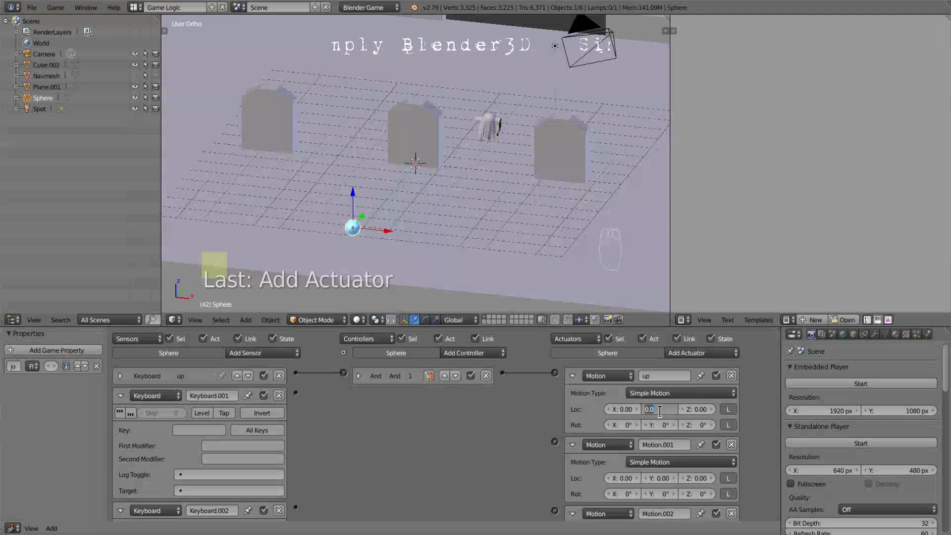
text(1)
key(Return)
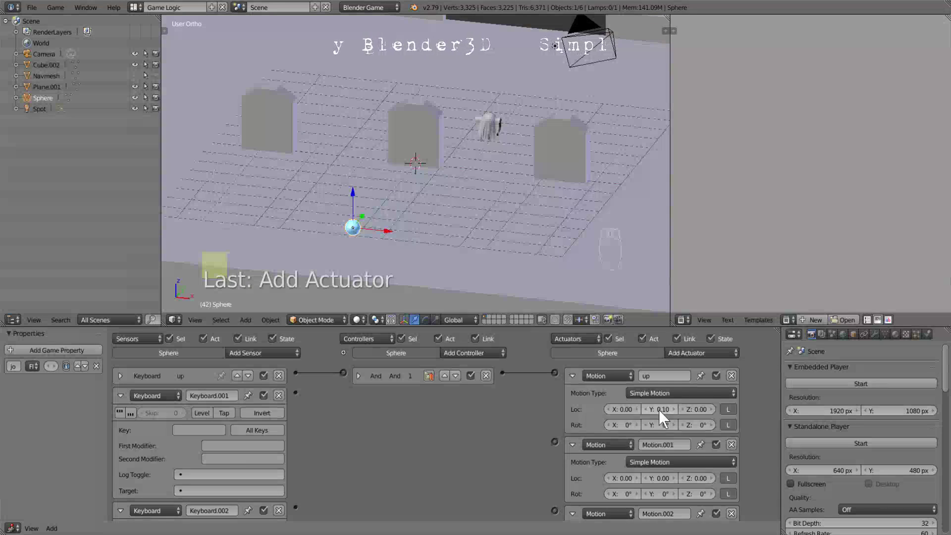
click(572, 376)
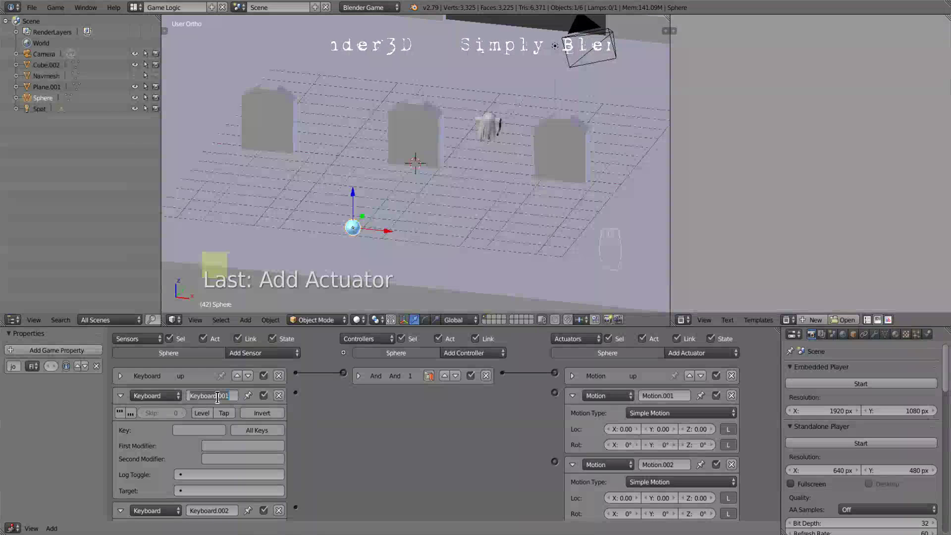
Step: Rename the sphere's second Keyboard sensor as down and assign the Down Arrow key to it
text(don)
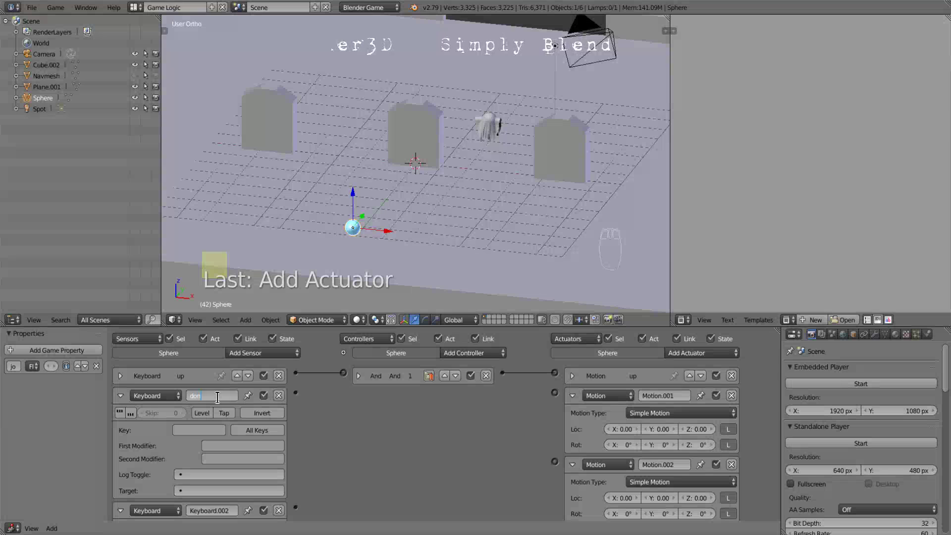
text(w)
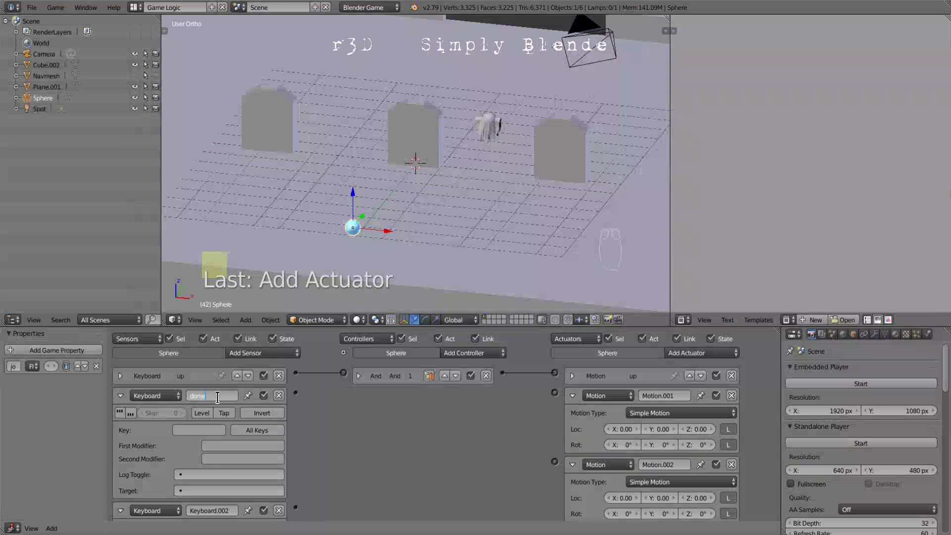
key(BackSpace)
key(BackSpace)
text(wn)
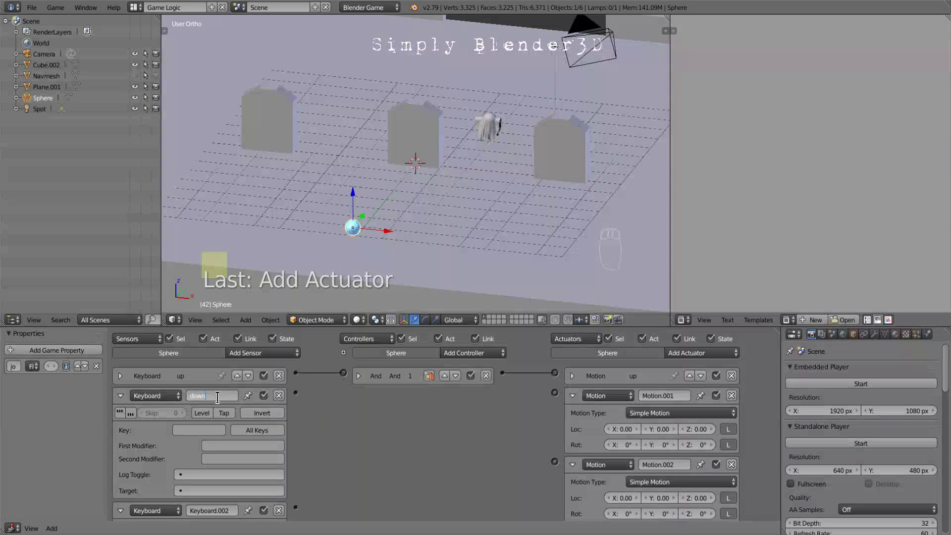
key(Return)
click(200, 428)
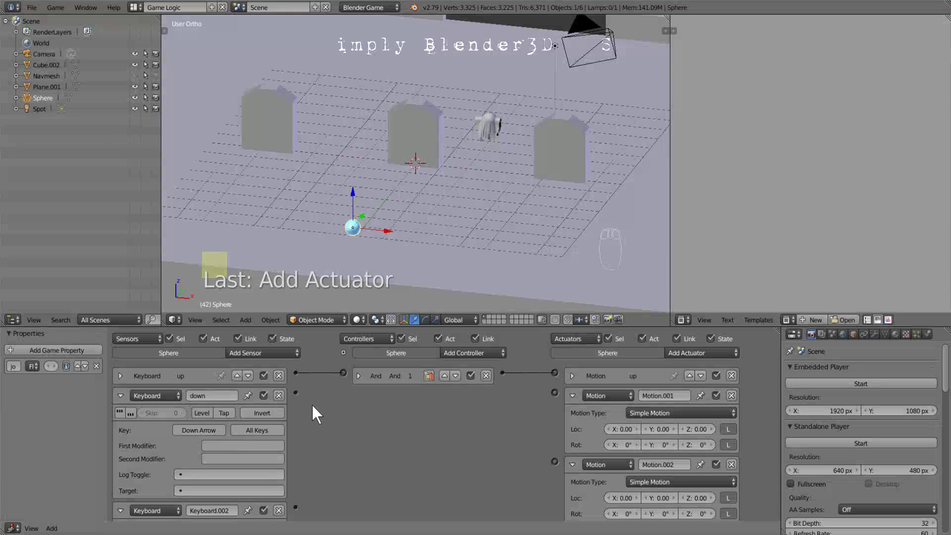
Step: Link the down sensor to the second Motion actuator and collapse the sensor and its And controller
drag(296, 392, 555, 393)
click(120, 395)
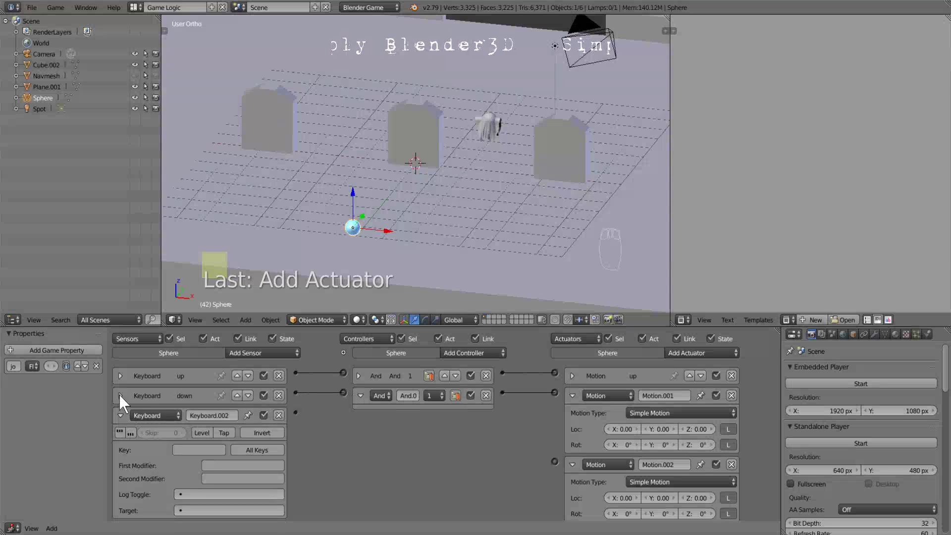
click(358, 395)
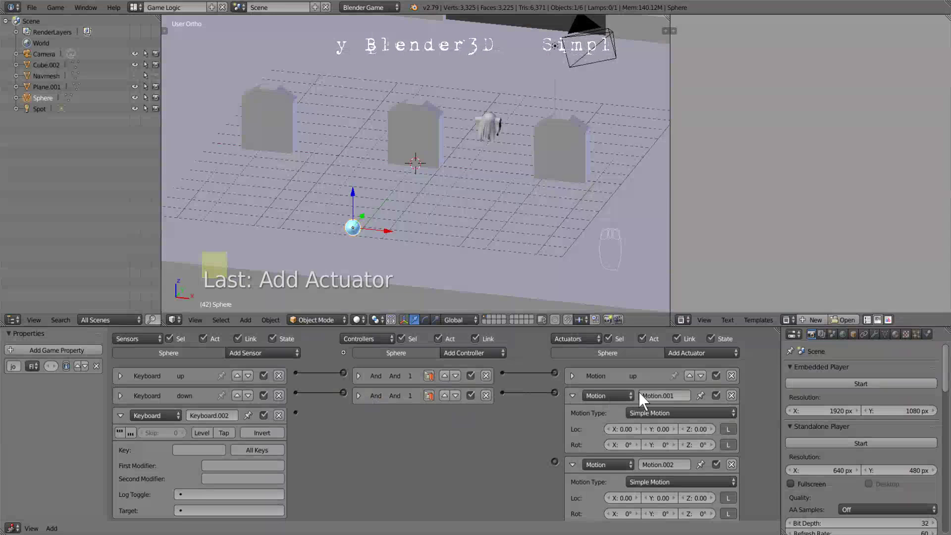
Step: Rename the sphere's second Motion actuator as Down
text(Dow)
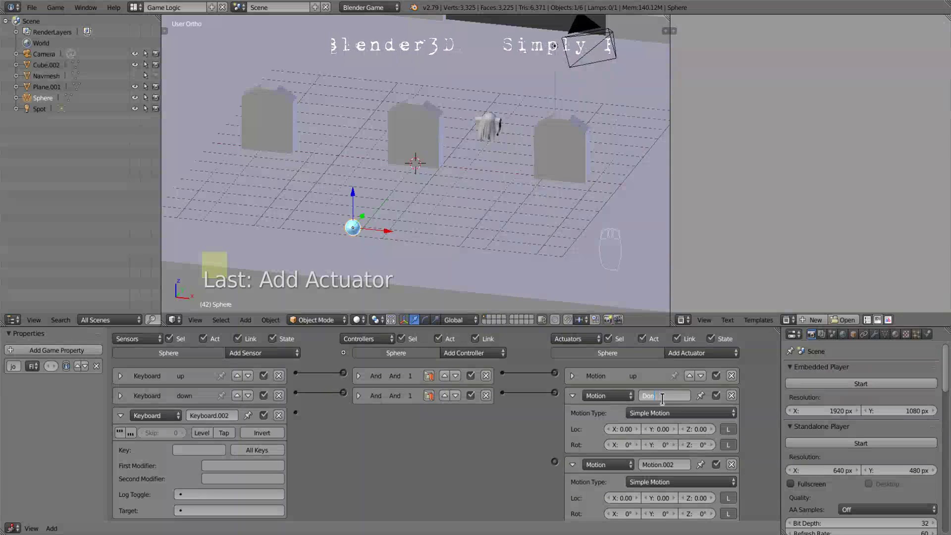
text(n)
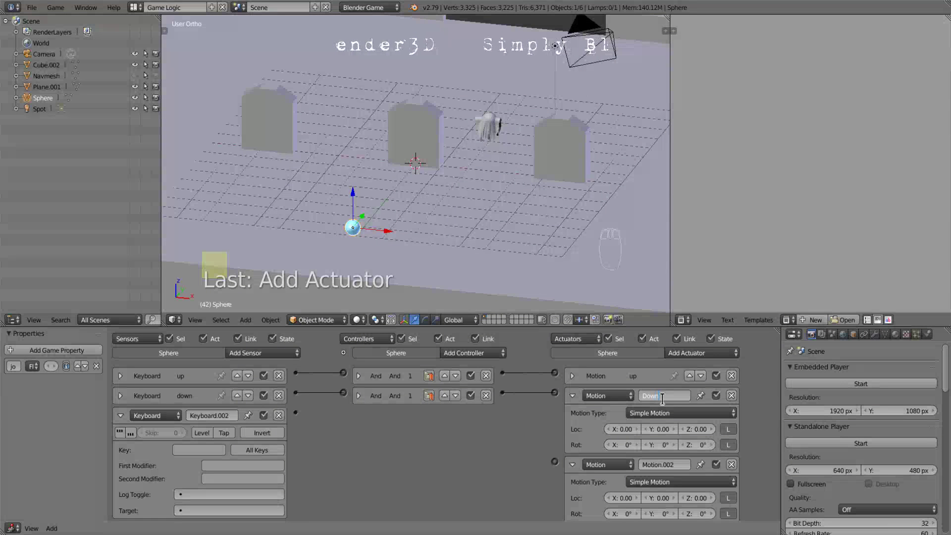
key(Return)
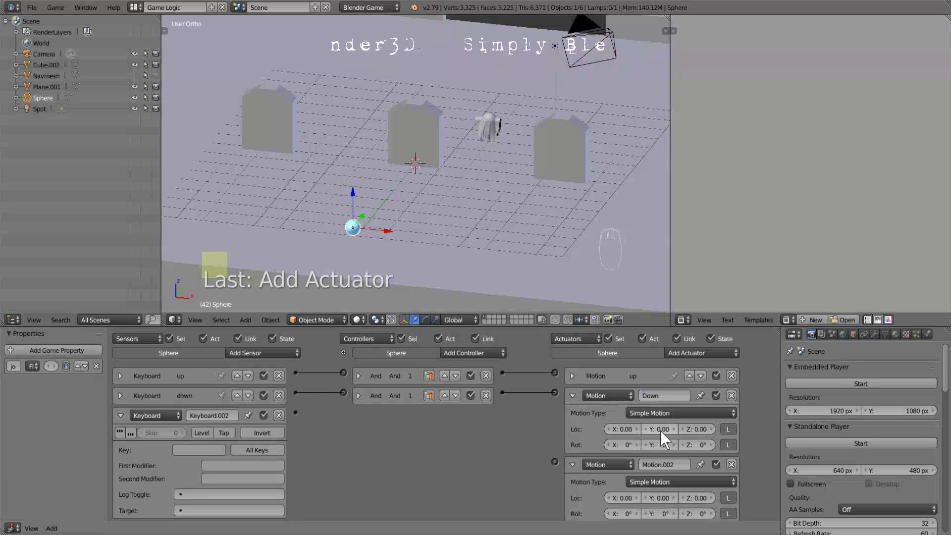
Step: Set the Down Motion actuator's Y location to -0.10 and collapse the actuator
click(660, 430)
key(BackSpace)
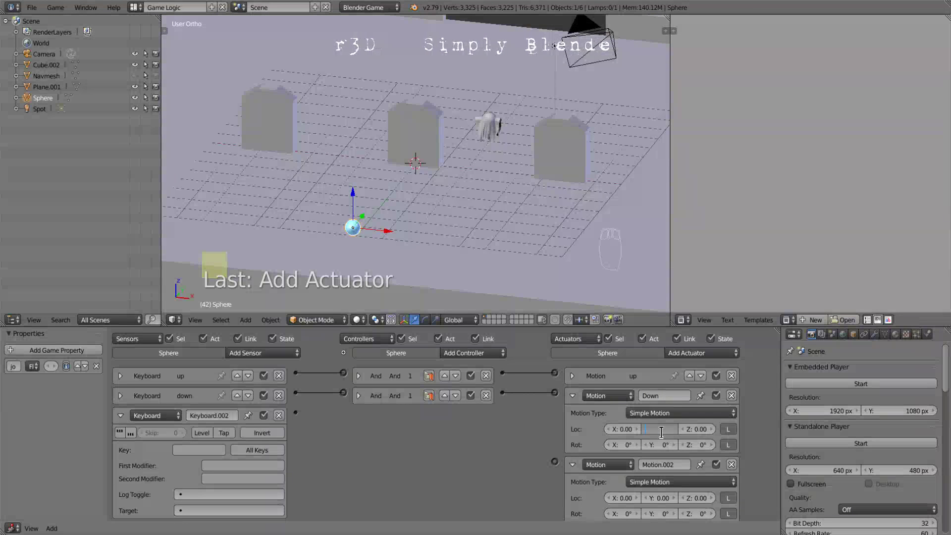
text(-1)
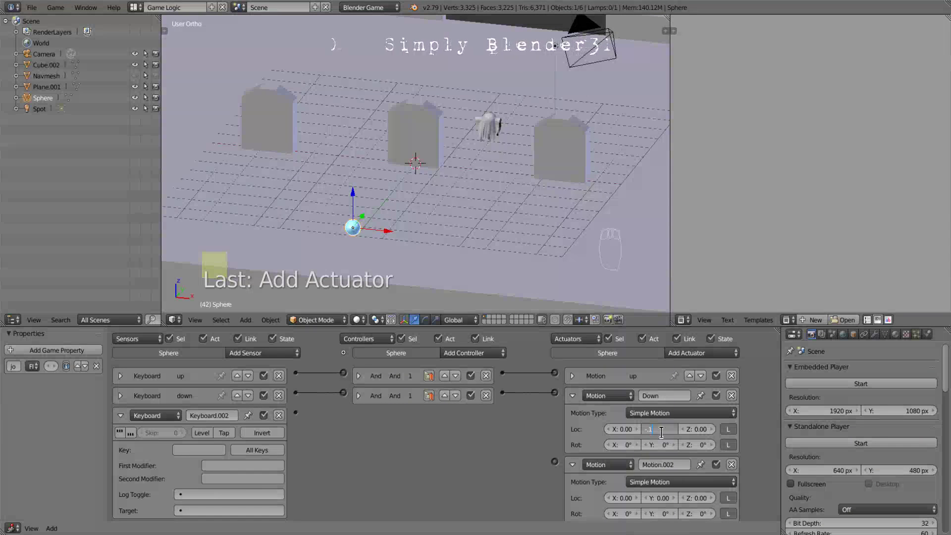
key(Return)
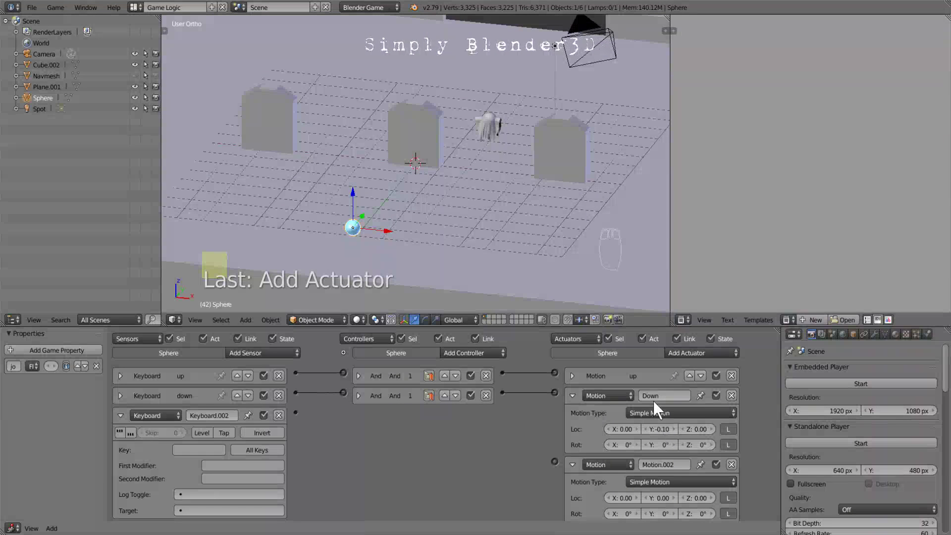
click(571, 375)
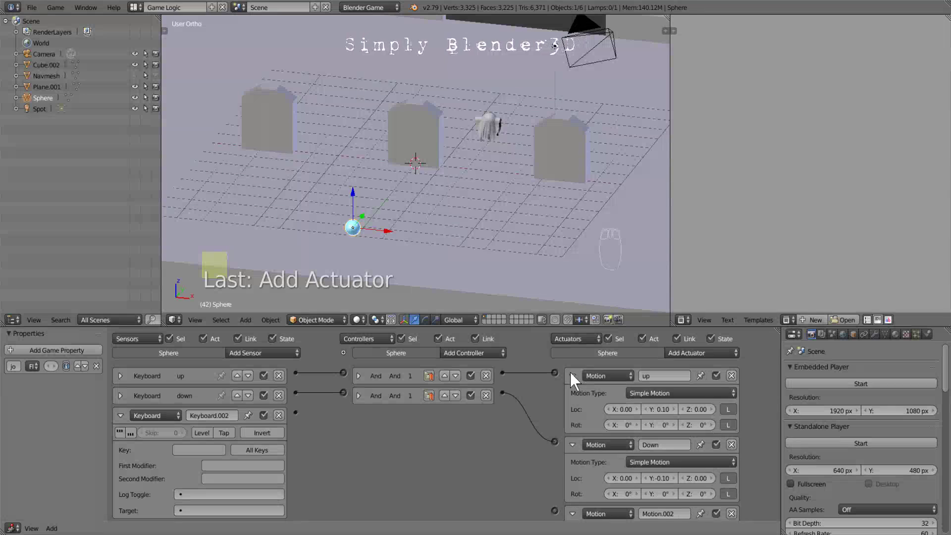
click(571, 375)
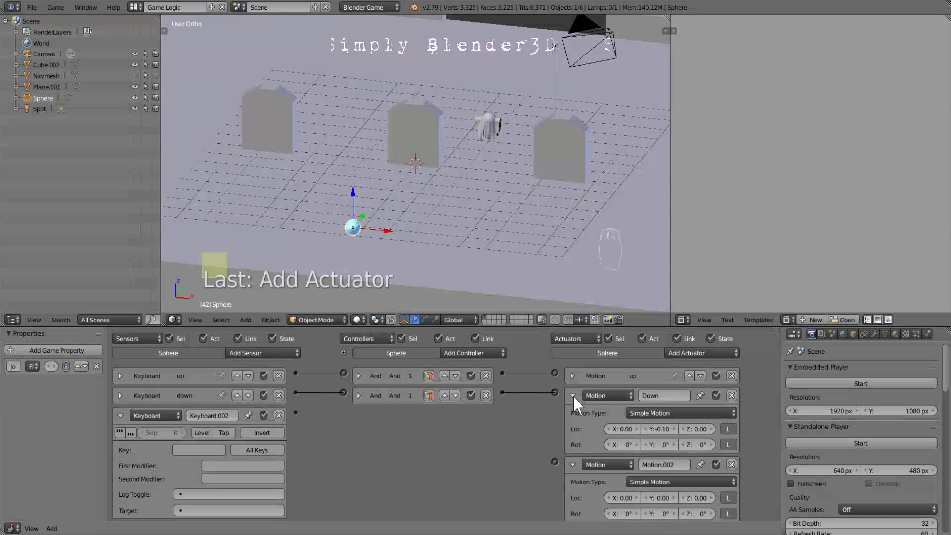
click(573, 395)
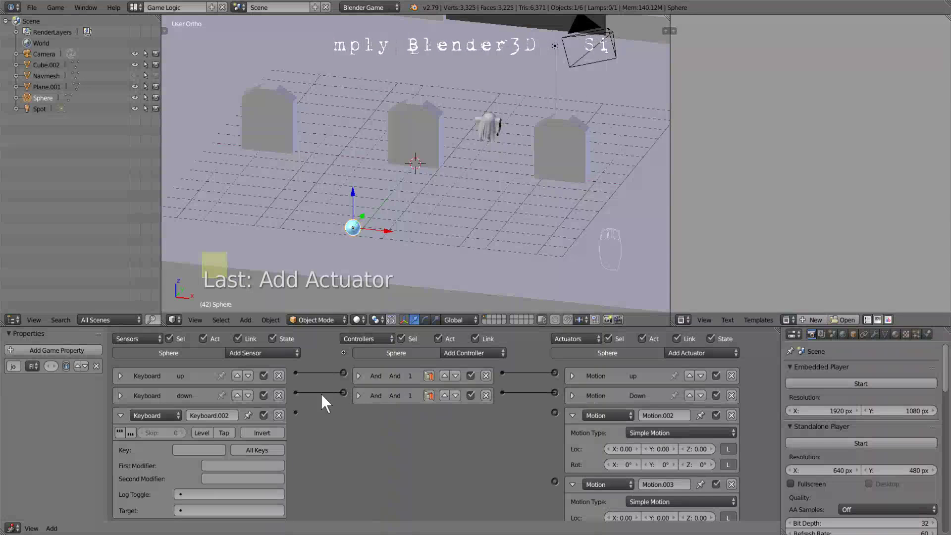
Step: Rename the sphere's third Keyboard sensor as left and assign the Left Arrow key to it
click(224, 415)
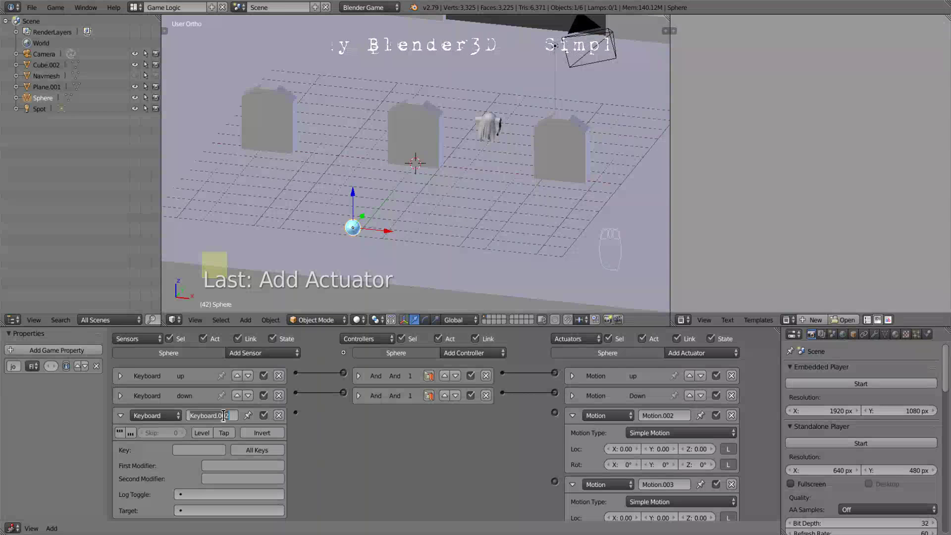
text(left)
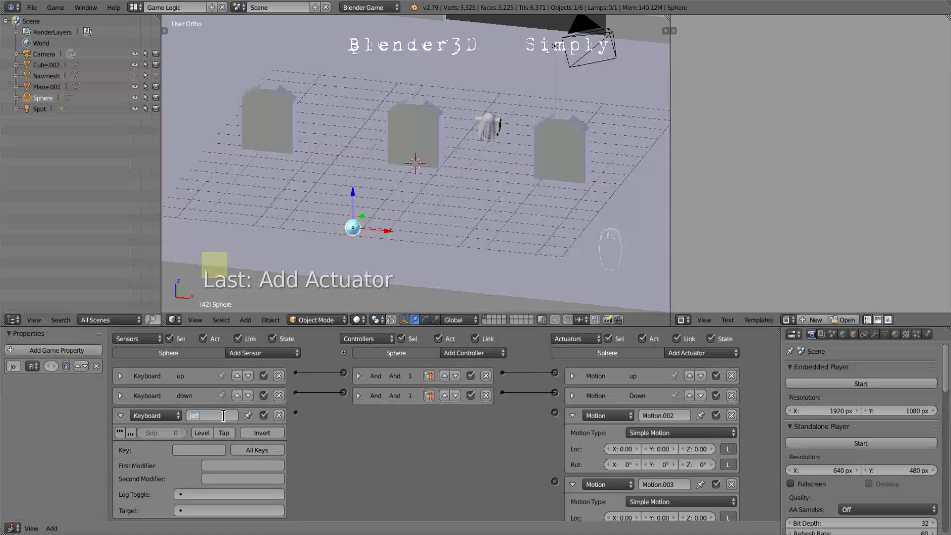
key(Return)
click(207, 450)
key(Left)
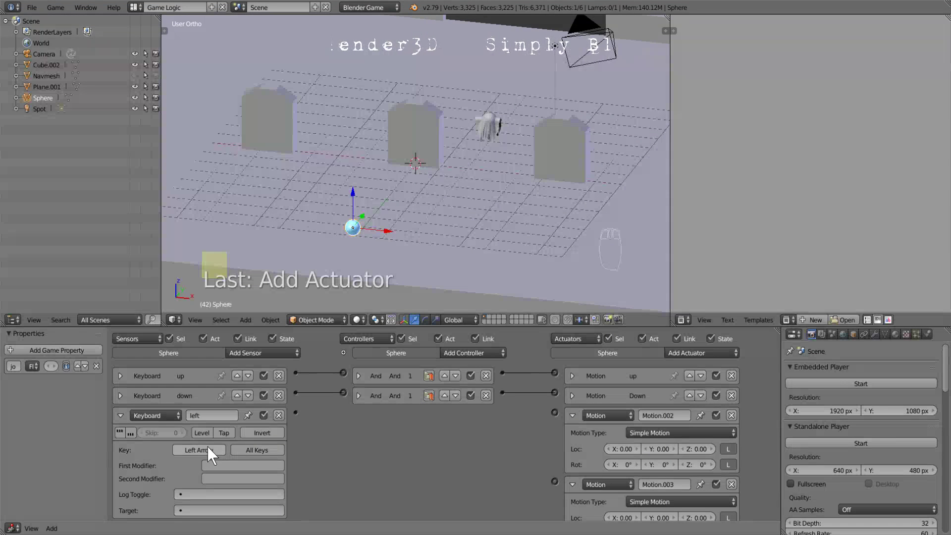
Step: Link the left sensor to the third Motion actuator and rename that actuator as left
drag(296, 412, 555, 412)
click(671, 416)
text(left)
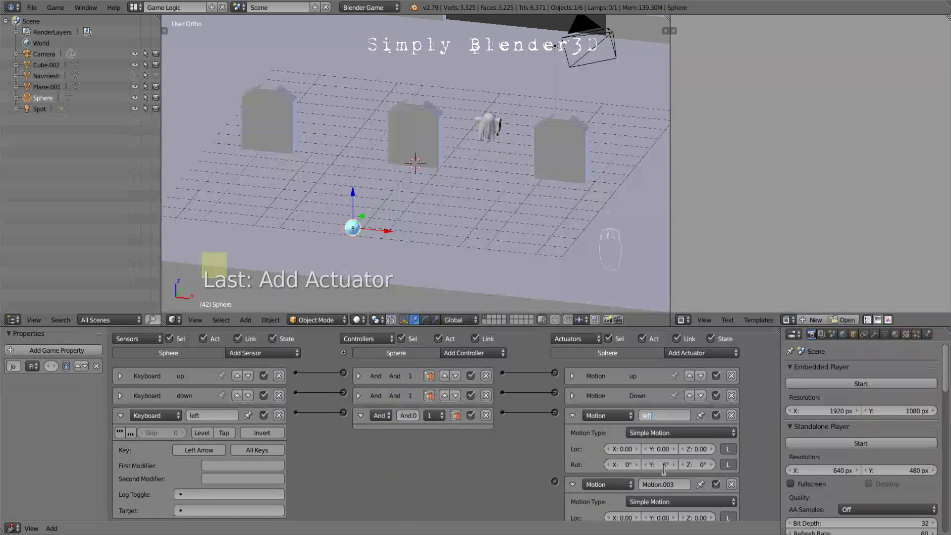
Step: Set the left Motion actuator's X location to -0.10 and collapse the left actuator, its And controller and its sensor
click(625, 449)
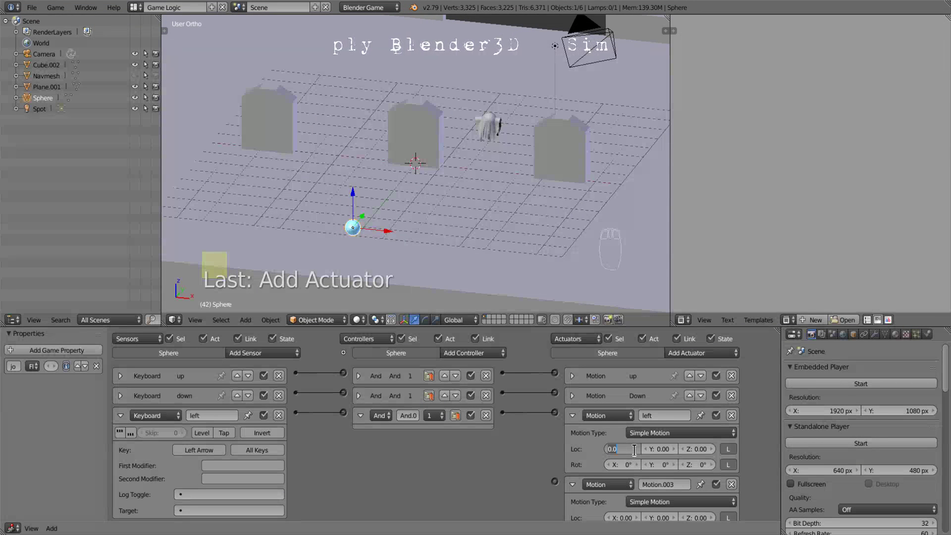
key(BackSpace)
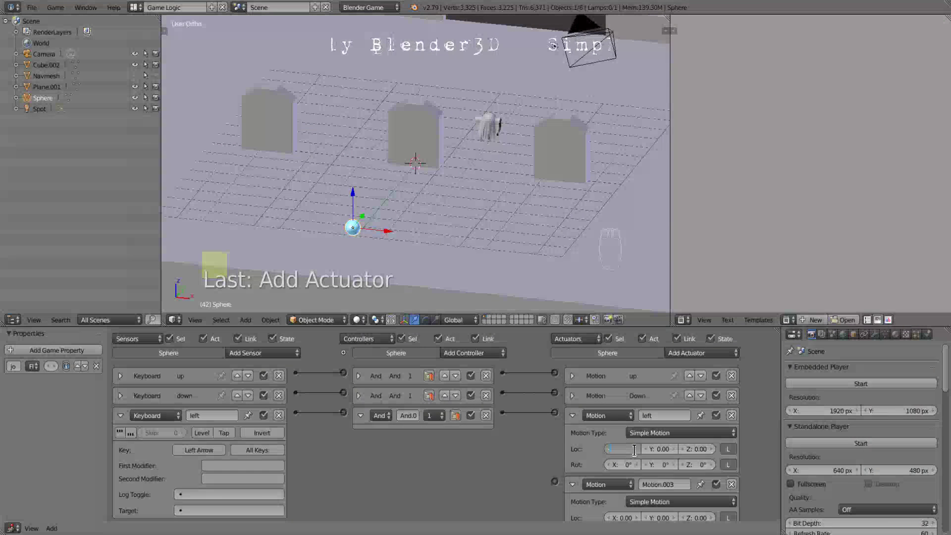
text(-0.1)
key(Return)
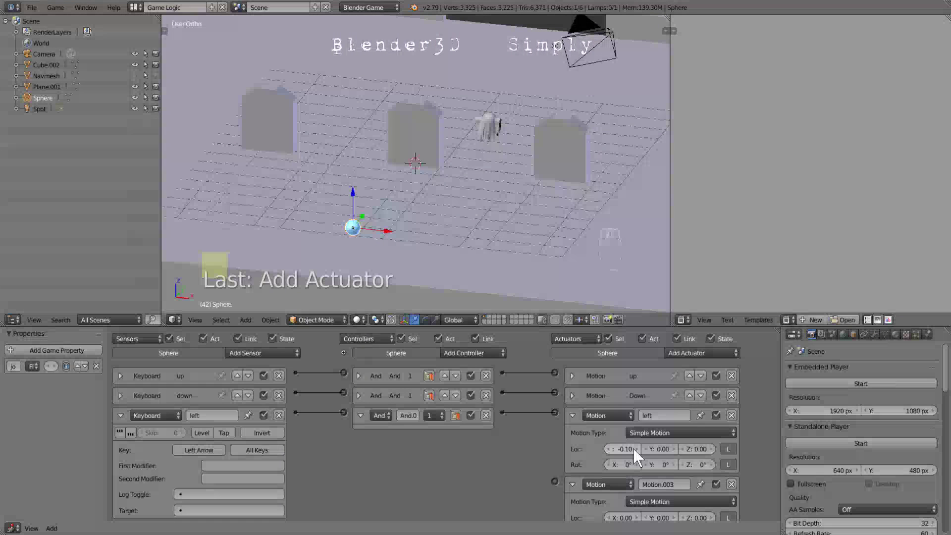
click(571, 415)
click(359, 415)
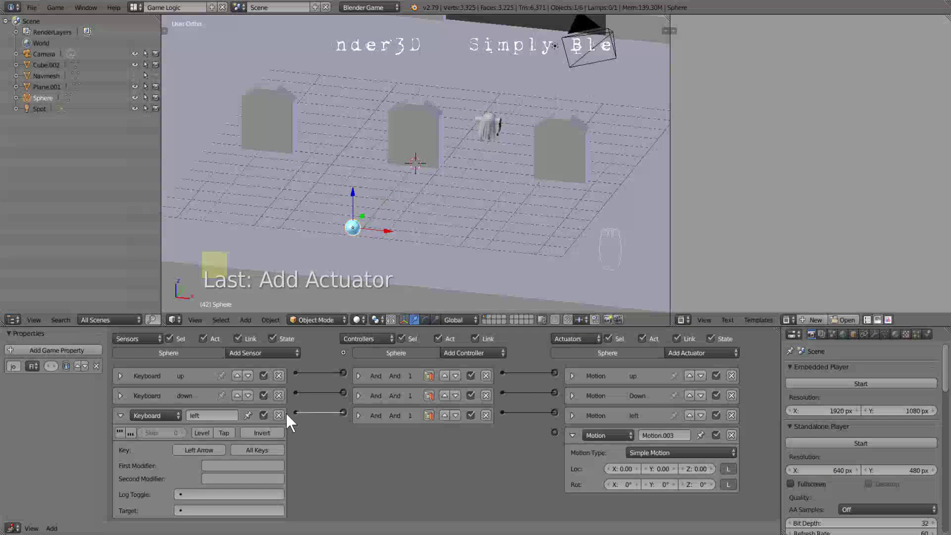
click(120, 415)
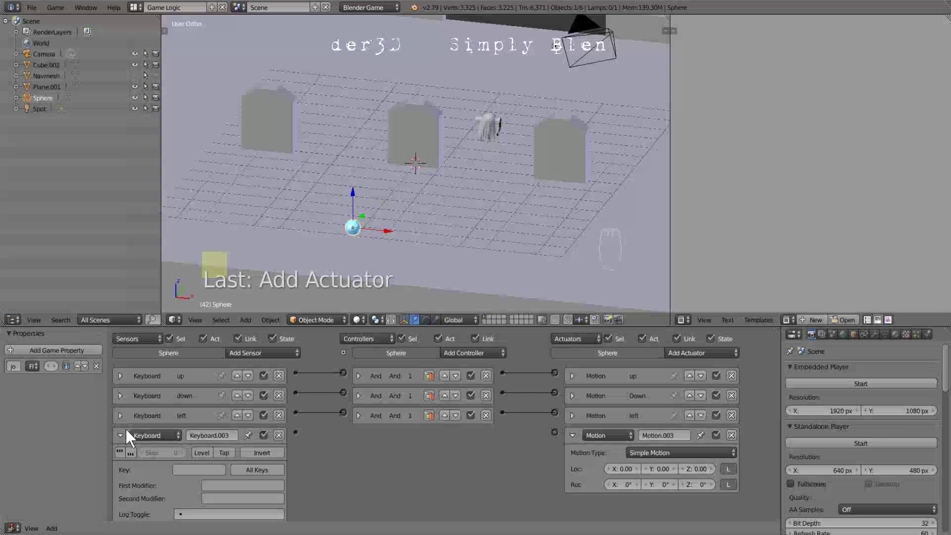
Step: Rename the sphere's fourth Keyboard sensor as right and assign the Right Arrow key to it
text(n)
text(ight)
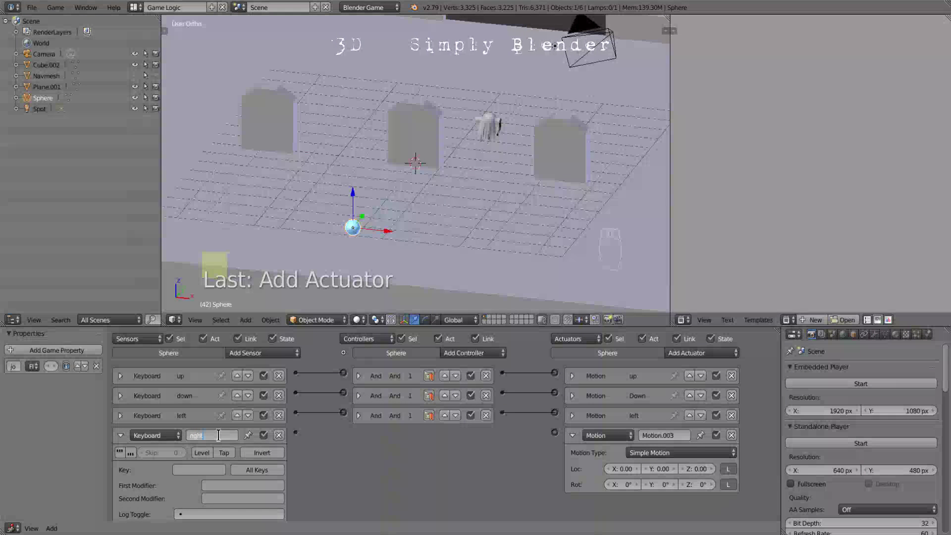
key(Return)
click(185, 473)
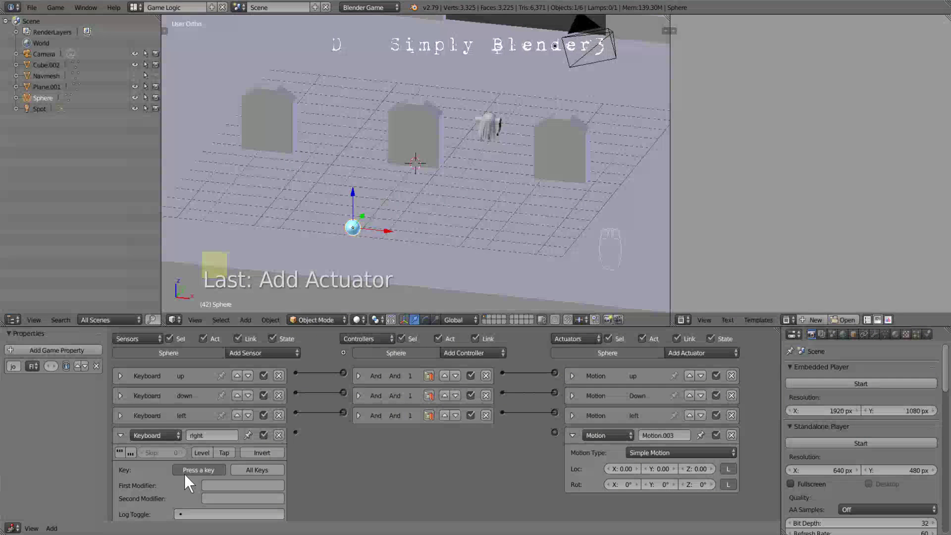
key(Right)
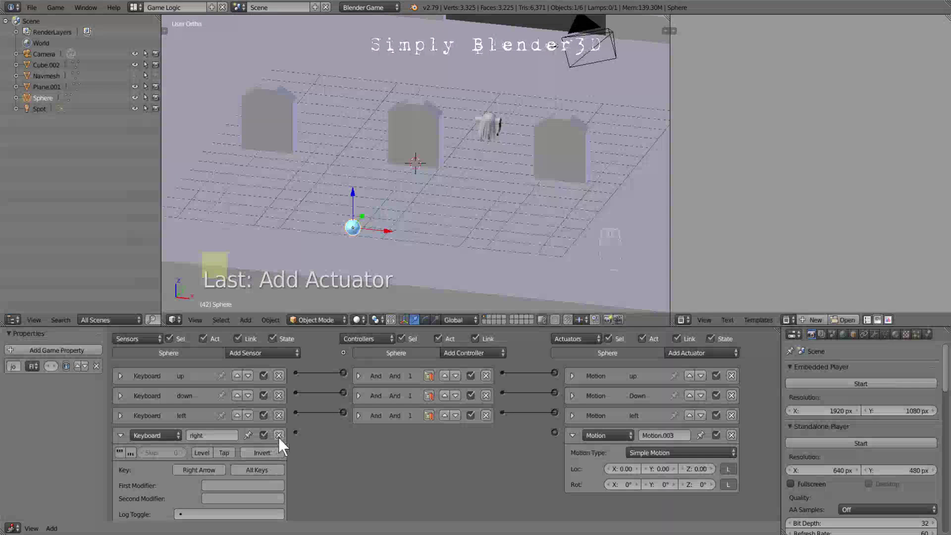
Step: Link the right sensor to the fourth Motion actuator and rename that actuator as right
drag(297, 431, 554, 431)
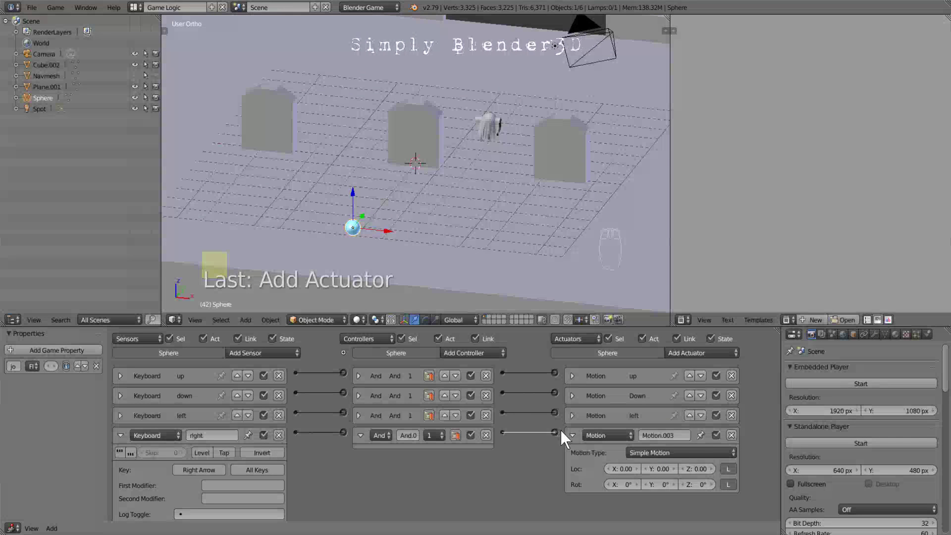
click(667, 435)
key(BackSpace)
text(right)
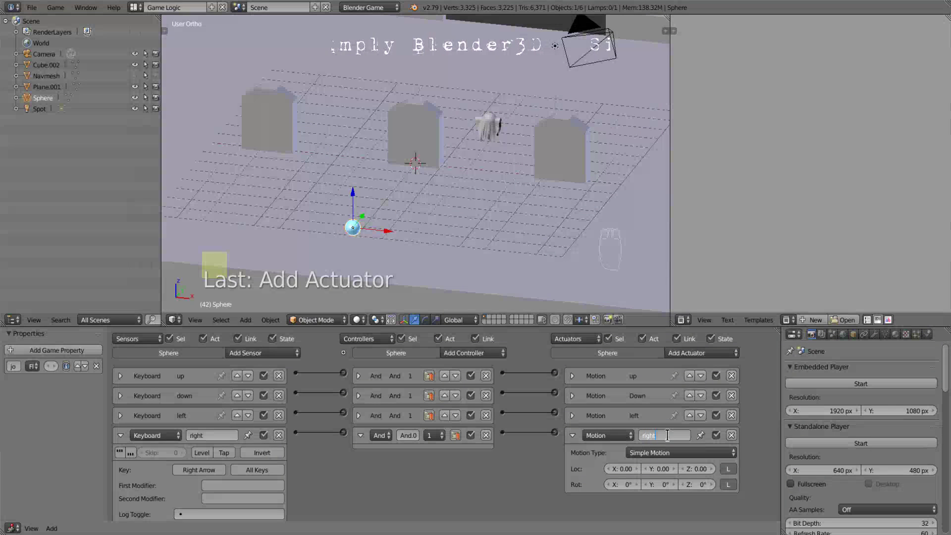
key(Return)
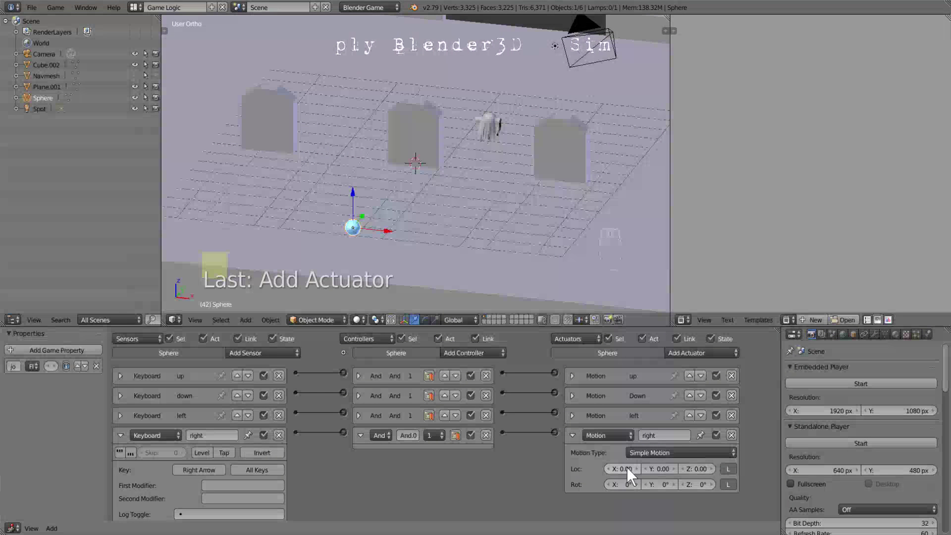
Step: Set the right Motion actuator's X location to 0.10
click(625, 468)
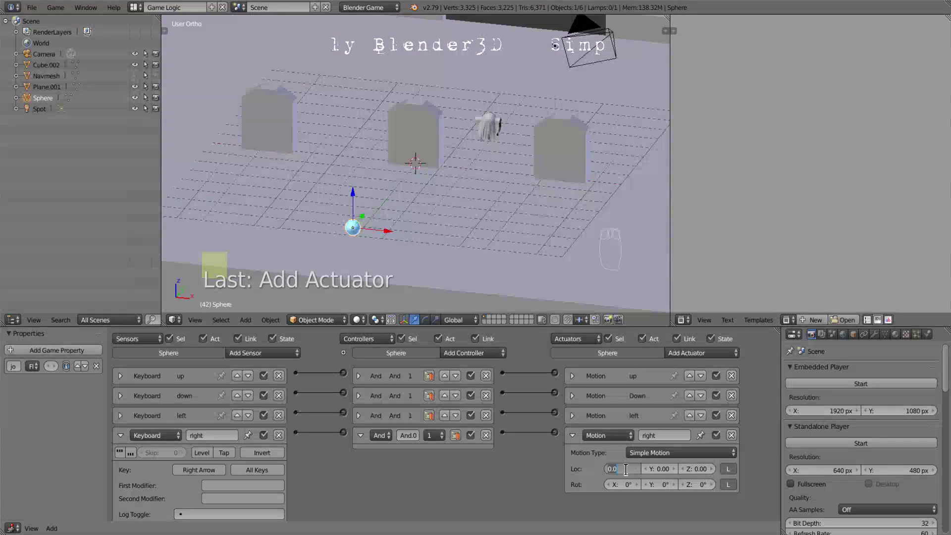
text(0.1)
key(Return)
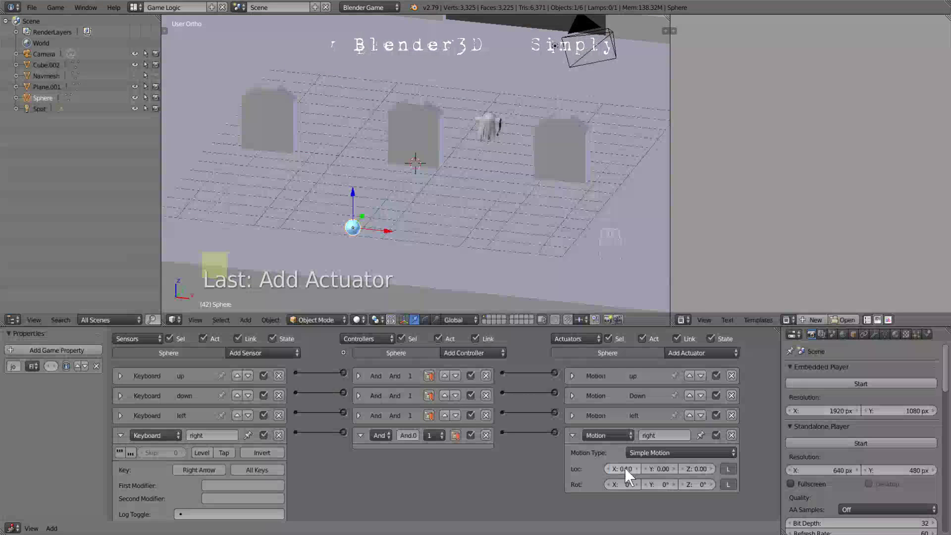
Step: Collapse the sphere's right Keyboard sensor, its And controller and the right Motion actuator
click(120, 434)
click(359, 435)
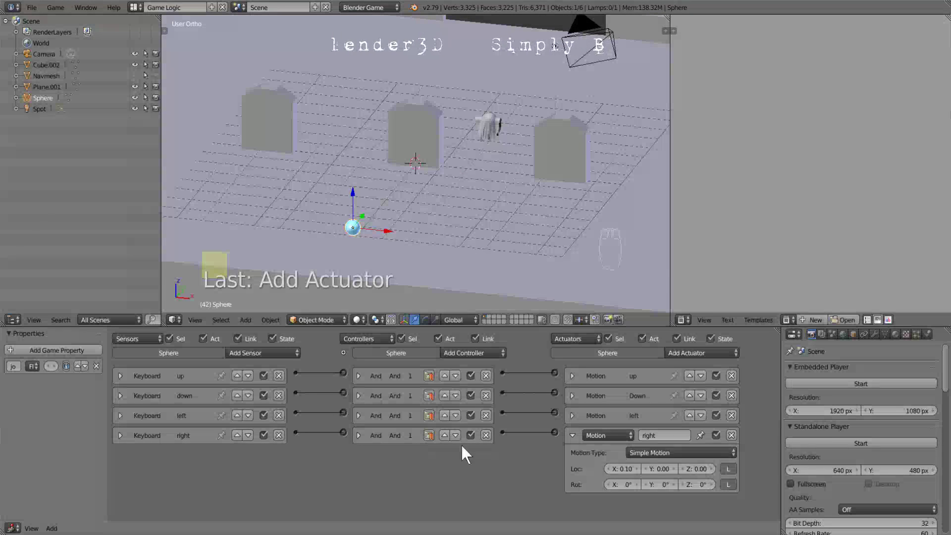
click(573, 434)
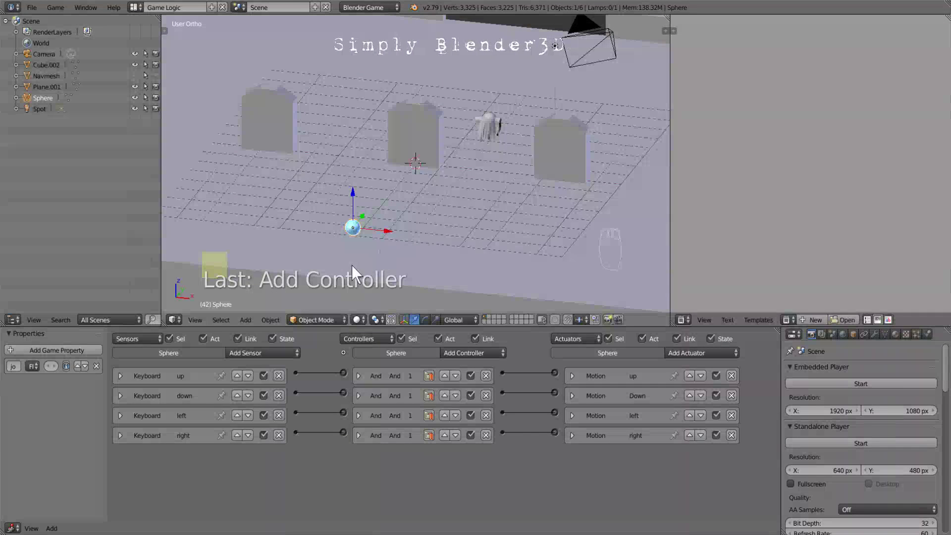
Step: Set the sphere's physics type to Character
click(926, 333)
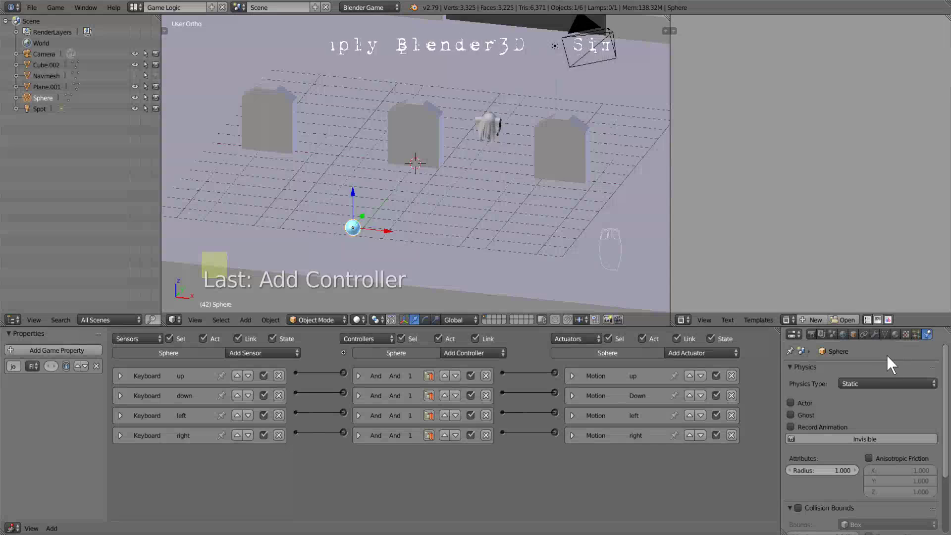
click(851, 384)
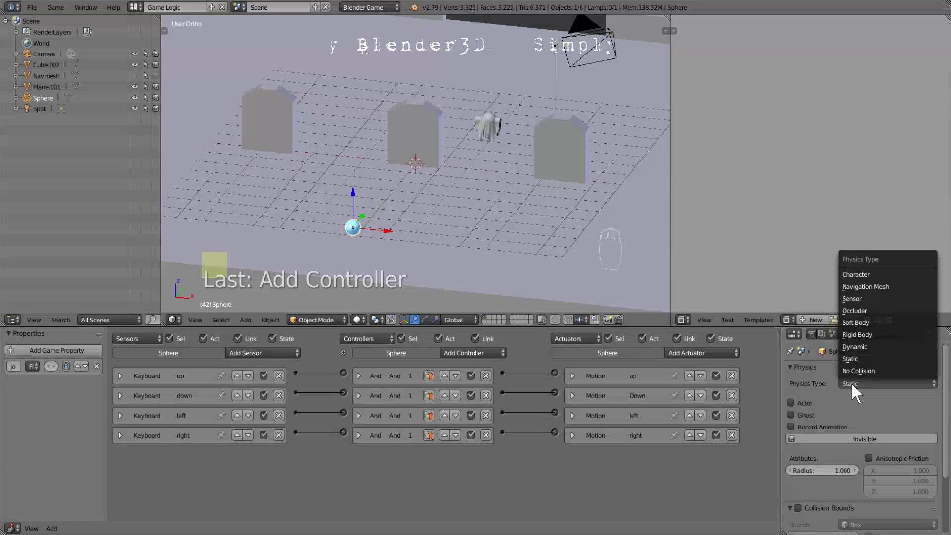
click(858, 273)
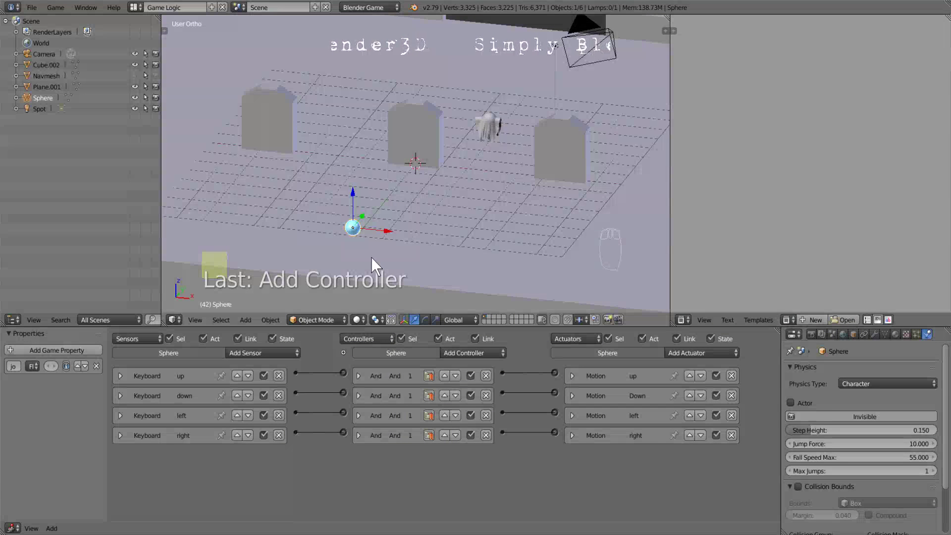
Step: Add an Always sensor and a Steering actuator to the ghost and link the two
right_click(487, 120)
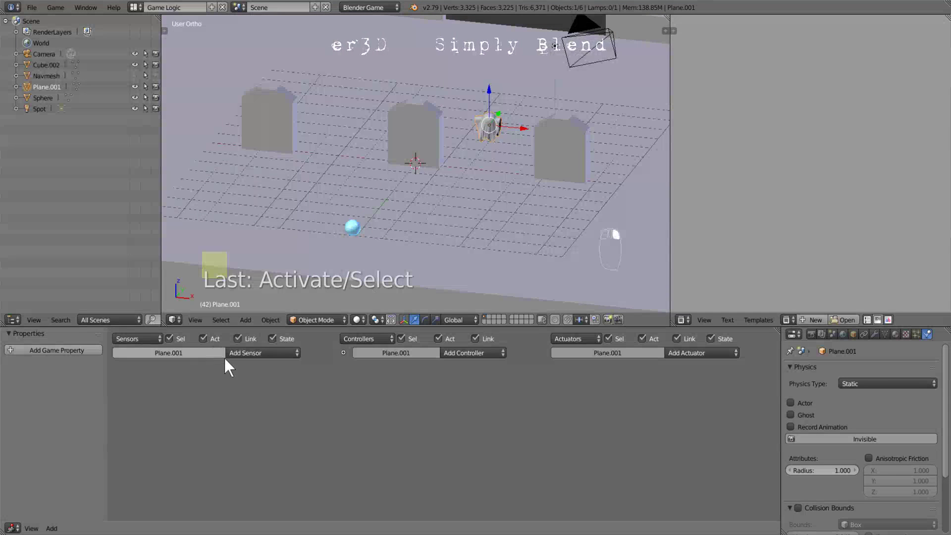
click(251, 352)
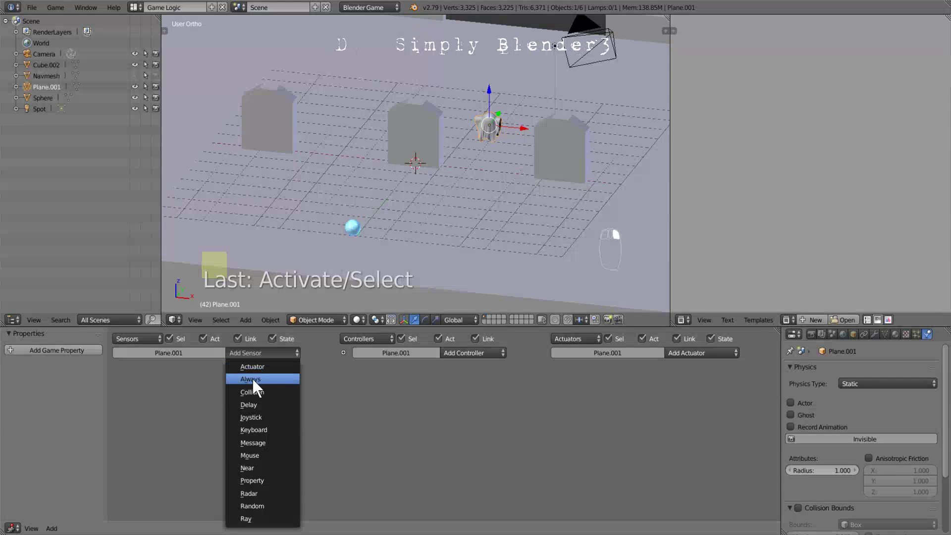
click(267, 379)
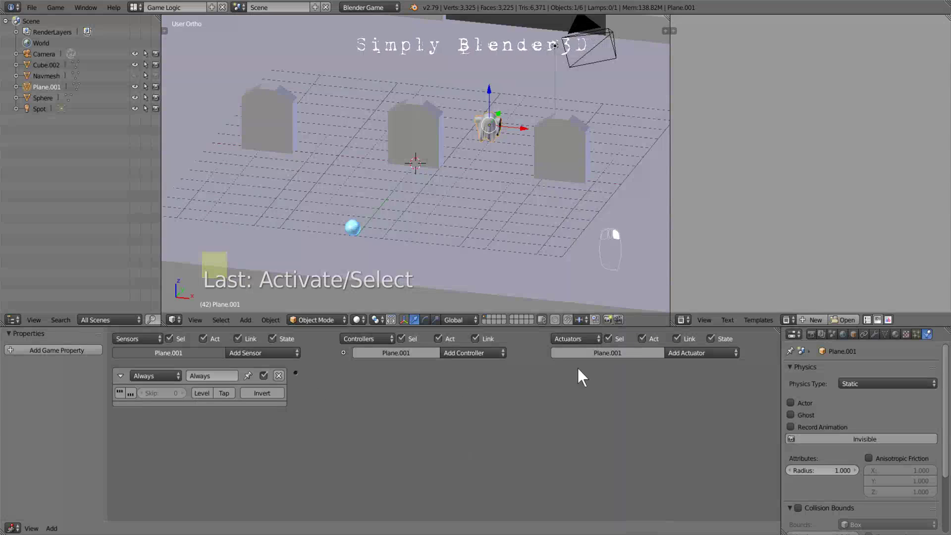
click(703, 352)
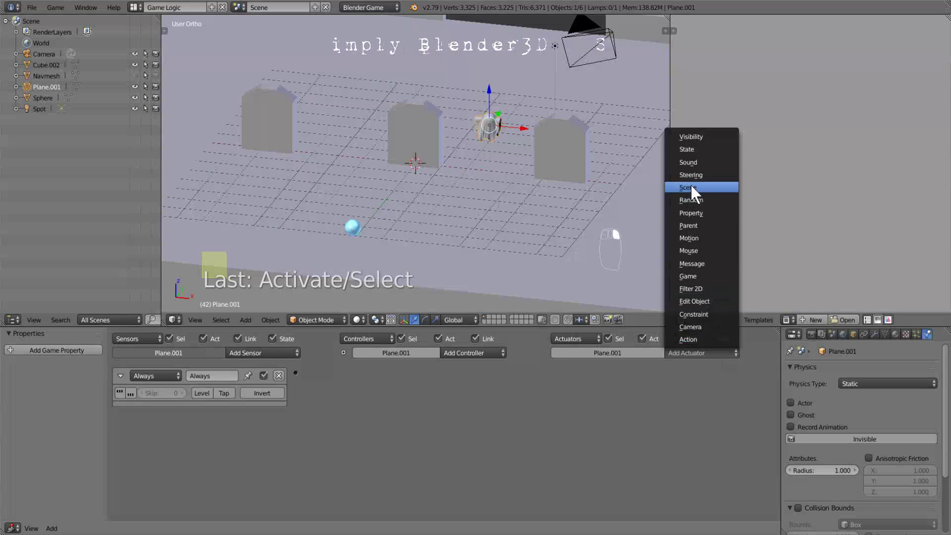
click(715, 175)
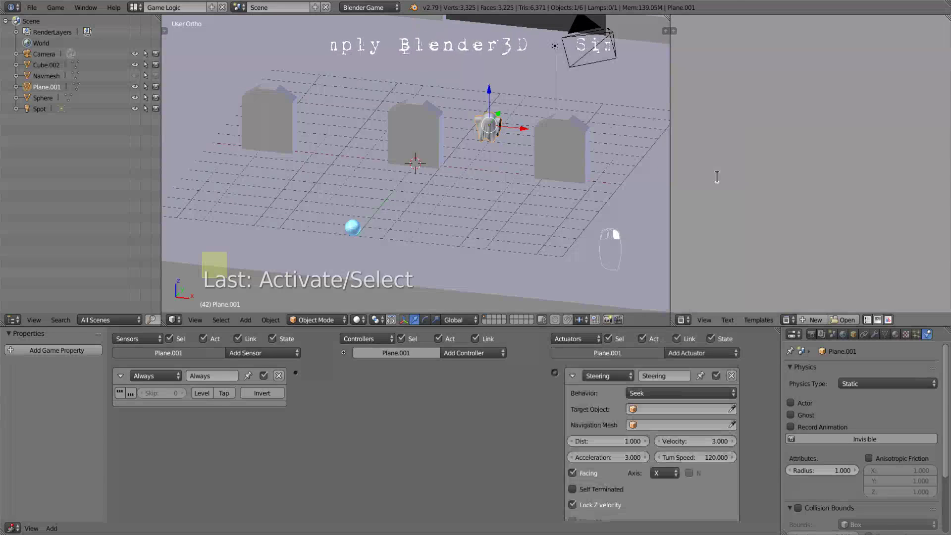
drag(296, 372, 552, 376)
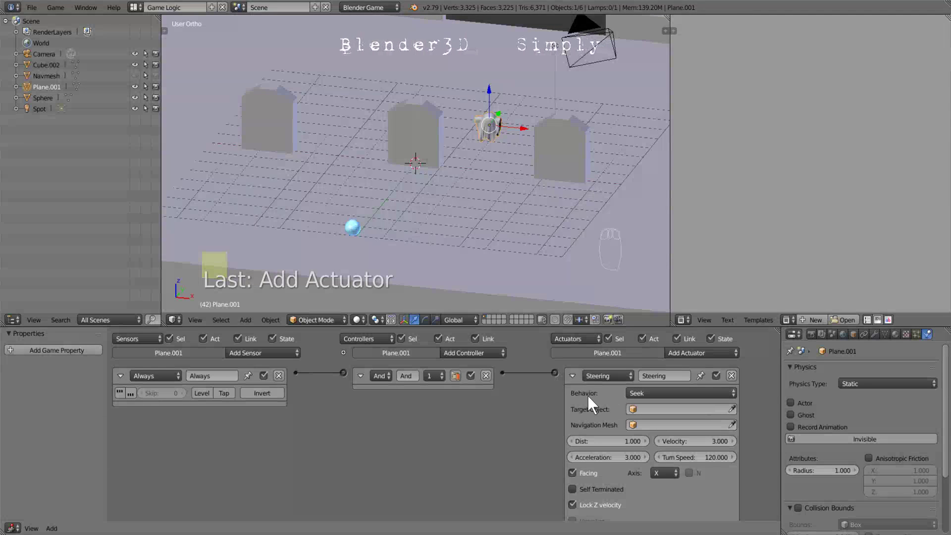
Step: Set the ghost's Steering actuator to Path following with Sphere as the target object and Navmesh as the navigation mesh
click(670, 394)
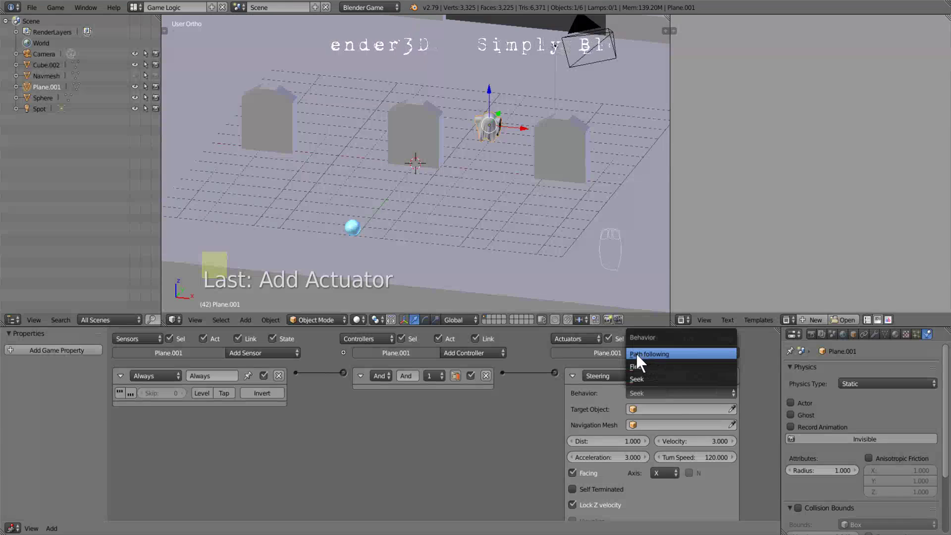
click(659, 353)
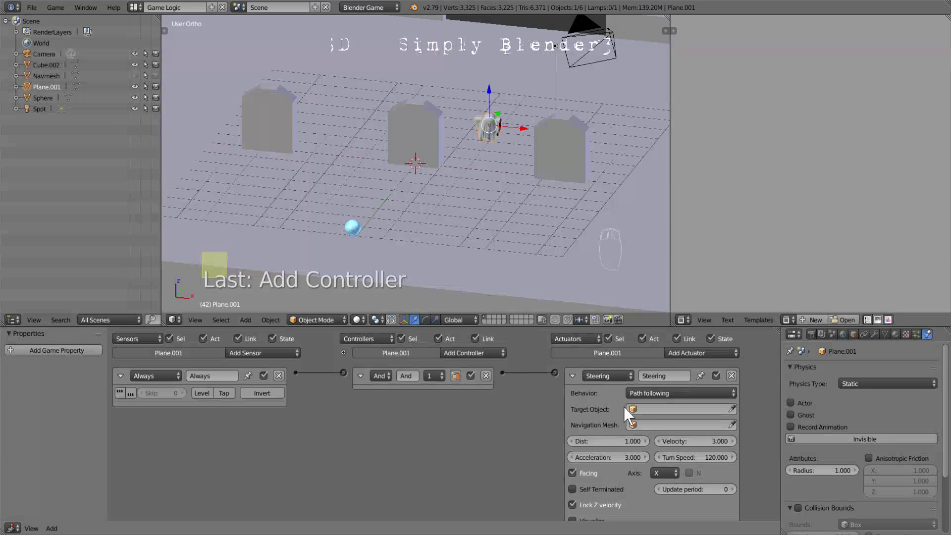
click(646, 409)
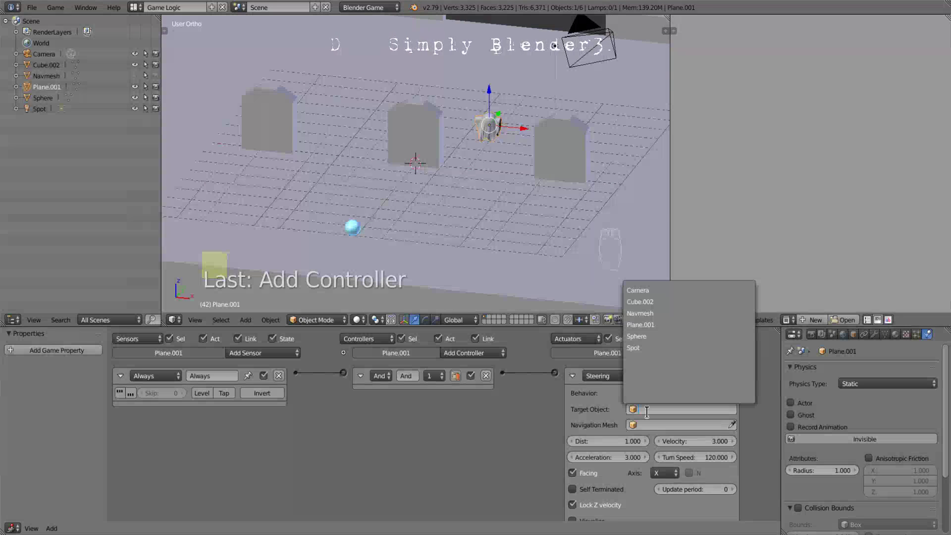
click(655, 341)
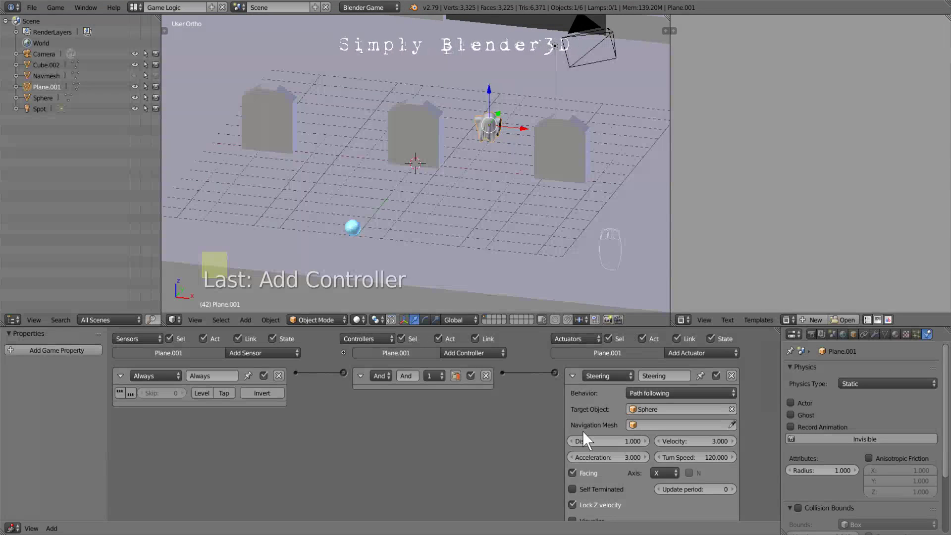
click(646, 425)
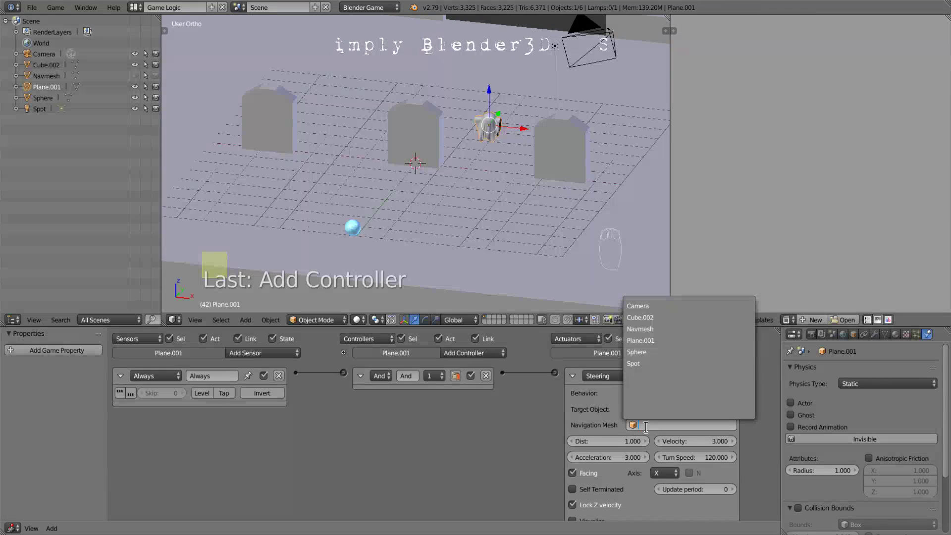
click(666, 329)
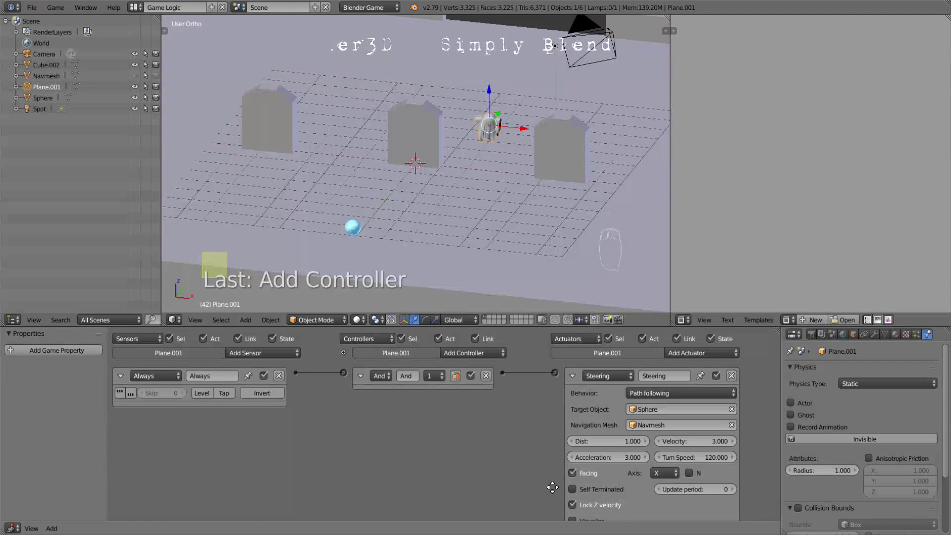
Step: Enable Visualize on the ghost's Steering actuator and test-run the game briefly
middle_drag(552, 487, 505, 434)
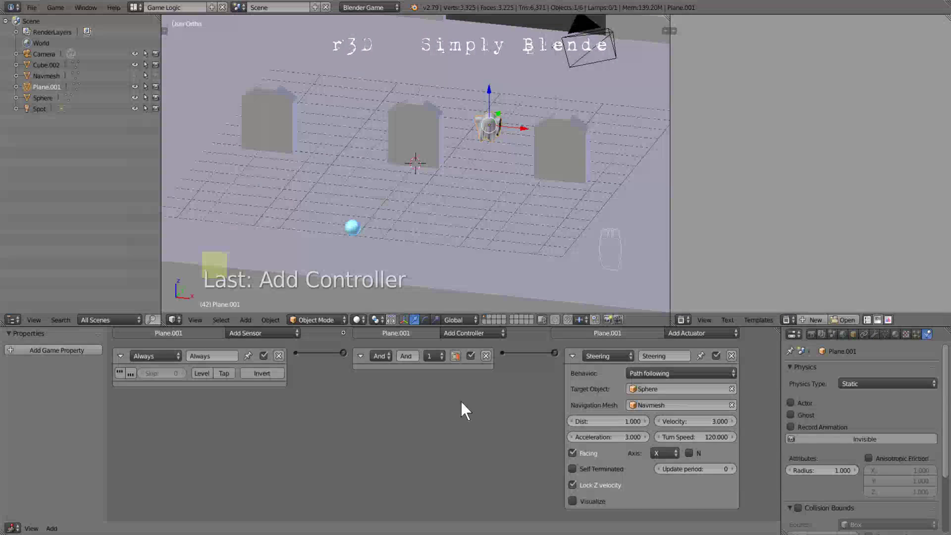
click(572, 501)
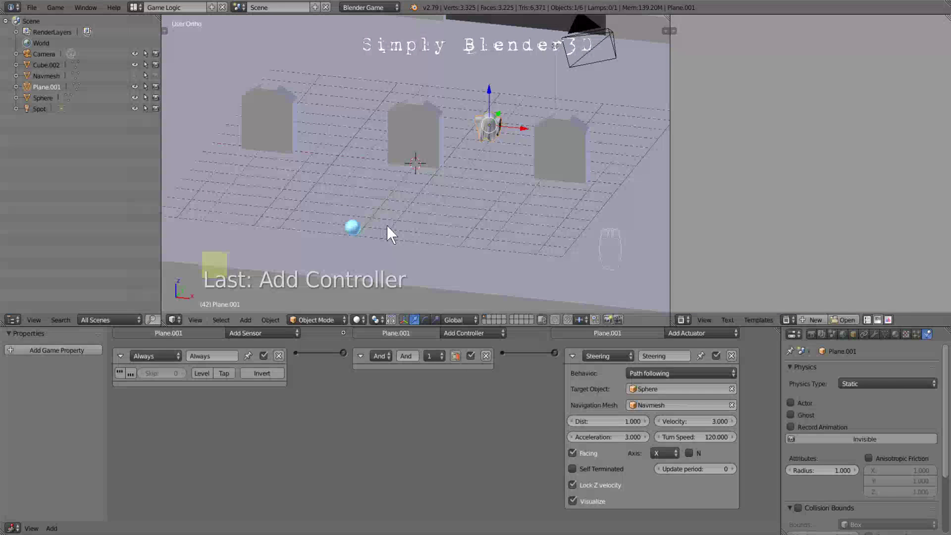
key(p)
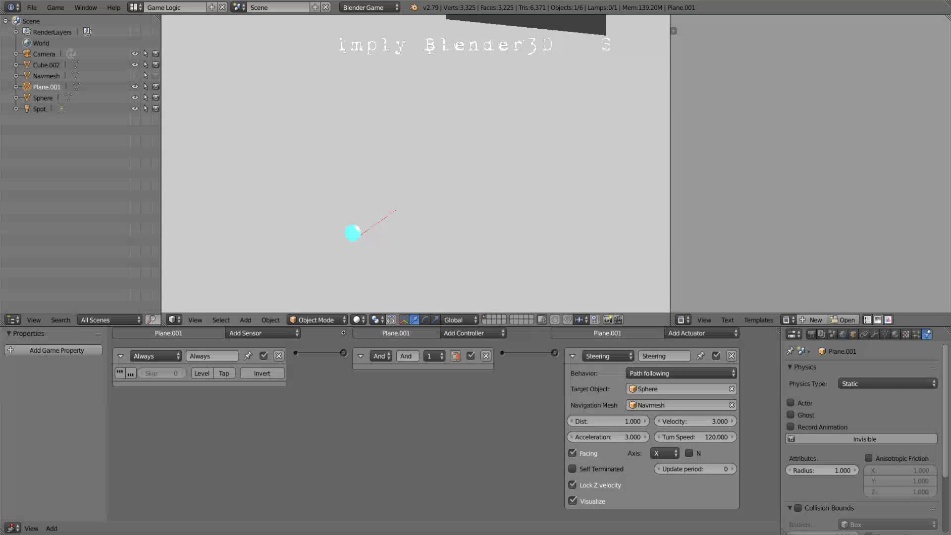
key(Escape)
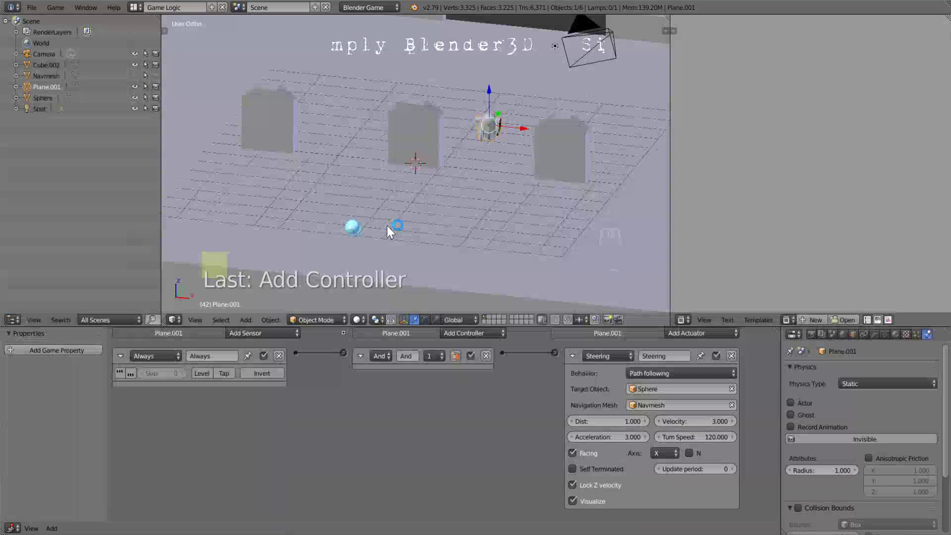
Step: Switch the viewport shading to Material and test-run the game to check the ghost's path to the sphere
click(358, 320)
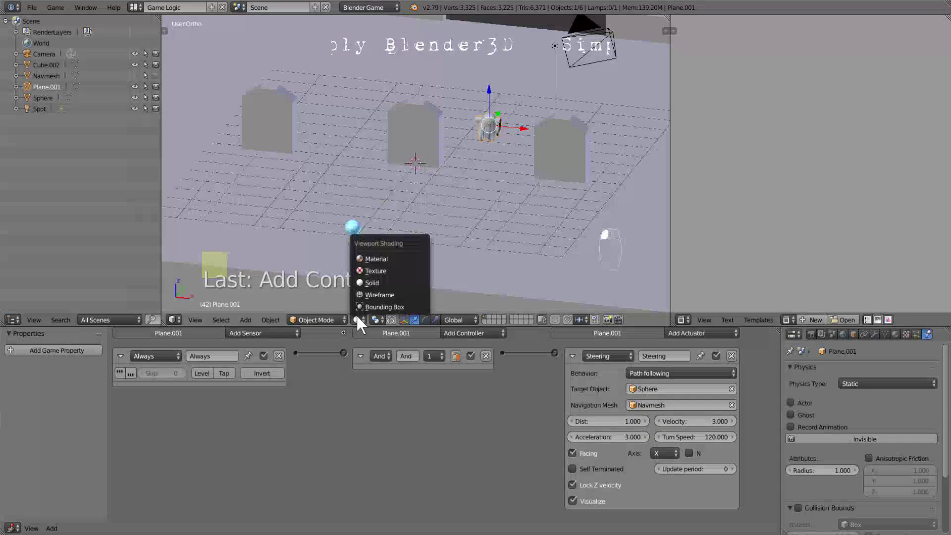
click(367, 258)
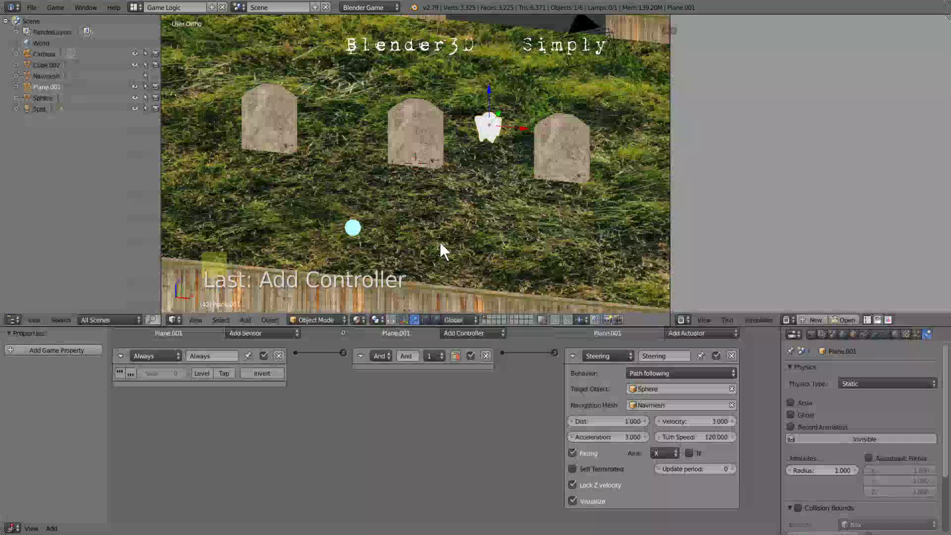
key(p)
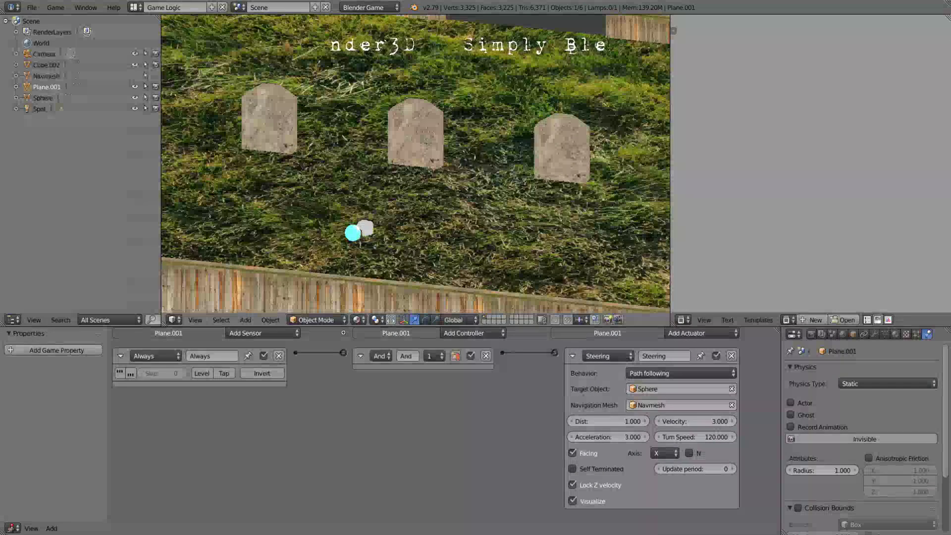
key(Escape)
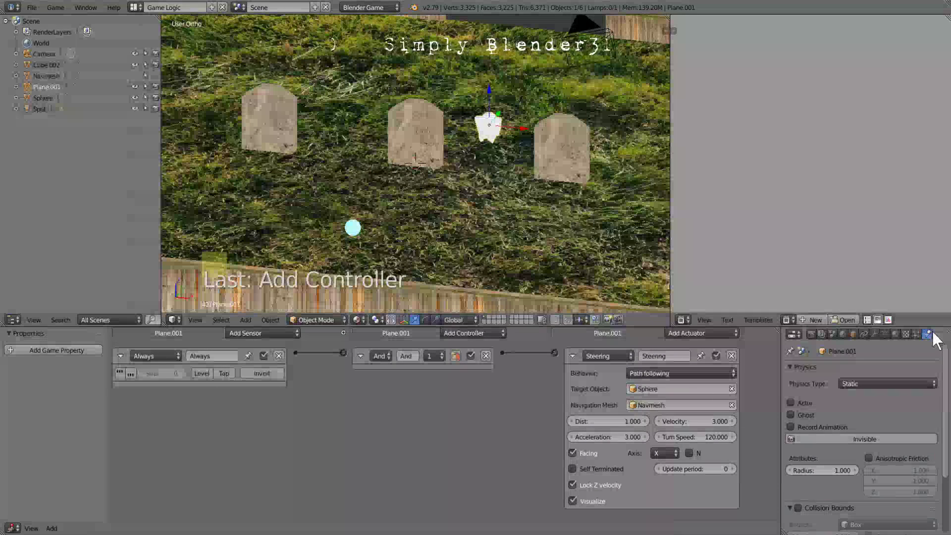
Step: Set the ghost's physics type to Dynamic and its Steering actuator's facing axis to -Y
click(881, 383)
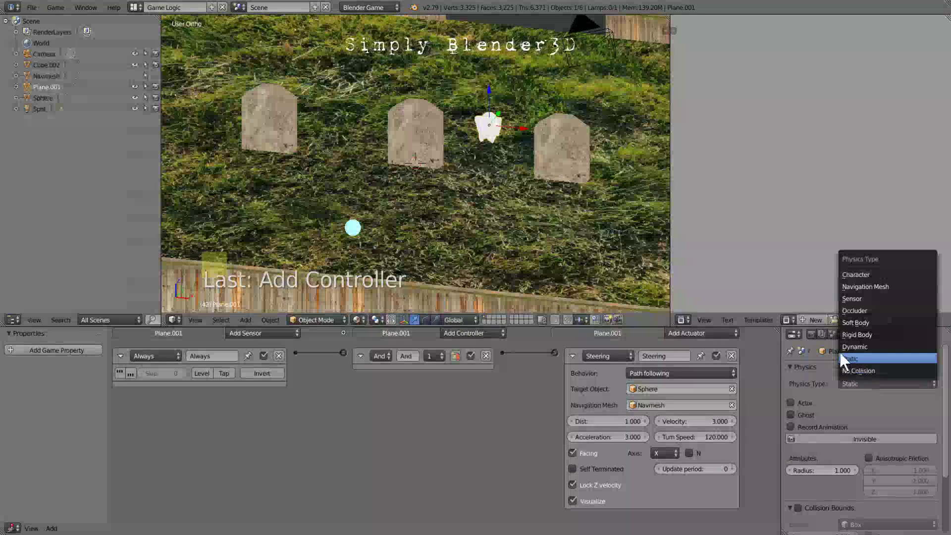
click(860, 346)
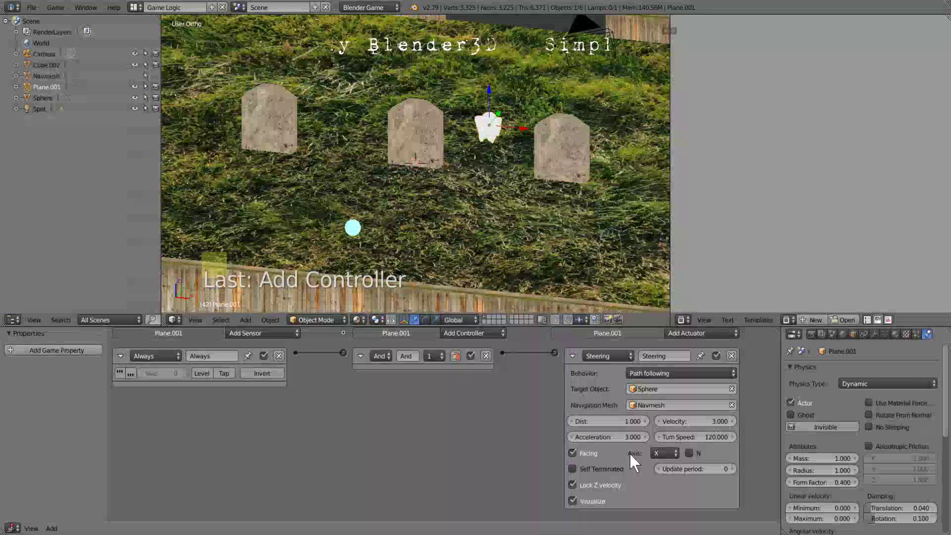
click(661, 453)
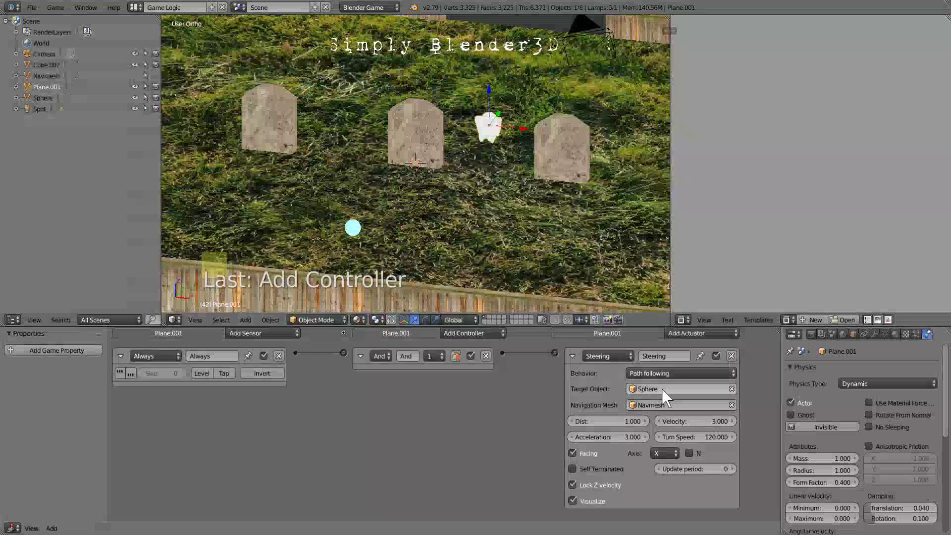
click(668, 454)
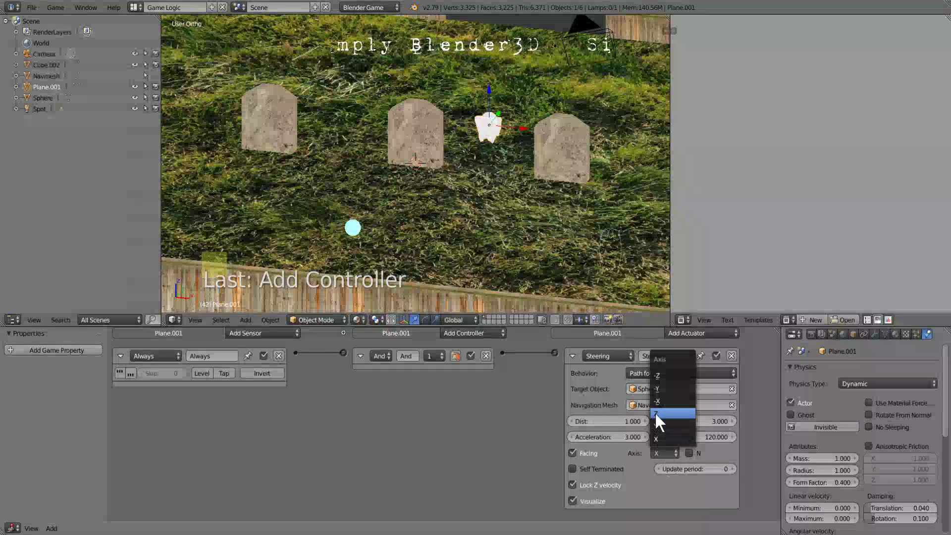
click(665, 384)
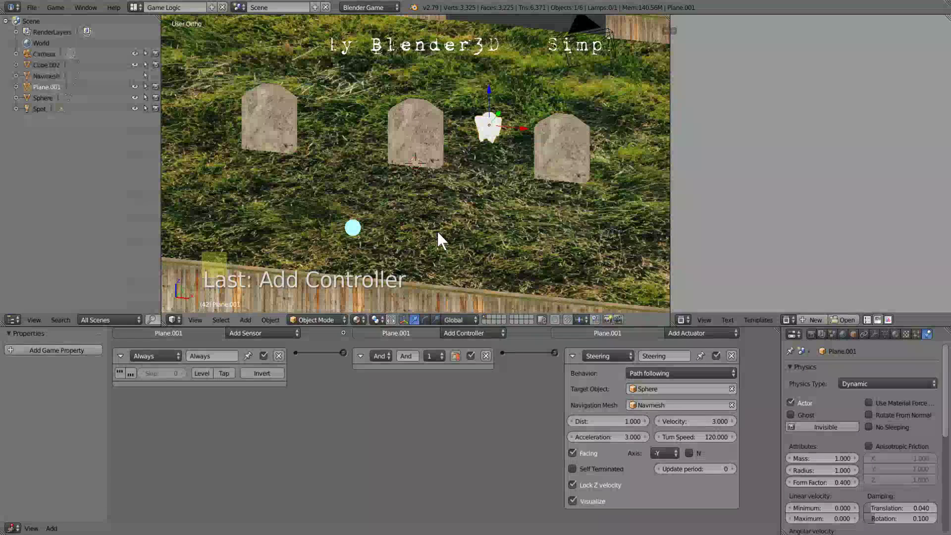
Step: Play the game twice, moving the sphere in the second run, to check how the ghost follows it around the tombstones
key(p)
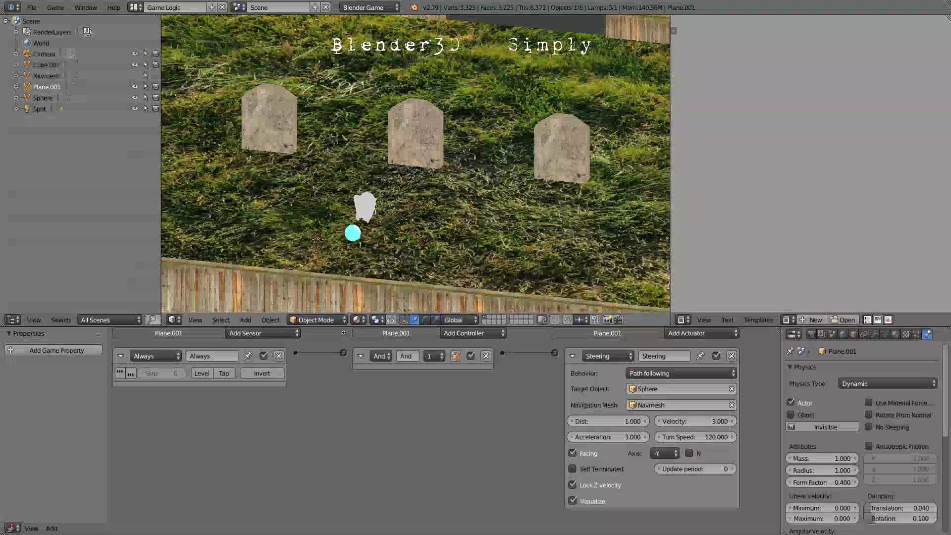
key(Escape)
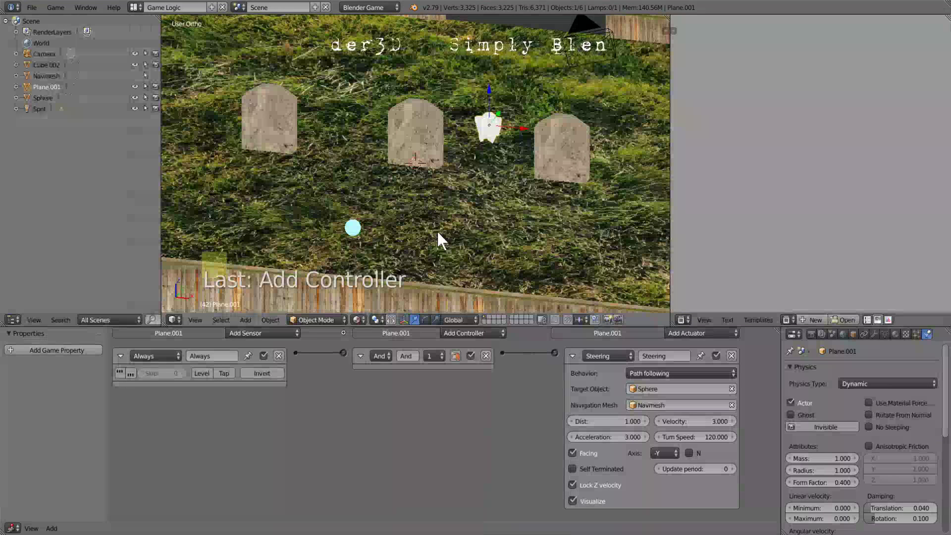
key(p)
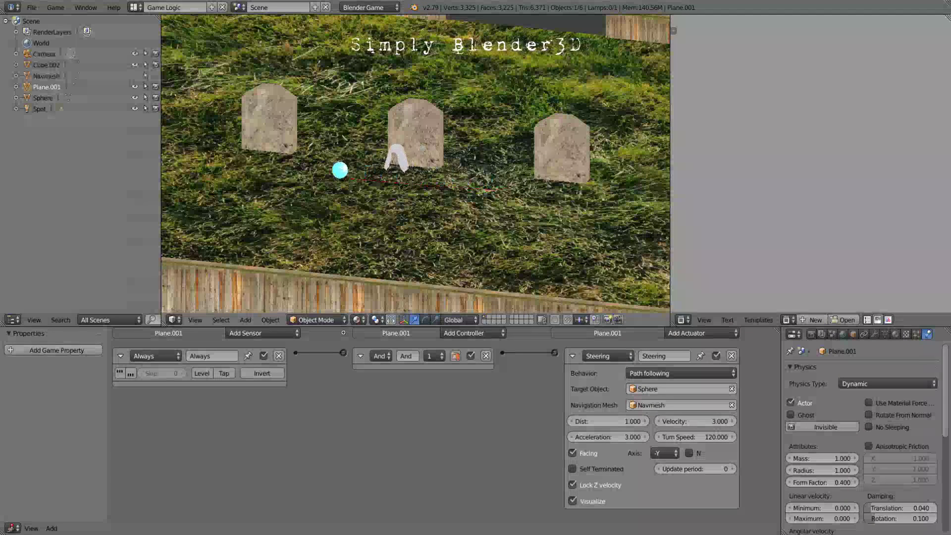
key(Escape)
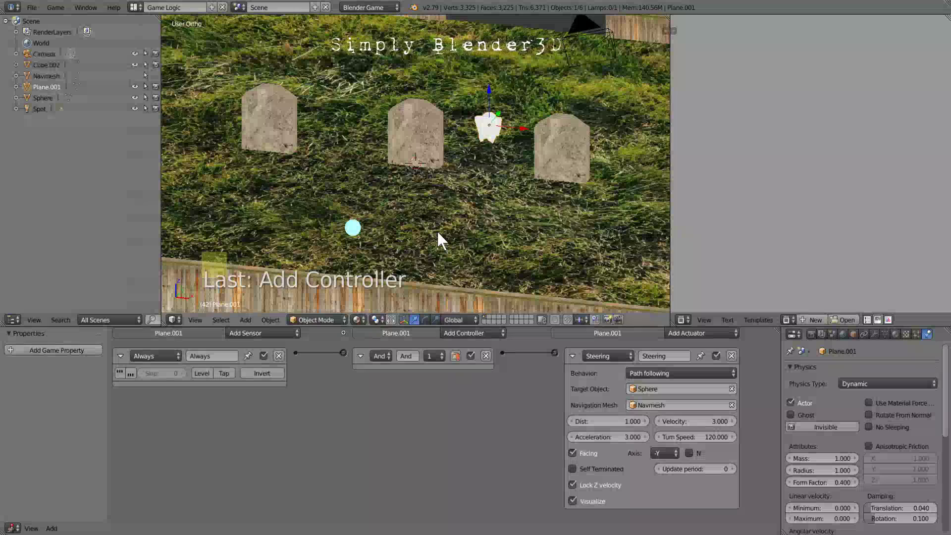
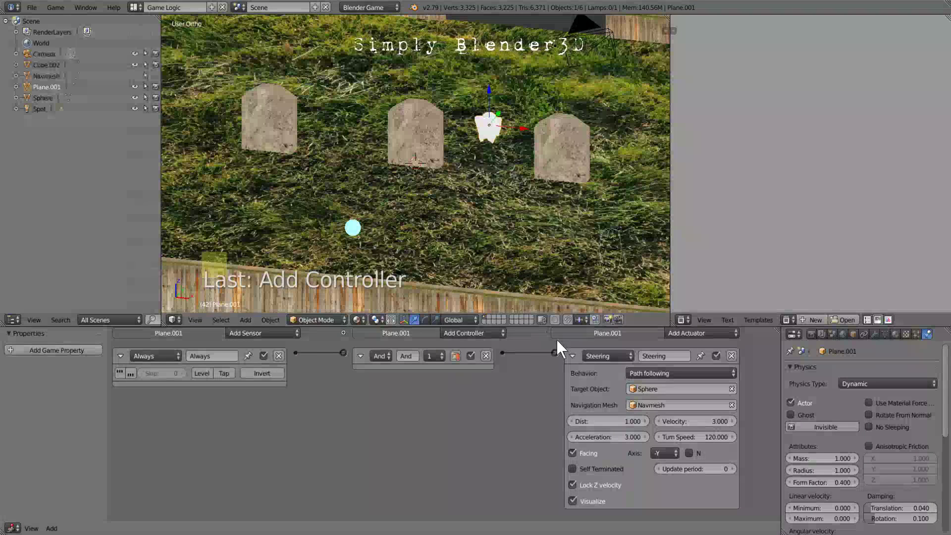
Step: Collapse the ghost's existing Always, And and Steering logic bricks and add a Collision sensor to it
click(572, 354)
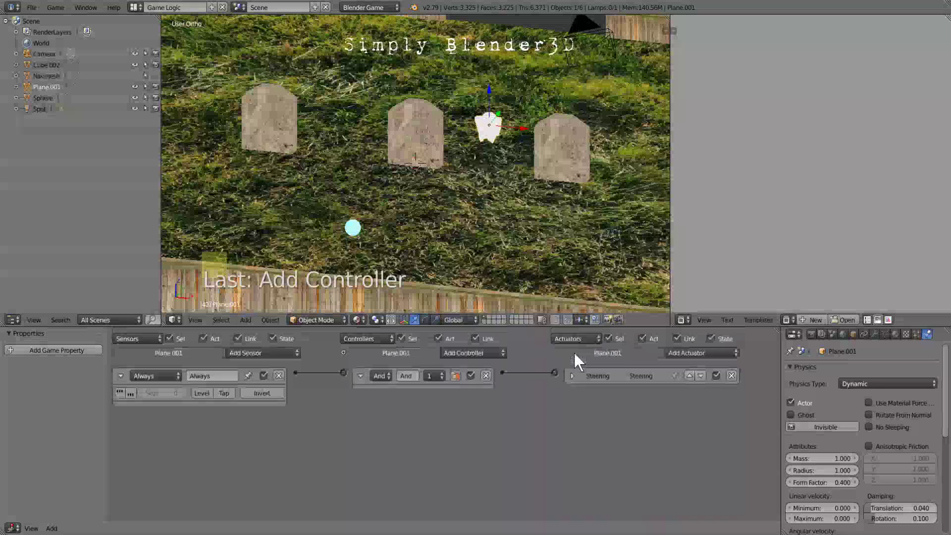
click(361, 376)
click(119, 375)
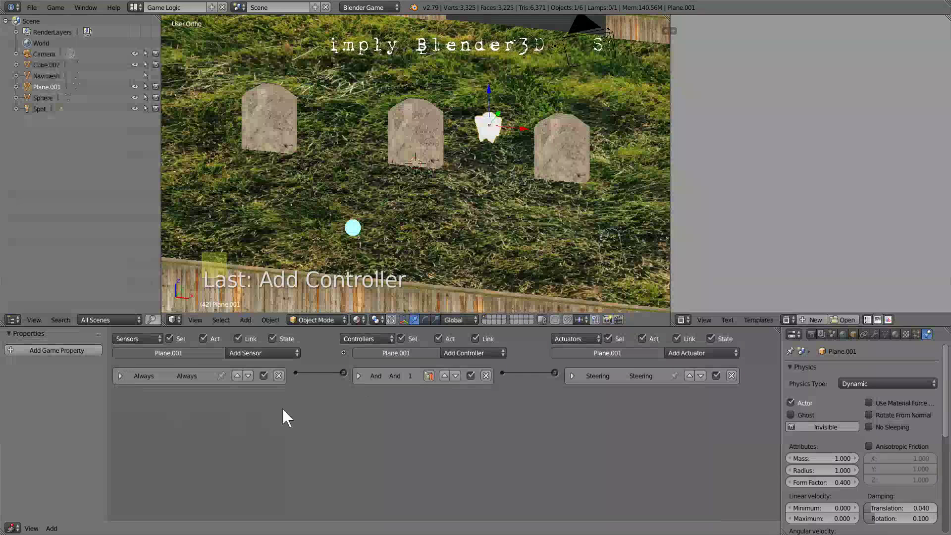
click(275, 353)
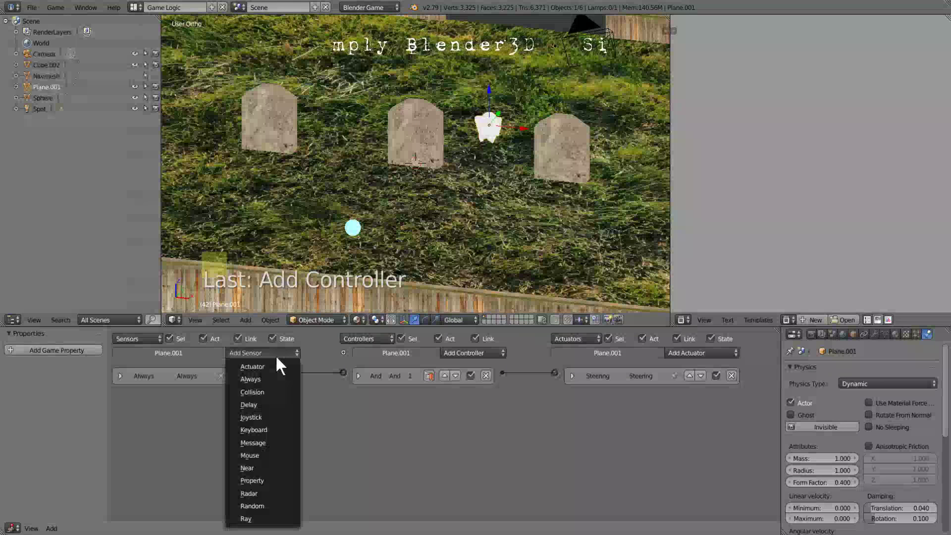
click(260, 390)
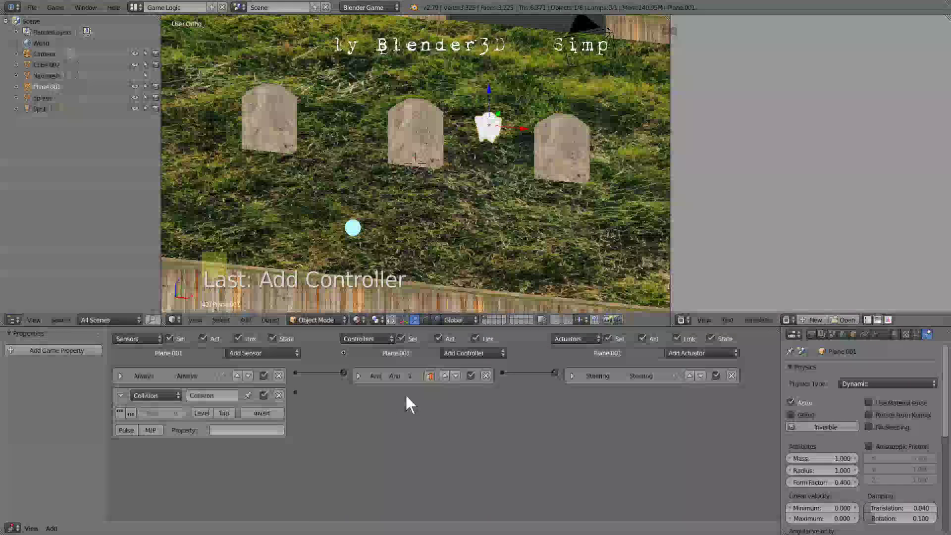
Step: Add a Scene actuator in Restart mode to the ghost and link the Collision sensor to it through an And controller
click(705, 353)
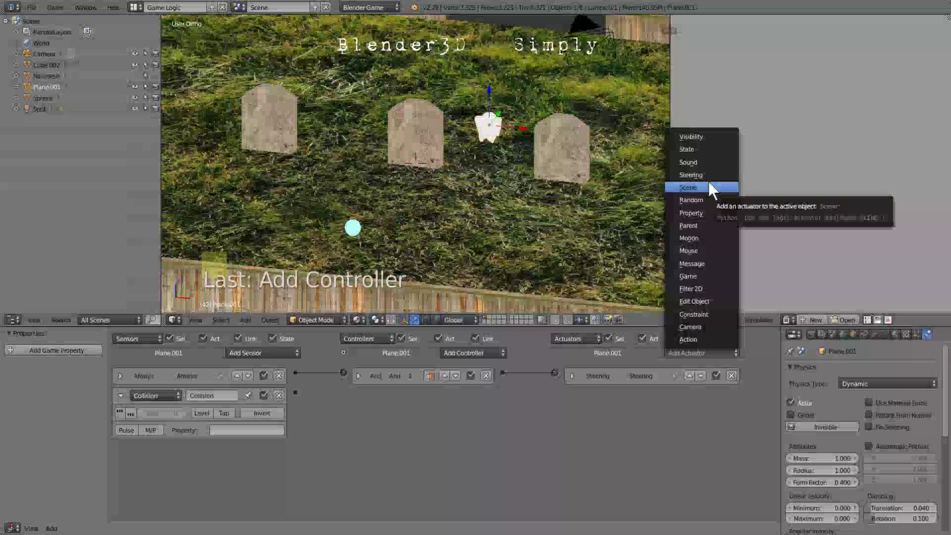
click(688, 187)
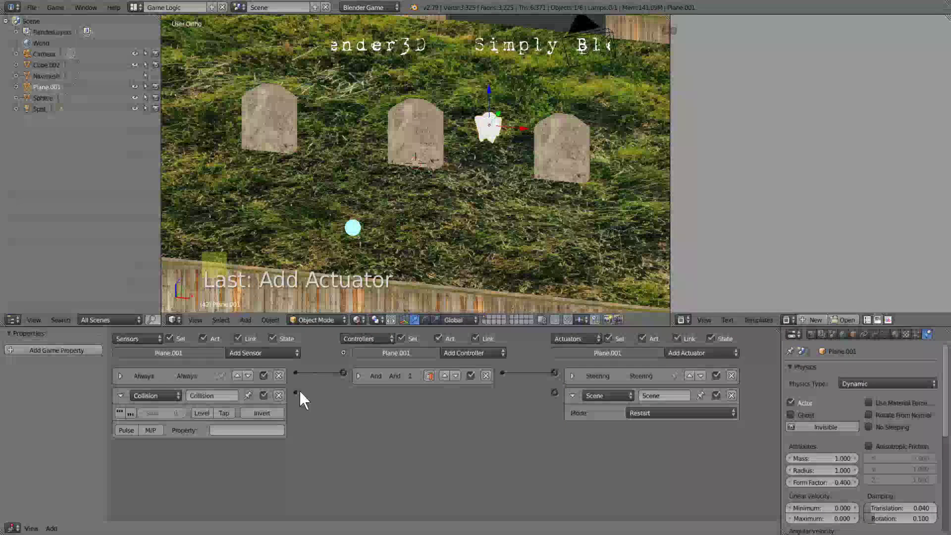
drag(298, 390, 555, 392)
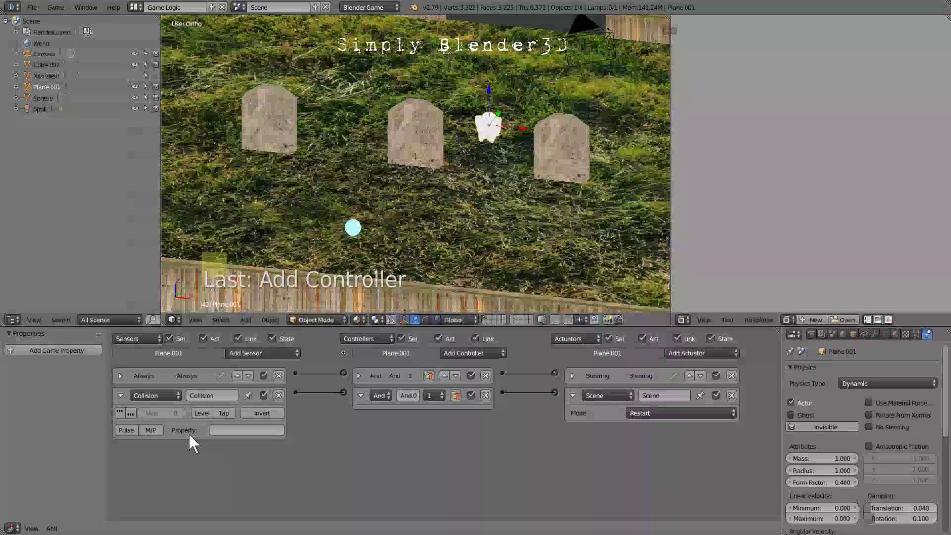
Step: Set the Collision sensor's property to jo and test-run the game to check the ghost's collision with the sphere
click(216, 430)
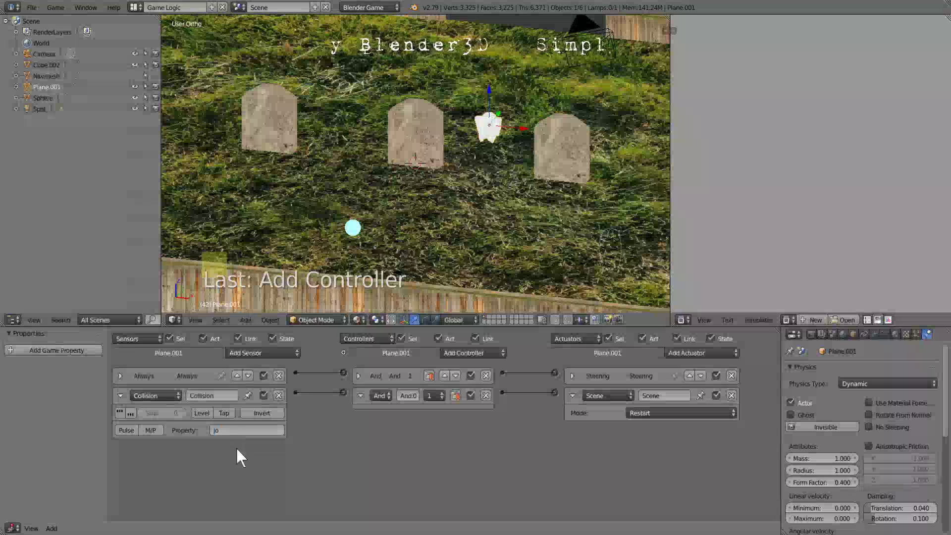
key(Return)
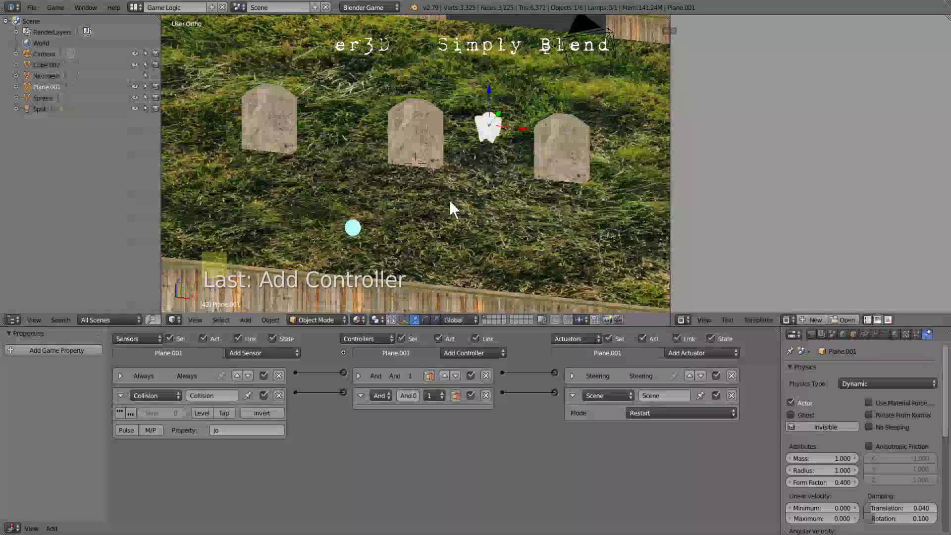
key(p)
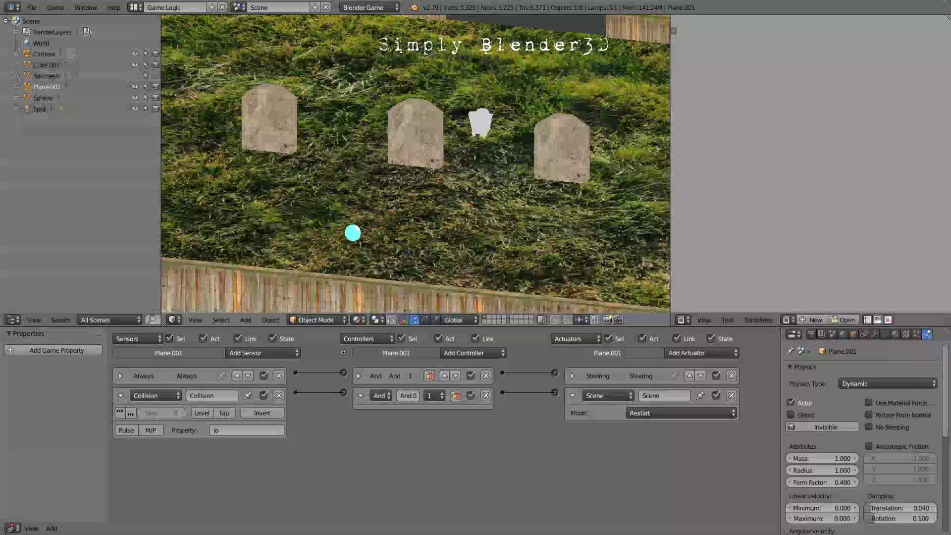
key(Escape)
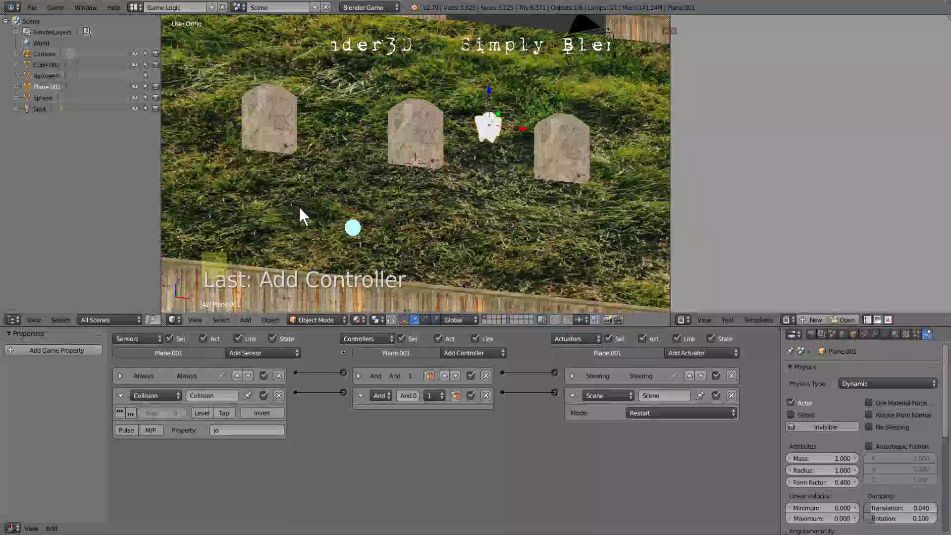
Step: Create a new empty scene, switch to front view and add a text object at the 3D cursor
click(315, 7)
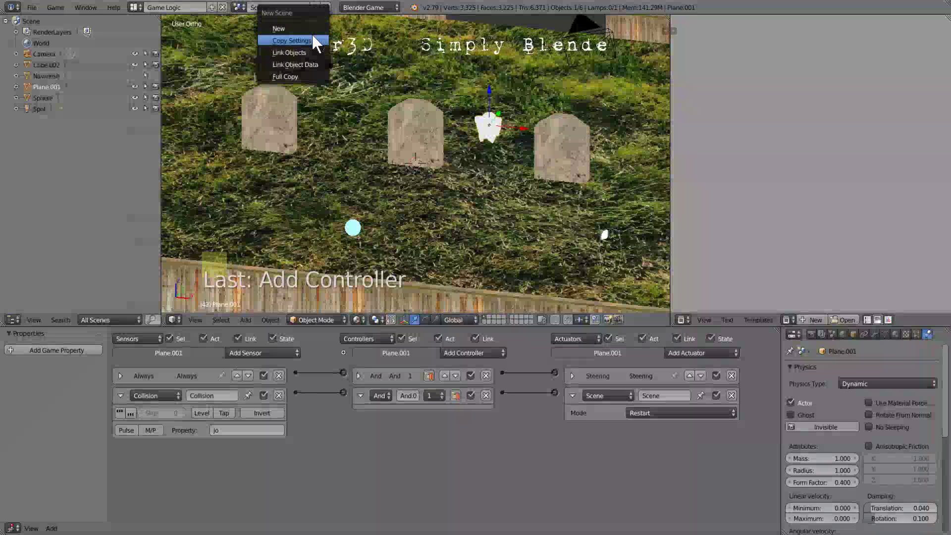
click(308, 27)
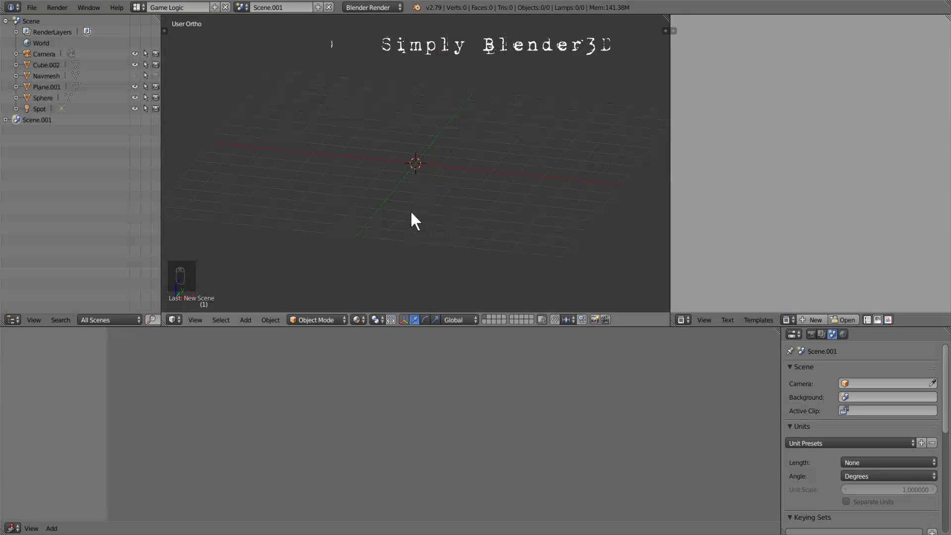
key(KP_1)
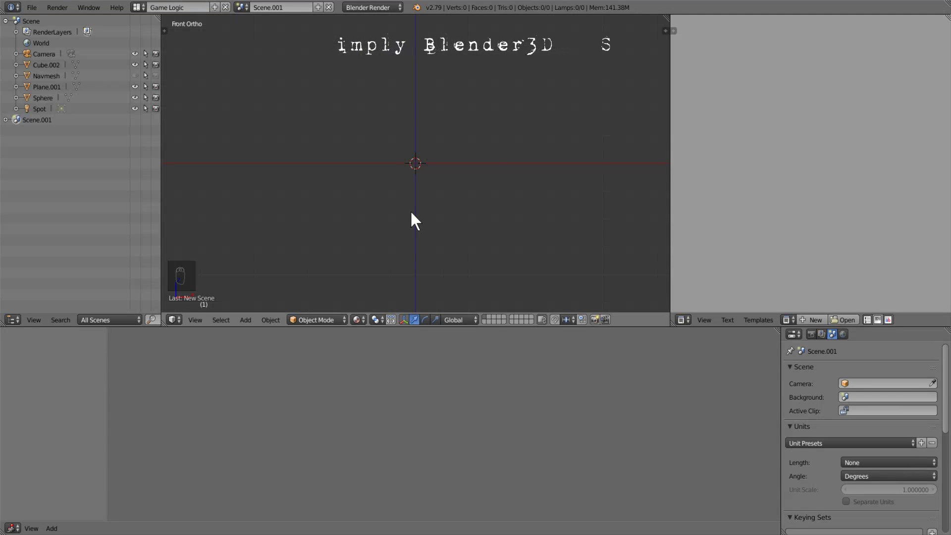
key(shift+a)
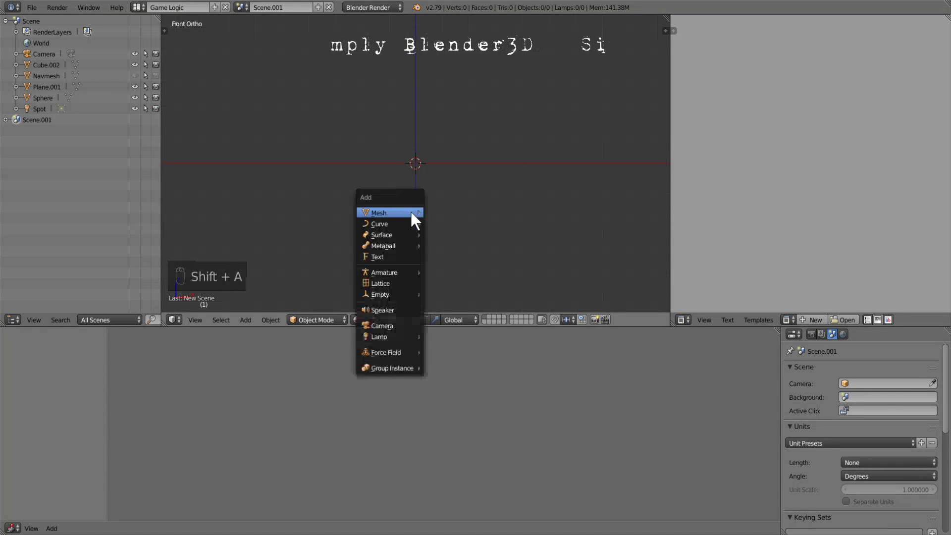
mouse_move(410, 214)
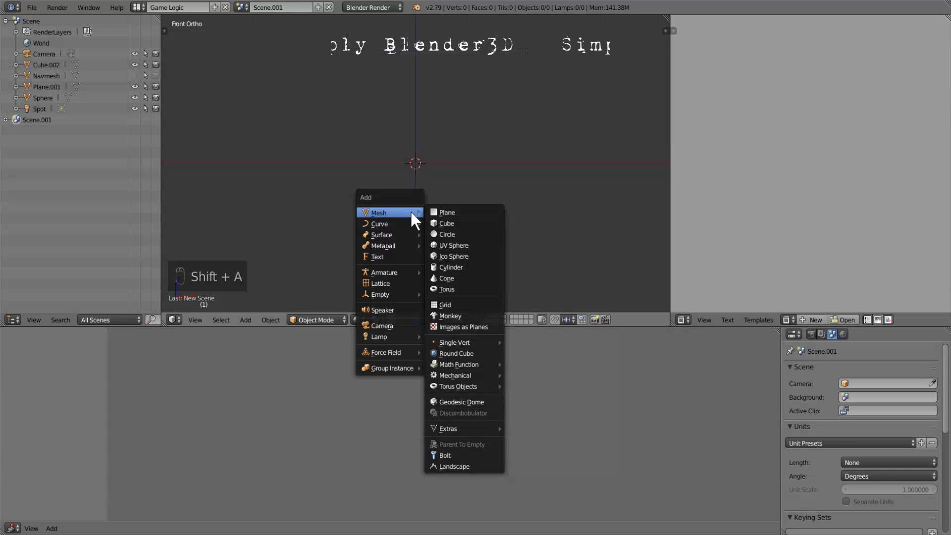
click(387, 257)
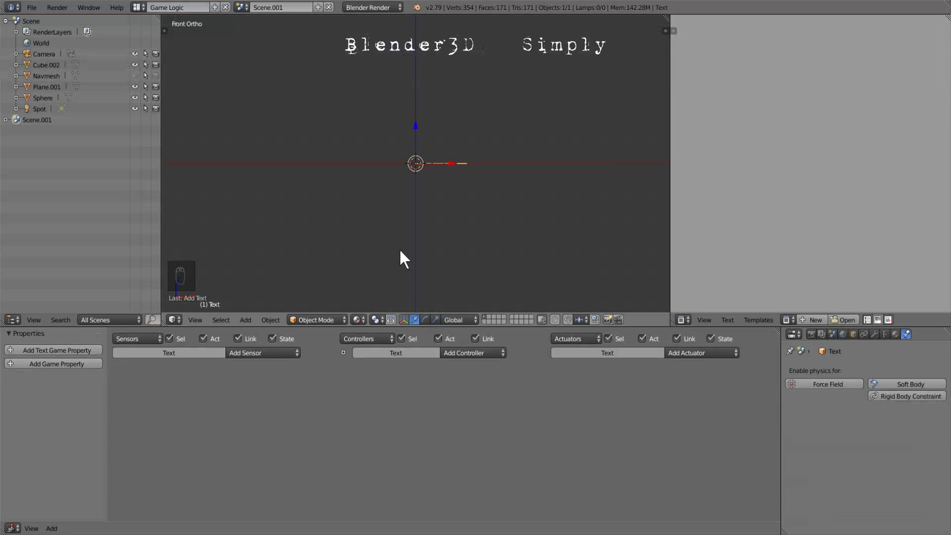
Step: Rotate the text object 90 degrees about the X axis
key(r)
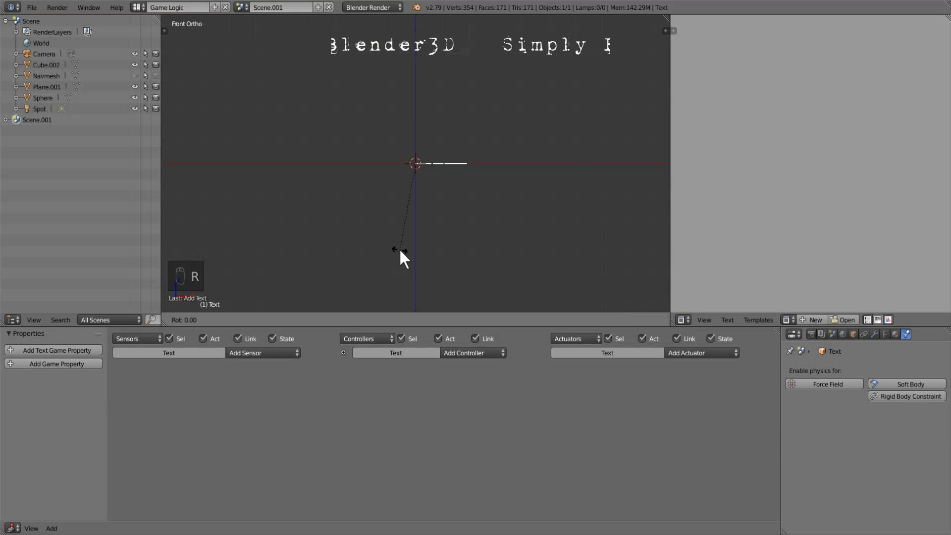
text(x)
text(90)
key(Return)
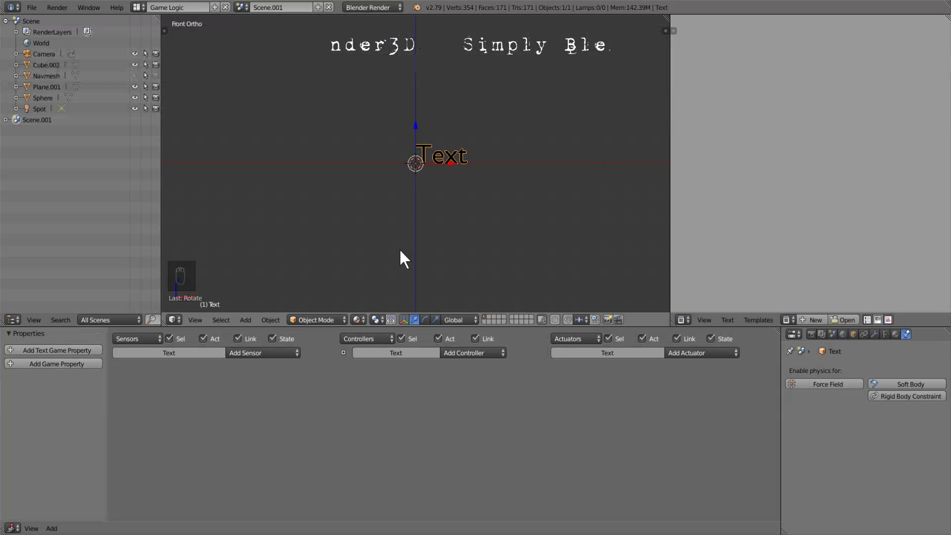
Step: Replace the text object's default wording with "Play again" and return to Object Mode
key(Tab)
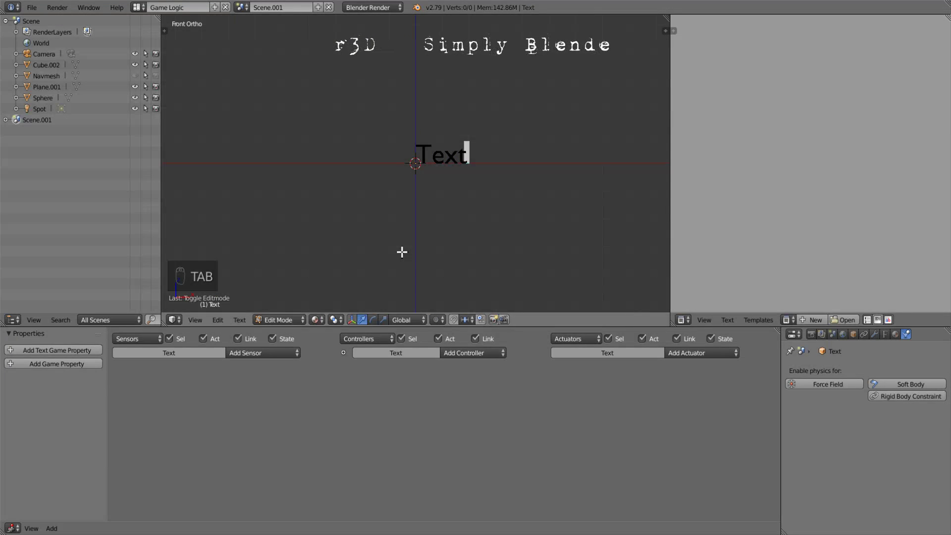
key(BackSpace)
key(BackSpace)
key(BackSpace)
key(BackSpace)
key(BackSpace)
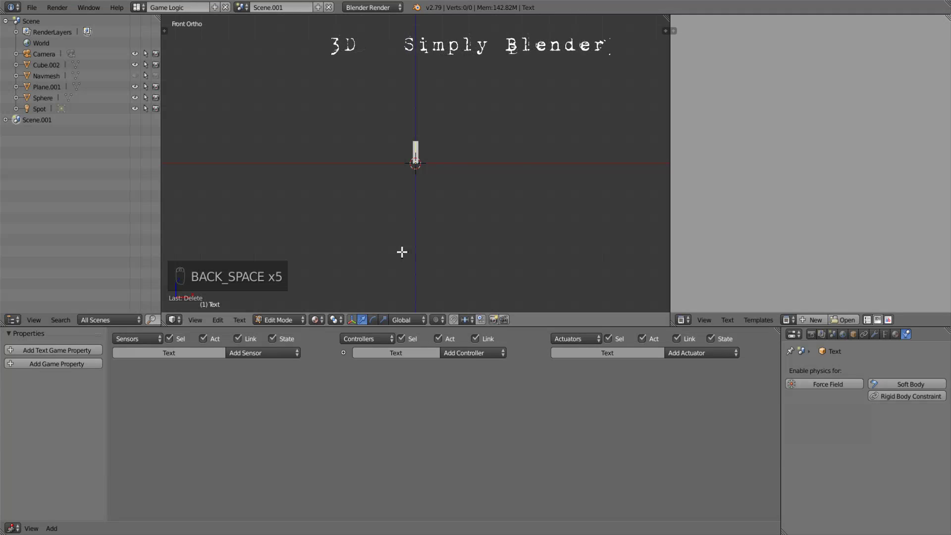
text(Play)
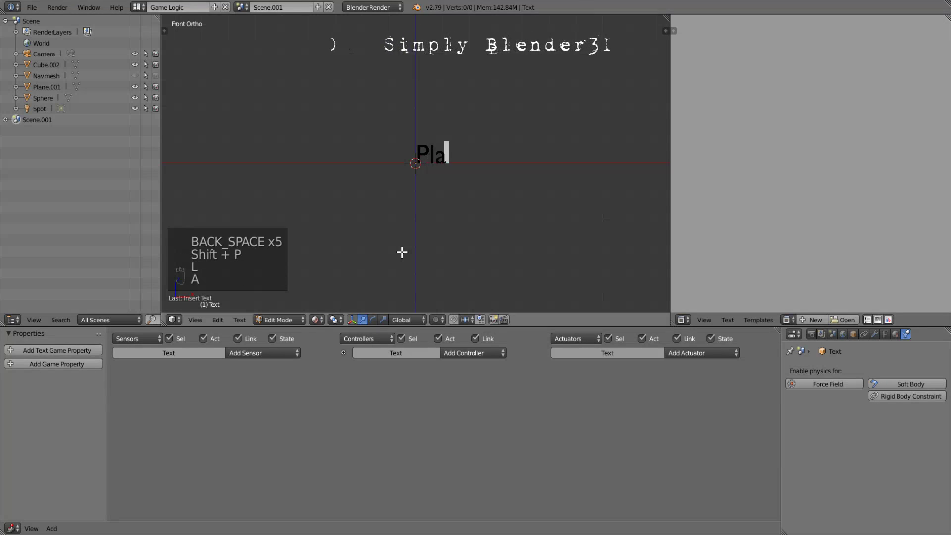
key(BackSpace)
key(BackSpace)
key(BackSpace)
key(BackSpace)
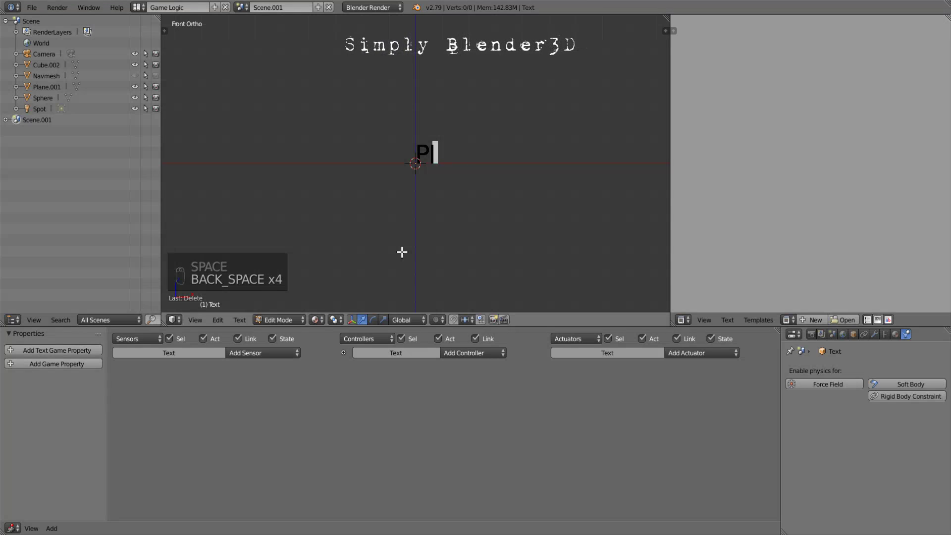
text(l)
key(BackSpace)
text(ay )
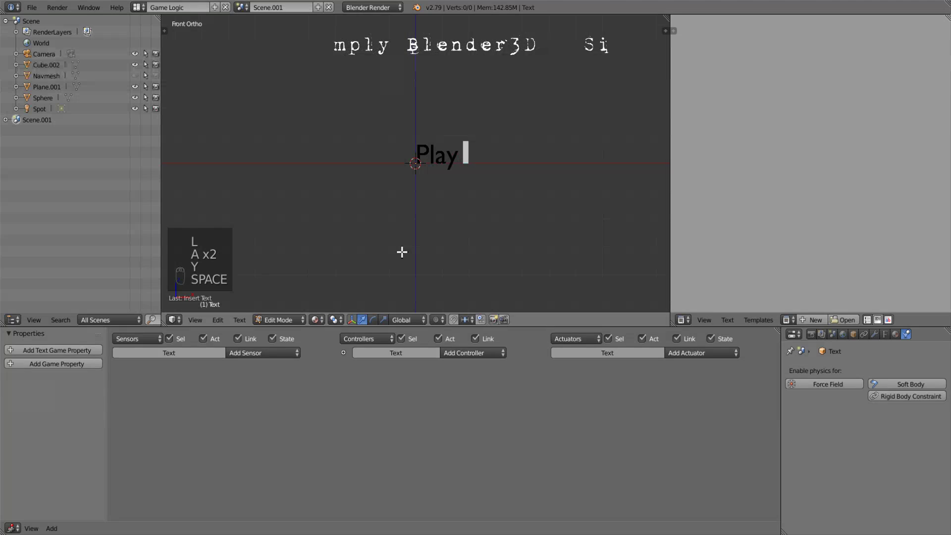
text(ag)
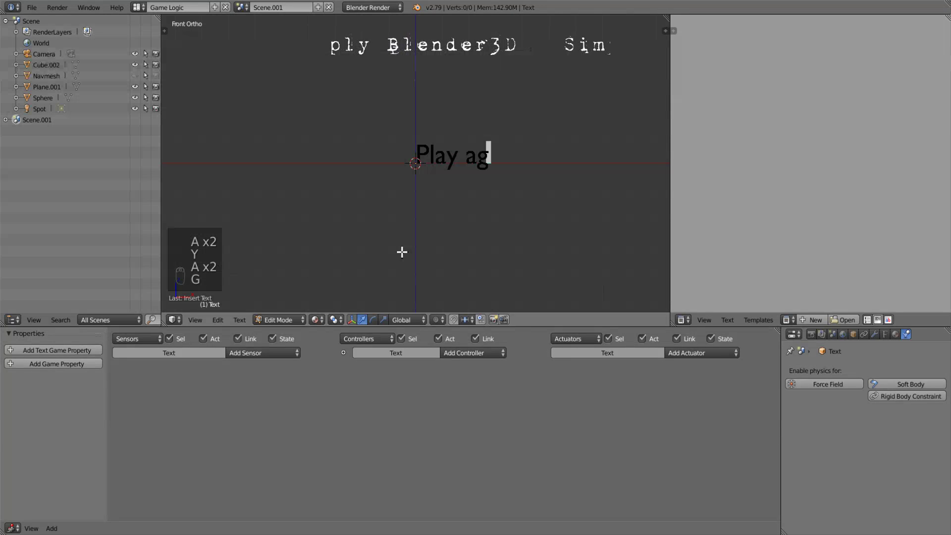
text(aing)
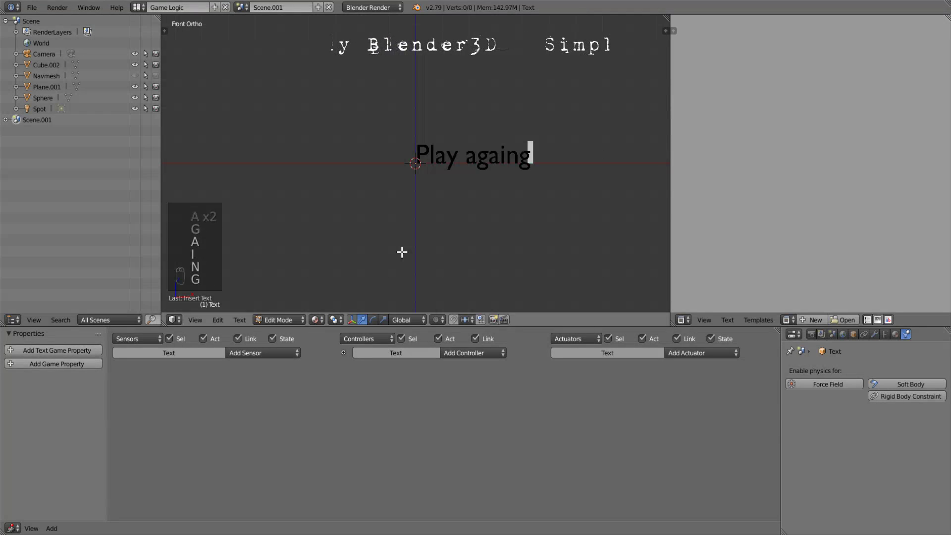
key(BackSpace)
key(BackSpace)
key(BackSpace)
key(BackSpace)
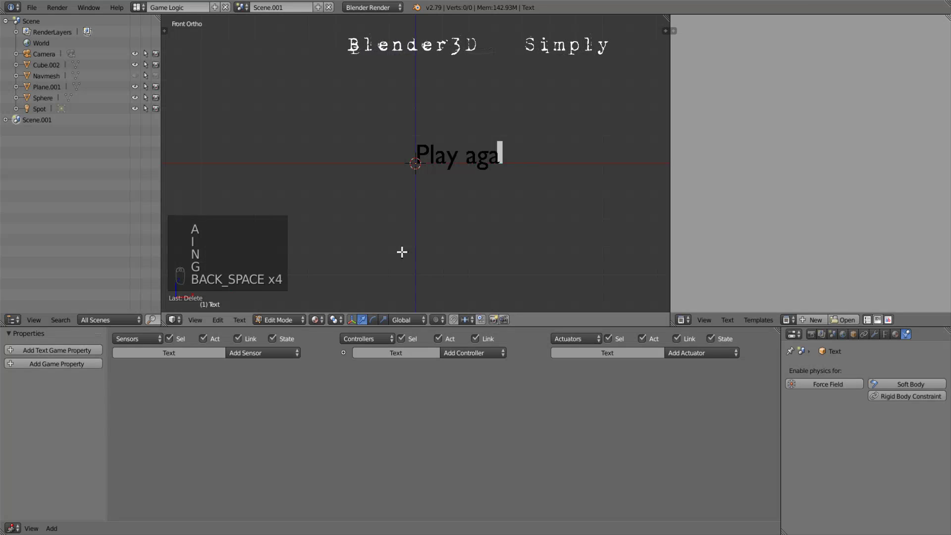
text(ing)
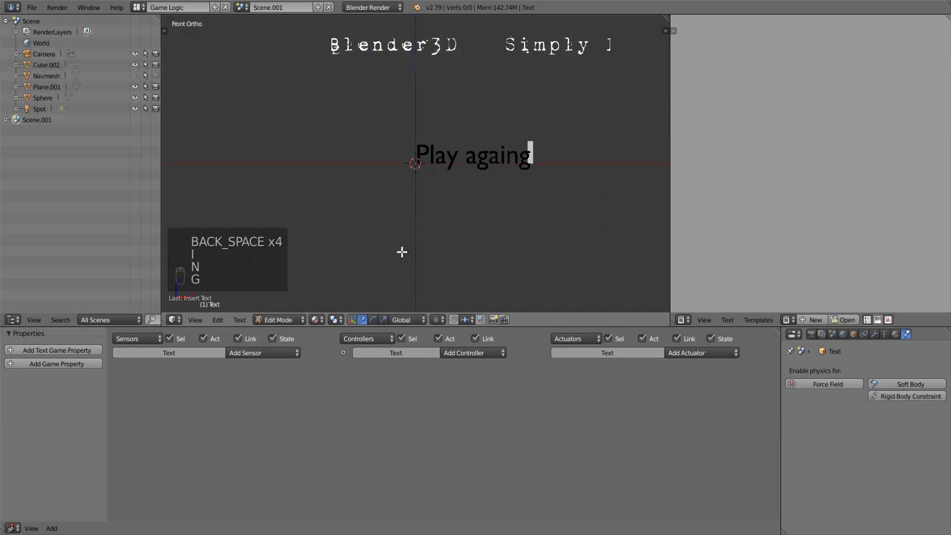
key(BackSpace)
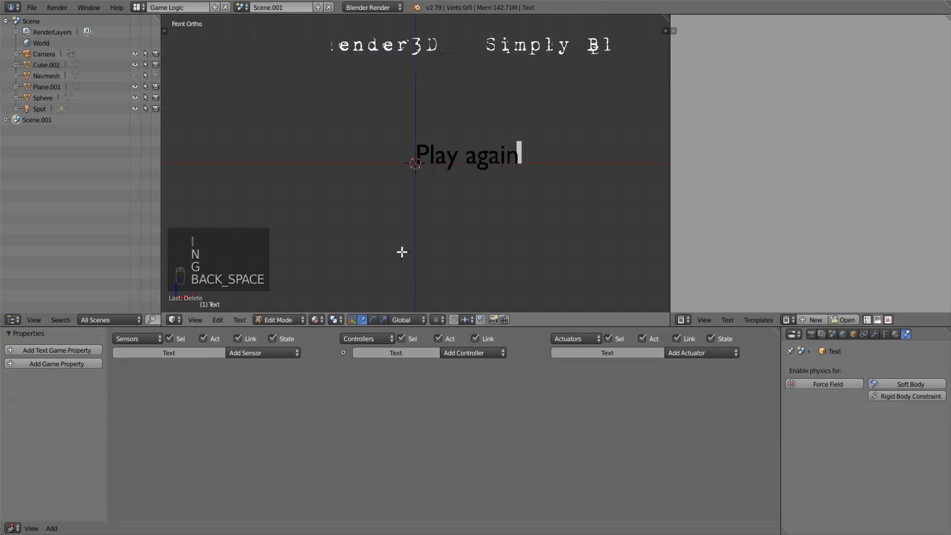
key(Tab)
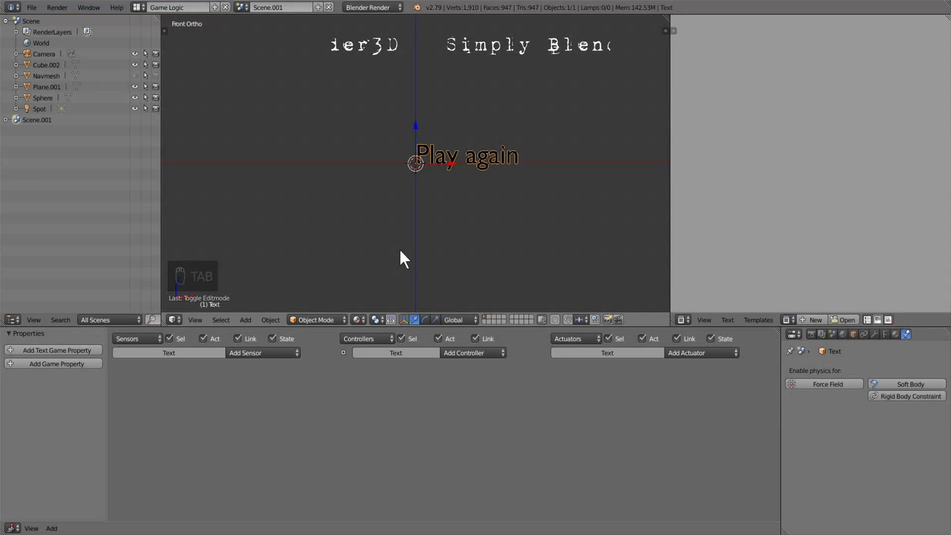
Step: Set the "Play again" text's origin to its geometry and snap the text to the 3D cursor
key(t)
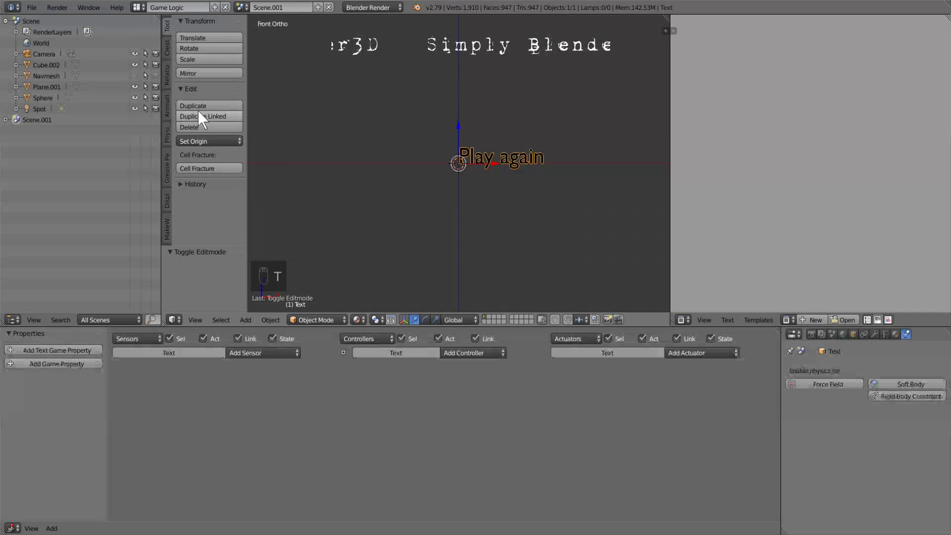
click(200, 140)
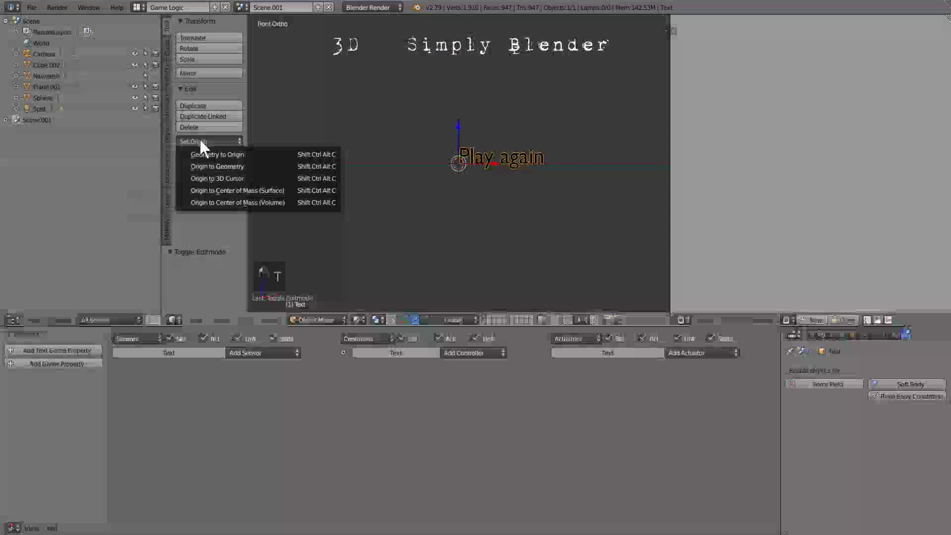
click(216, 167)
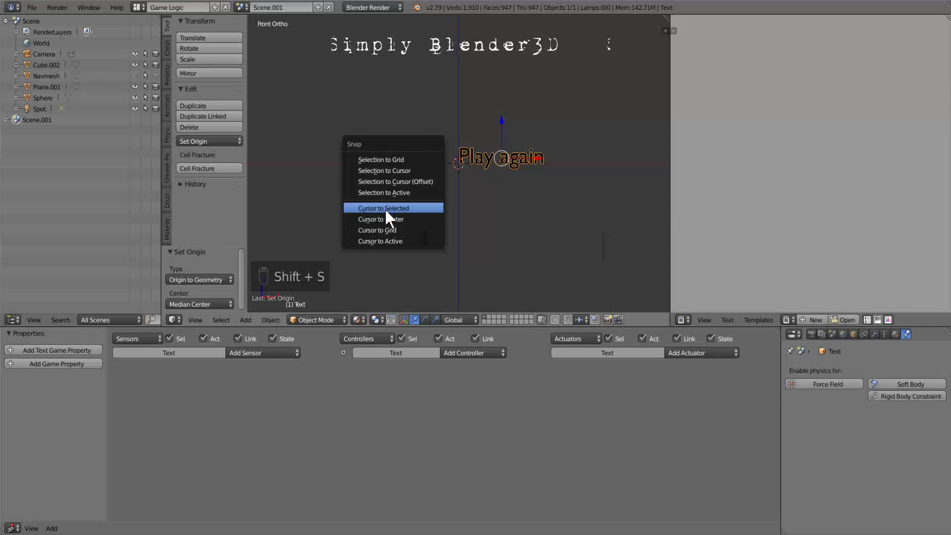
click(394, 171)
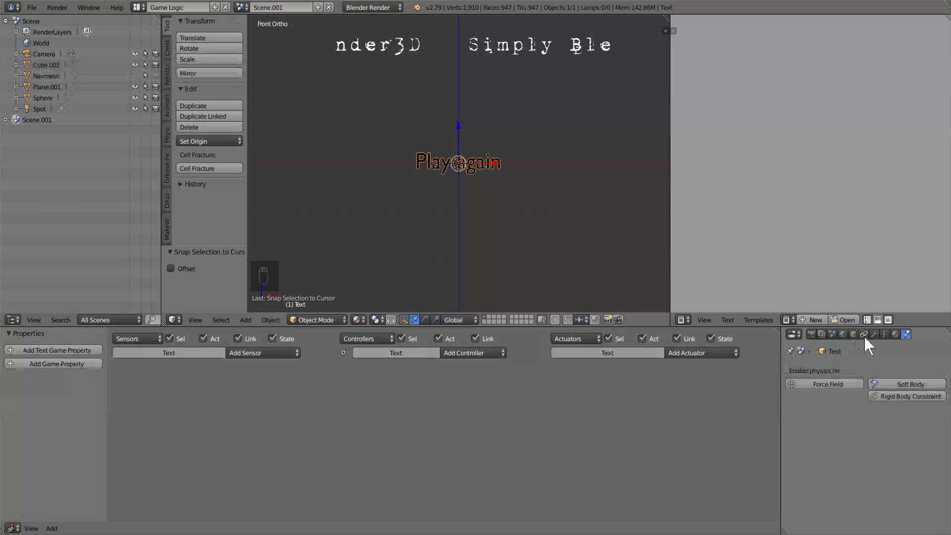
Step: Give the "Play again" text a new material with a red diffuse colour, hex FF5140, and make it shadeless
click(896, 334)
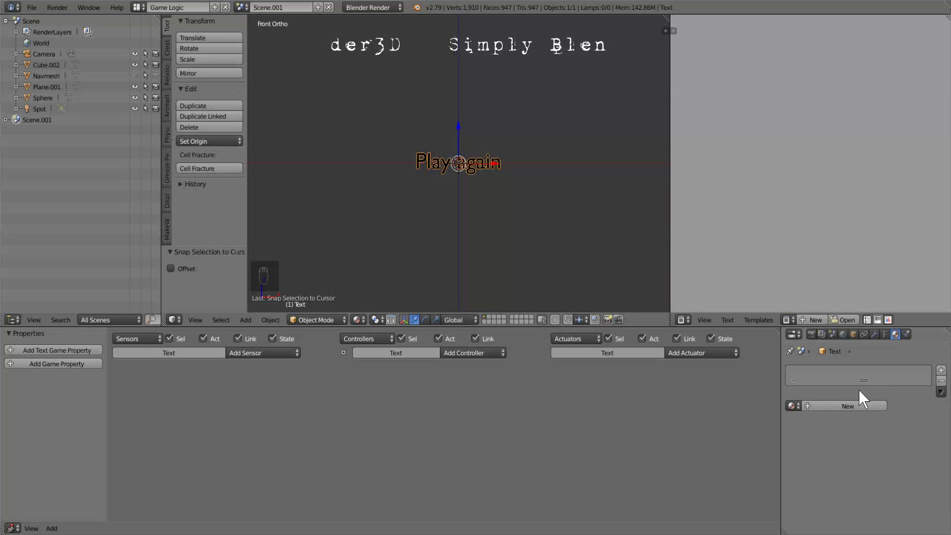
click(834, 406)
scroll(828, 429, down, 2)
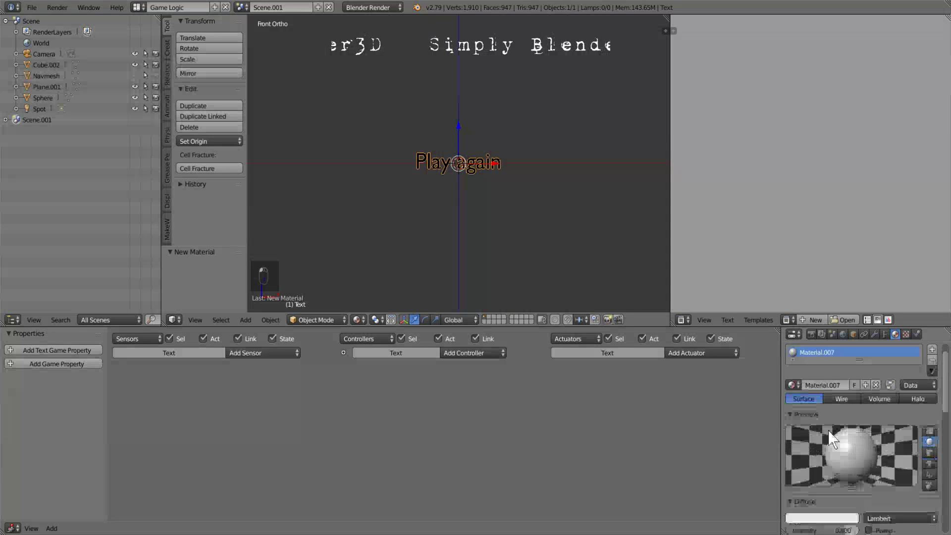
scroll(832, 438, down, 4)
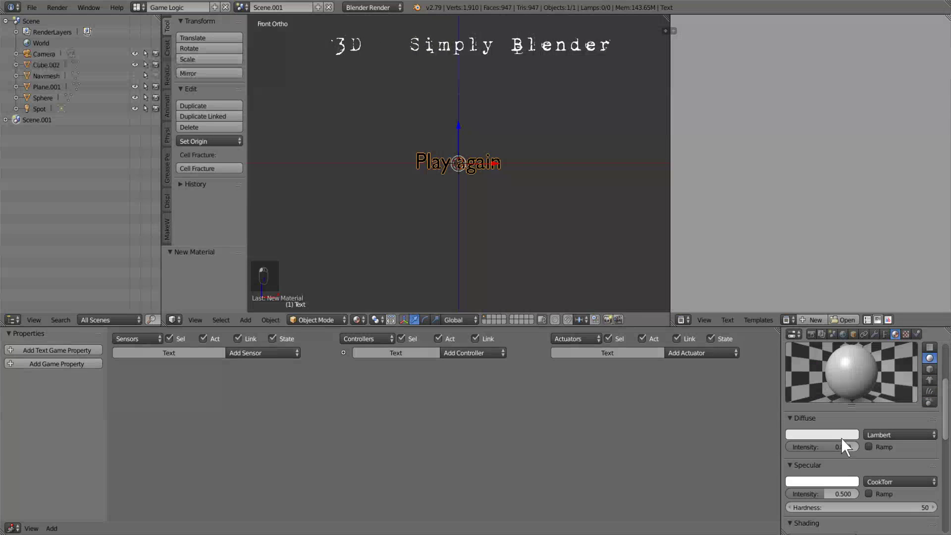
click(848, 434)
mouse_move(804, 354)
mouse_down()
mouse_move(804, 341)
mouse_move(804, 353)
mouse_up()
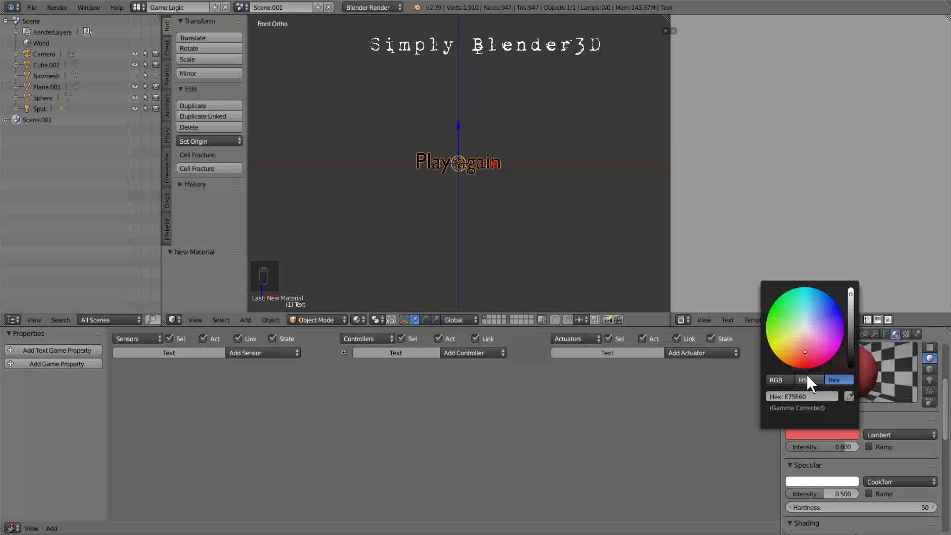
drag(850, 294, 850, 289)
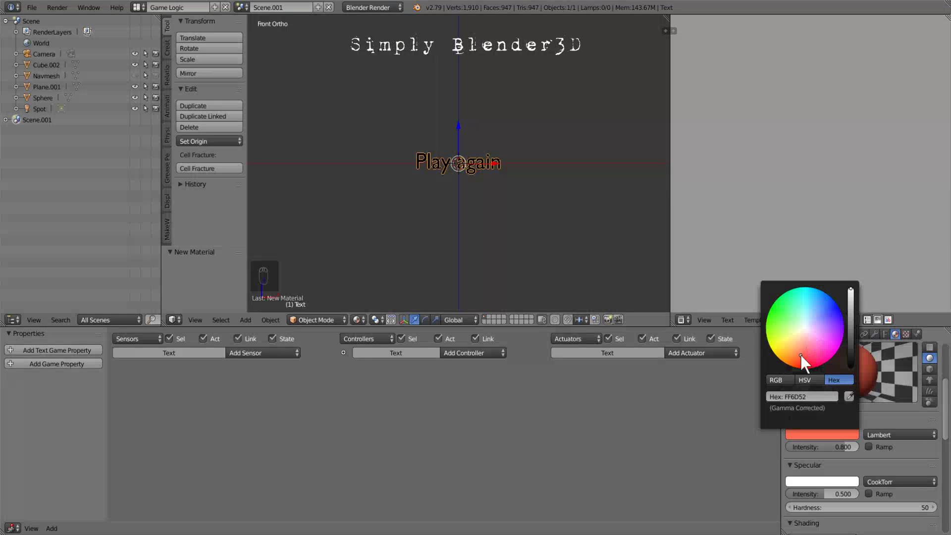
drag(801, 355, 801, 358)
scroll(856, 462, down, 4)
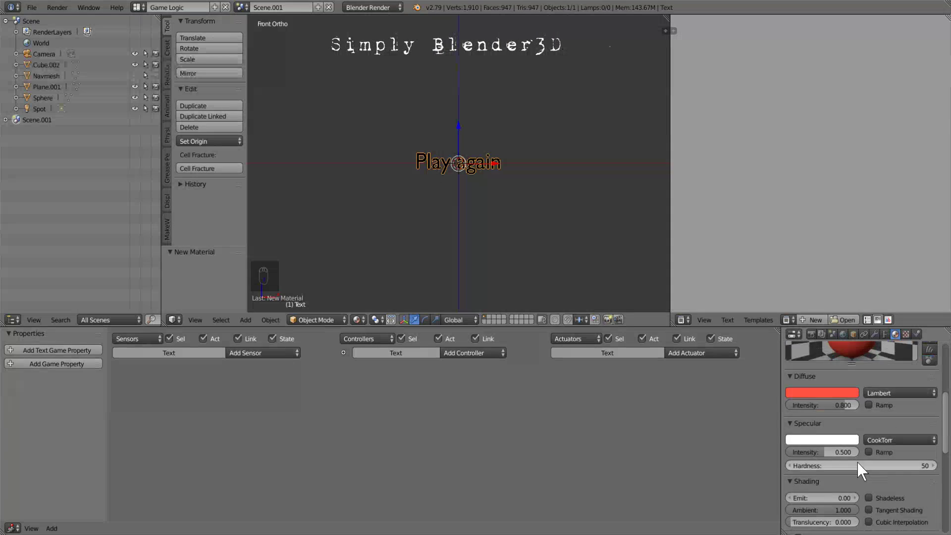
click(869, 455)
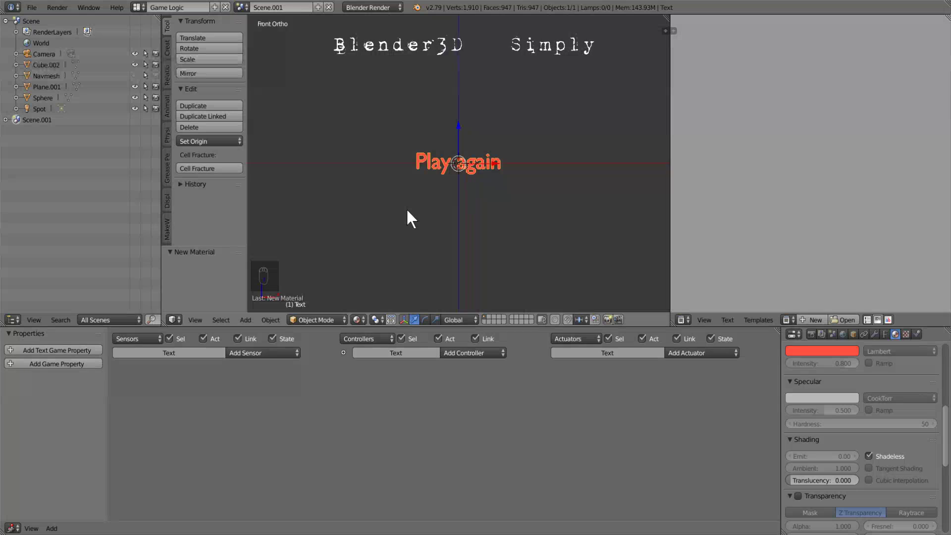
Step: Add a camera to the "Play again" scene and align it to the current front view of the text
key(shift+a)
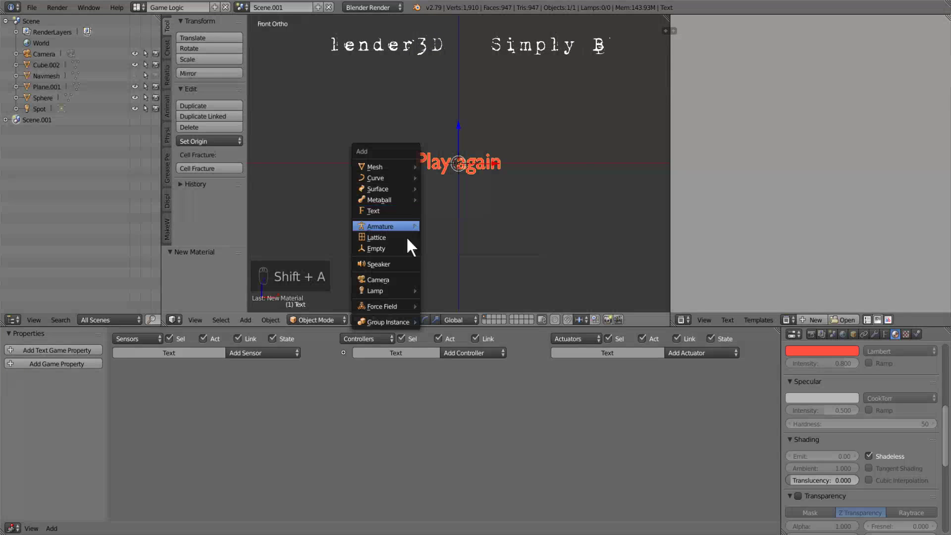
click(401, 279)
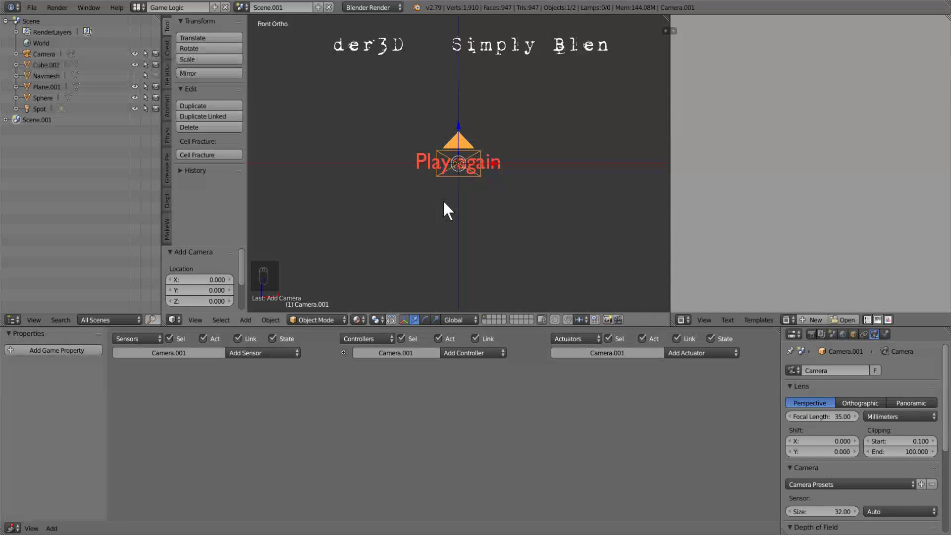
key(ctrl+alt+KP_0)
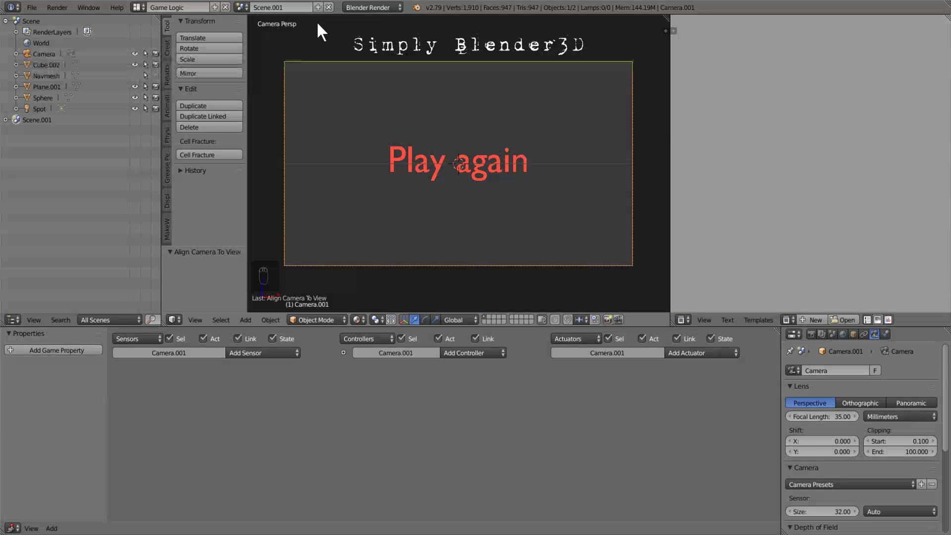
Step: Rename the "Play again" scene as Bad
click(292, 7)
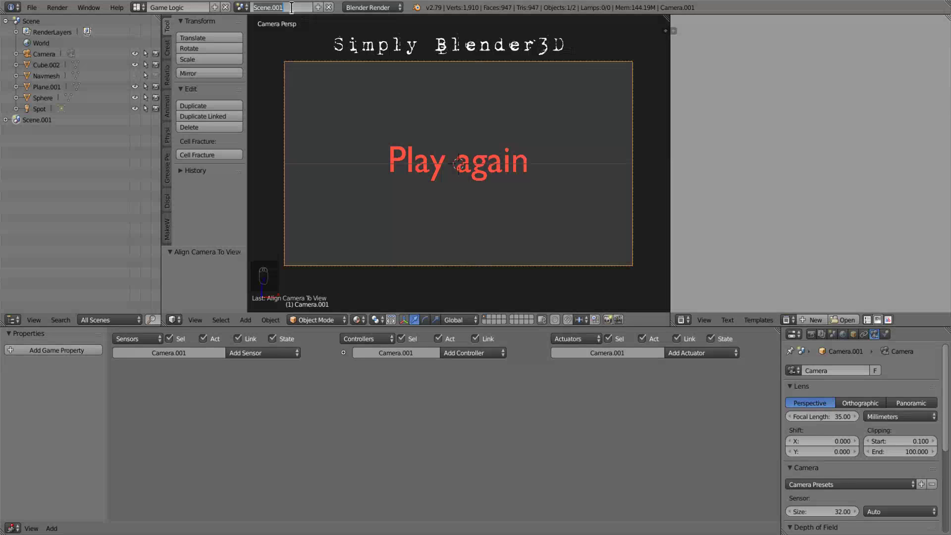
text(Bad)
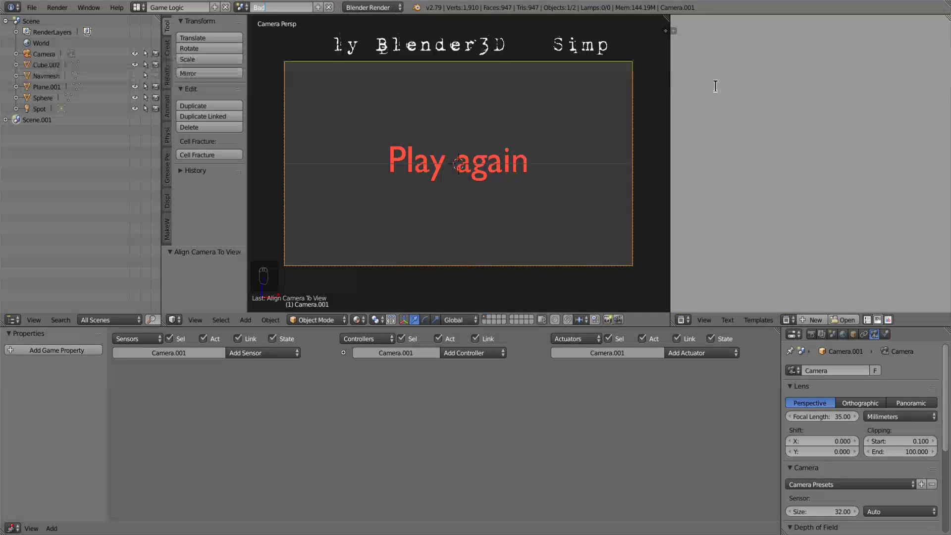
key(Return)
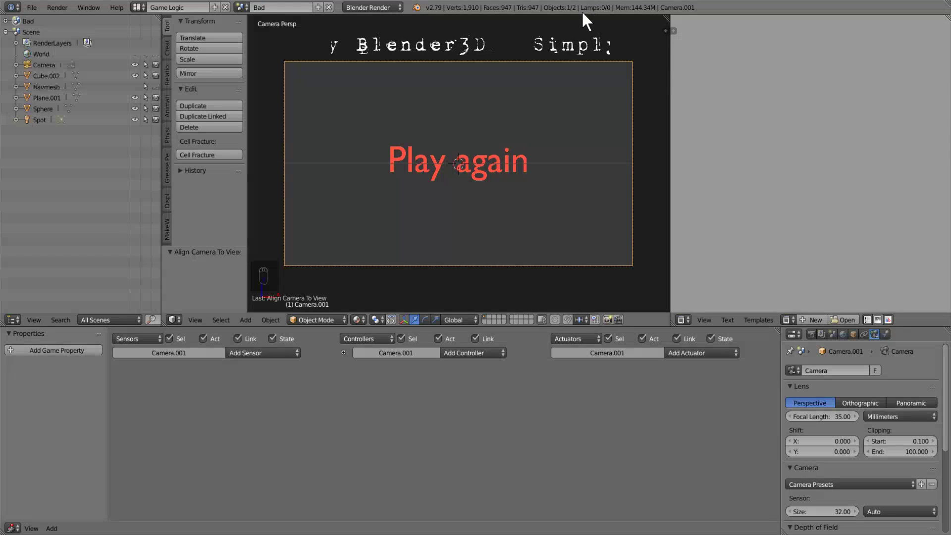
Step: Create a full copy of the Bad scene and name it good
click(319, 7)
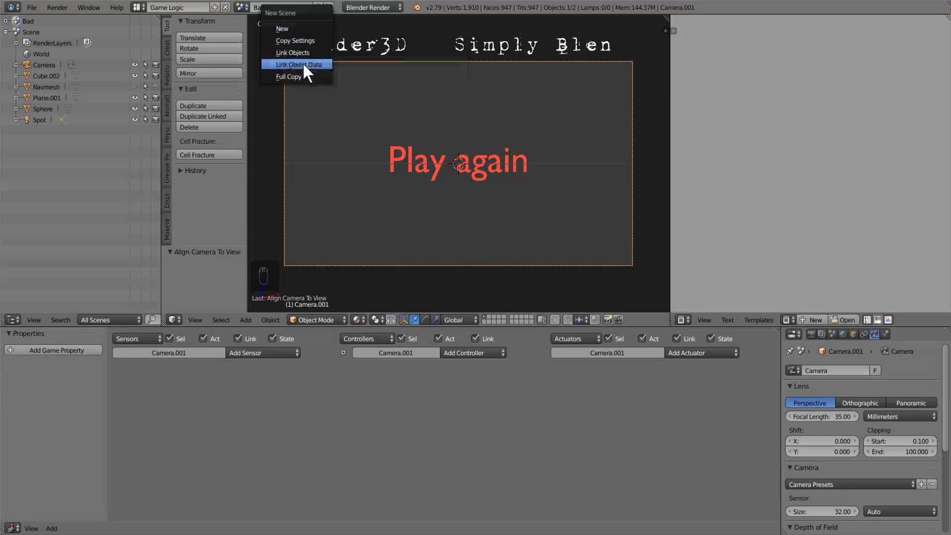
click(282, 77)
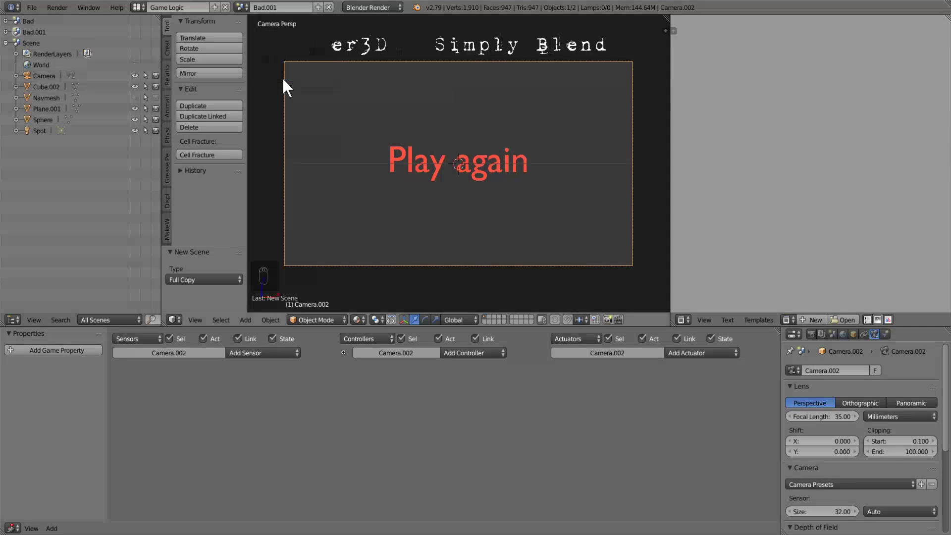
click(286, 6)
text(good)
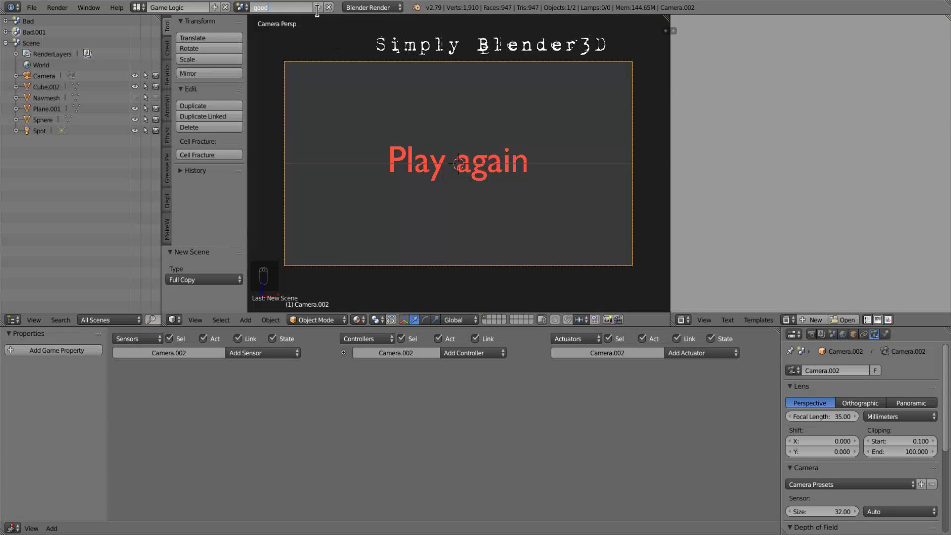
key(Return)
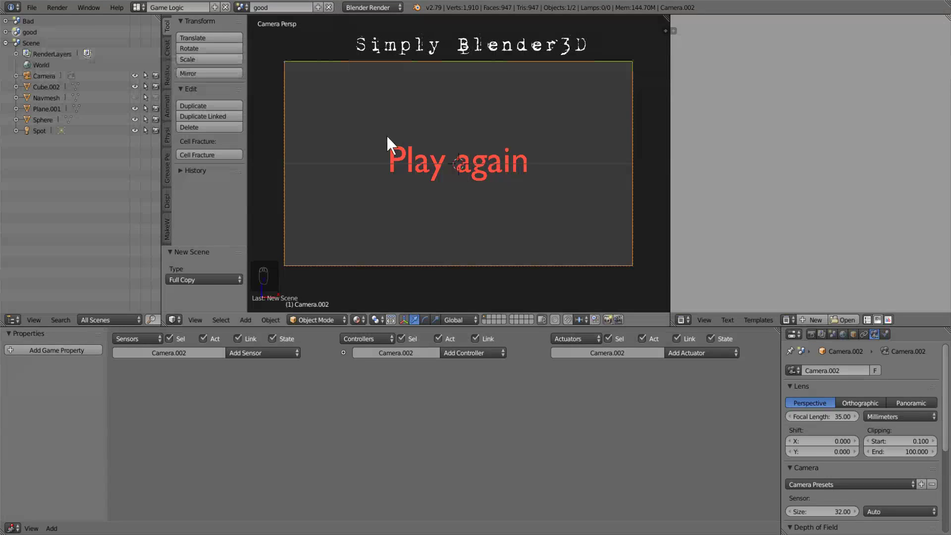
Step: Replace the copied text's wording with "Good Job" and change its diffuse colour to bright green
right_click(433, 160)
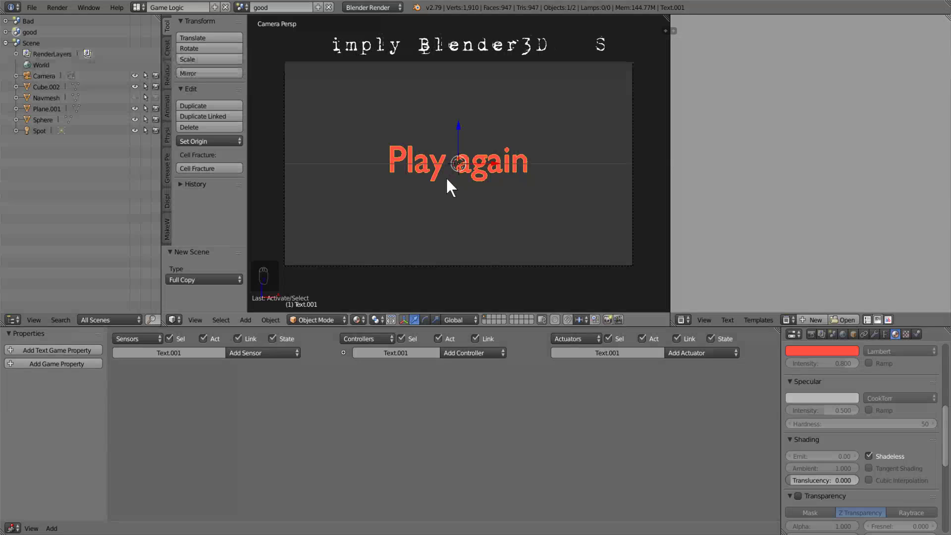
key(Tab)
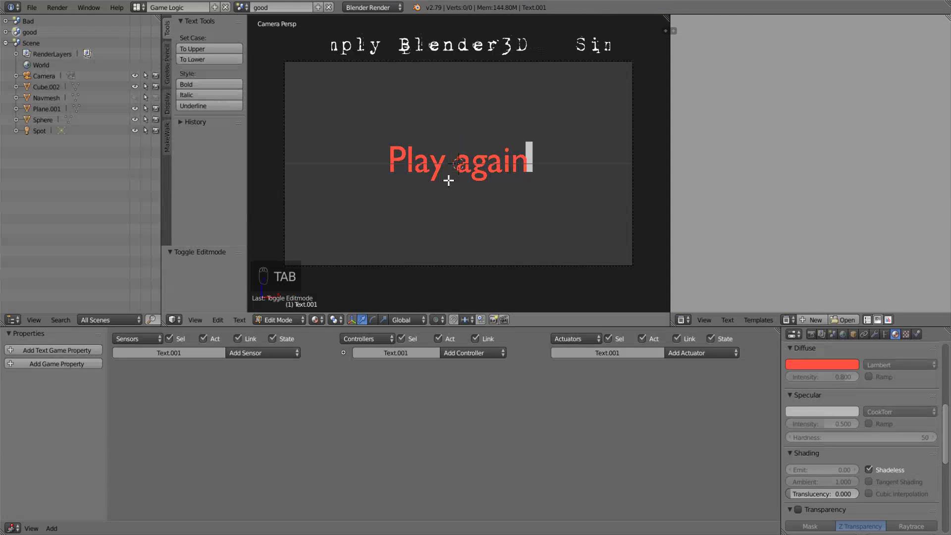
key(BackSpace)
key(BackSpace)
key(BackSpace)
key(BackSpace)
key(BackSpace)
key(BackSpace)
key(BackSpace)
key(BackSpace)
key(BackSpace)
key(BackSpace)
key(BackSpace)
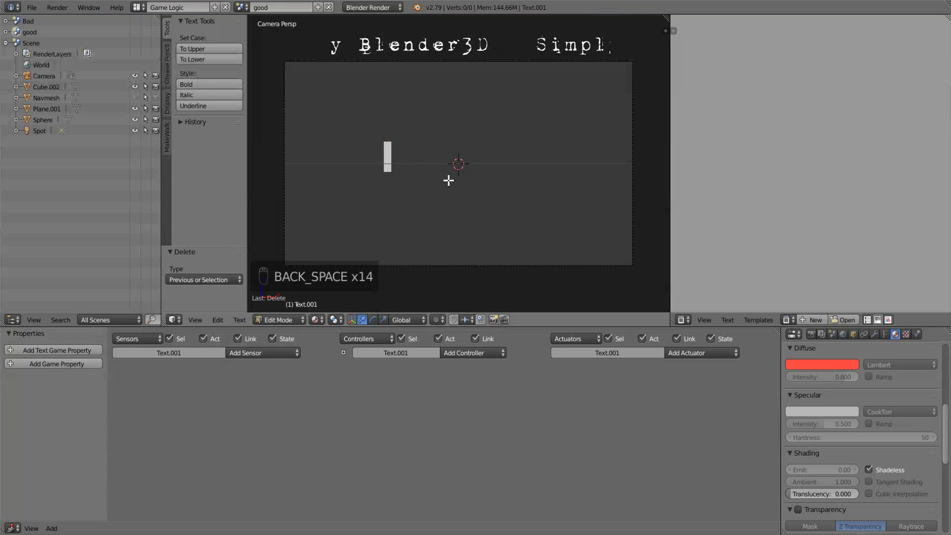
text(Good )
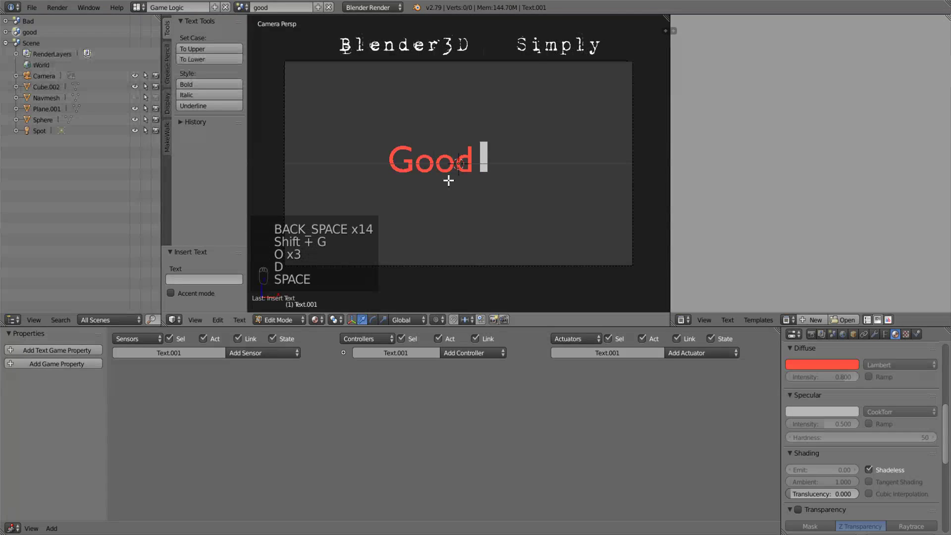
text(Job)
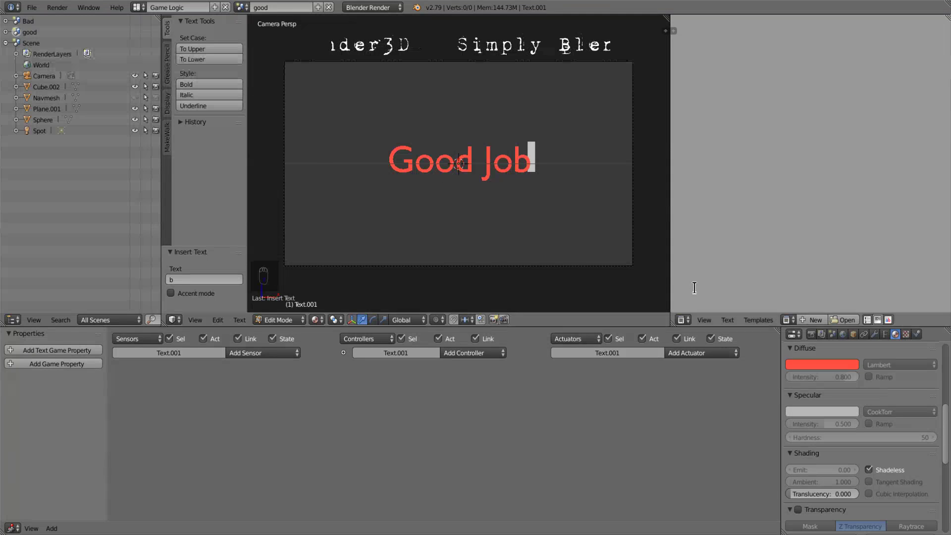
key(Tab)
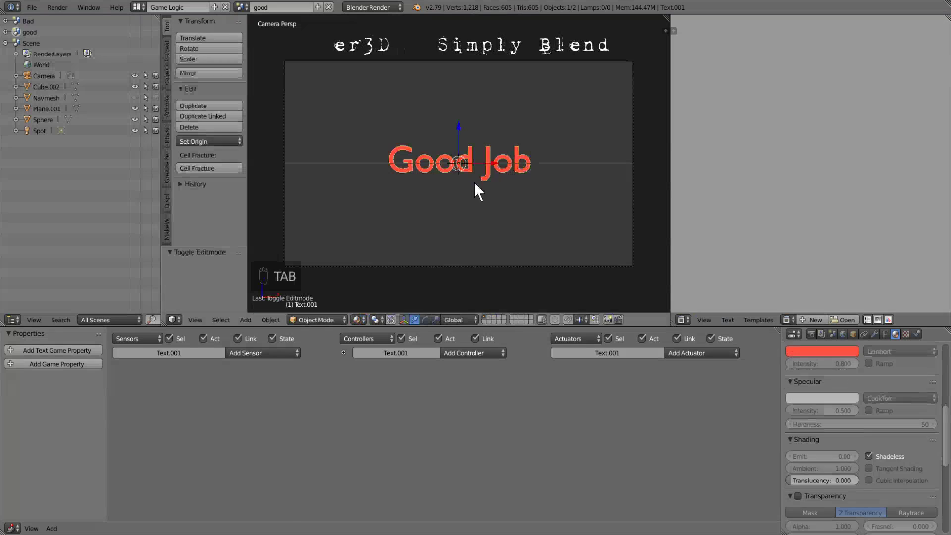
click(795, 352)
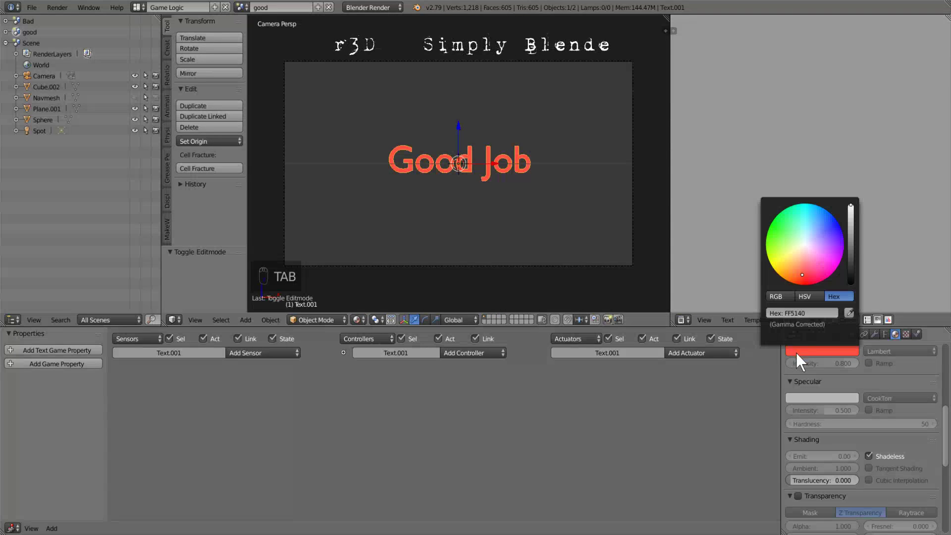
click(777, 242)
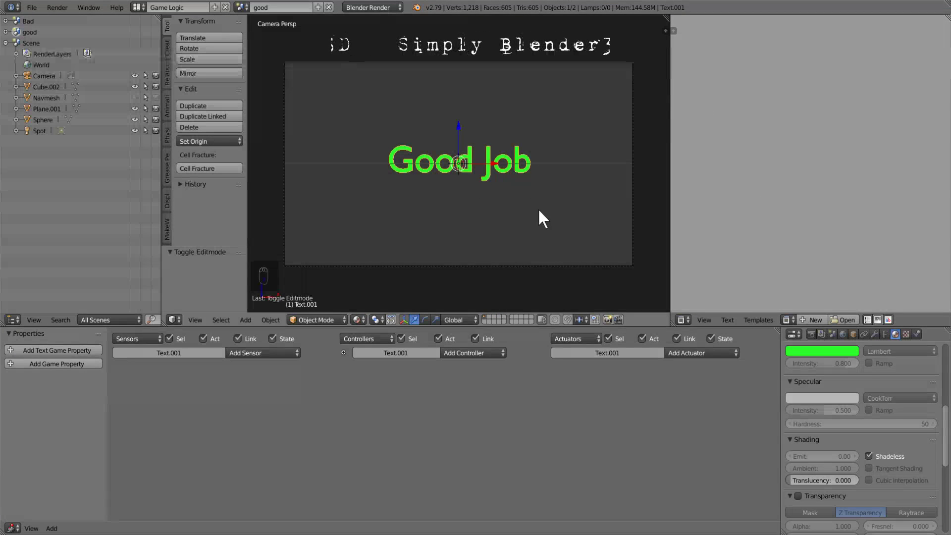
Step: Switch to the graveyard scene, lock the camera to the view and reframe it head-on from above to show the whole fenced lawn
click(241, 7)
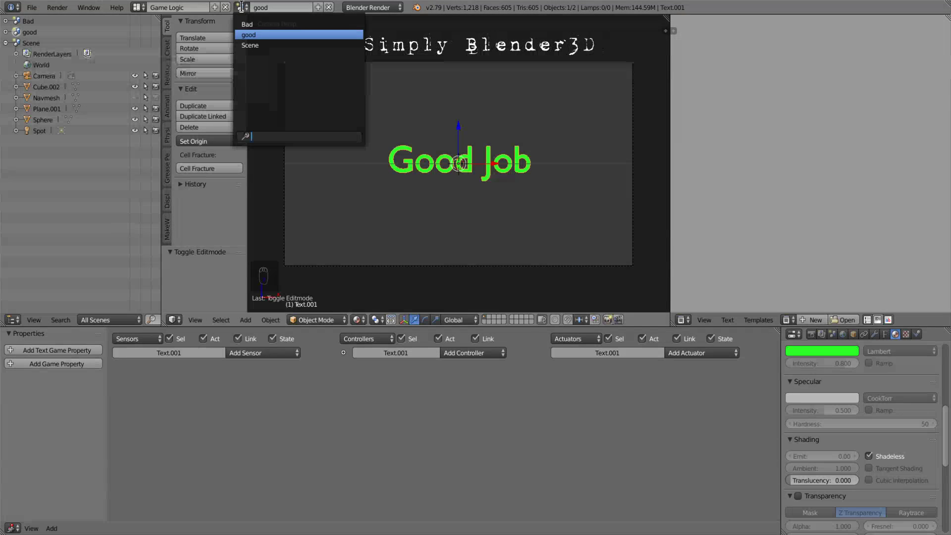
click(261, 46)
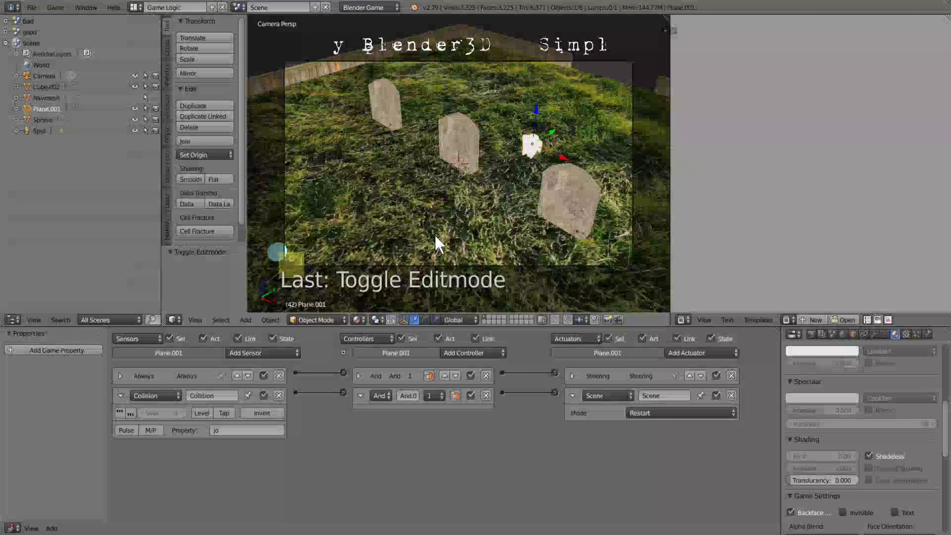
key(n)
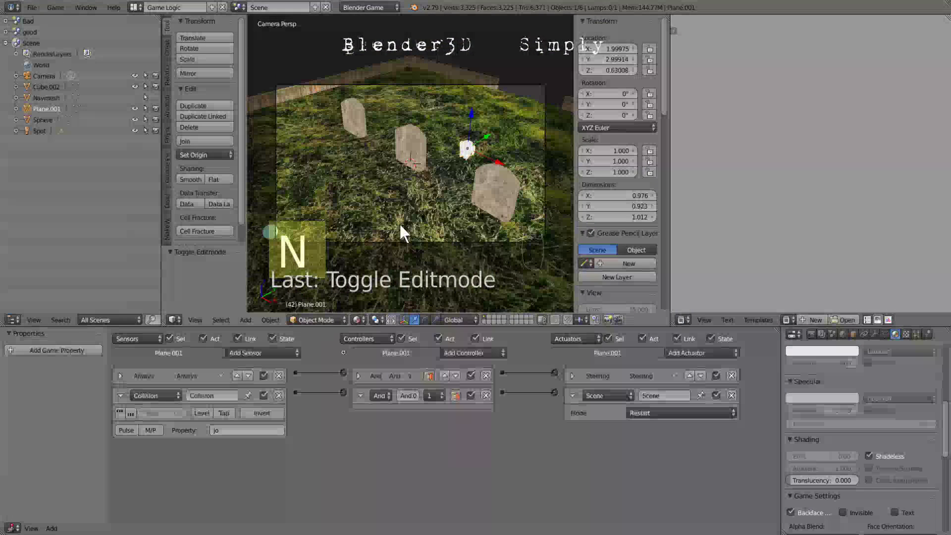
scroll(611, 228, down, 4)
scroll(613, 228, down, 2)
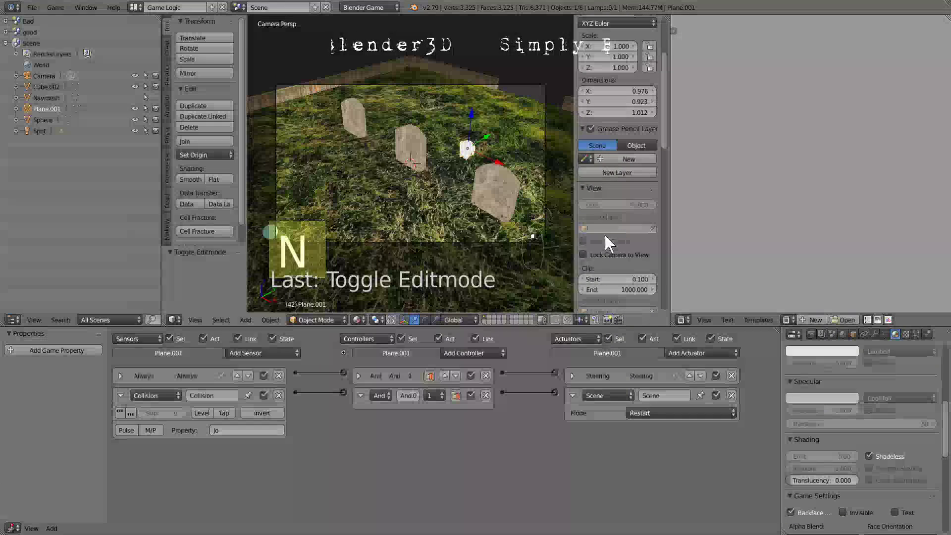
click(584, 254)
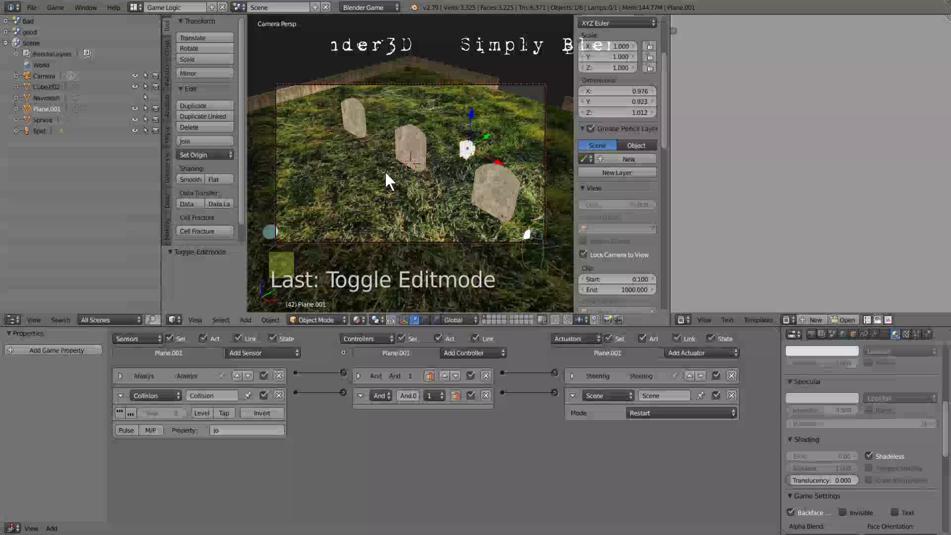
mouse_move(391, 173)
middle_down()
mouse_move(418, 195)
mouse_move(342, 204)
mouse_move(402, 165)
middle_up()
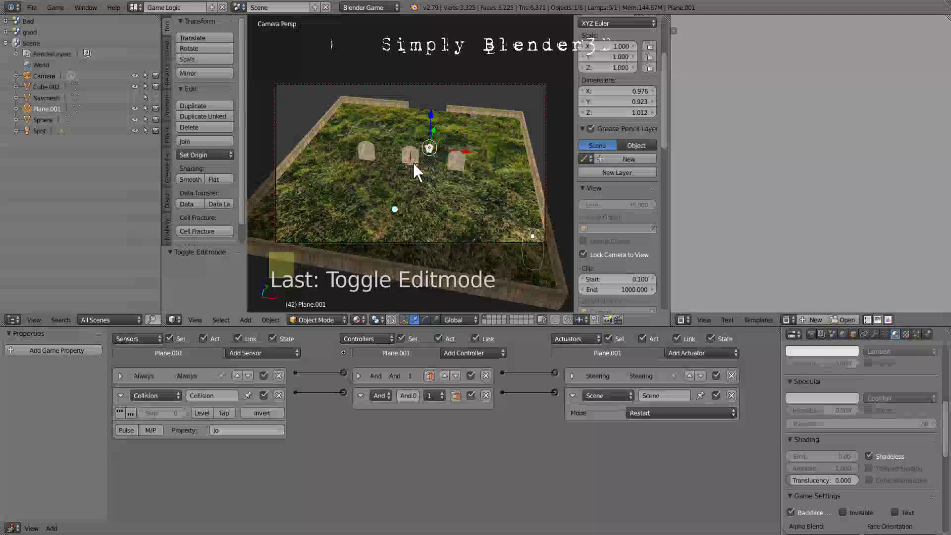
mouse_move(442, 202)
middle_down()
mouse_move(434, 172)
mouse_move(437, 194)
mouse_move(451, 192)
middle_up()
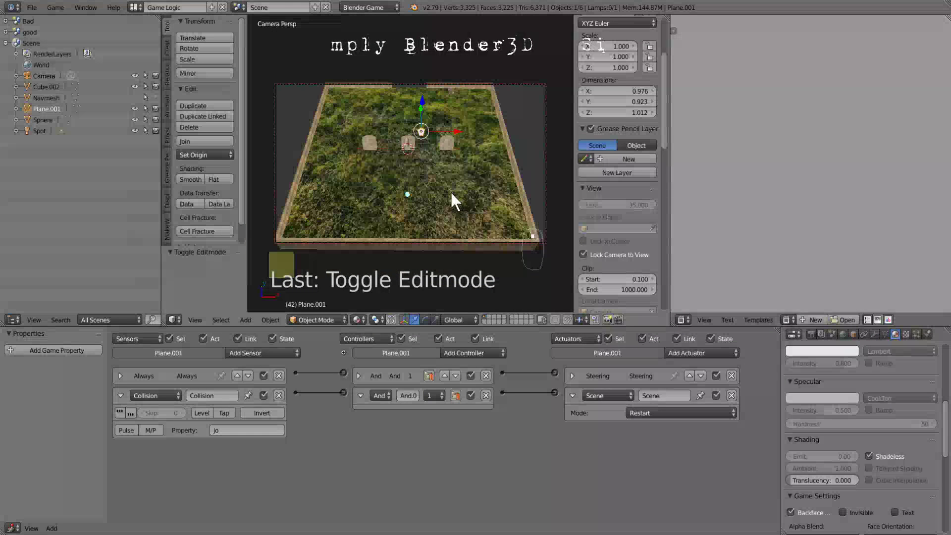
middle_drag(443, 187, 439, 187)
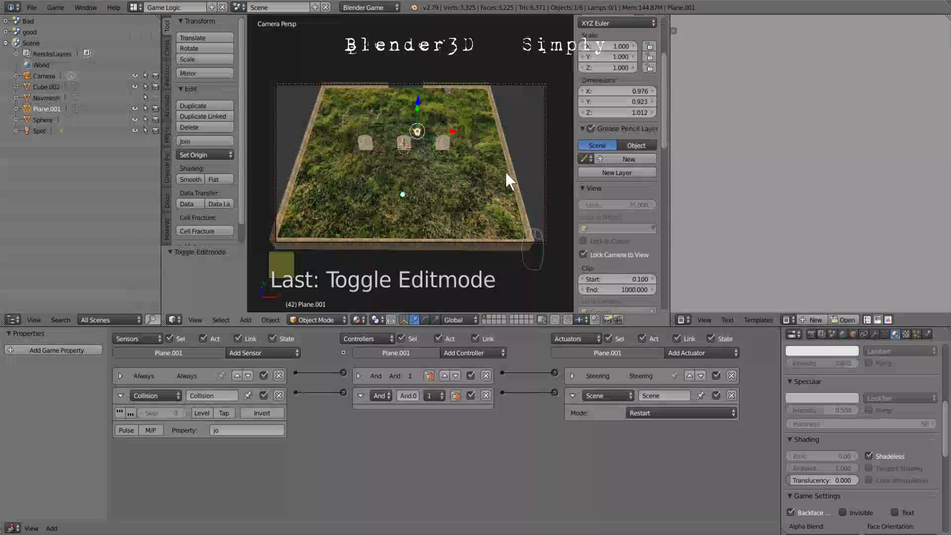
Step: Unlock the camera from the view and hide the 3D view's properties region and tool shelf
click(583, 255)
key(n)
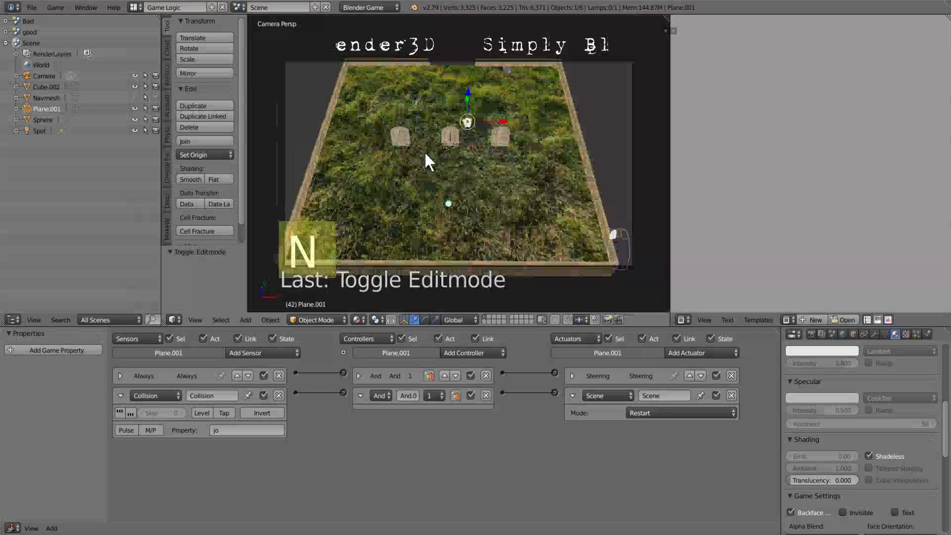
key(t)
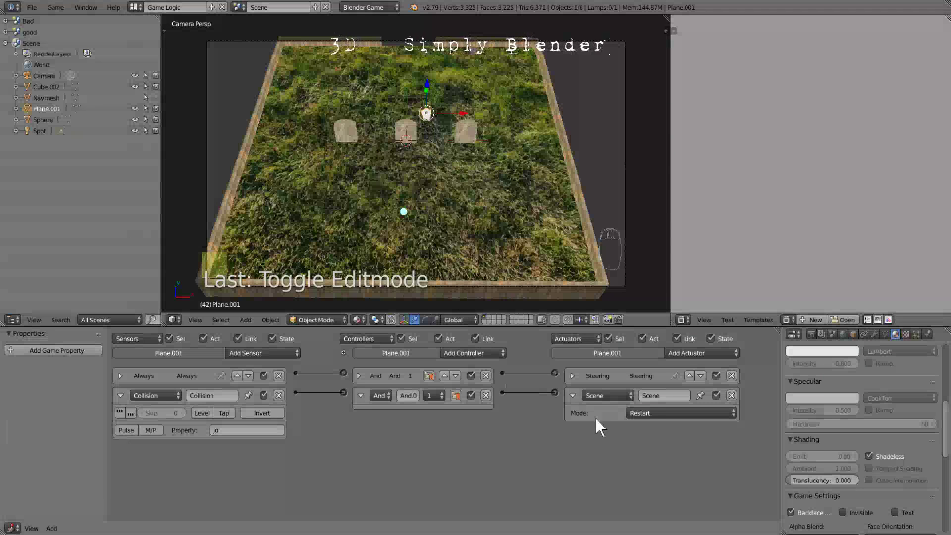
Step: Change the ghost's Scene actuator mode to Set Scene with Bad as the target scene
click(646, 413)
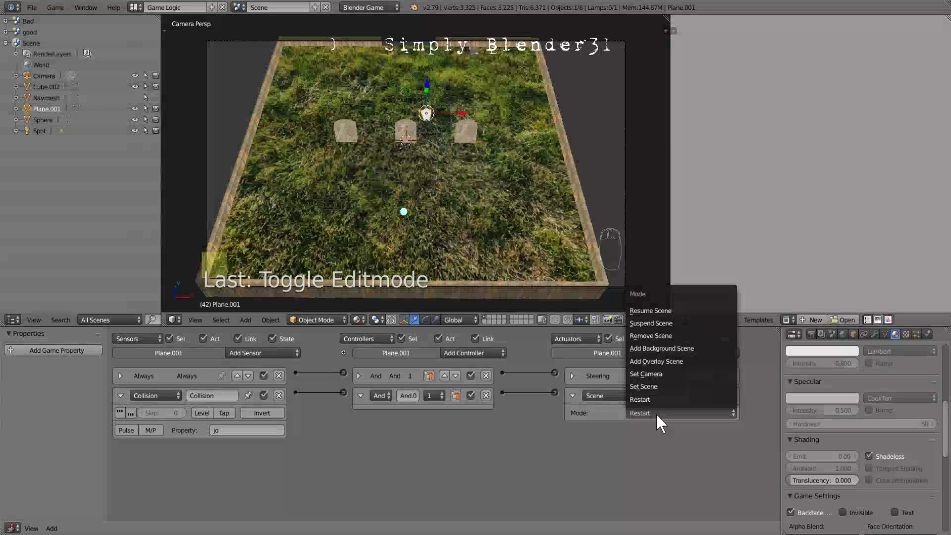
click(642, 387)
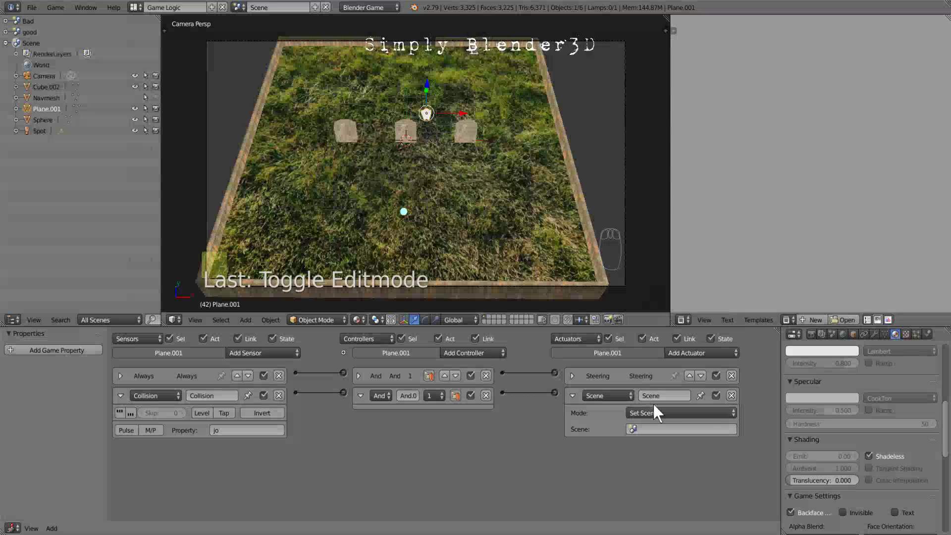
click(646, 429)
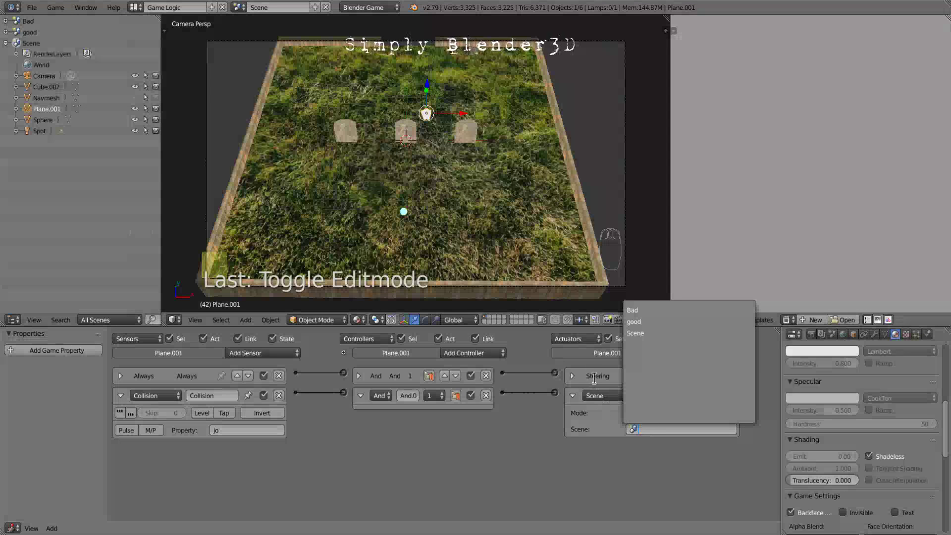
click(647, 310)
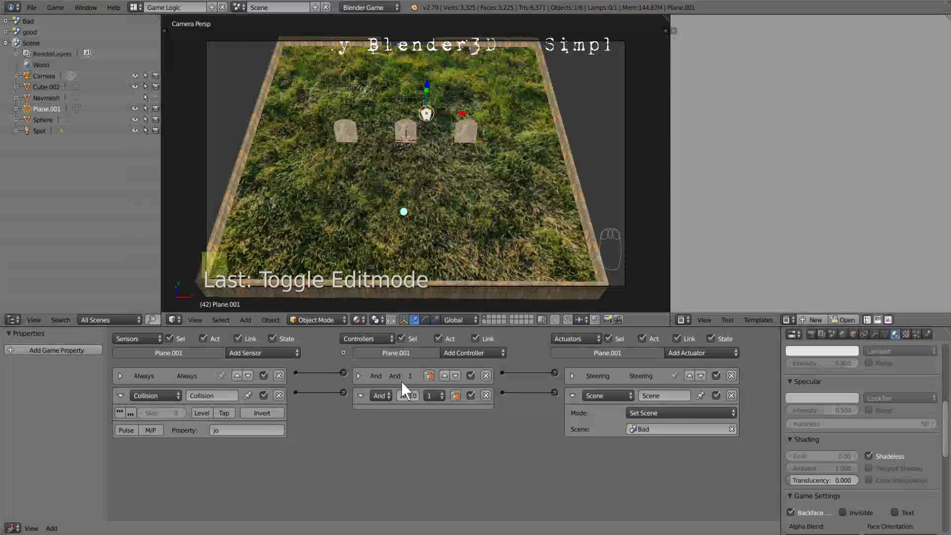
Step: Snap the 3D cursor to the centre and add a cube mesh there
middle_drag(492, 168, 430, 206)
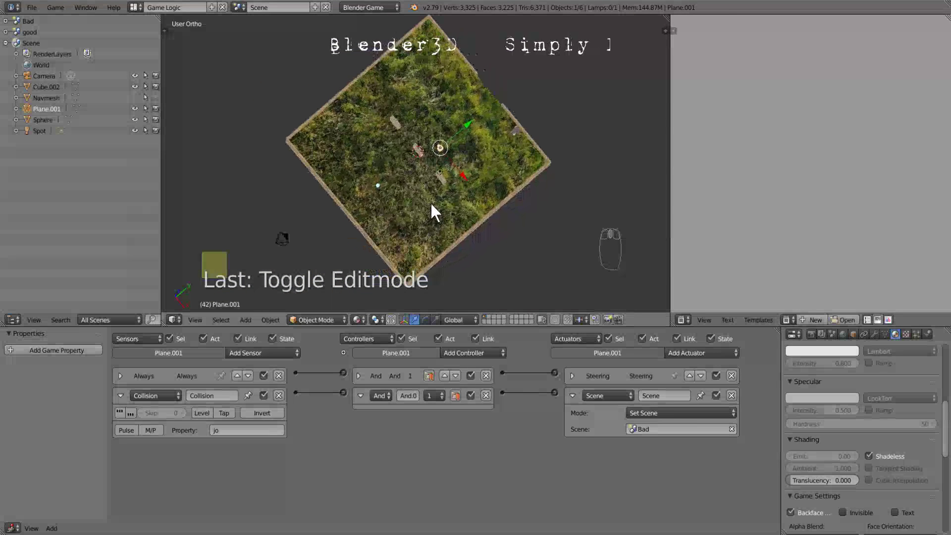
key(KP_7)
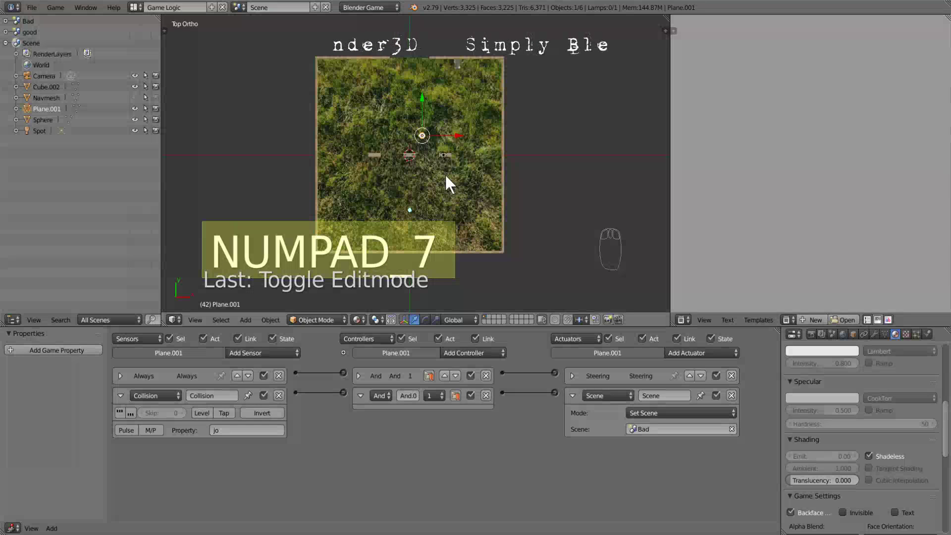
scroll(445, 176, up, 2)
middle_drag(444, 170, 436, 109)
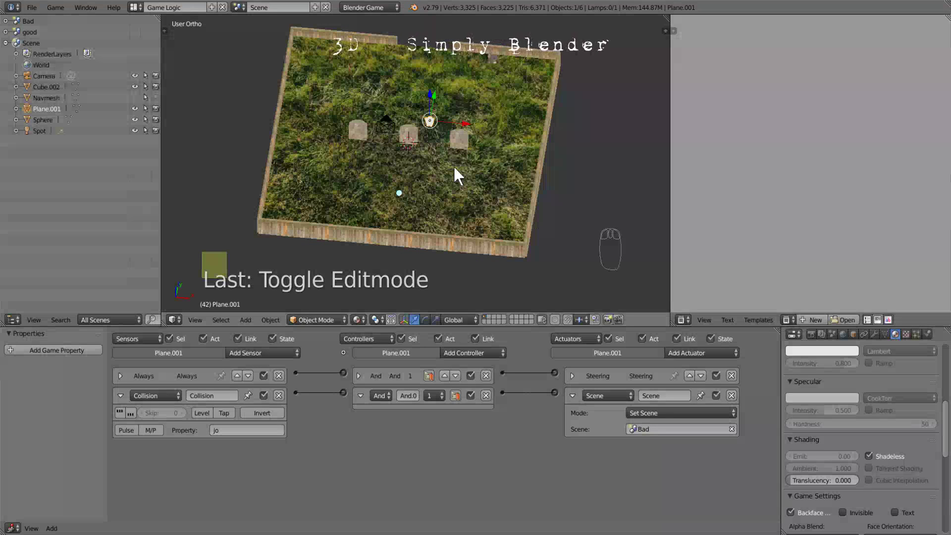
key(shift+s)
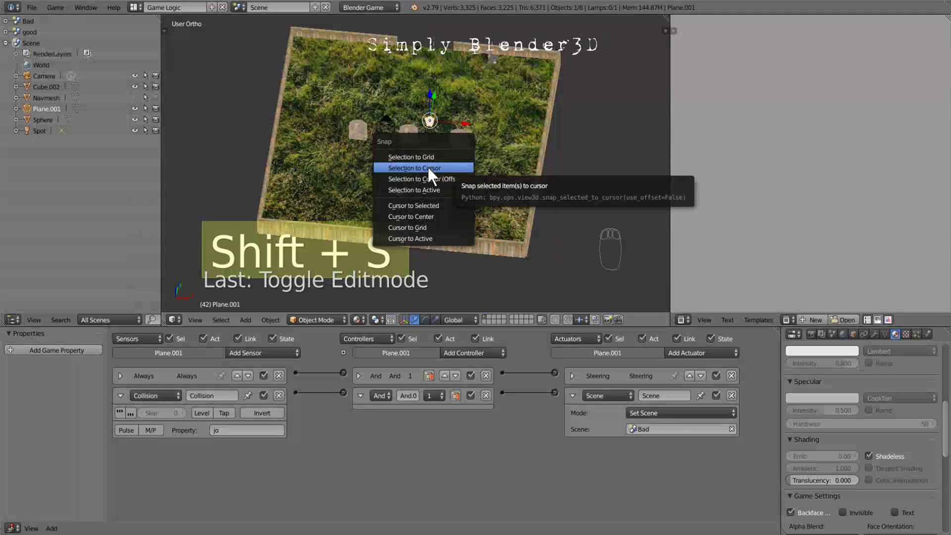
click(394, 215)
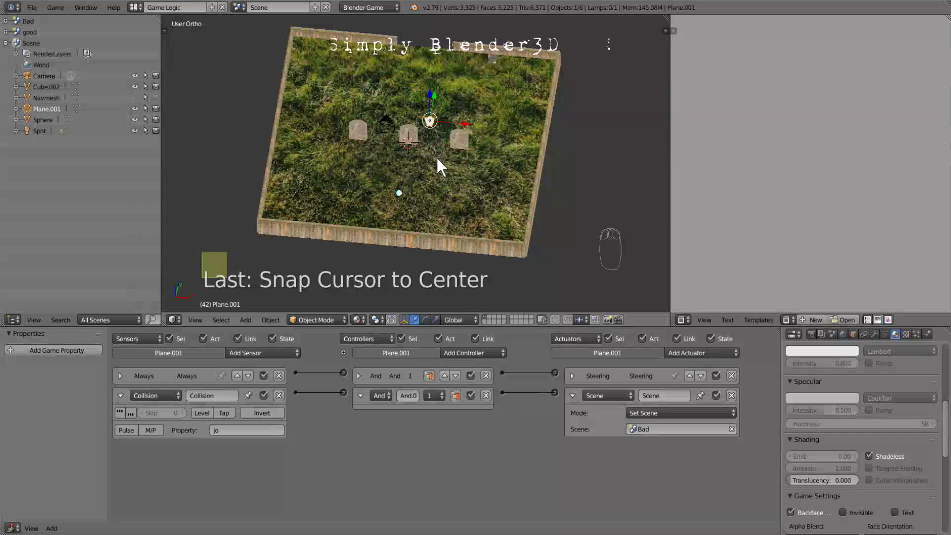
key(shift+a)
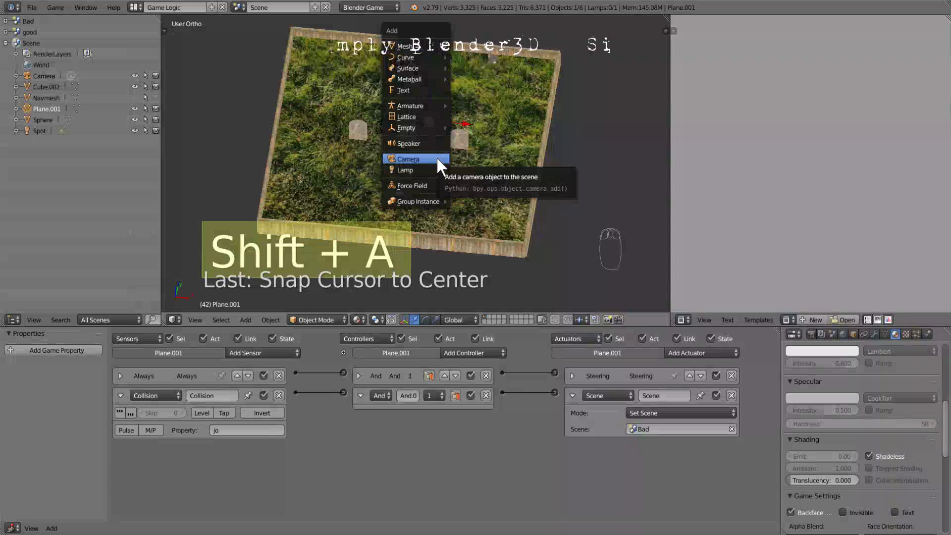
mouse_move(430, 49)
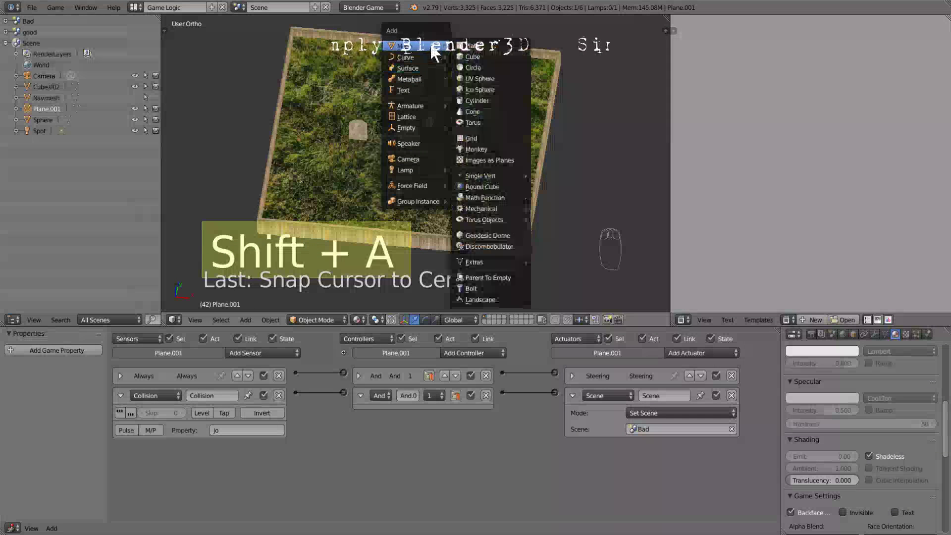
click(473, 54)
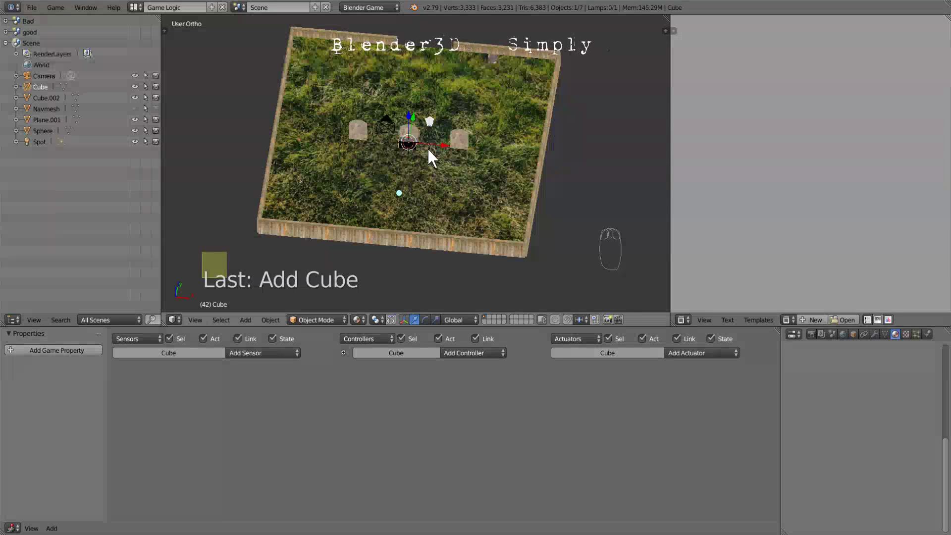
Step: Move the cube 15 units along Y into the back fence opening and scale it by 3.8 along X
key(g)
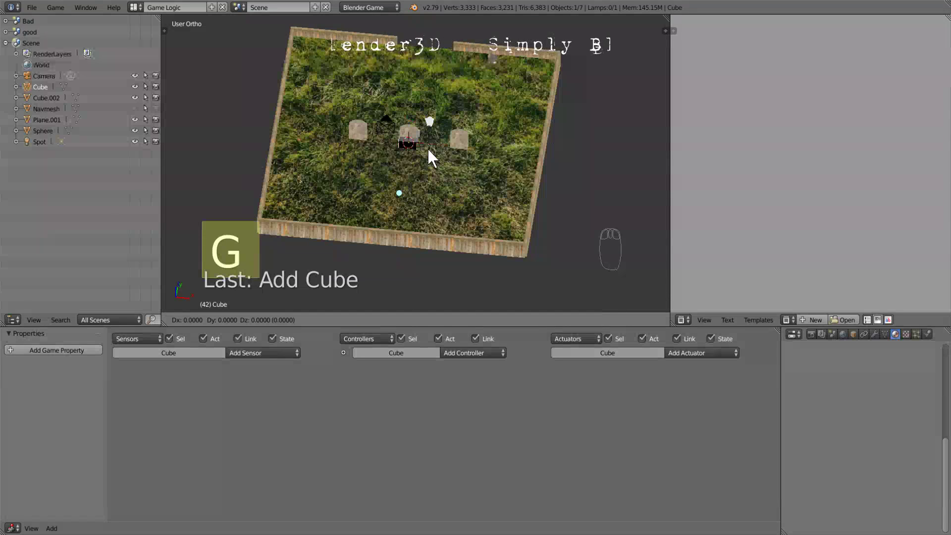
key(y)
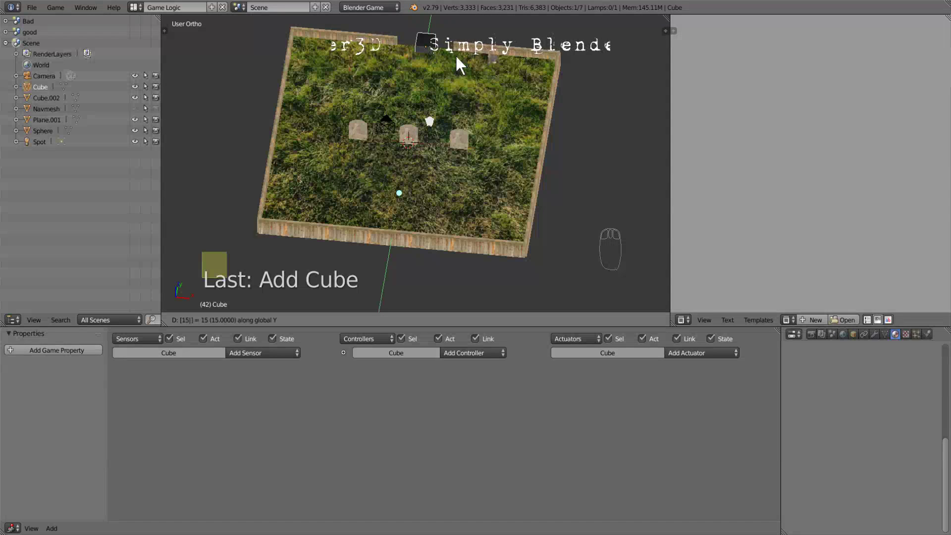
click(455, 55)
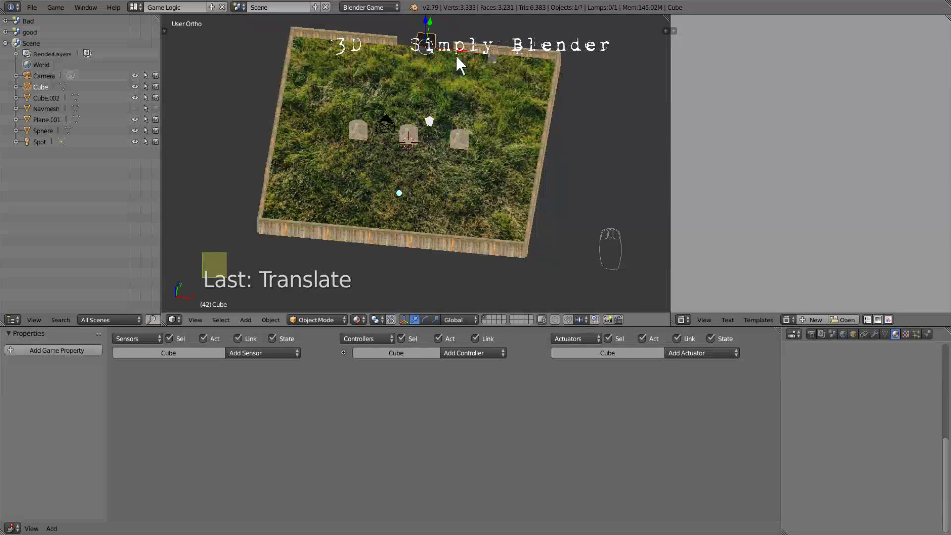
key(s)
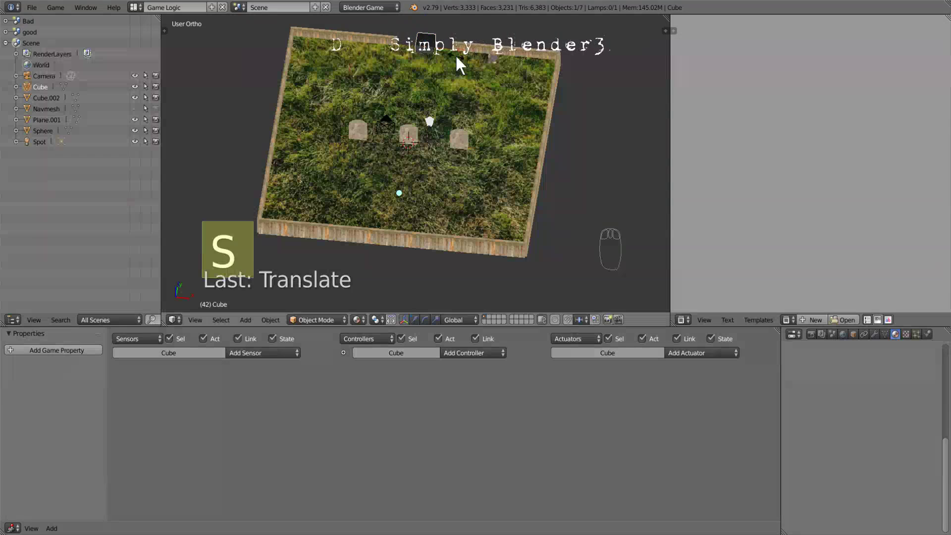
key(x)
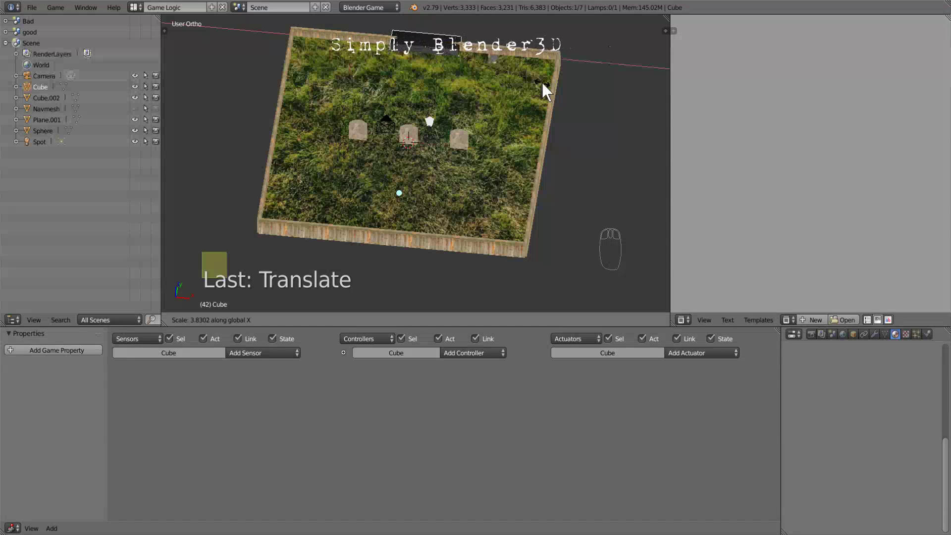
key(3)
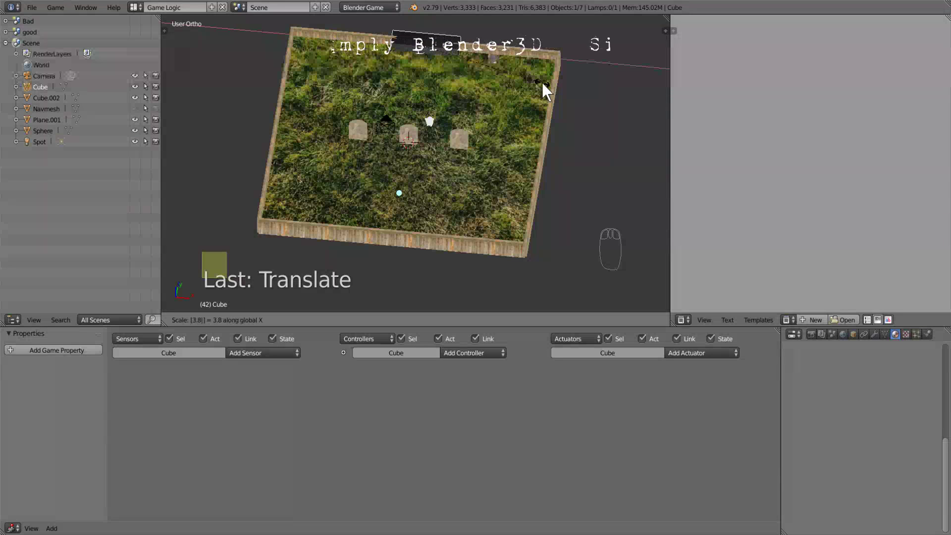
key(Return)
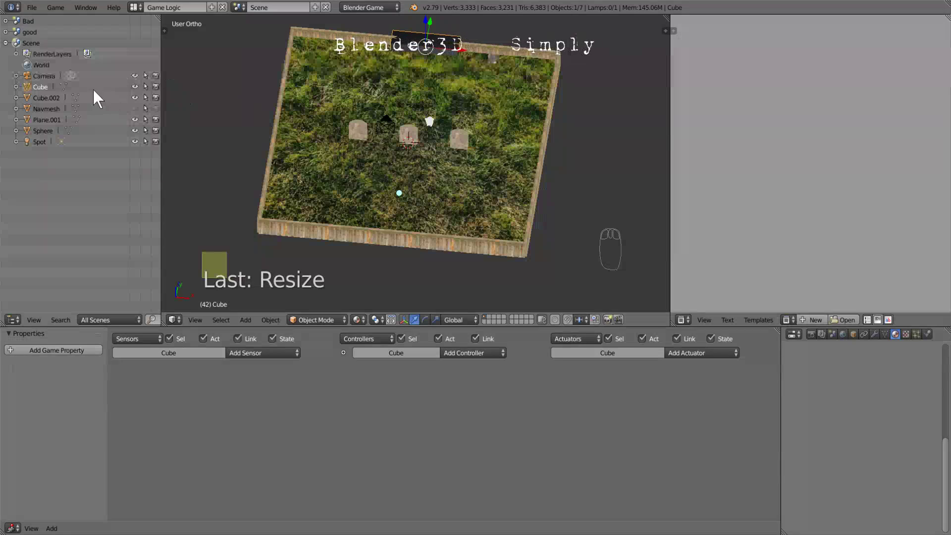
click(135, 87)
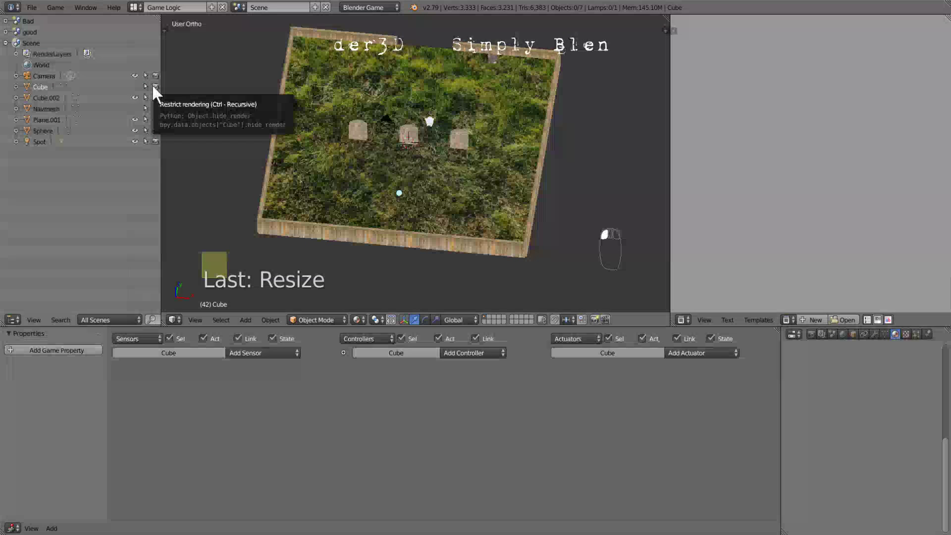
click(155, 86)
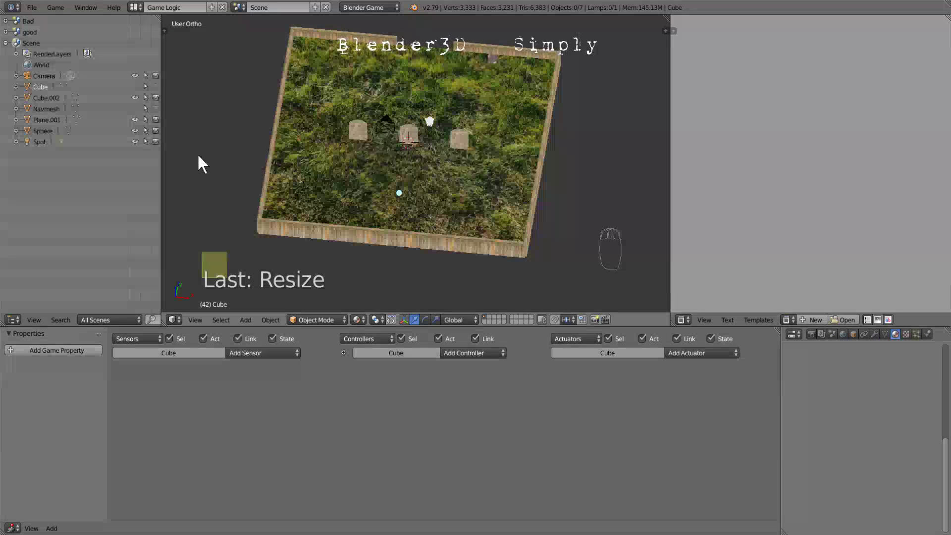
click(257, 353)
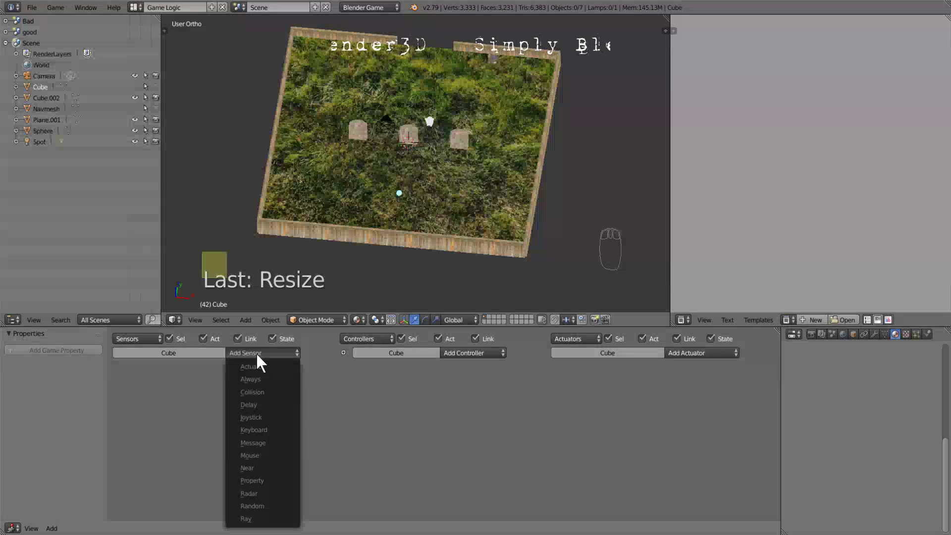
click(256, 352)
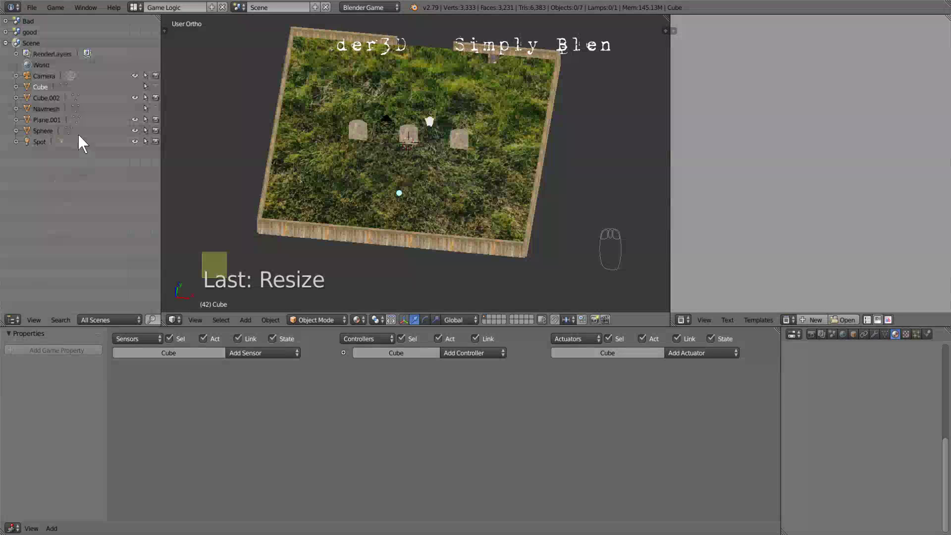
click(132, 87)
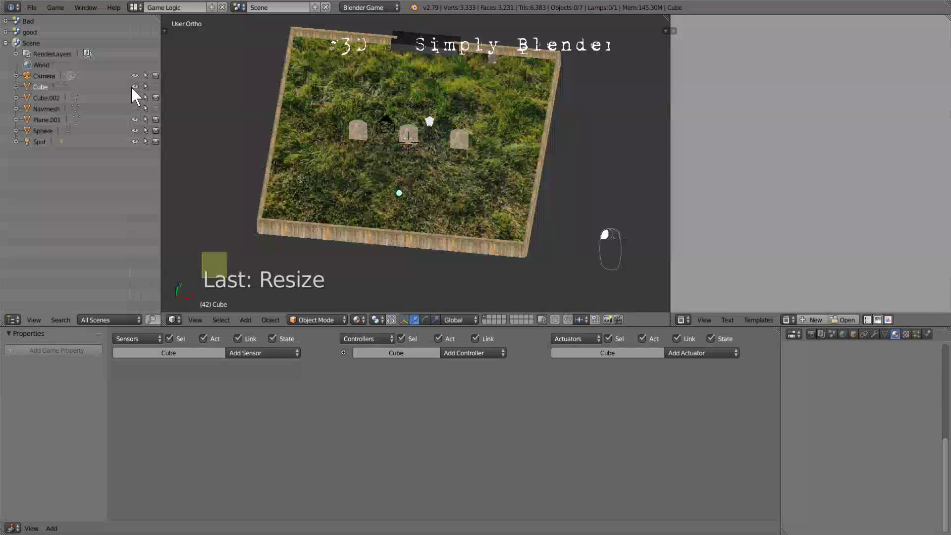
click(156, 87)
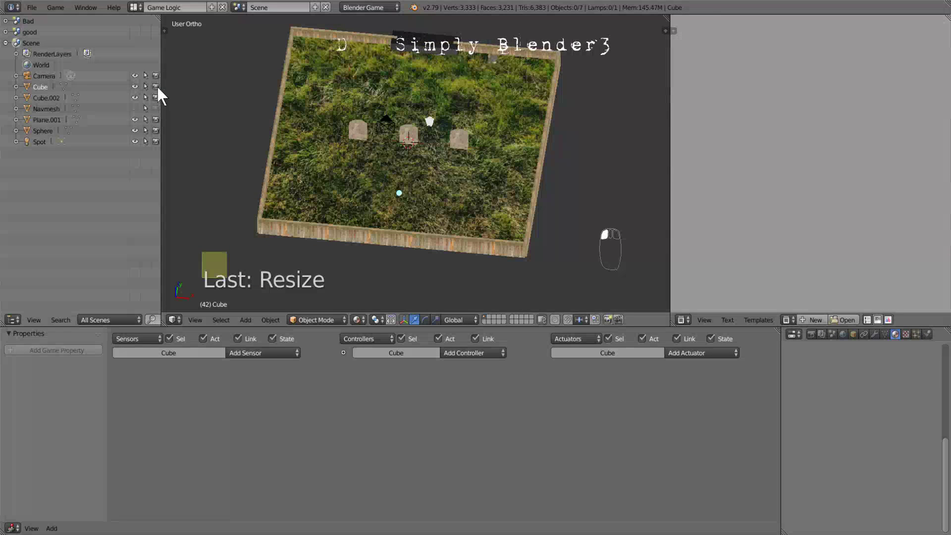
Step: Select the cube in the back fence opening and add a Collision sensor to it
right_click(424, 48)
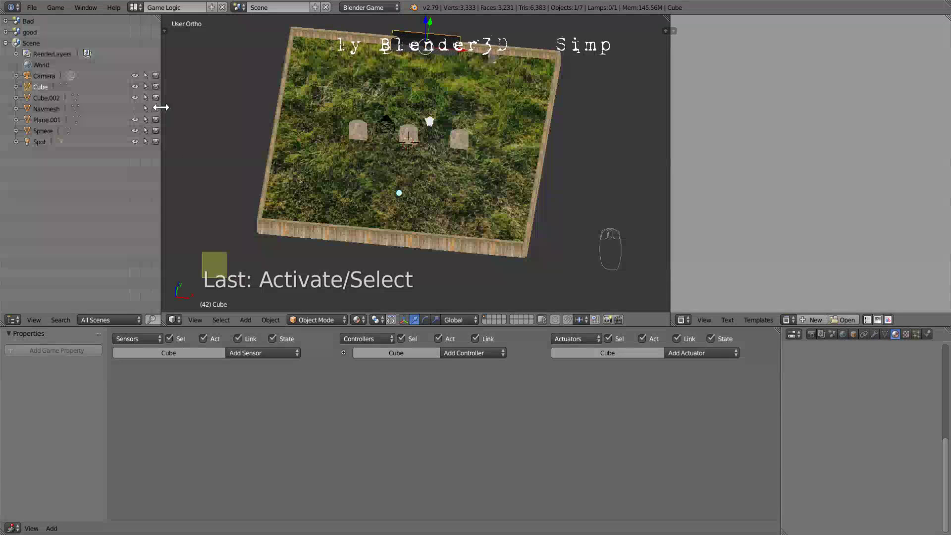
click(263, 353)
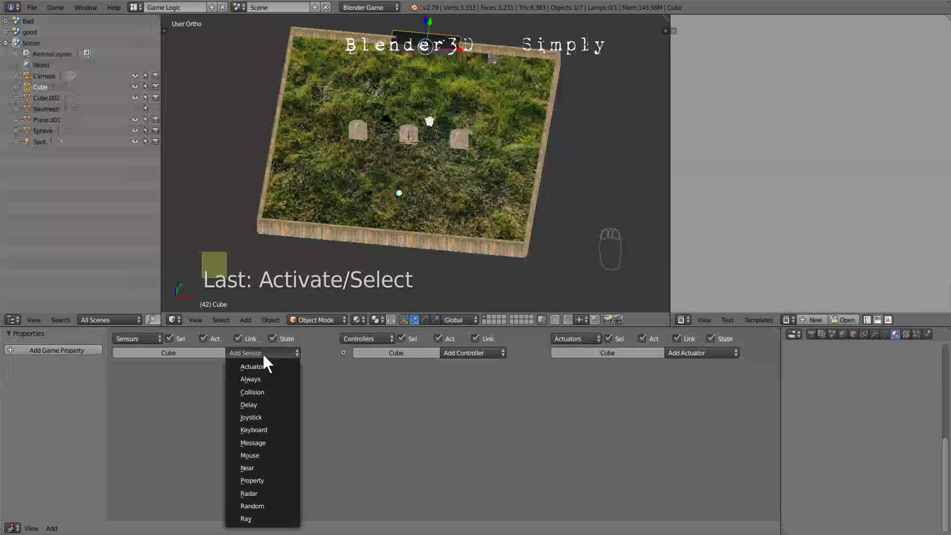
click(262, 391)
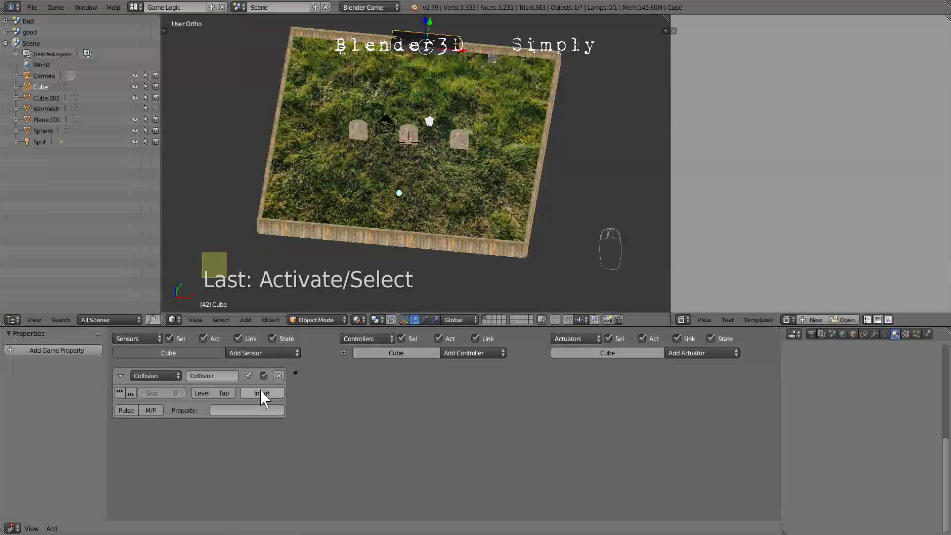
Step: Add a Scene actuator to the cube in Set Scene mode with good as the target scene
click(696, 352)
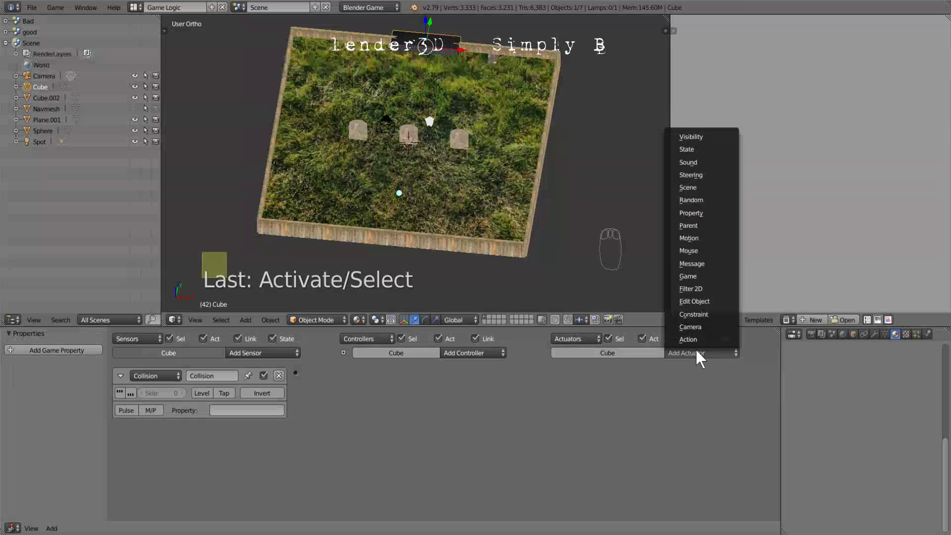
click(692, 187)
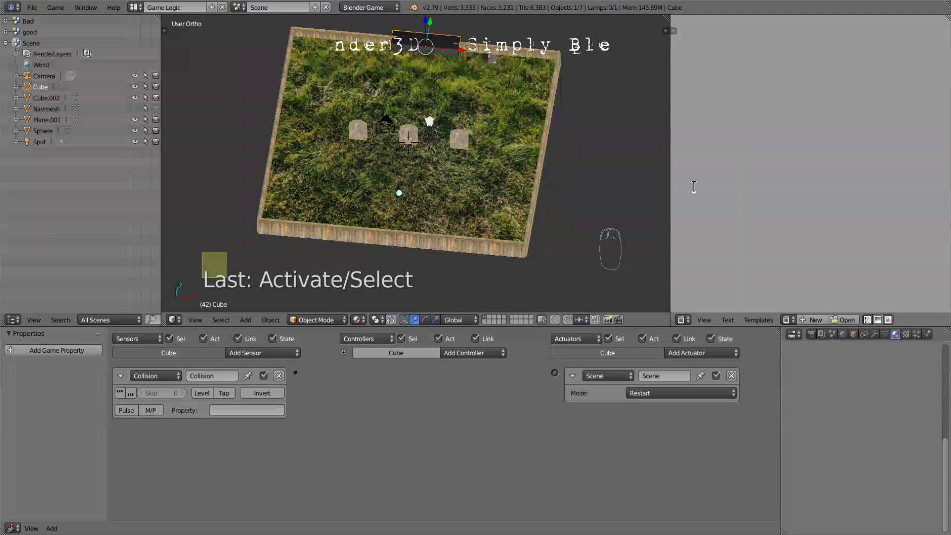
click(658, 393)
click(657, 366)
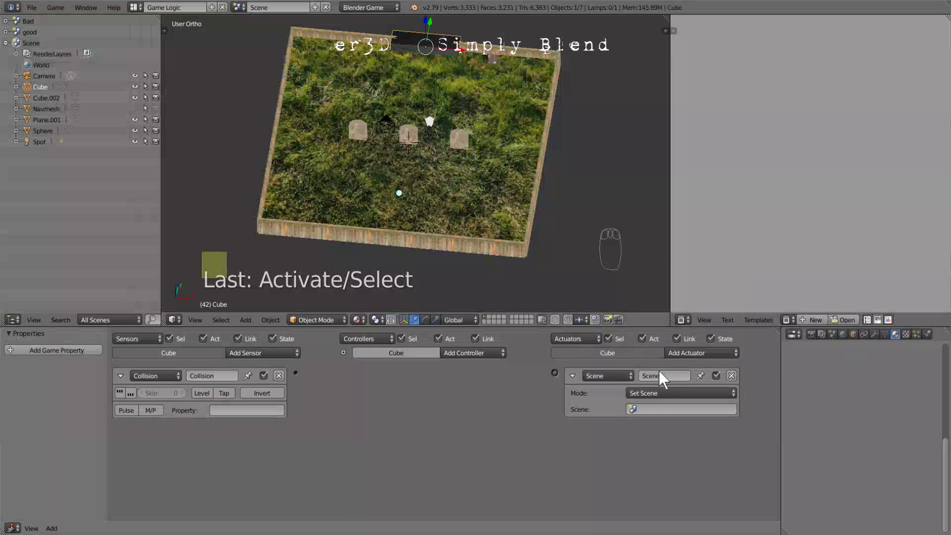
click(657, 407)
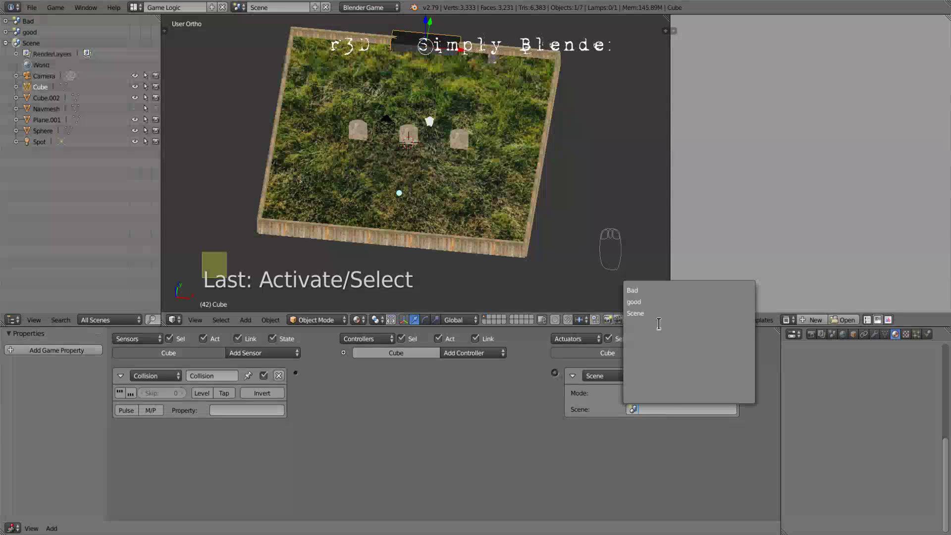
click(657, 302)
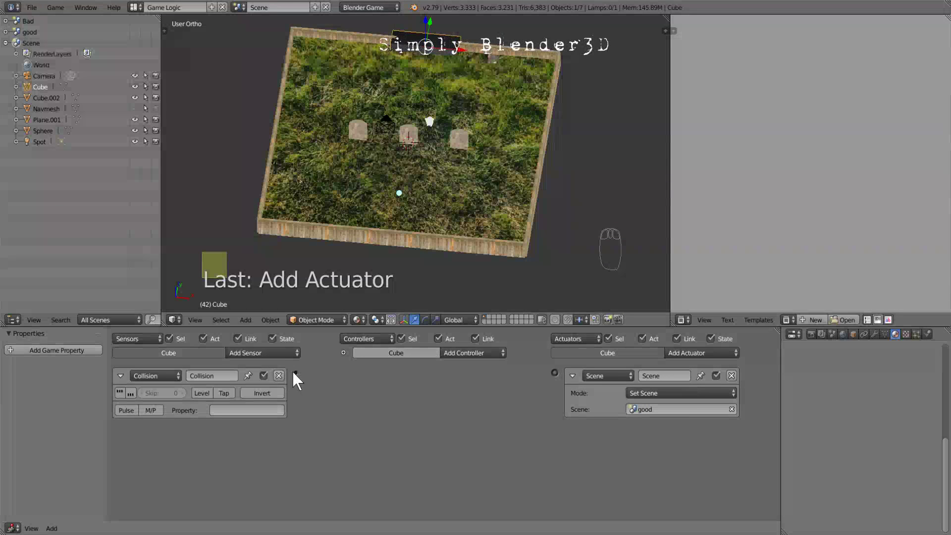
Step: Link the exit cube's Collision sensor, with property jo, to its Scene actuator and exclude the cube from rendering
drag(296, 372, 554, 372)
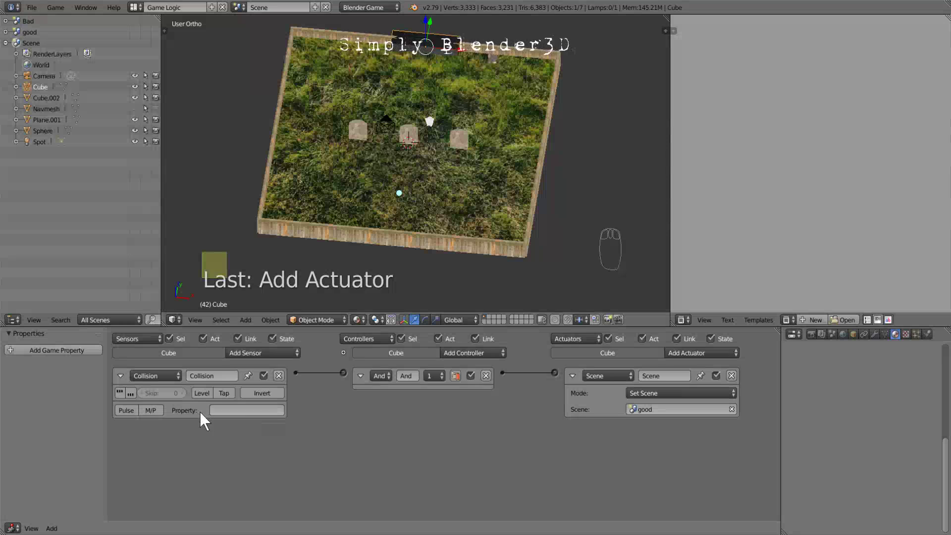
click(228, 409)
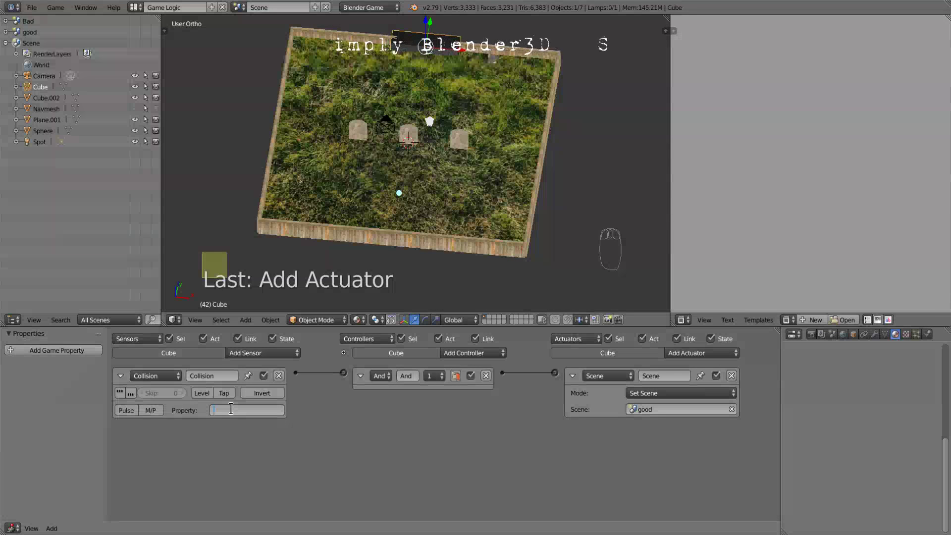
text(jo)
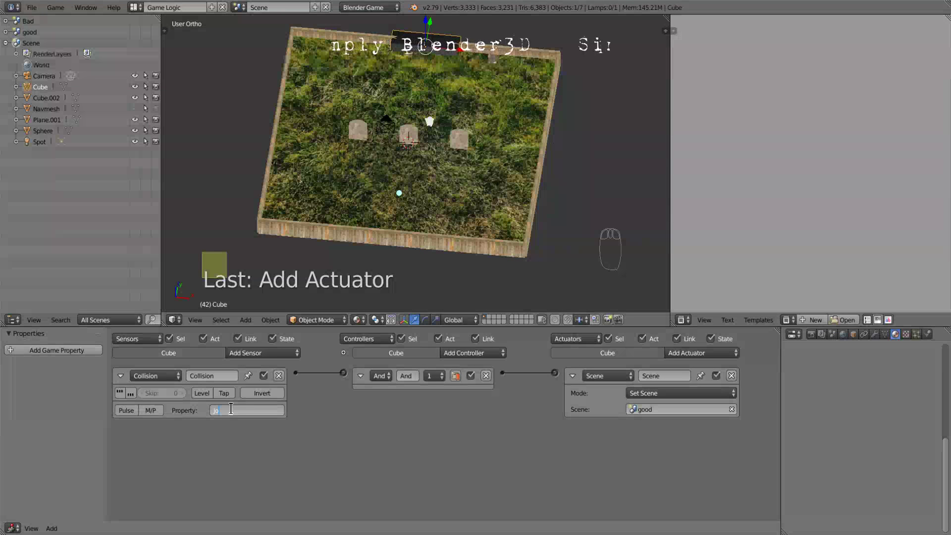
key(Return)
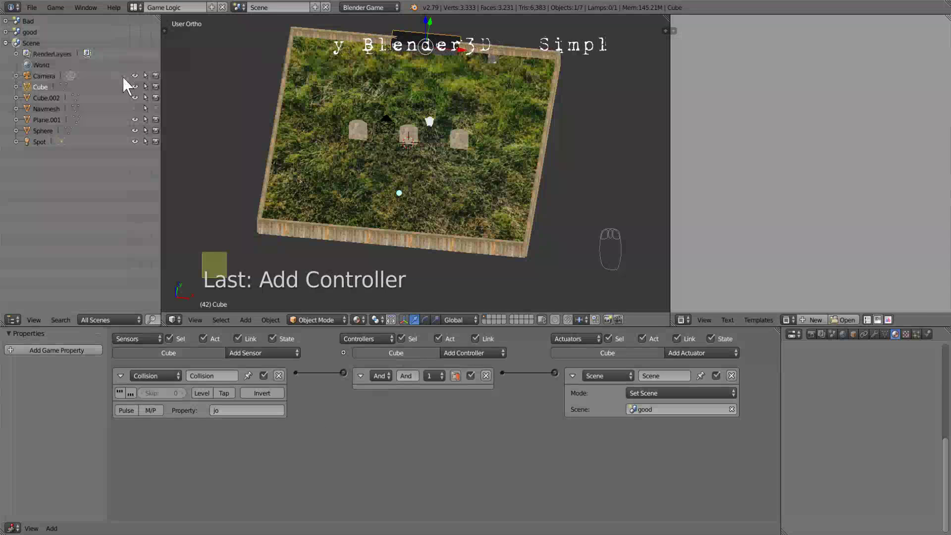
click(156, 86)
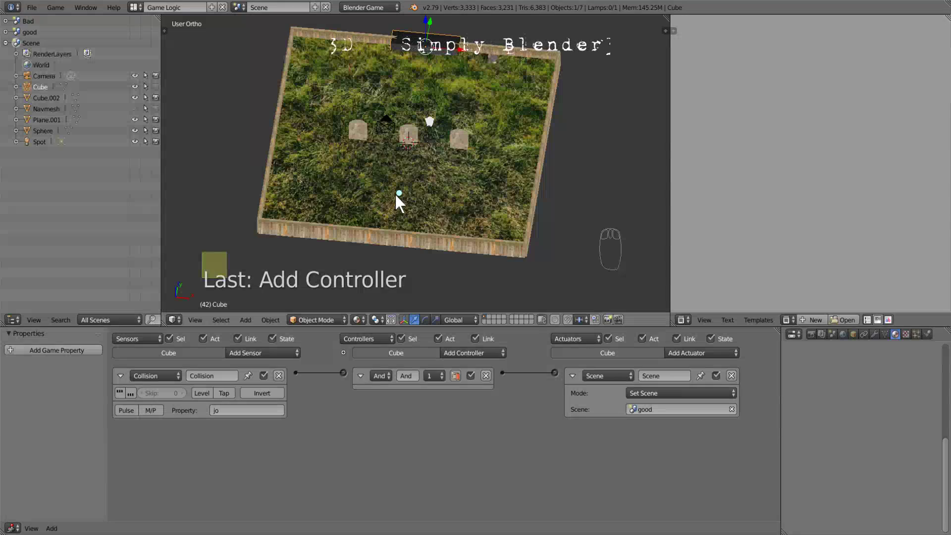
Step: Give the graveyard scene's camera an Always sensor linked to a Sound actuator
scroll(430, 209, up, 5)
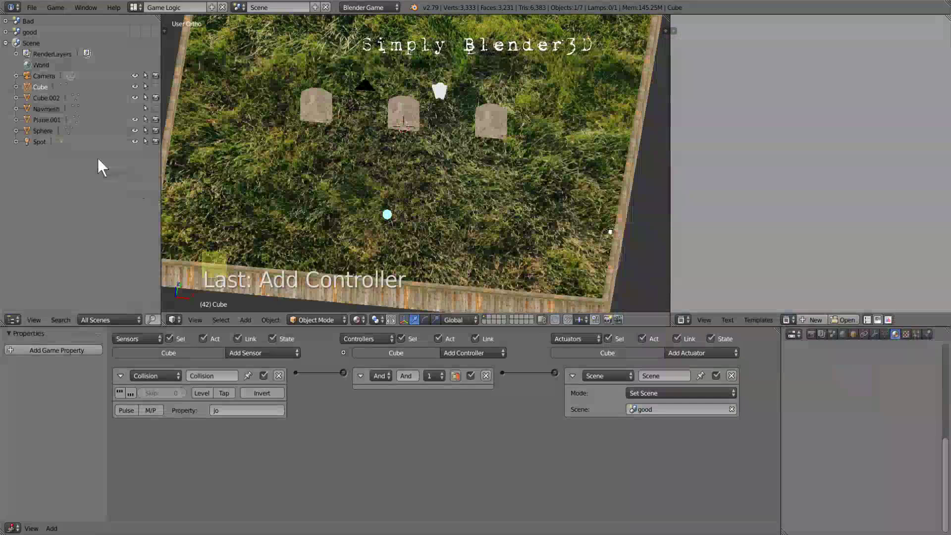
click(48, 75)
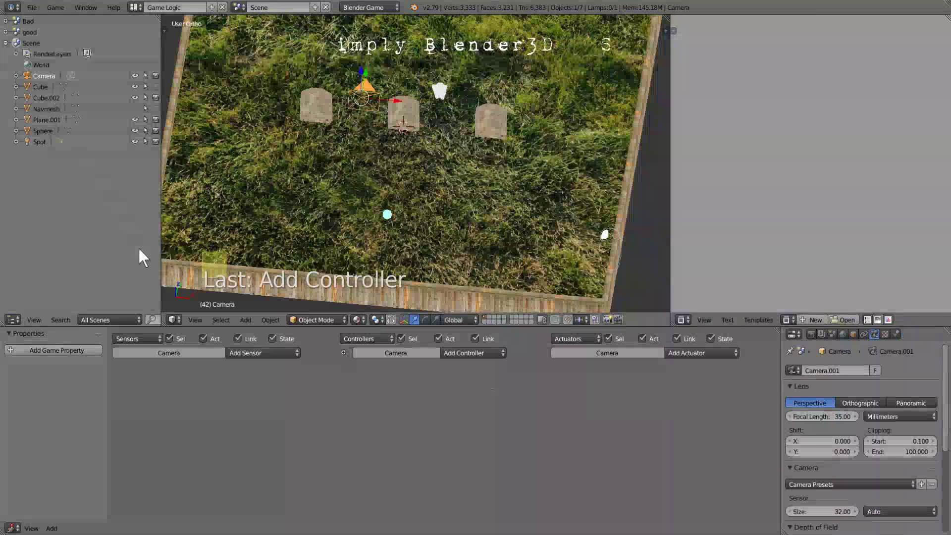
click(265, 353)
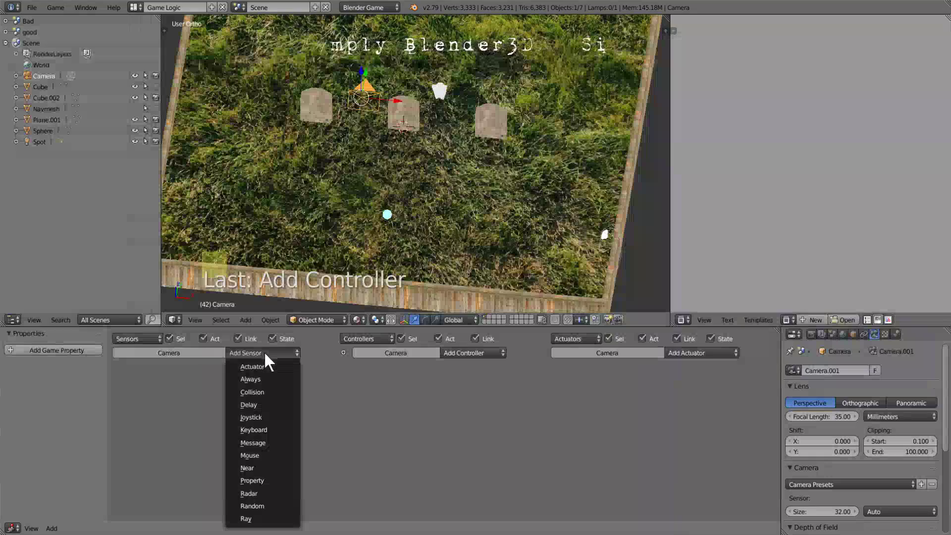
click(286, 379)
click(715, 351)
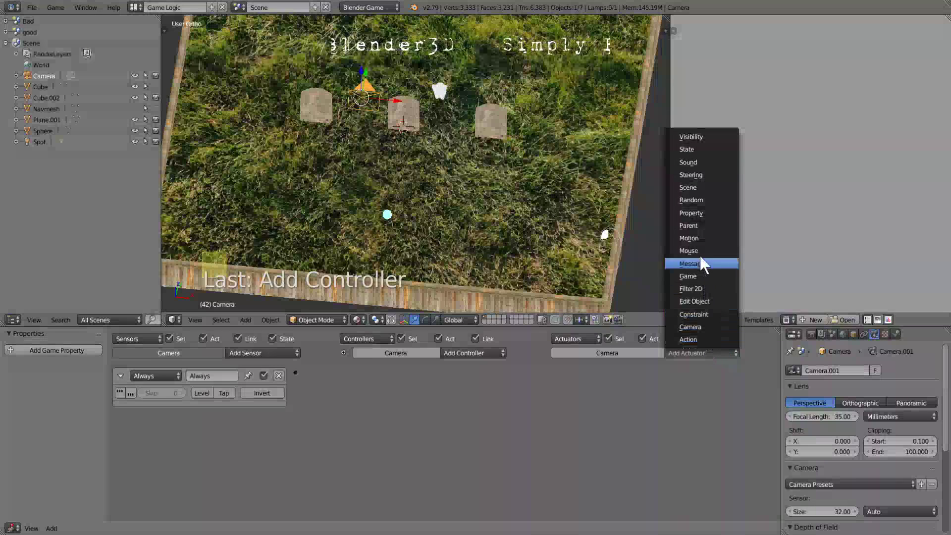
click(693, 162)
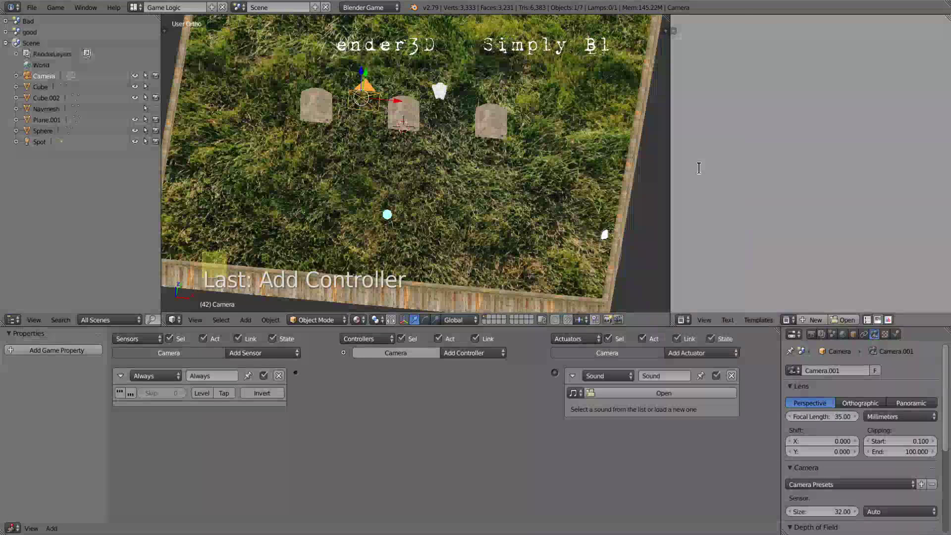
drag(293, 371, 554, 373)
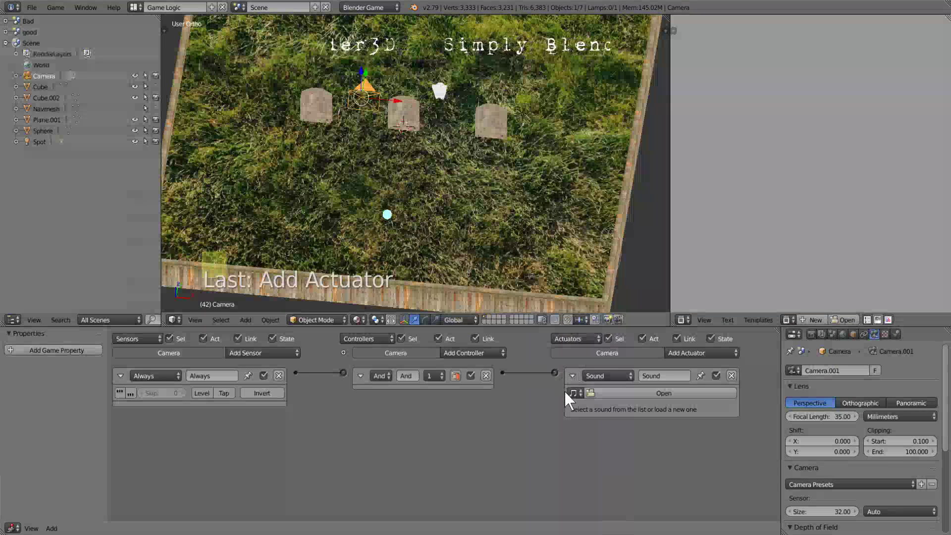
Step: Load game.mp3 from the Desktop into the camera's Sound actuator
click(653, 395)
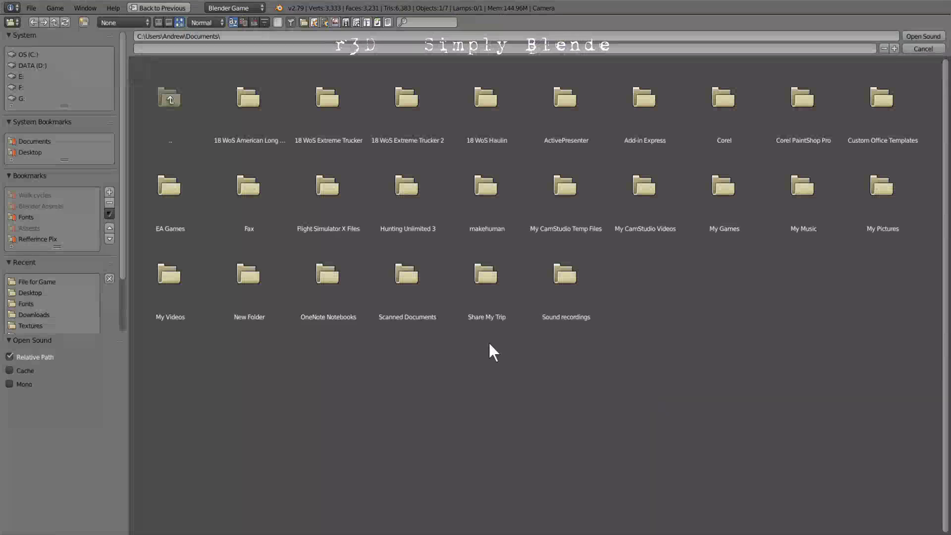
click(35, 153)
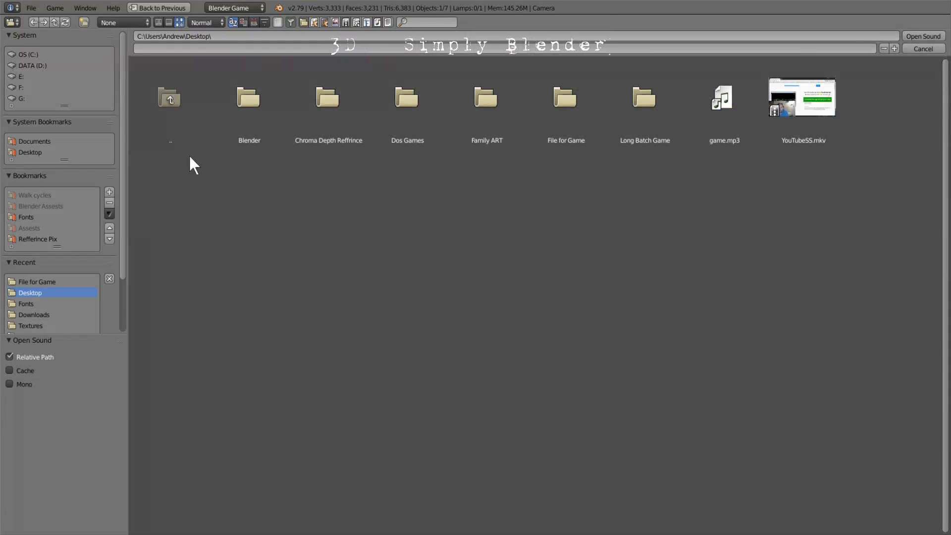
click(733, 112)
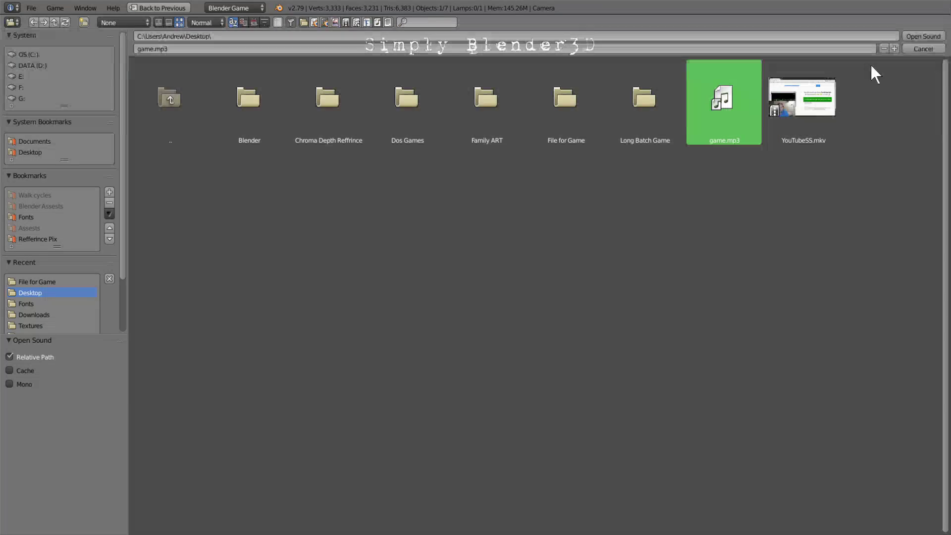
click(916, 36)
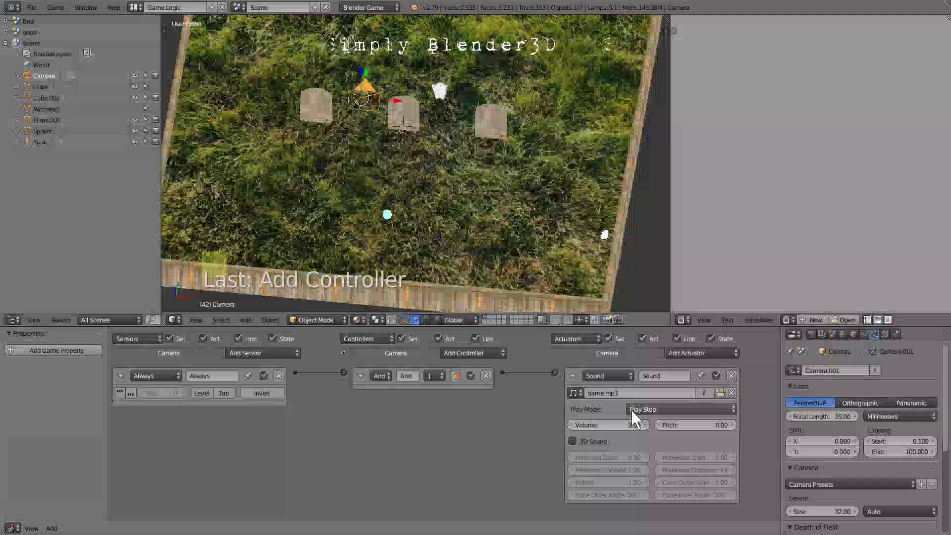
Step: Set the play mode of the camera's Sound actuator to Loop End
click(661, 409)
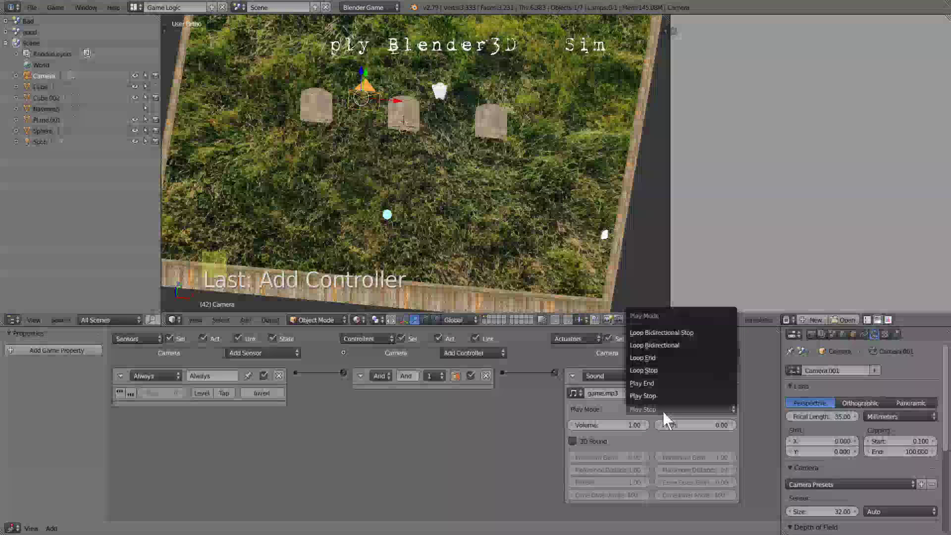
click(661, 401)
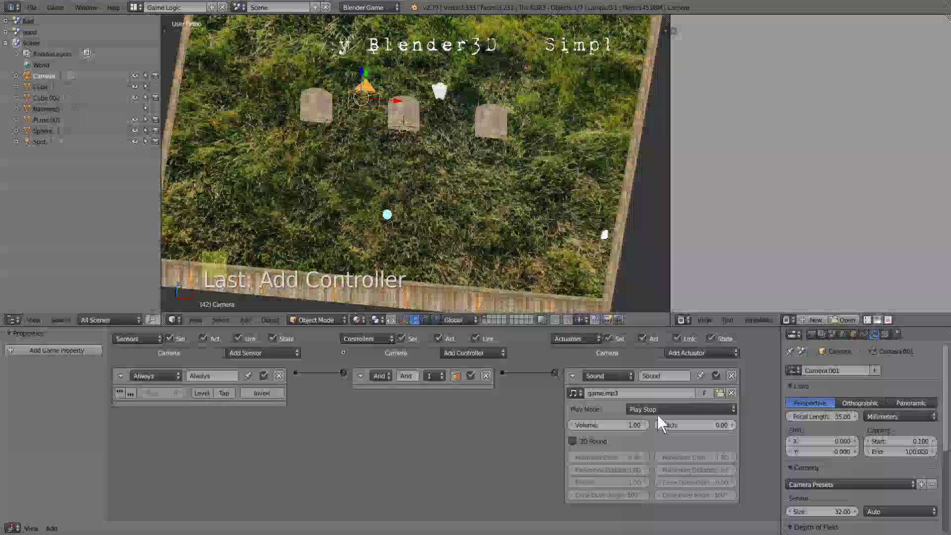
click(657, 410)
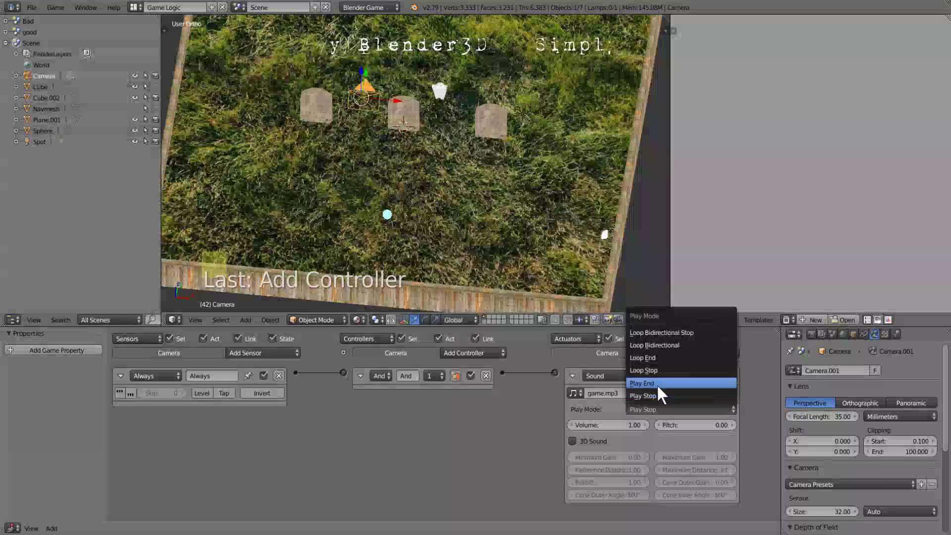
click(659, 359)
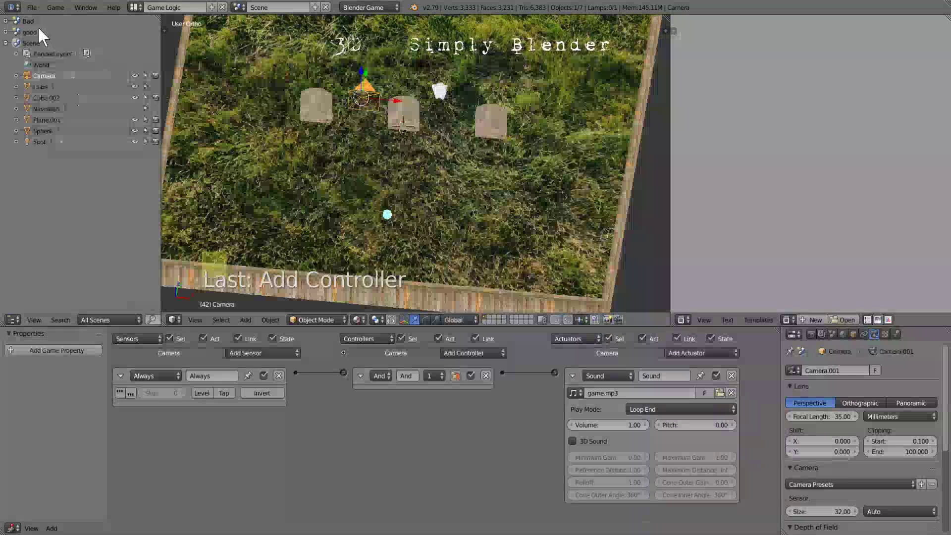
Step: Enable automatic packing of external data into the .blend file
click(32, 8)
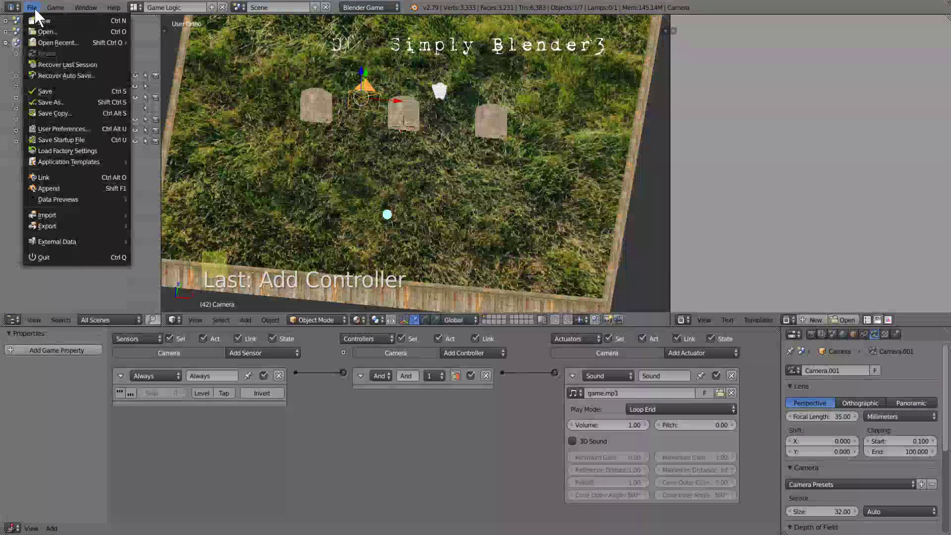
mouse_move(34, 242)
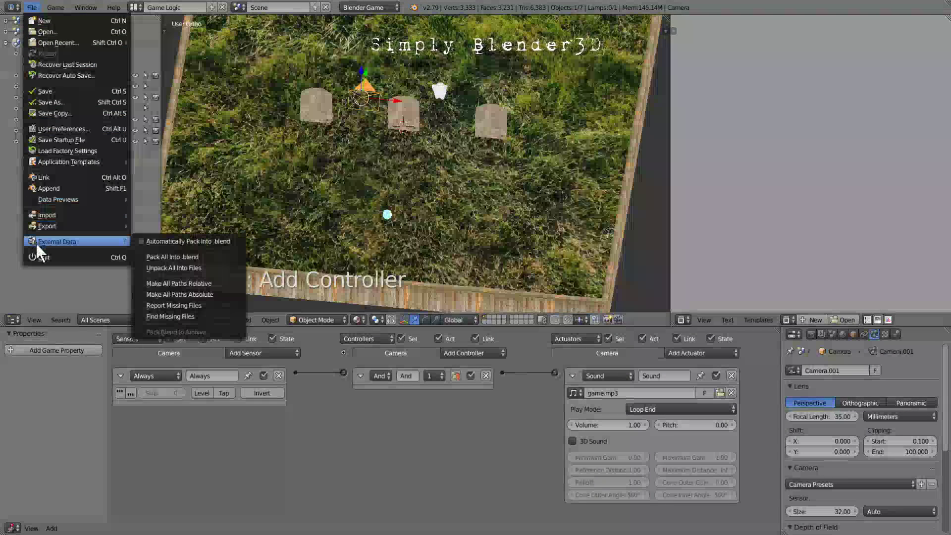
click(144, 241)
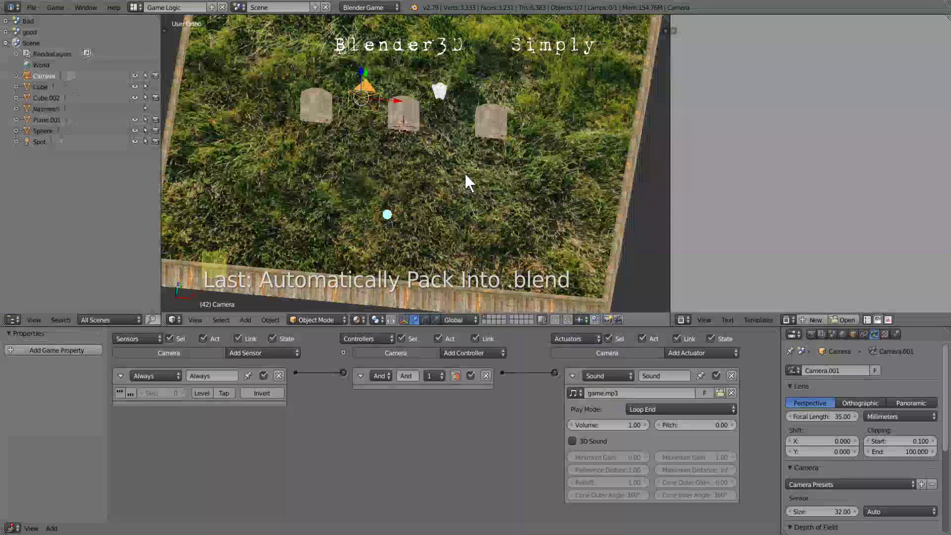
Step: Test the game twice, once reaching the fence exit and once getting caught by the ghost
scroll(507, 155, down, 3)
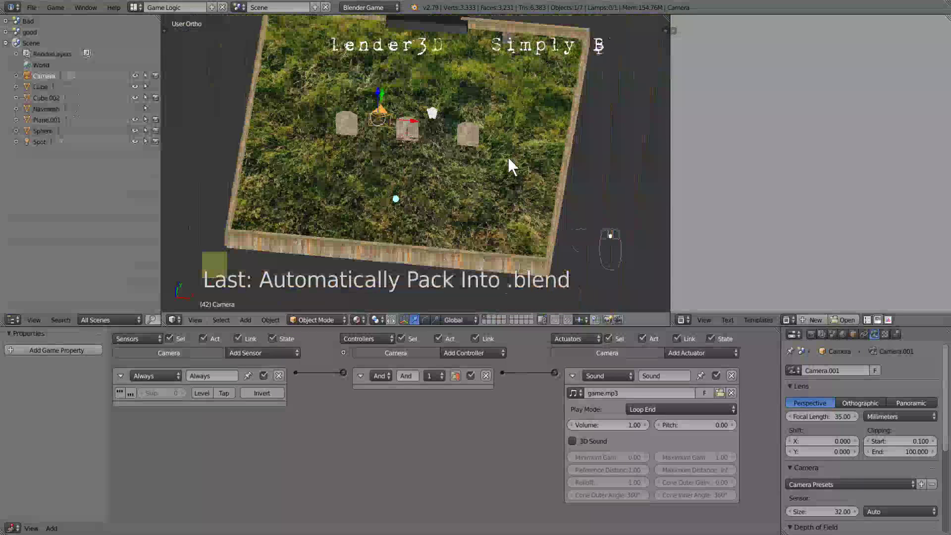
key(p)
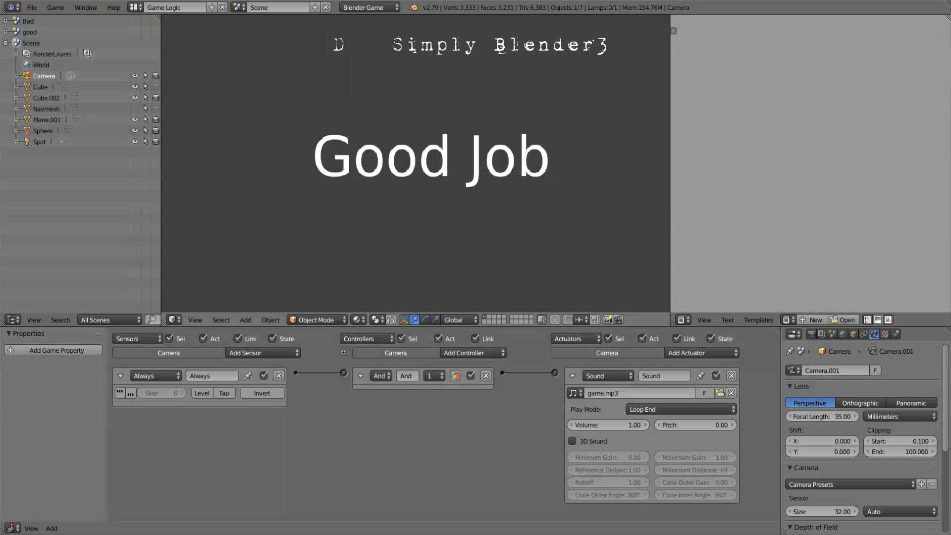
key(Escape)
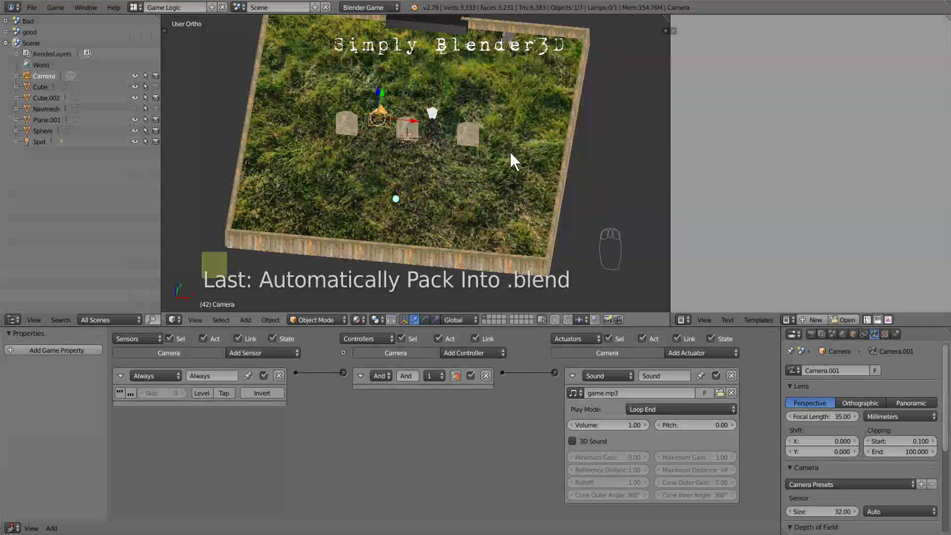
key(p)
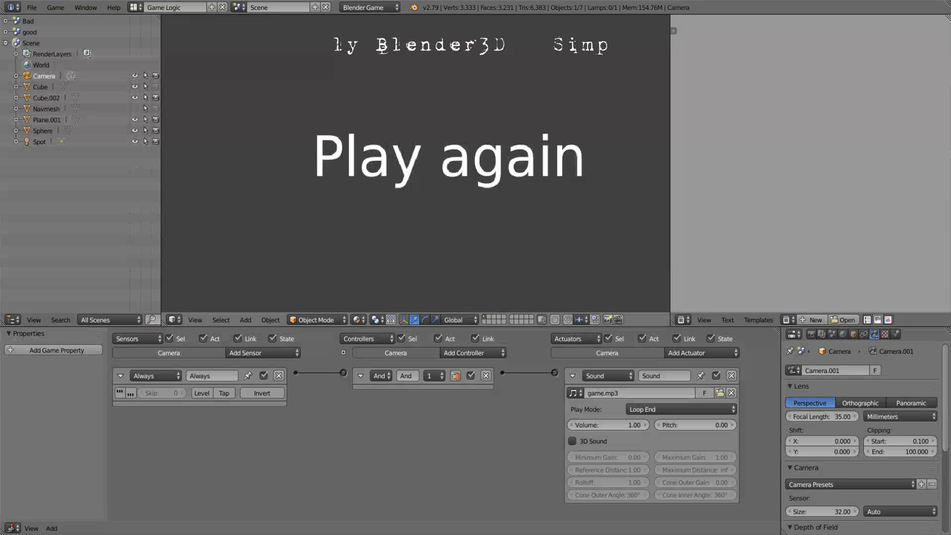
key(Escape)
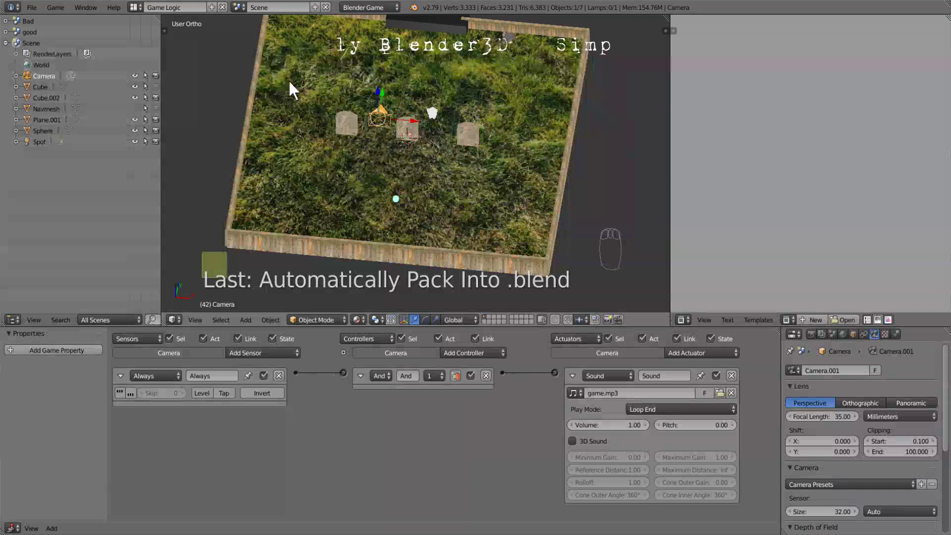
Step: In the Bad scene, convert the "Play again" text object to a mesh
click(240, 7)
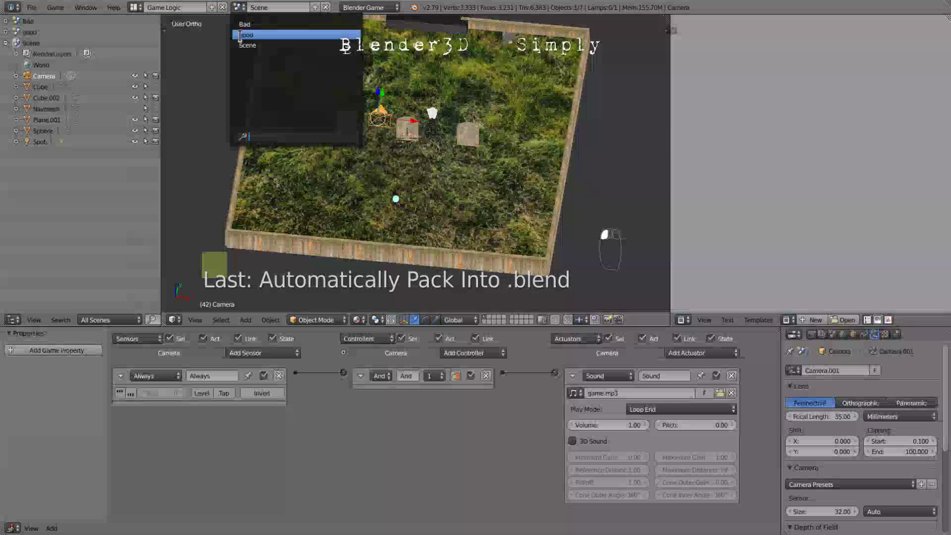
click(255, 27)
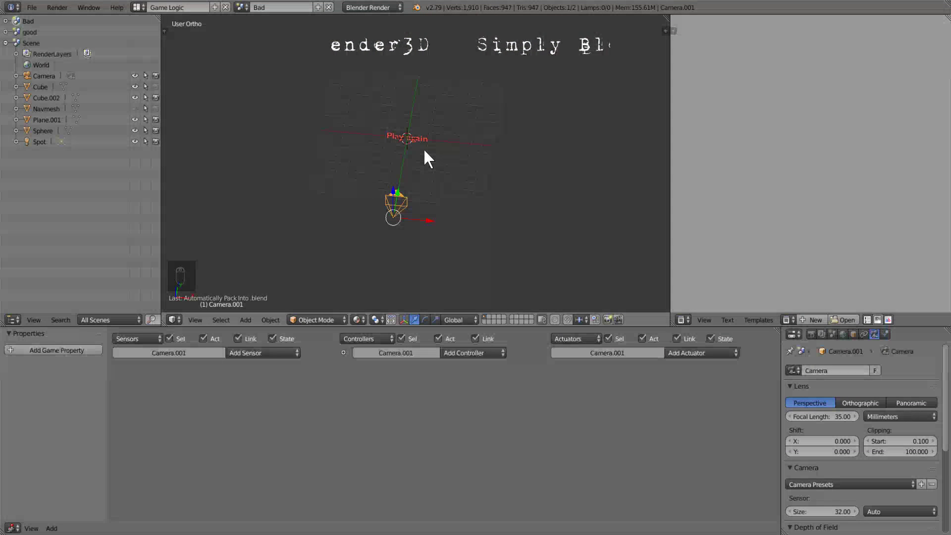
scroll(399, 163, up, 5)
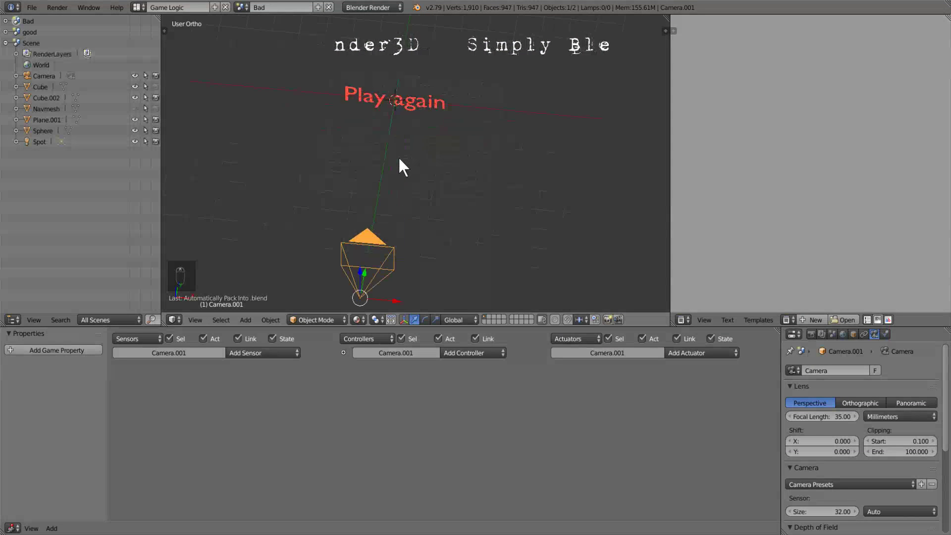
right_click(419, 102)
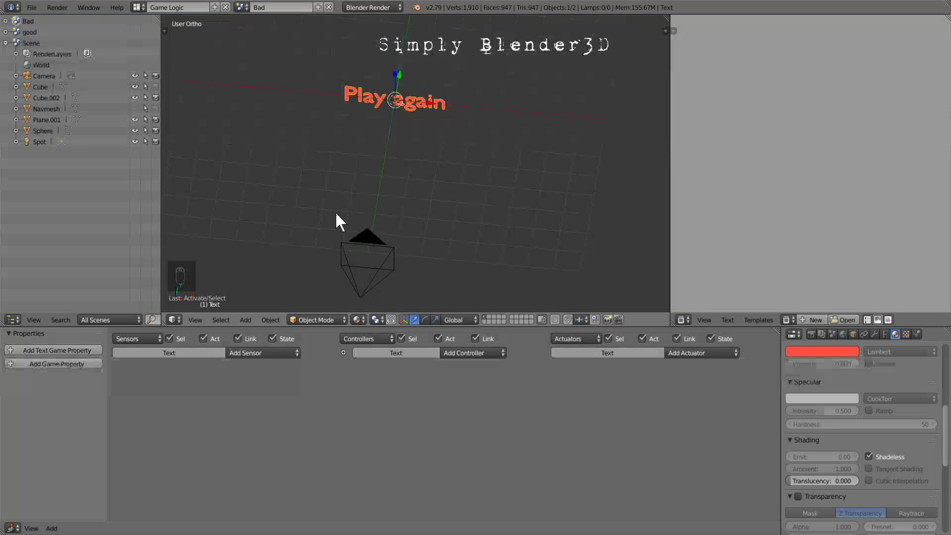
key(ctrl+alt+c)
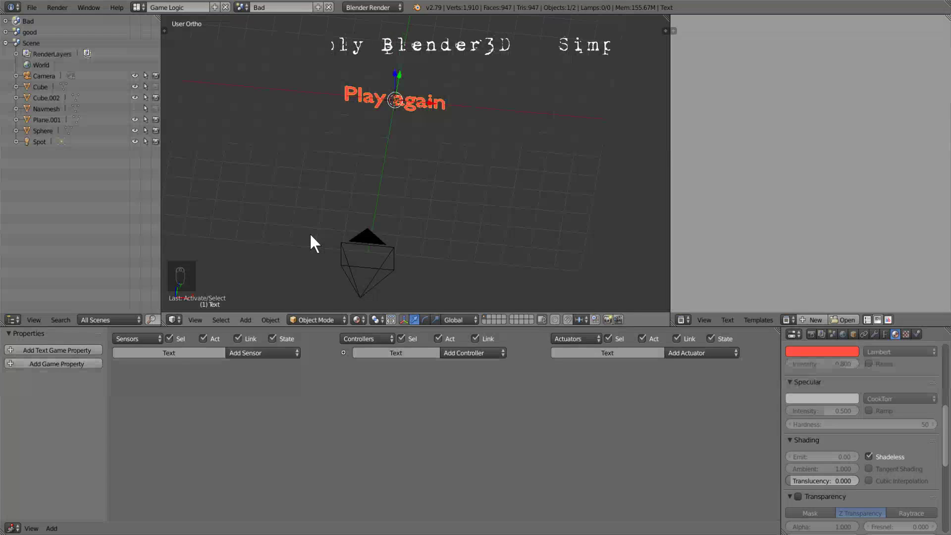
key(space)
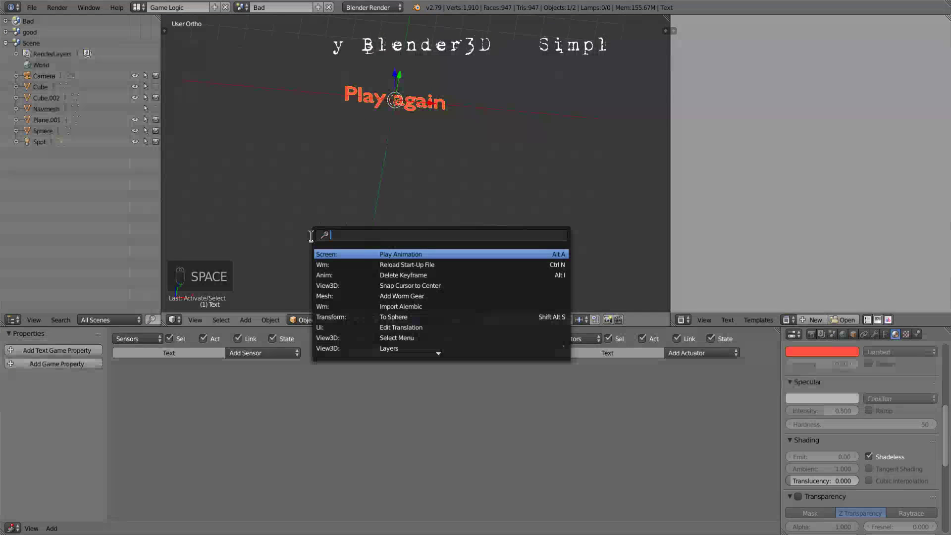
text(conve)
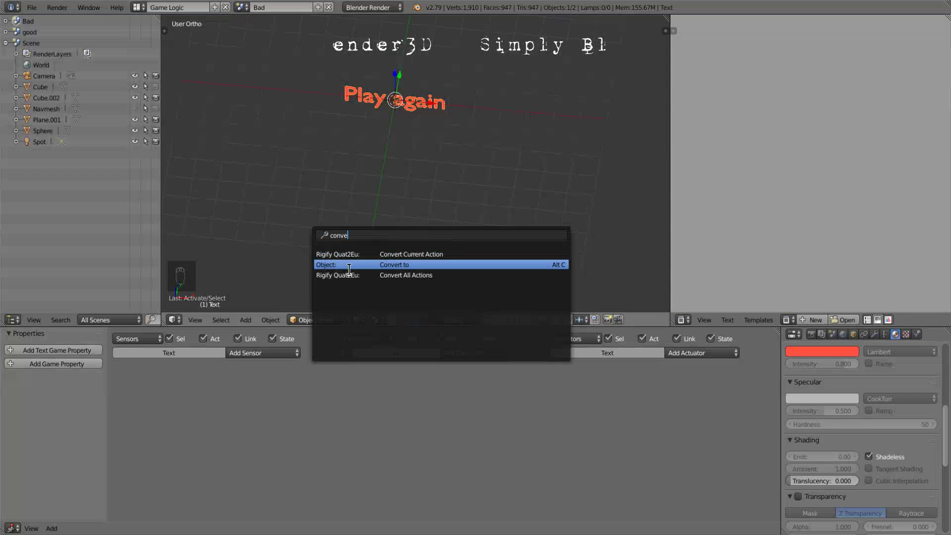
click(396, 265)
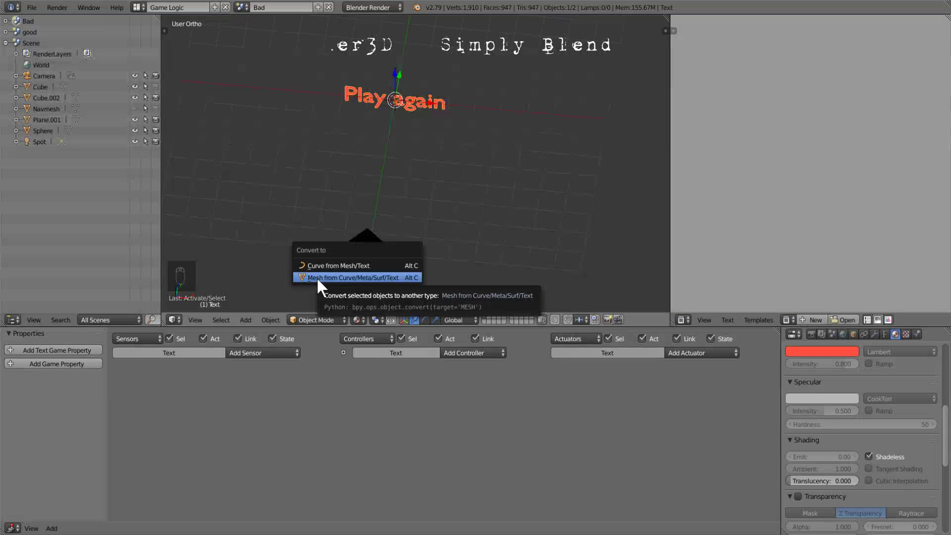
click(389, 277)
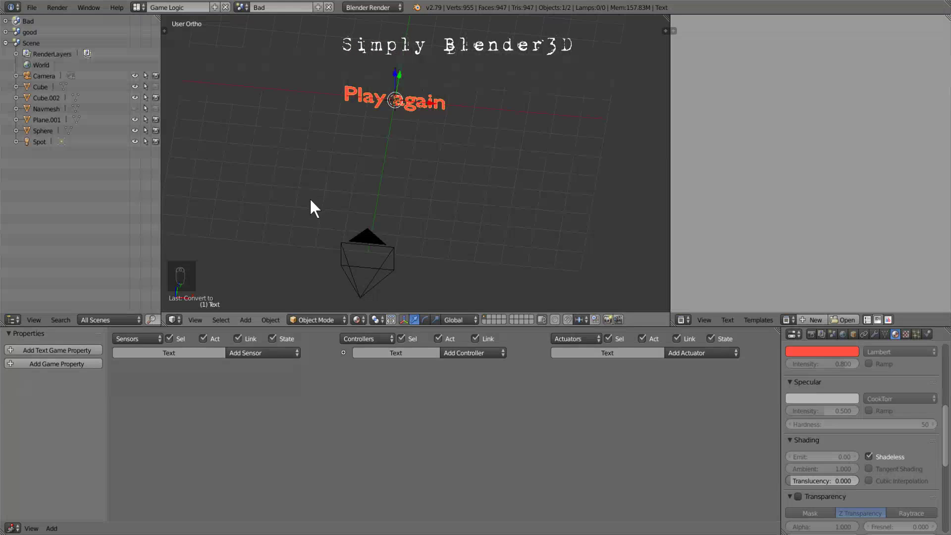
Step: Add a Delay sensor and a Scene actuator to the Bad scene's camera
right_click(342, 249)
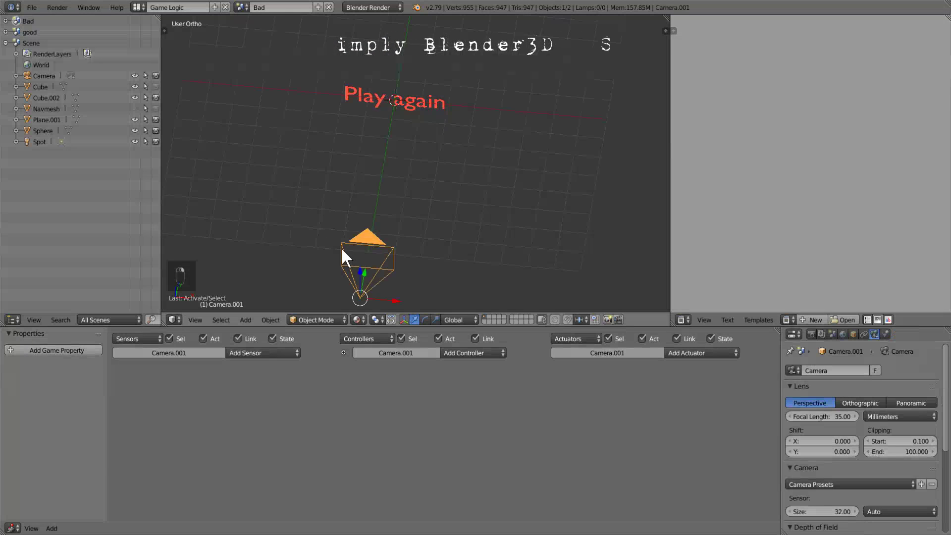
click(250, 354)
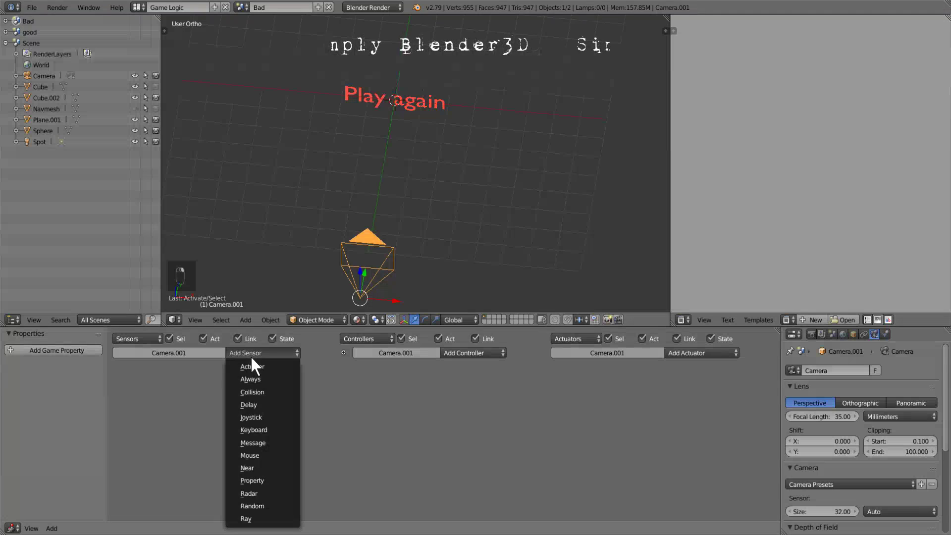
click(264, 403)
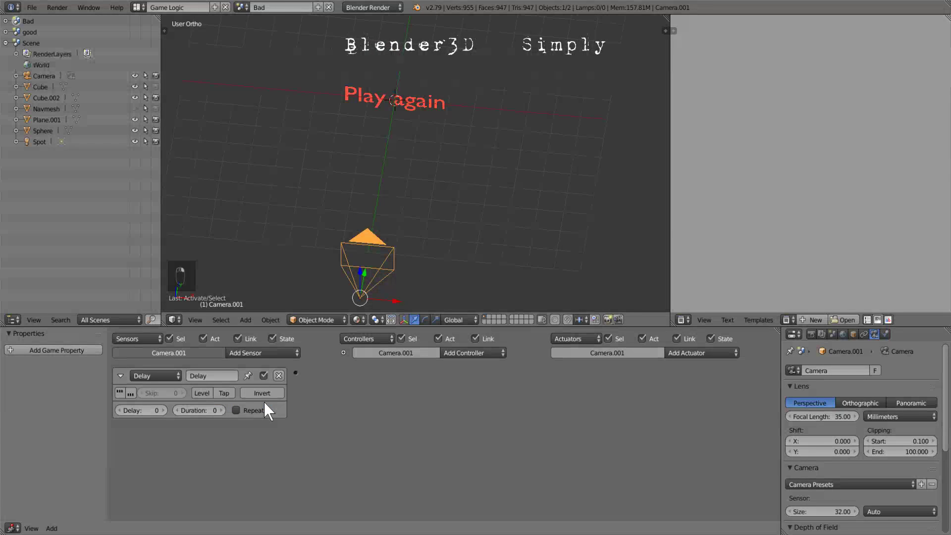
click(684, 353)
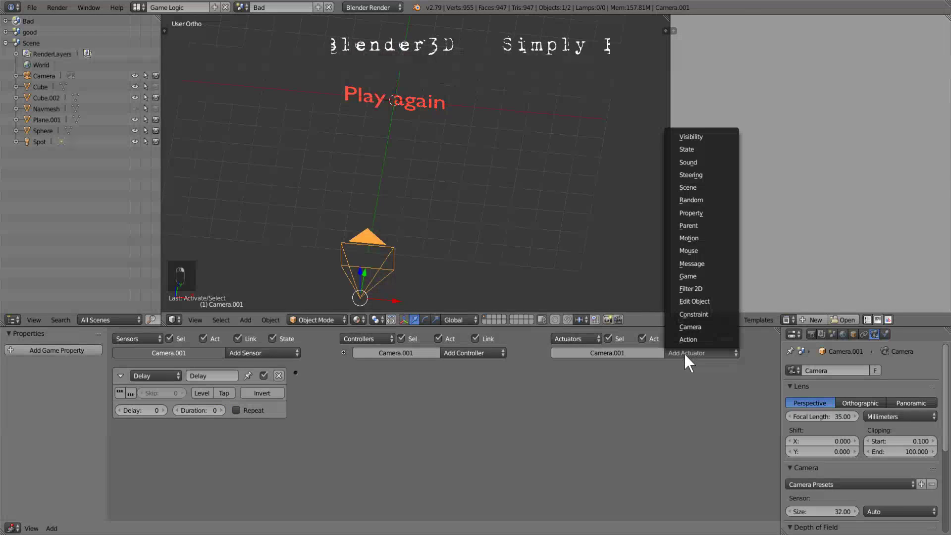
click(694, 188)
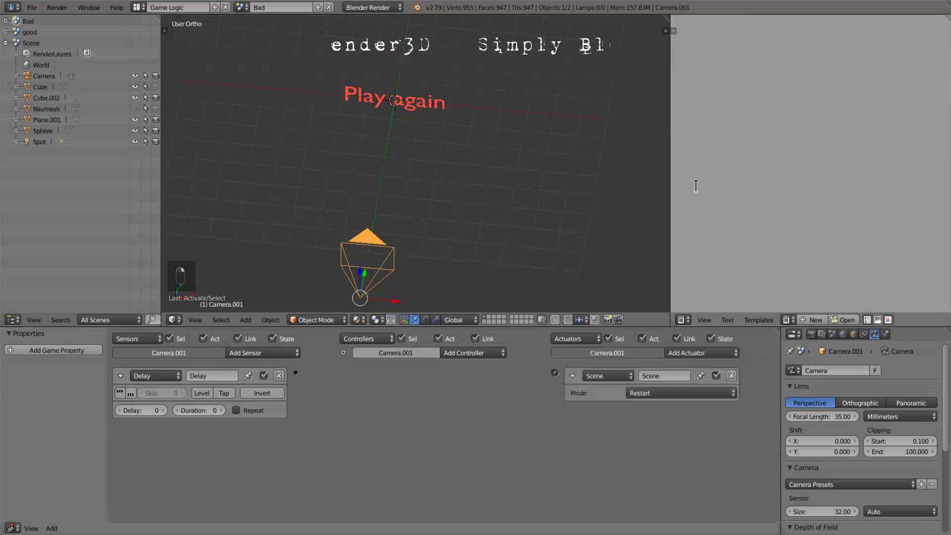
Step: Set the camera's Scene actuator to Set Scene with Scene as the target, and link the Delay sensor to it through an And controller
click(647, 391)
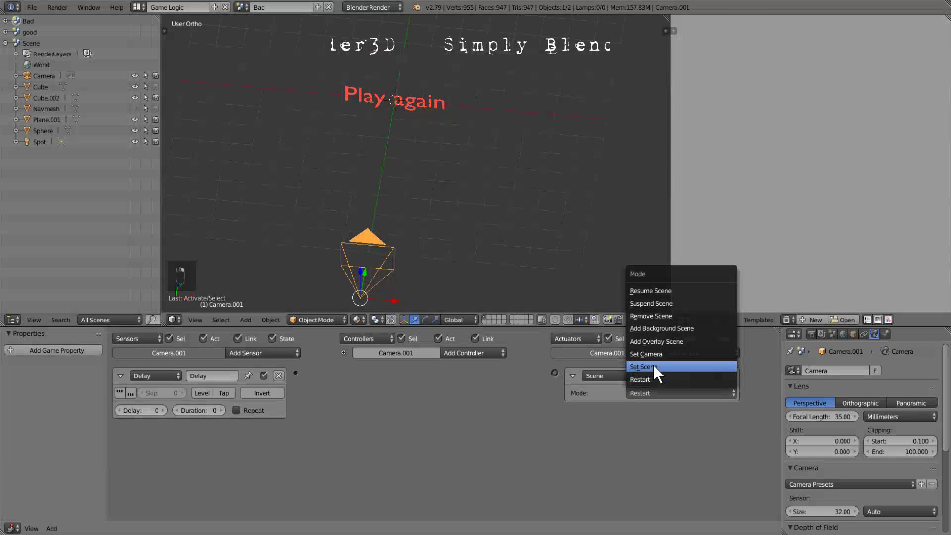
click(653, 366)
click(655, 408)
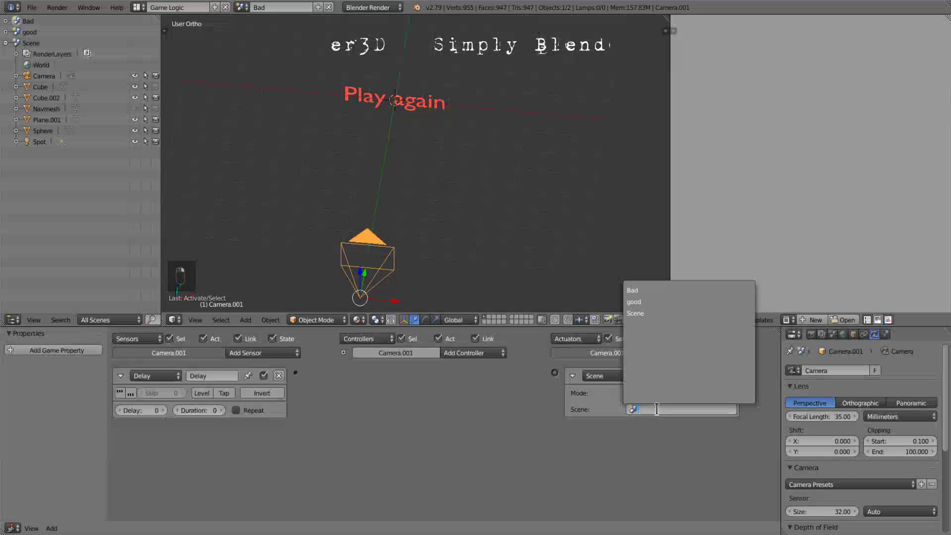
click(649, 313)
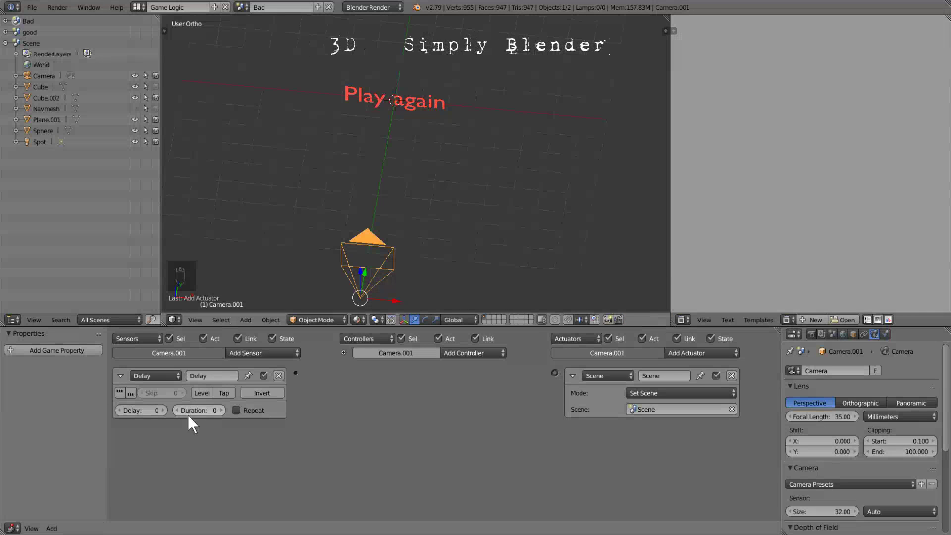
drag(295, 372, 554, 373)
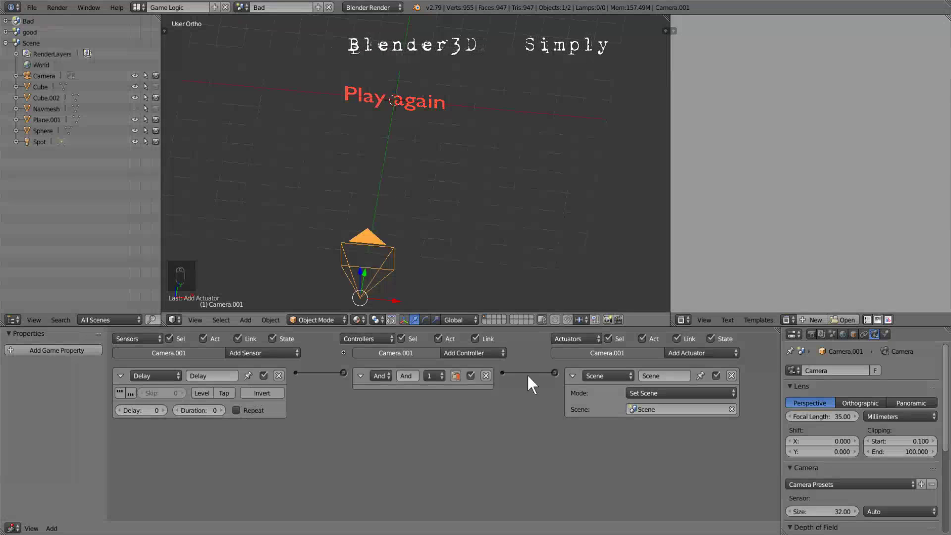
Step: Set the delay of the Bad scene camera's Delay sensor to 240
click(146, 411)
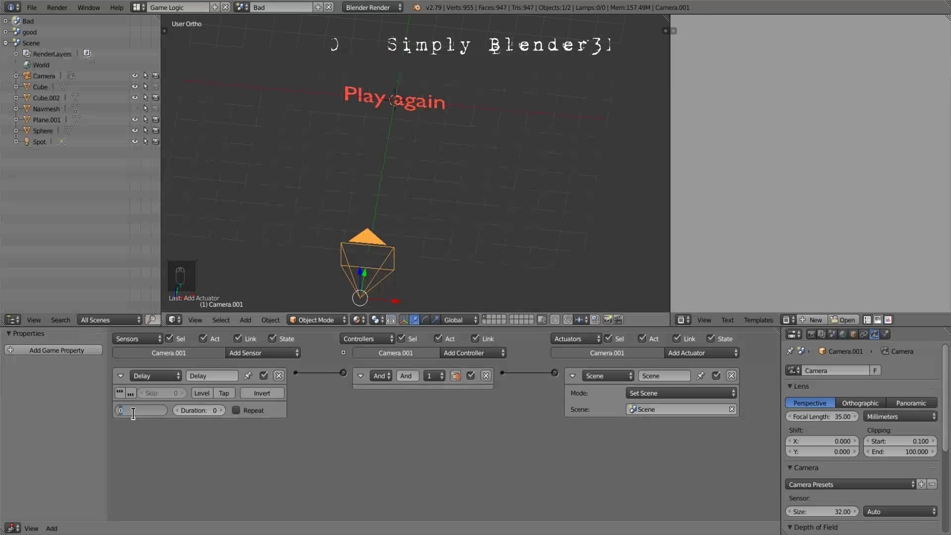
text(6)
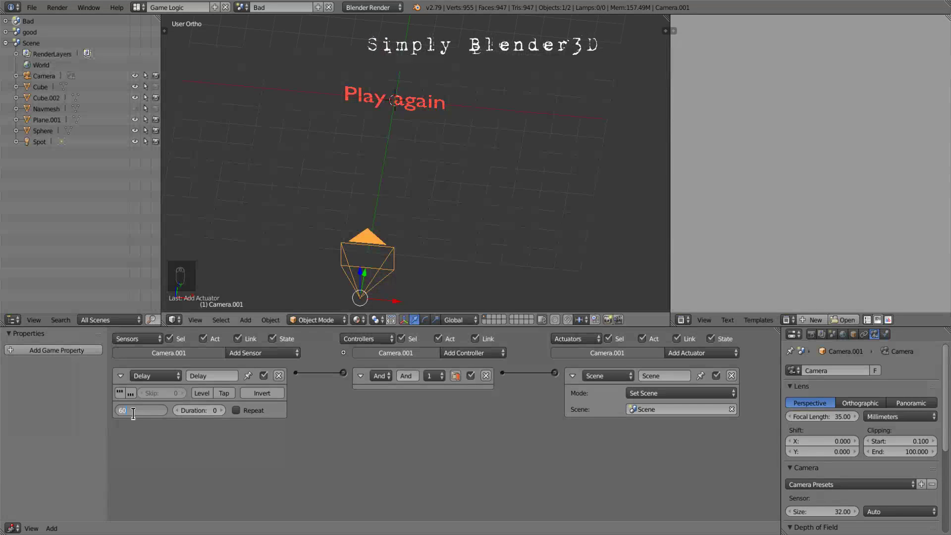
text(0)
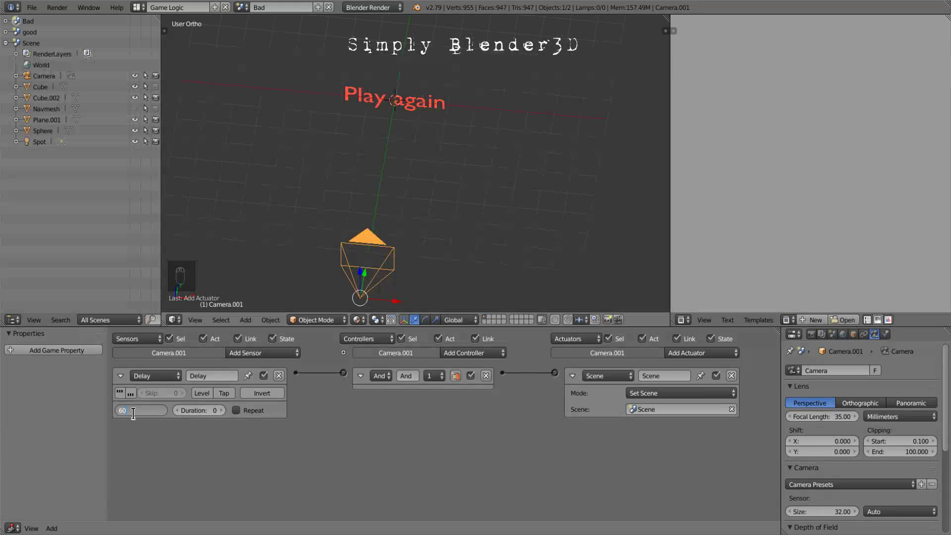
text(*)
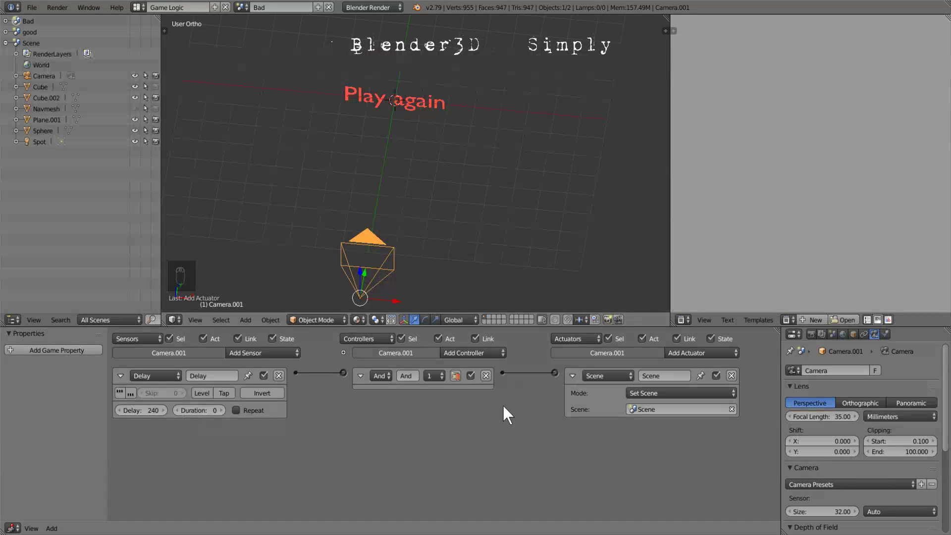
Step: In the good scene, add a Delay sensor with a delay of 360 to the "Good Job" text
click(243, 7)
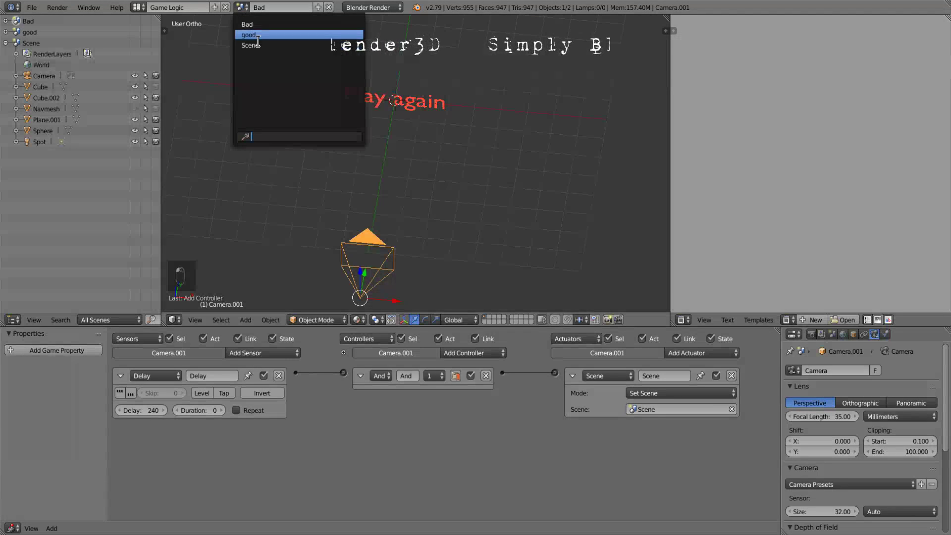
click(258, 35)
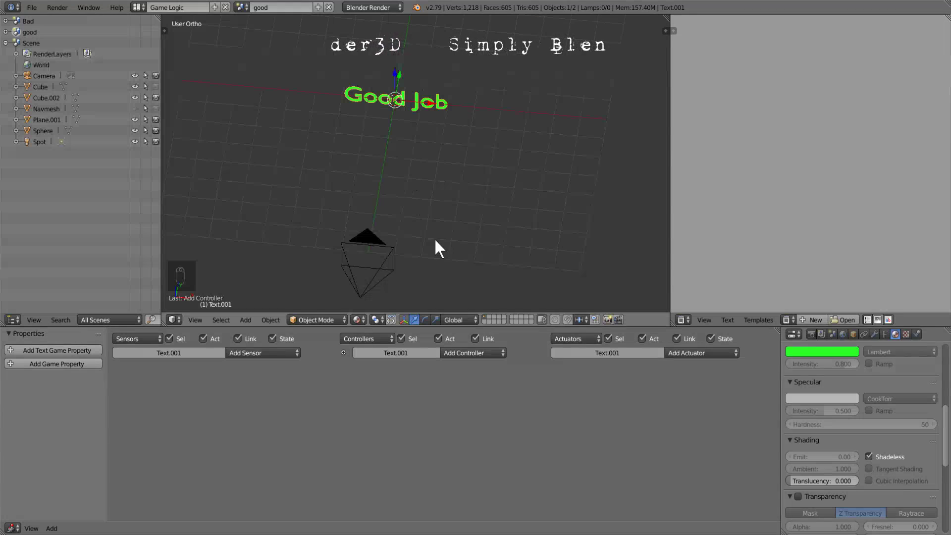
click(269, 353)
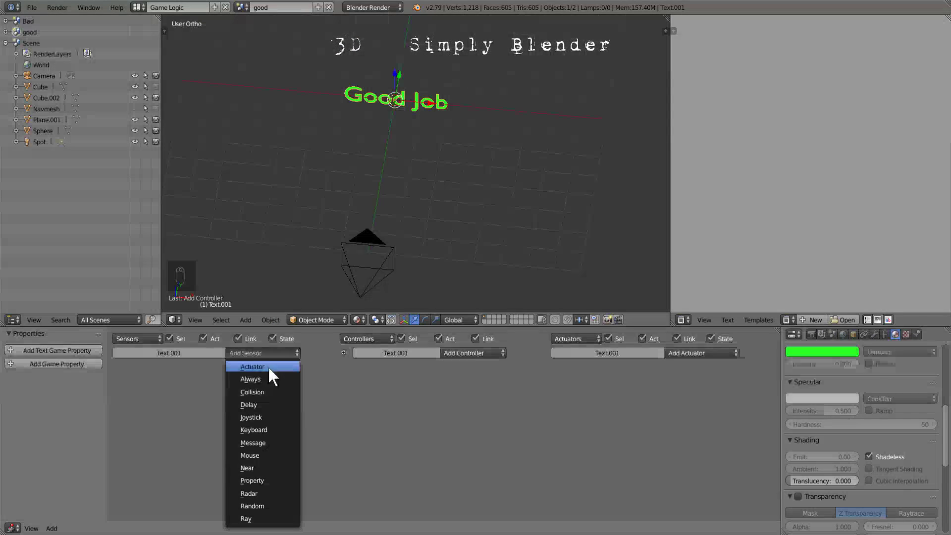
click(271, 404)
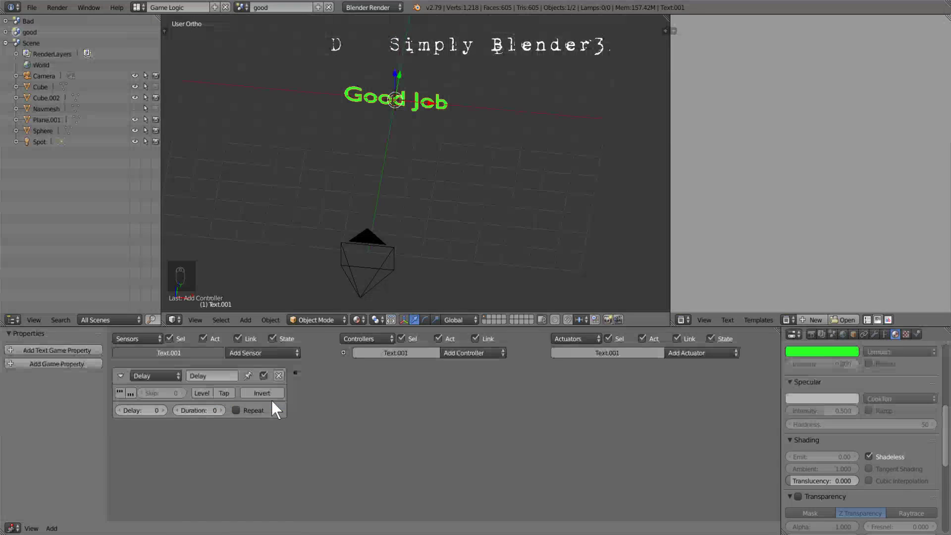
click(146, 411)
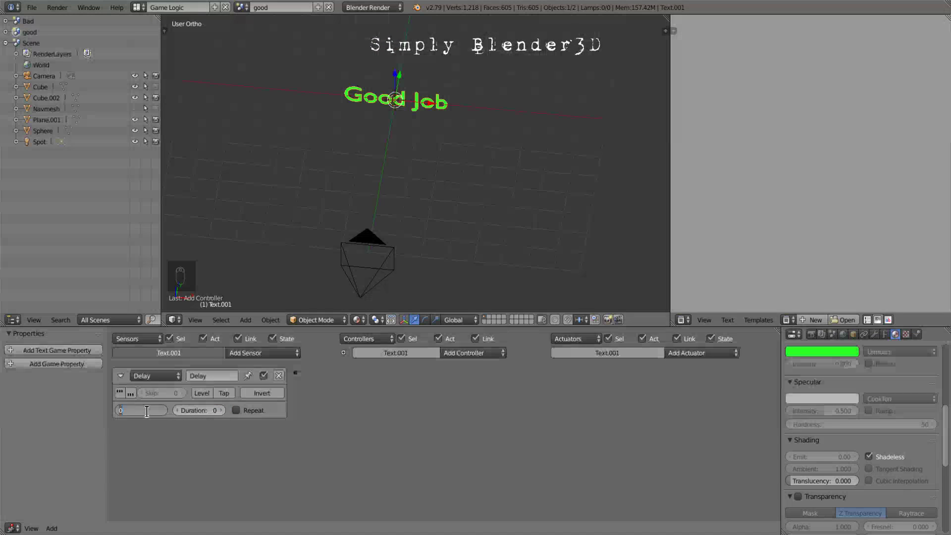
text(60)
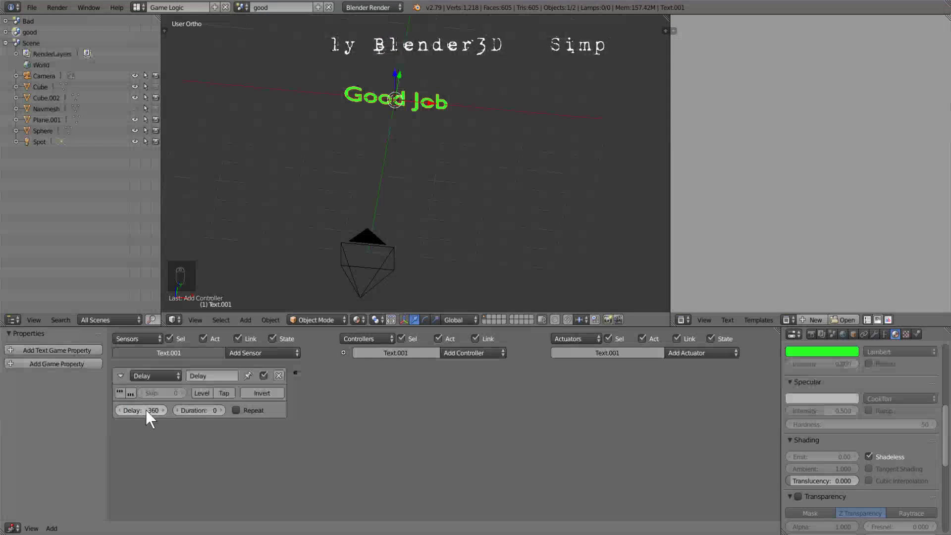
Step: Add a Scene actuator to the "Good Job" text, using Set Scene with Scene as the target, and link the Delay sensor to it
click(681, 353)
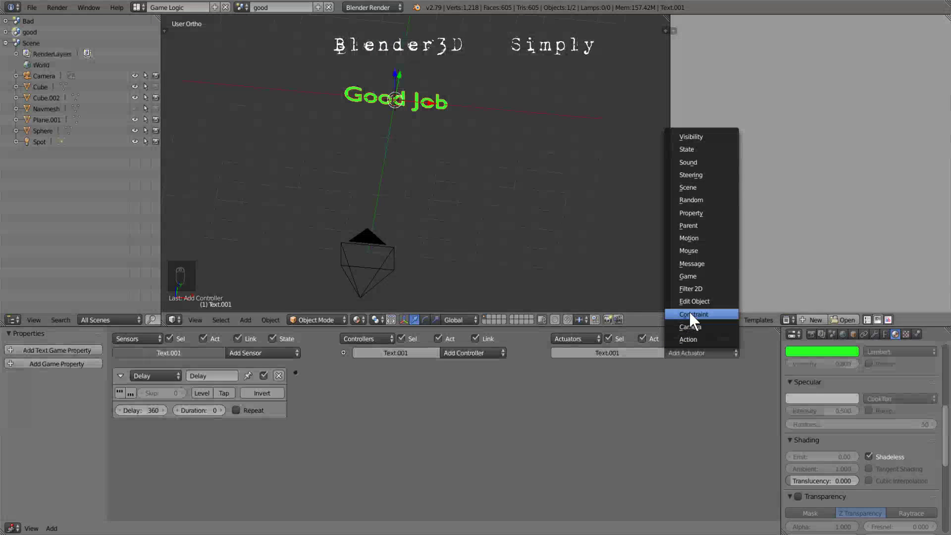
click(717, 187)
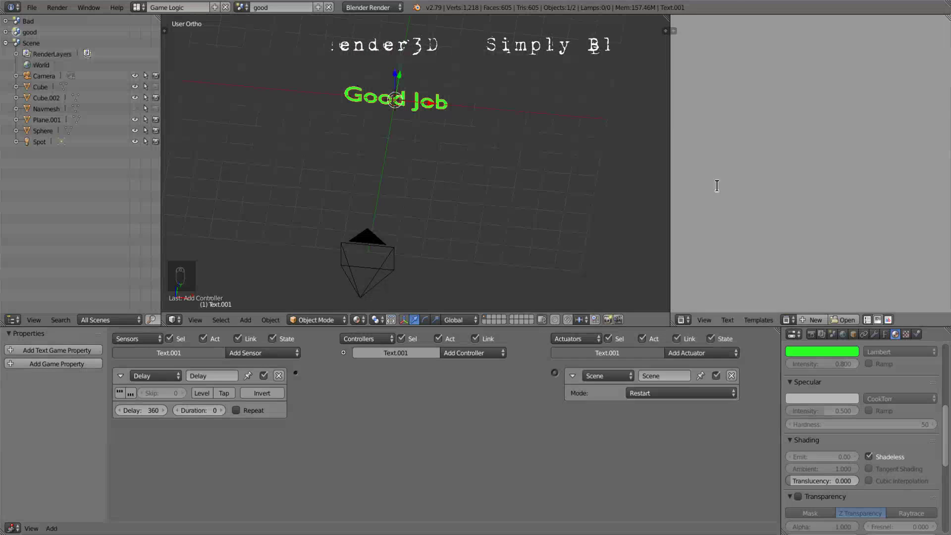
click(665, 391)
click(665, 365)
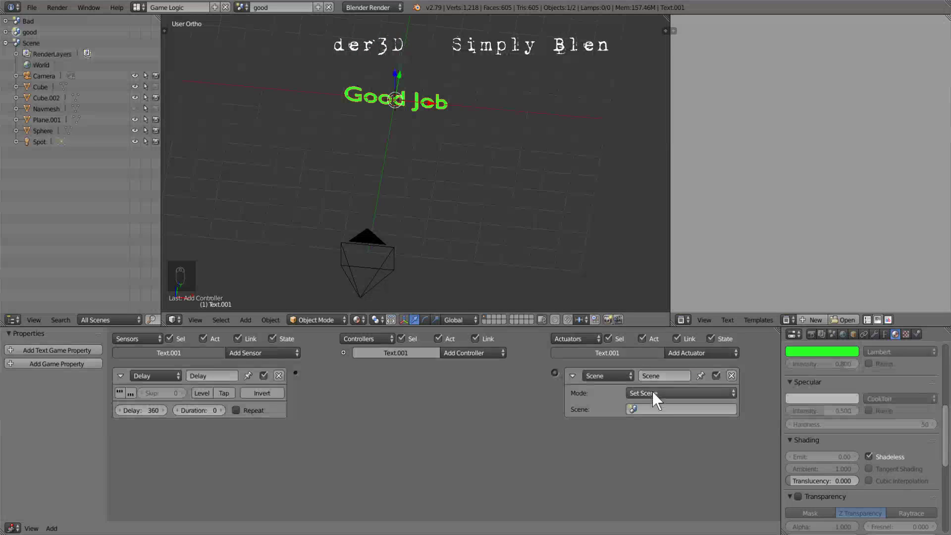
click(683, 409)
click(639, 313)
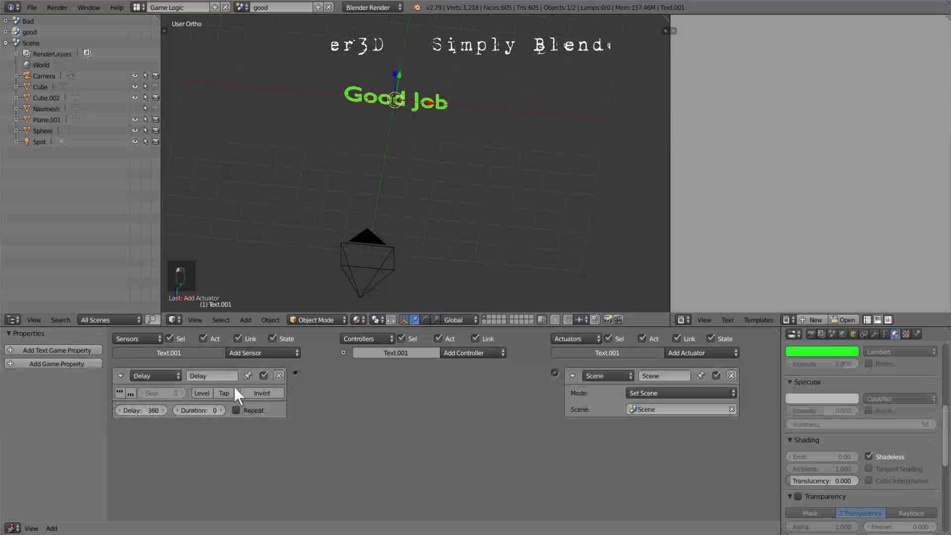
drag(296, 372, 555, 373)
Step: Convert the "Good Job" text object in the good scene to a mesh
right_click(369, 97)
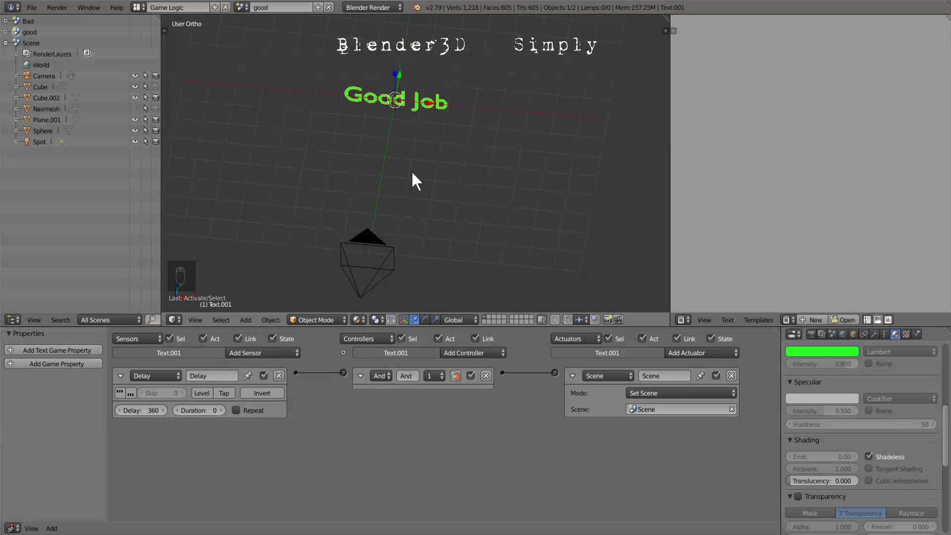
key(alt+c)
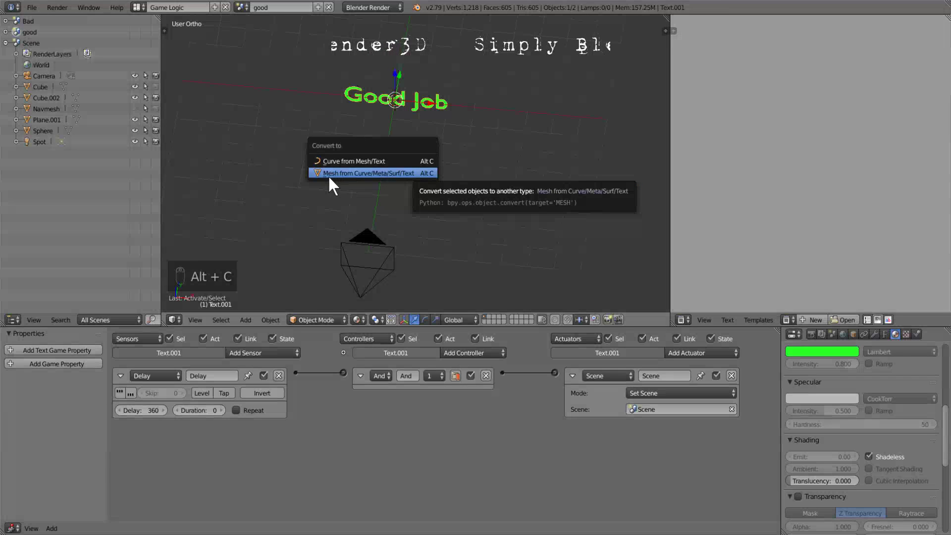
click(391, 174)
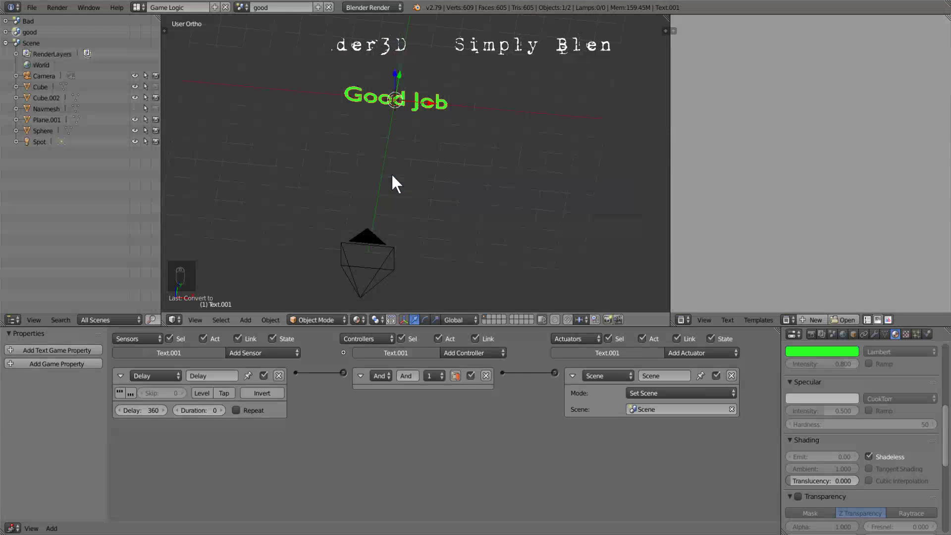
Step: Return to the main scene named Scene, look through its camera and playtest the game, ending the run when finished
click(241, 7)
click(261, 45)
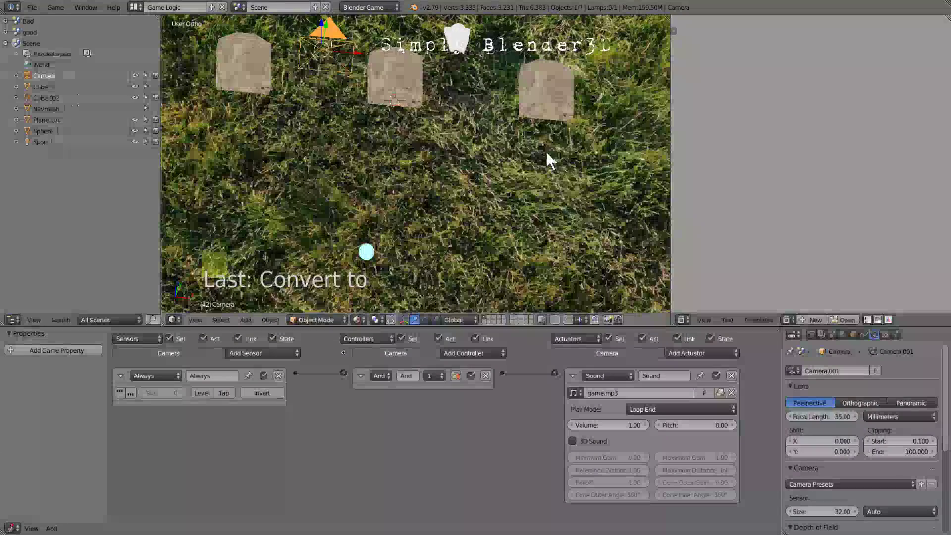
key(KP_0)
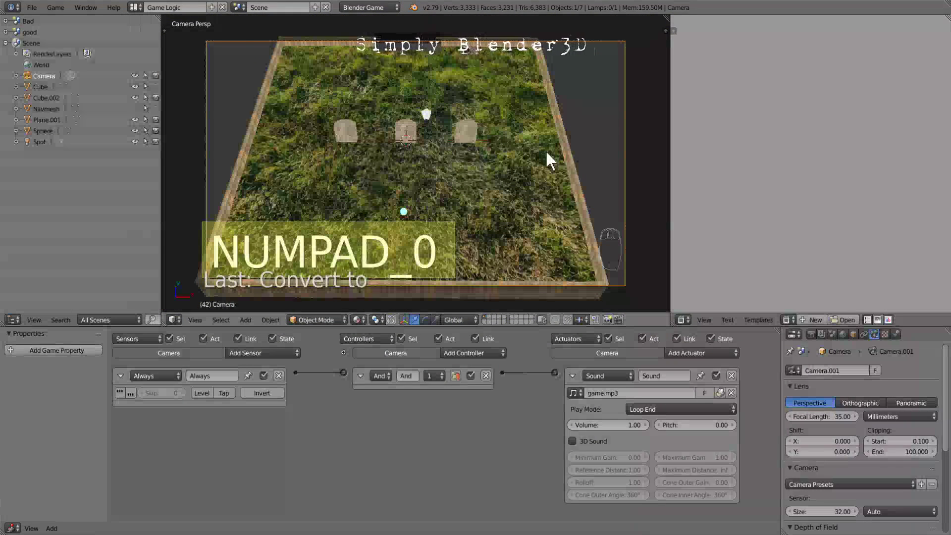
key(p)
key(p)
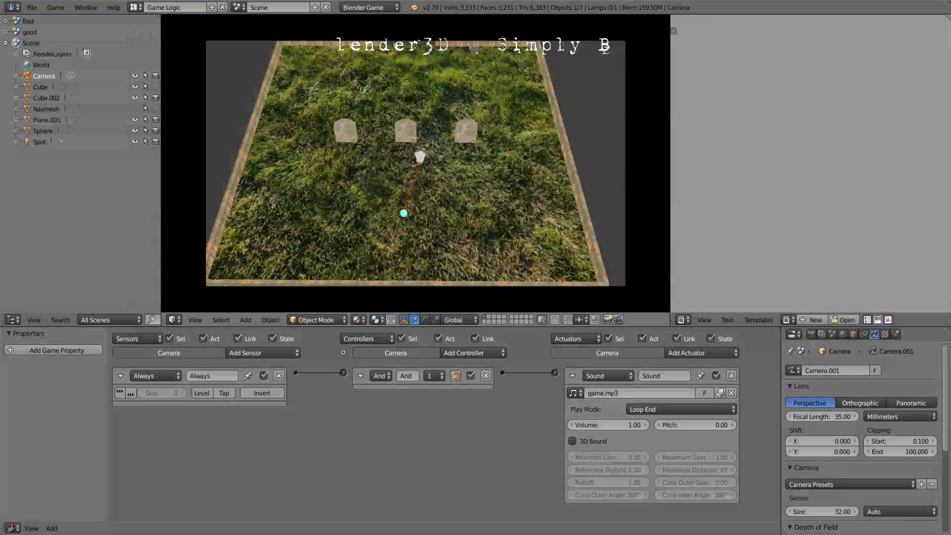
key(Escape)
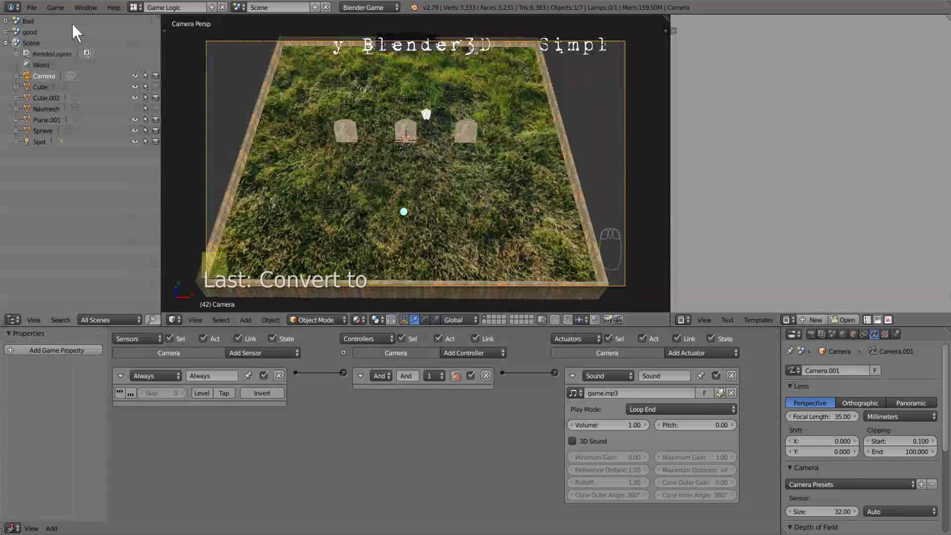
Step: Save the project to the Desktop under the file name Cool Game
click(33, 9)
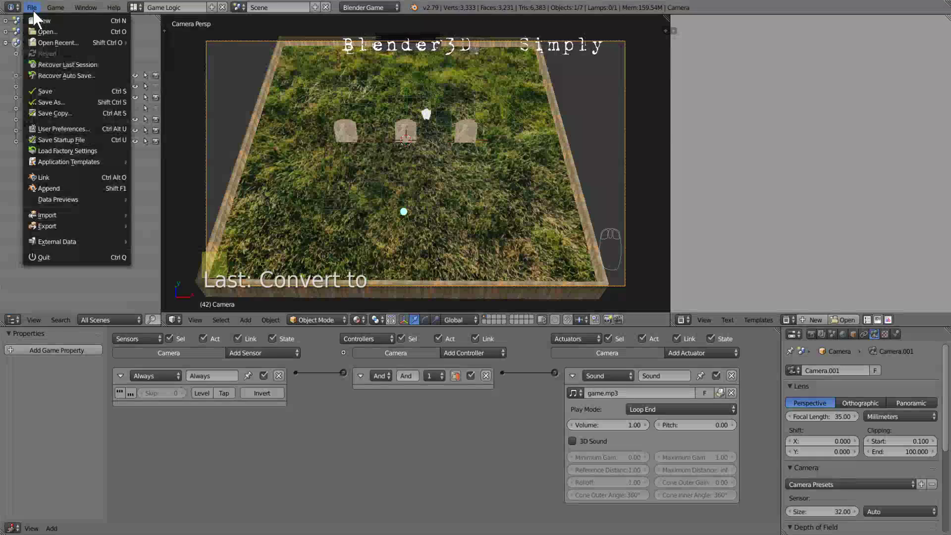
click(49, 101)
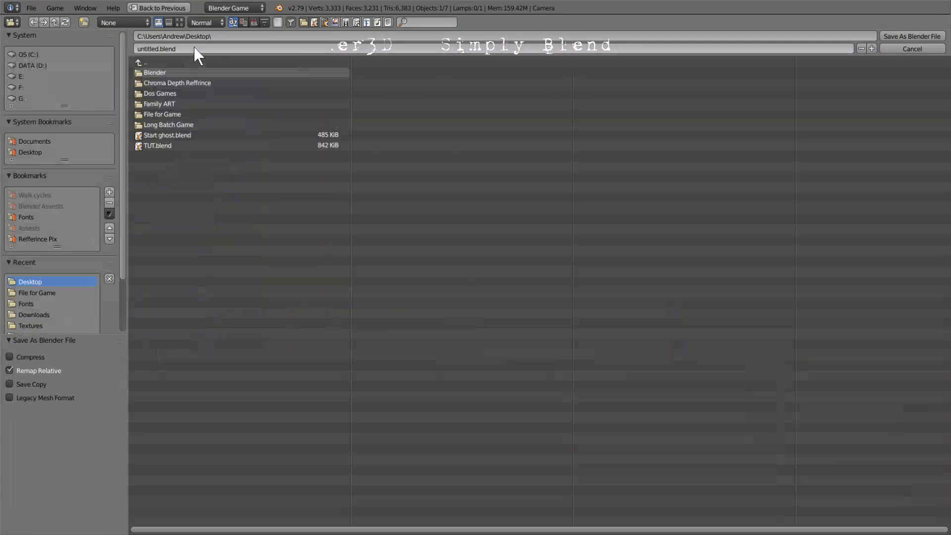
click(195, 49)
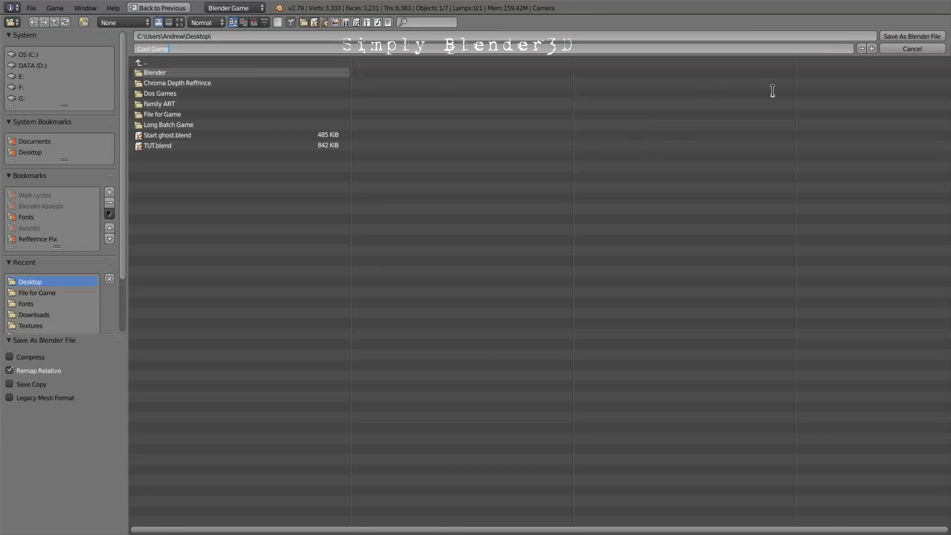
click(906, 36)
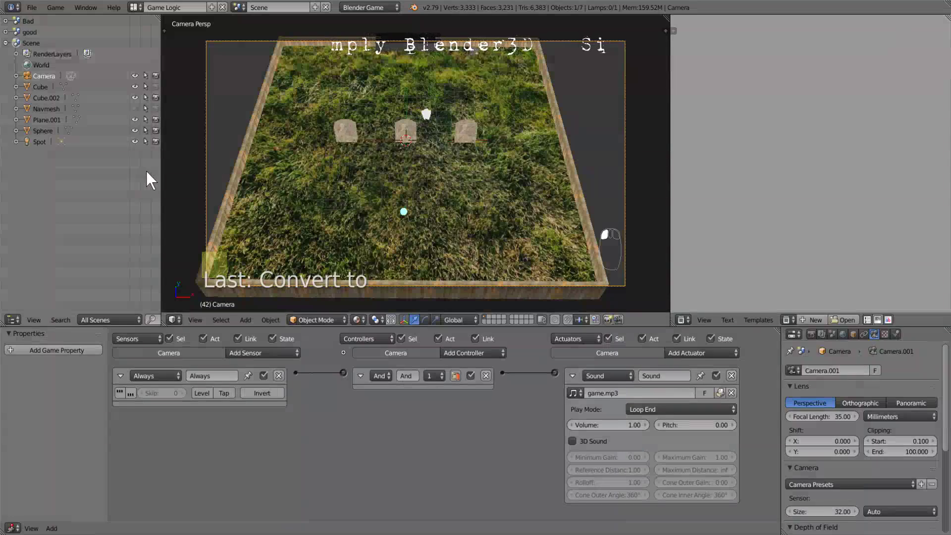
Step: Open the user preferences
click(31, 7)
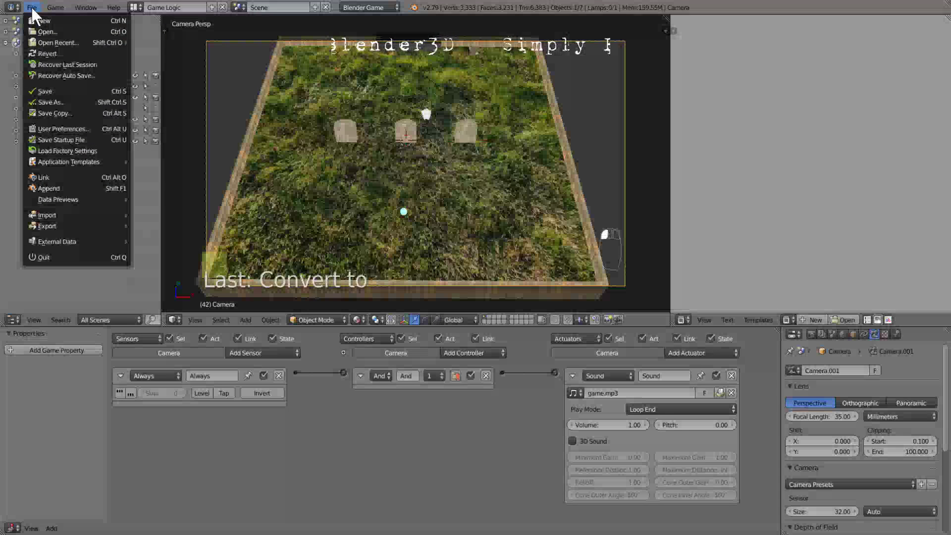
mouse_move(55, 226)
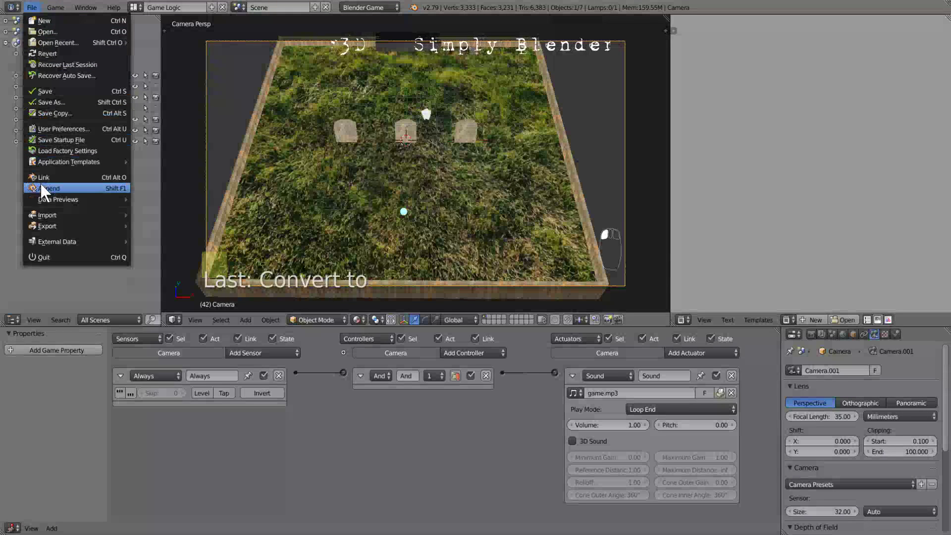
click(43, 127)
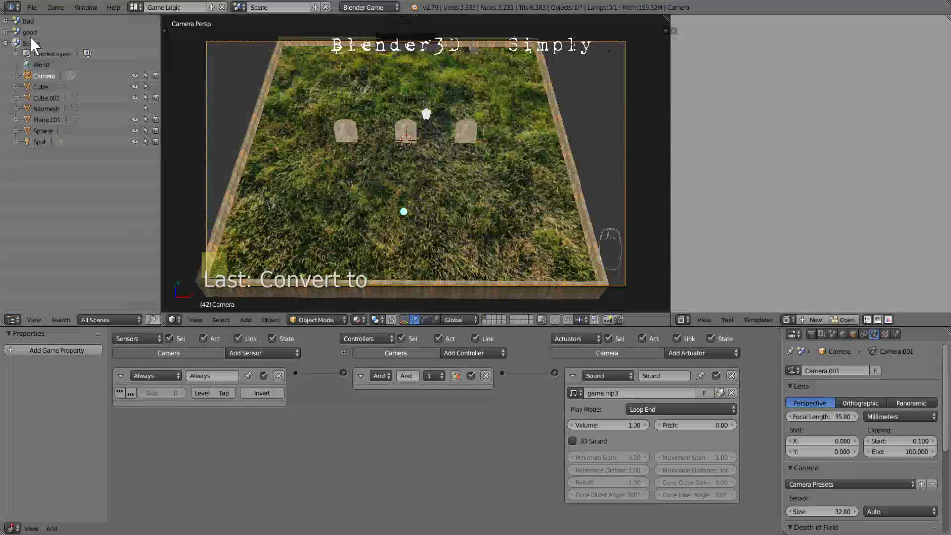
Step: Export the game as a Game Engine Runtime named Cool Game.blend.exe into a new Desktop folder called Cool Game
click(31, 7)
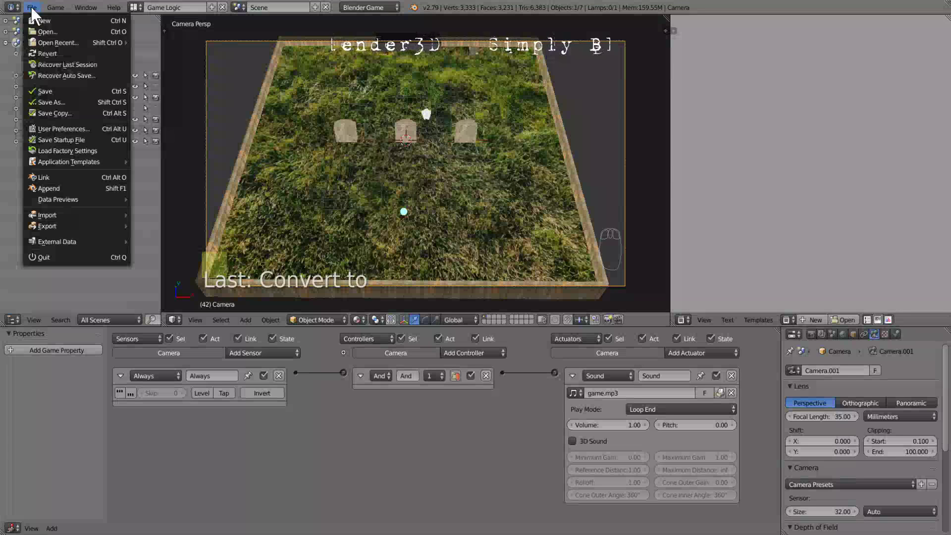
mouse_move(57, 227)
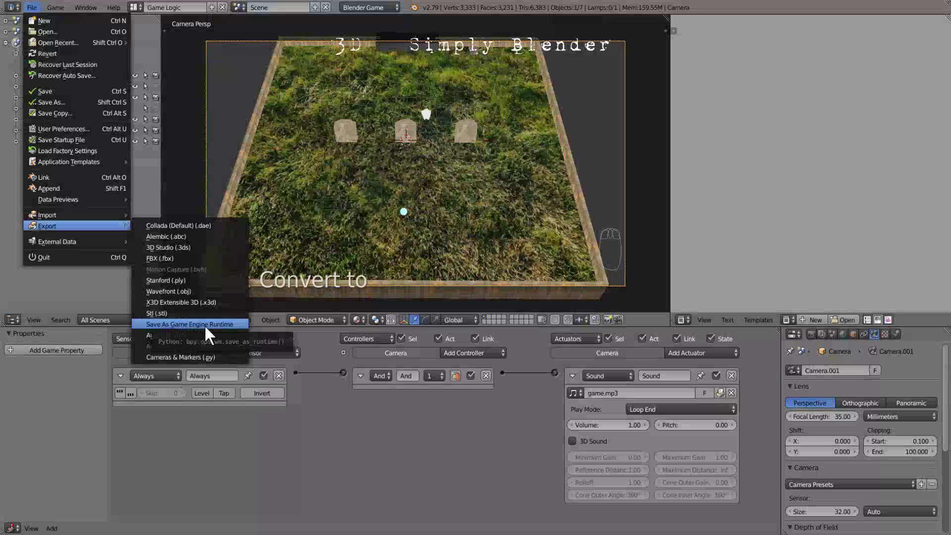
click(230, 325)
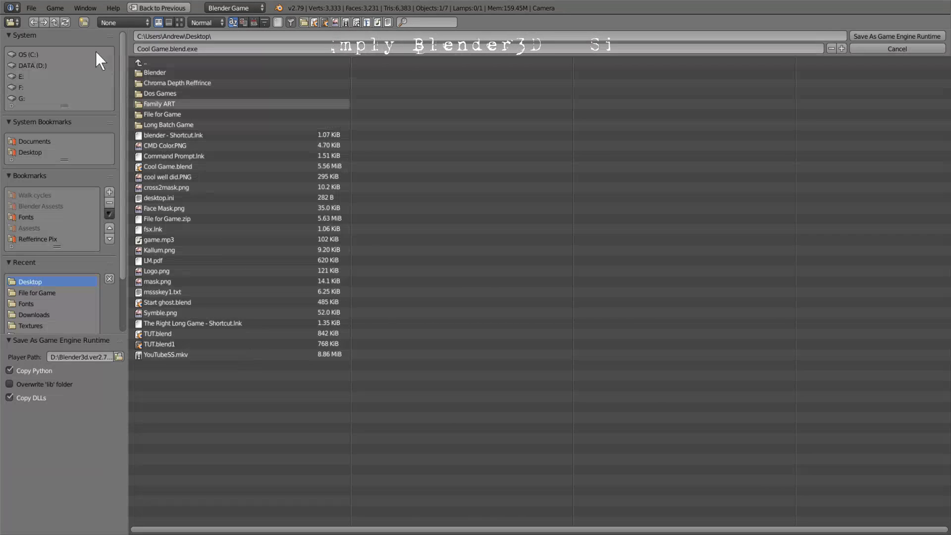
click(82, 21)
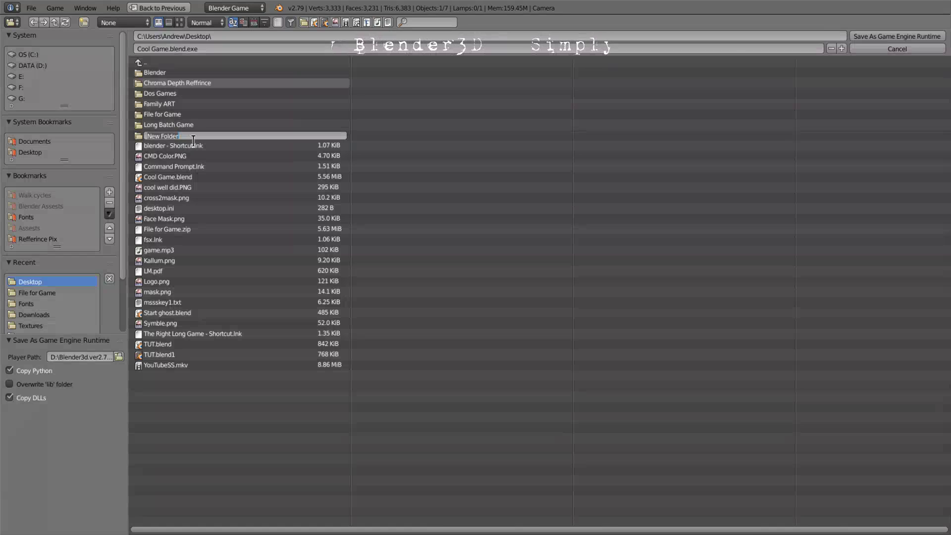
text(Cool Game)
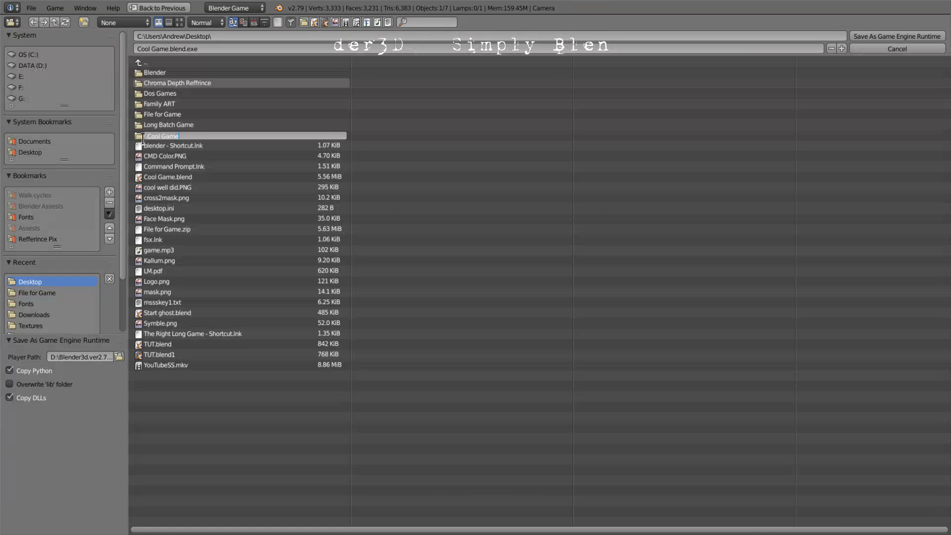
key(Return)
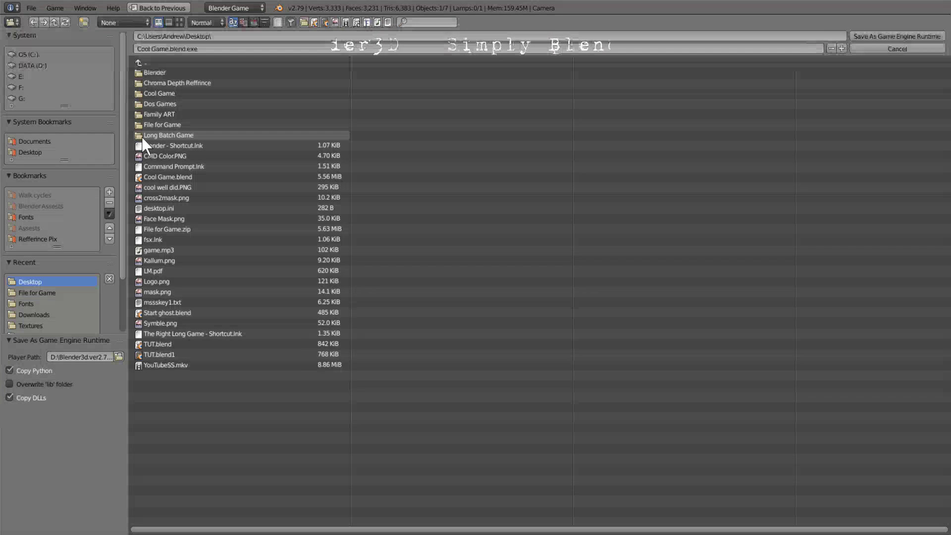
click(138, 93)
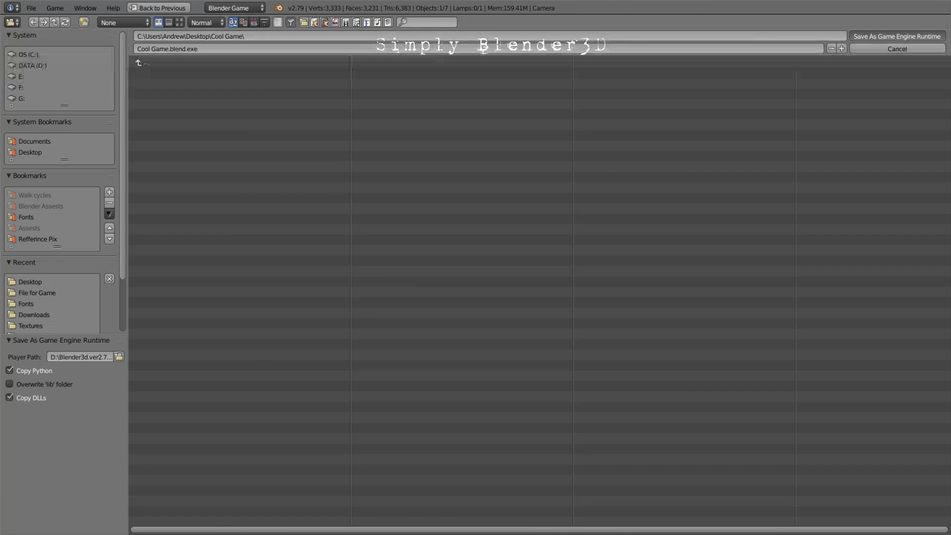
click(906, 37)
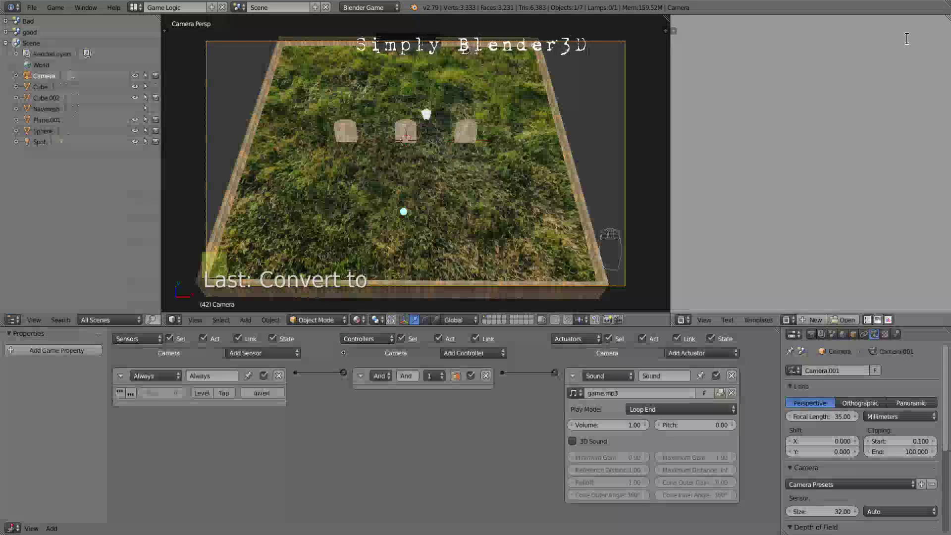